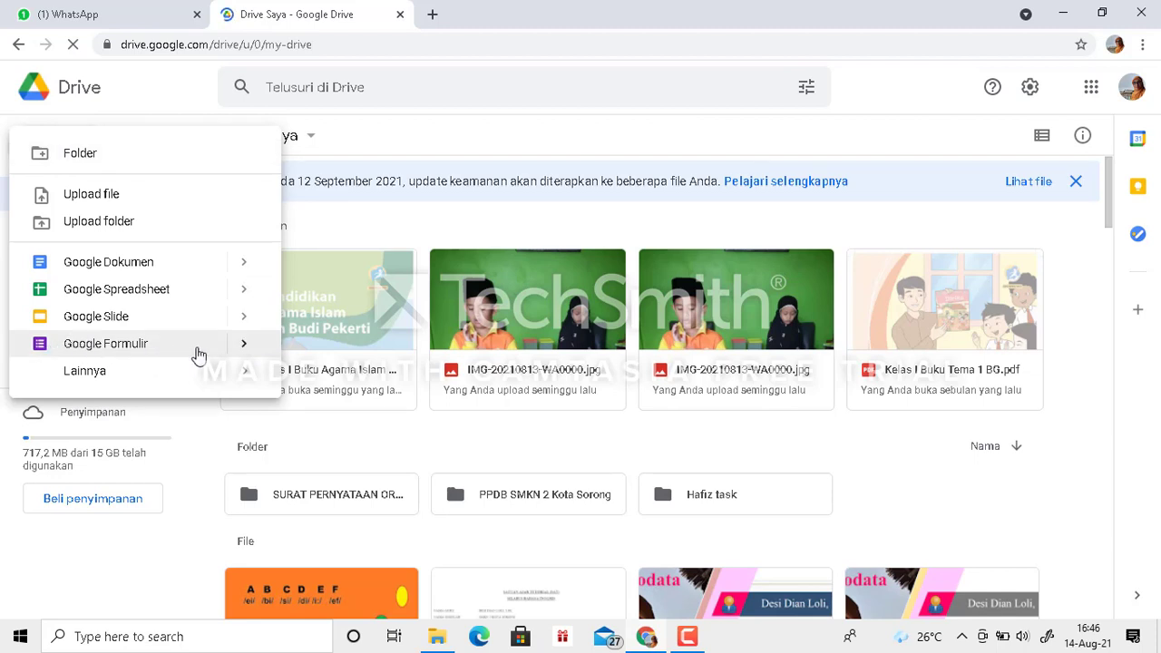
# - Create a blank Google Forms quiz and title the form "SOAL MID BAHASA ASING"
pyautogui.moveTo(243, 344)
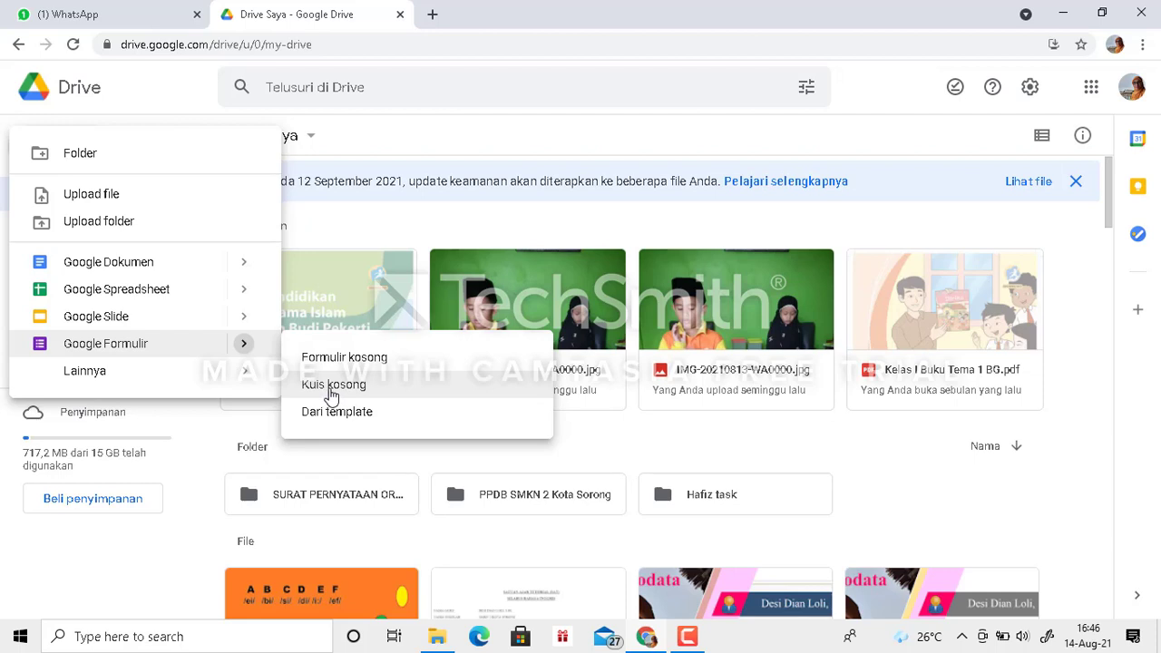
pyautogui.click(332, 386)
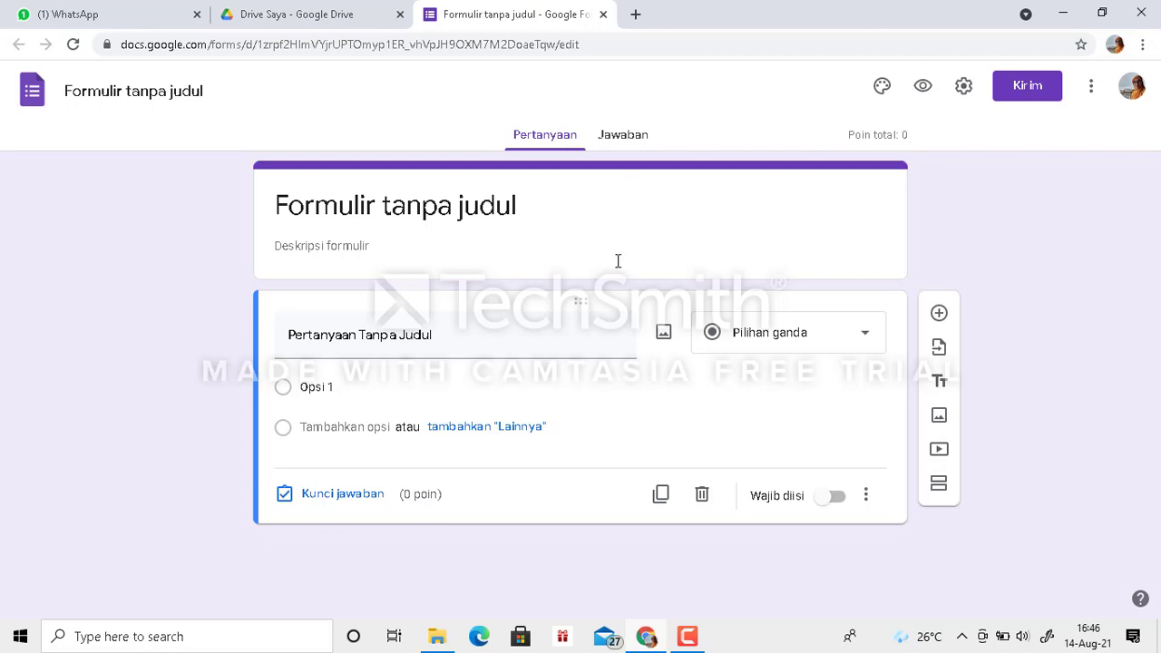
pyautogui.click(481, 210)
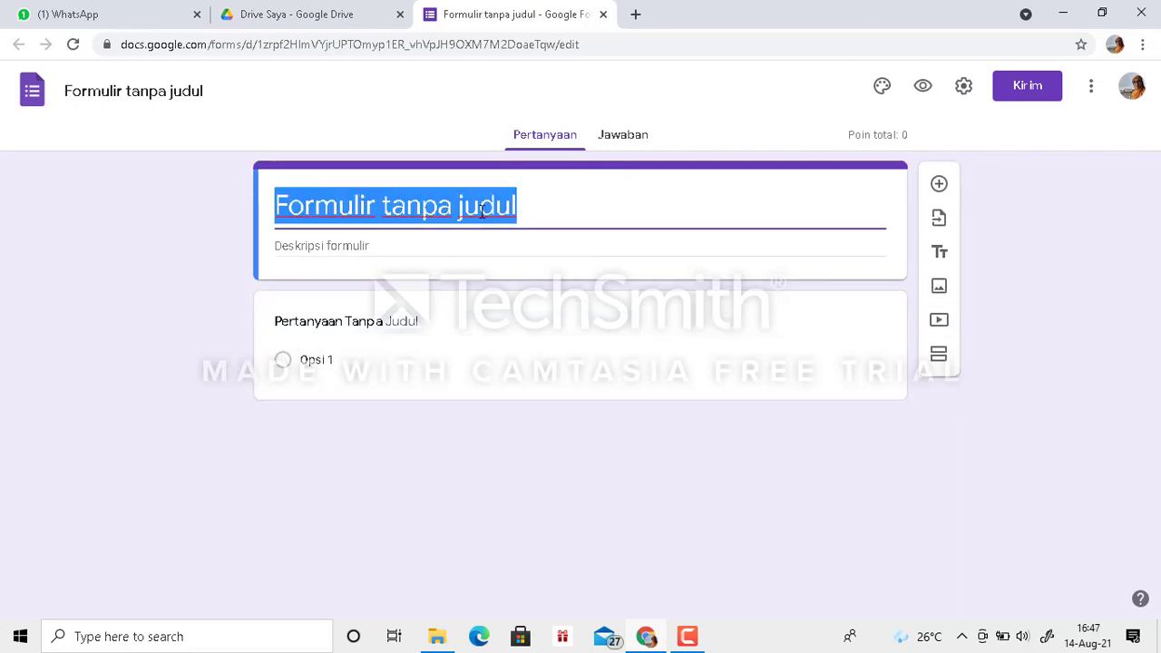
pyautogui.write('sola')
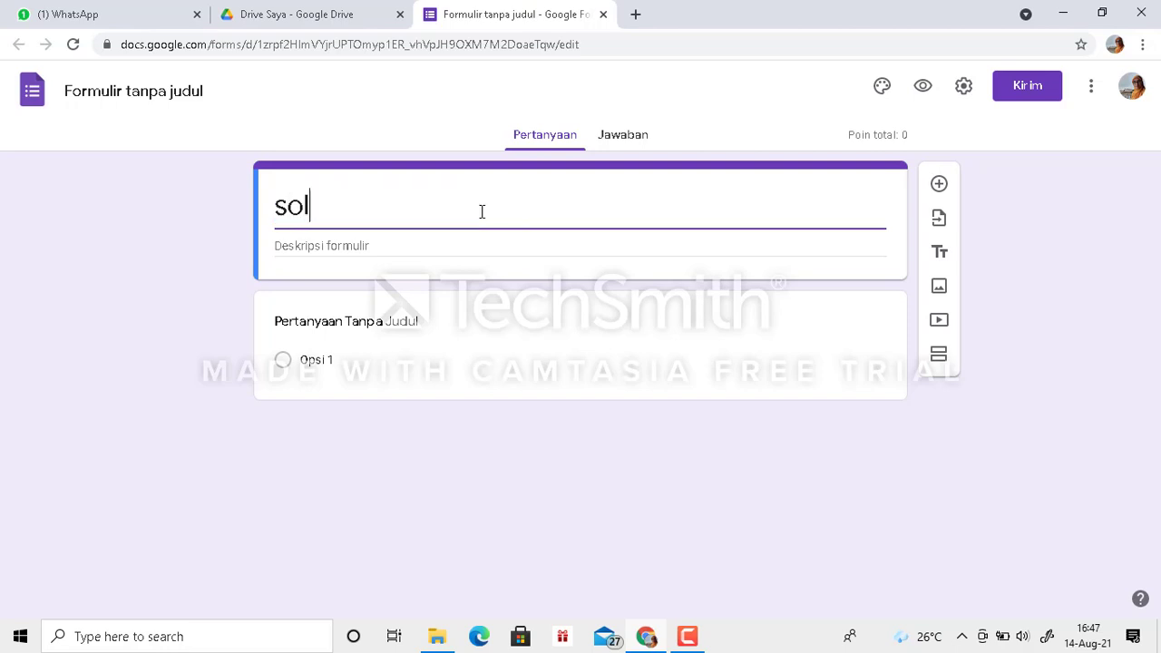
pyautogui.press('BackSpace')
pyautogui.press('BackSpace')
pyautogui.press('BackSpace')
pyautogui.press('BackSpace')
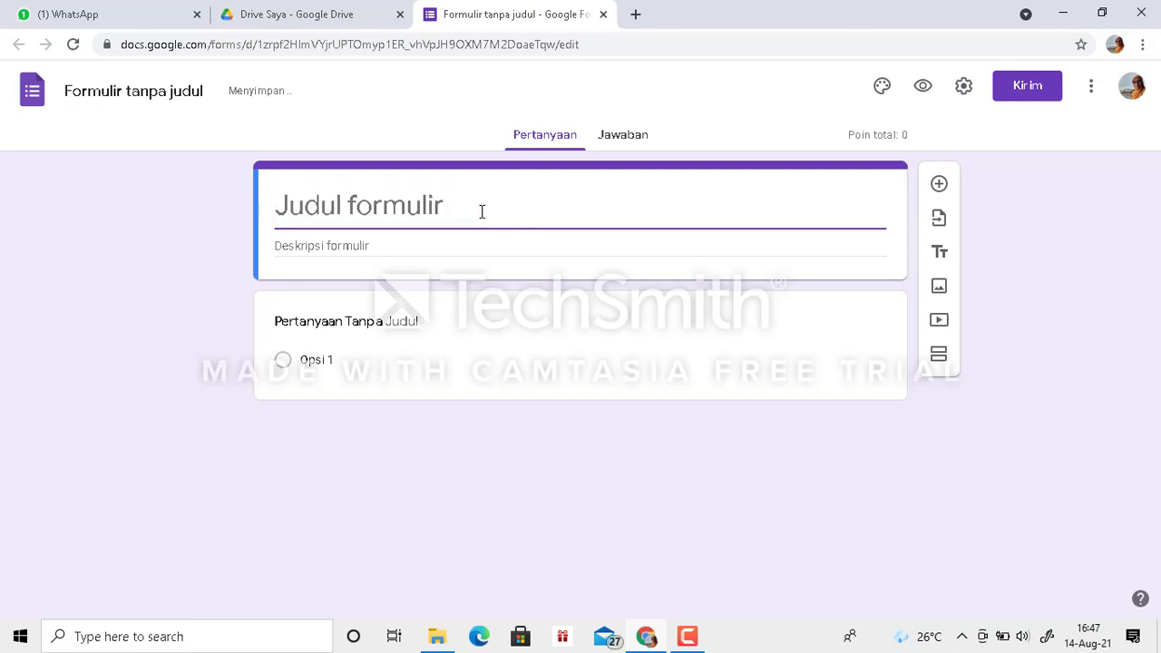
pyautogui.write('SOAL')
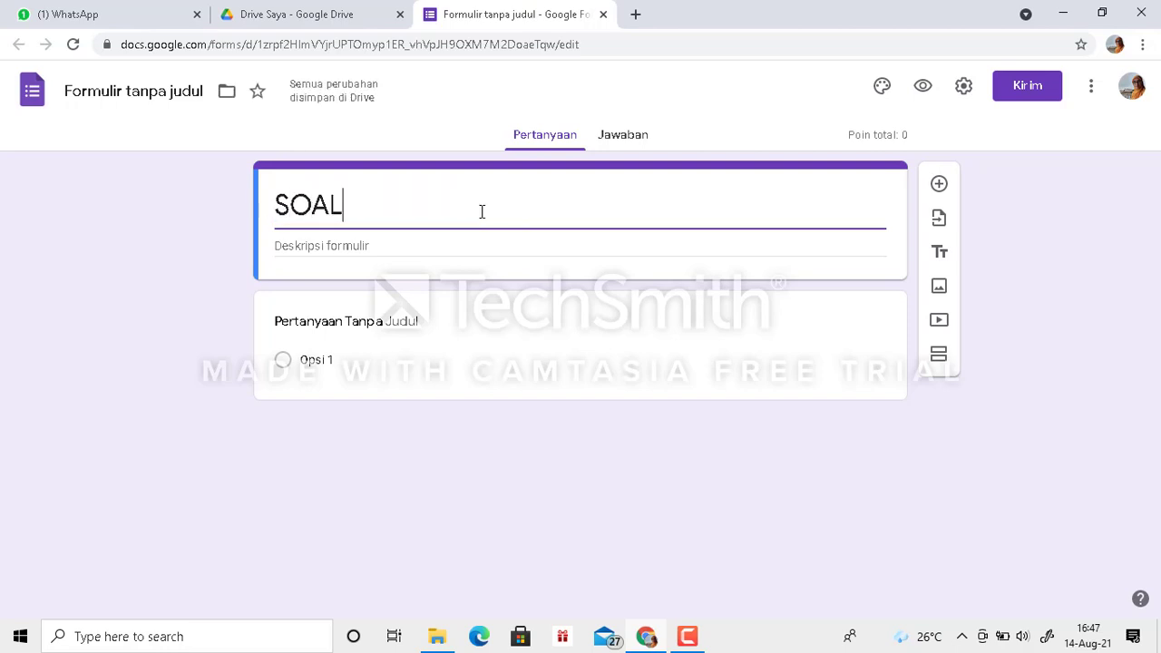
pyautogui.write(' MID B')
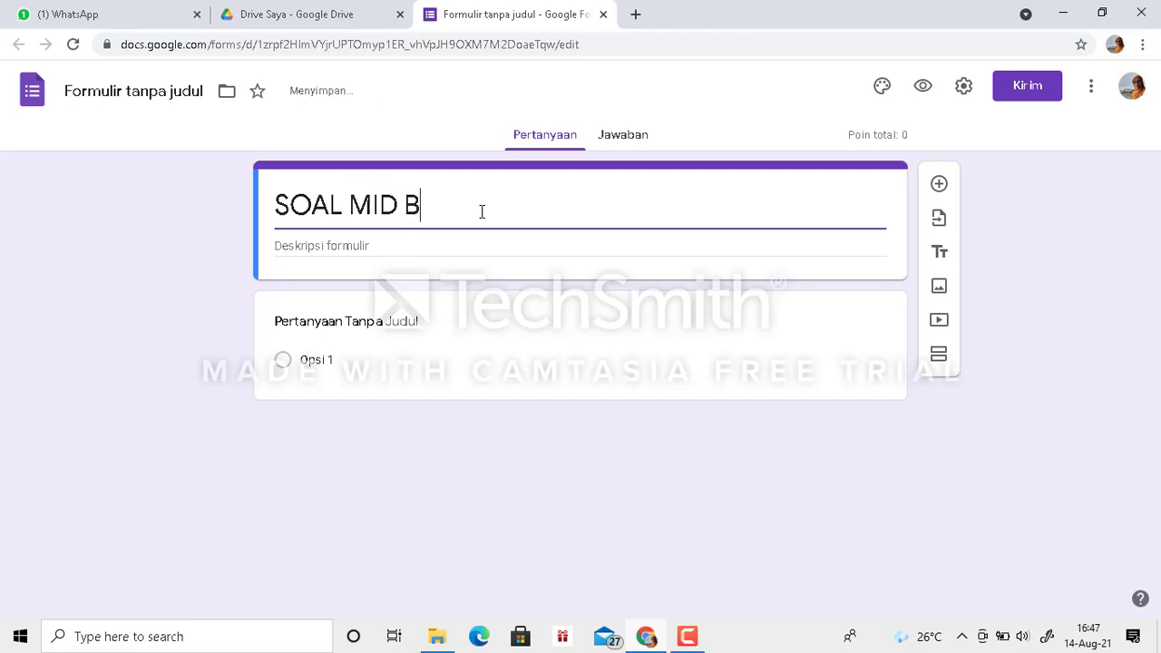
pyautogui.write('AHASA ASING')
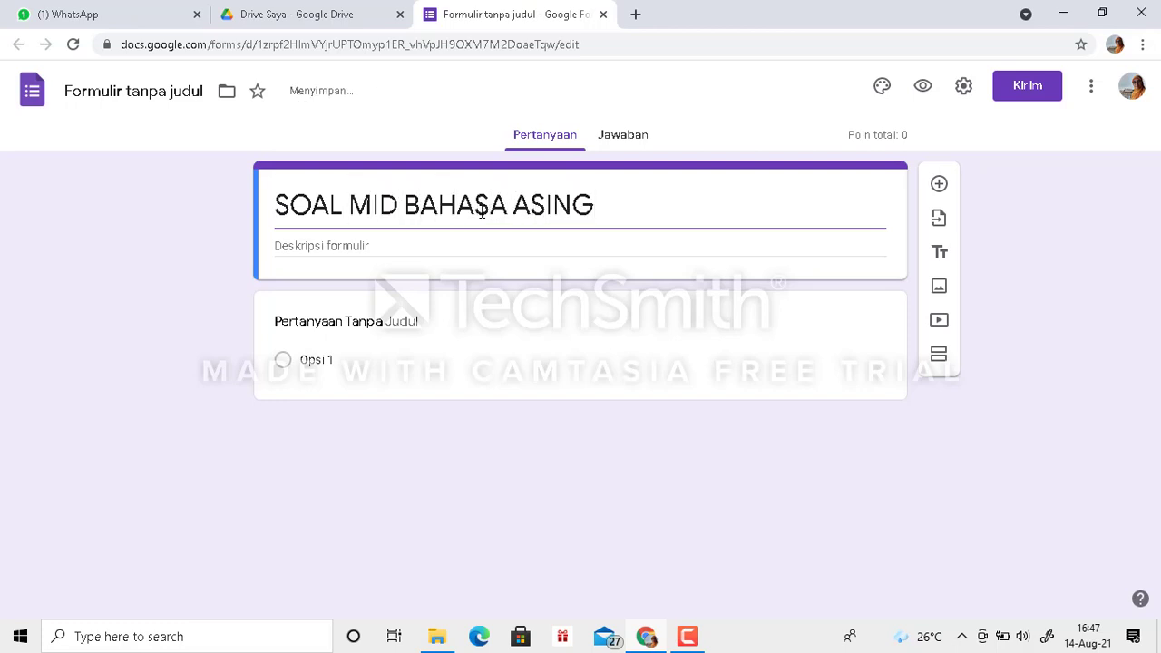
# - Enter "SELAMAT DATANG DI MID BAHASA ASING" as the first line of the form description
pyautogui.click(370, 245)
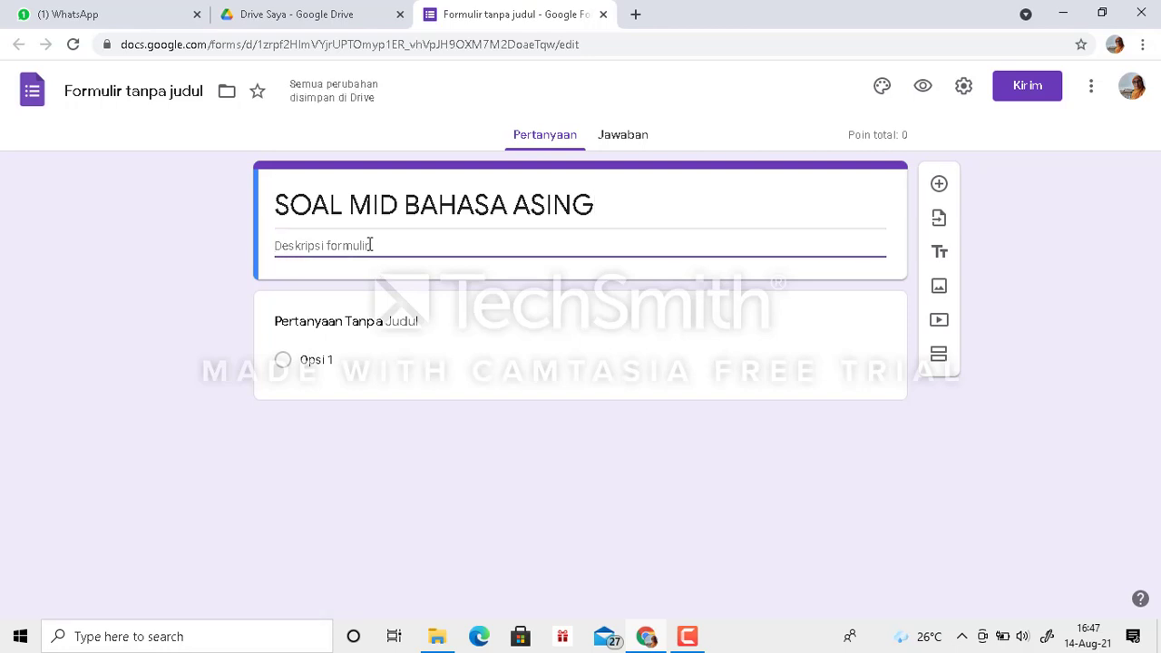
pyautogui.write('SELAMAT DATANG')
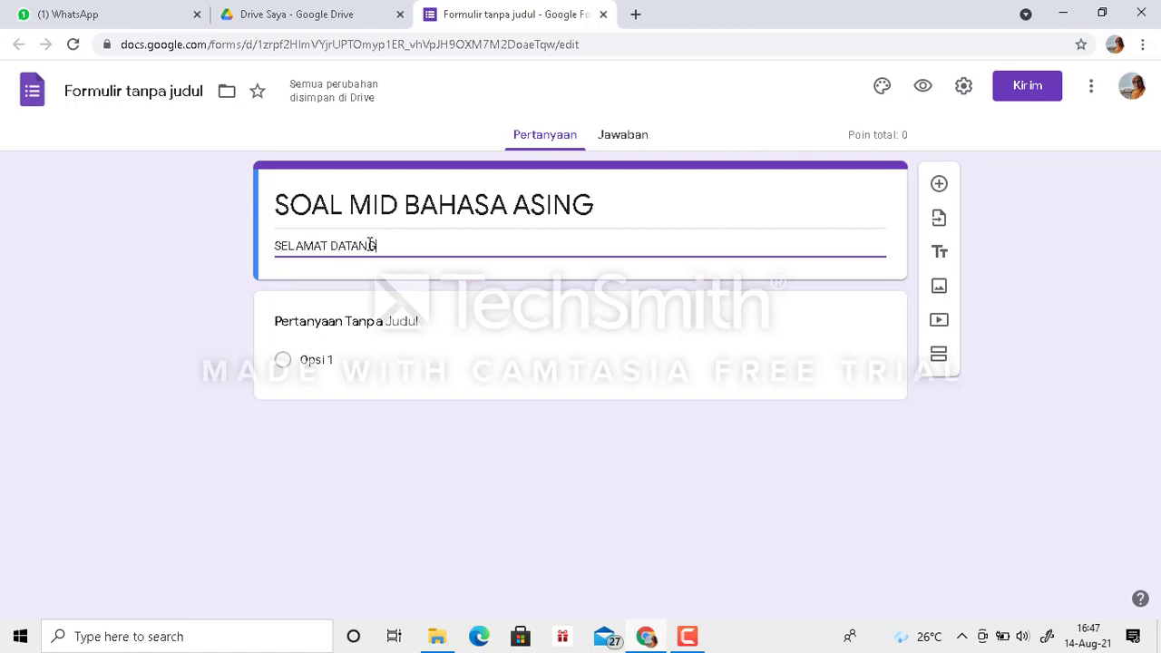
pyautogui.write(' DI MID BAHA')
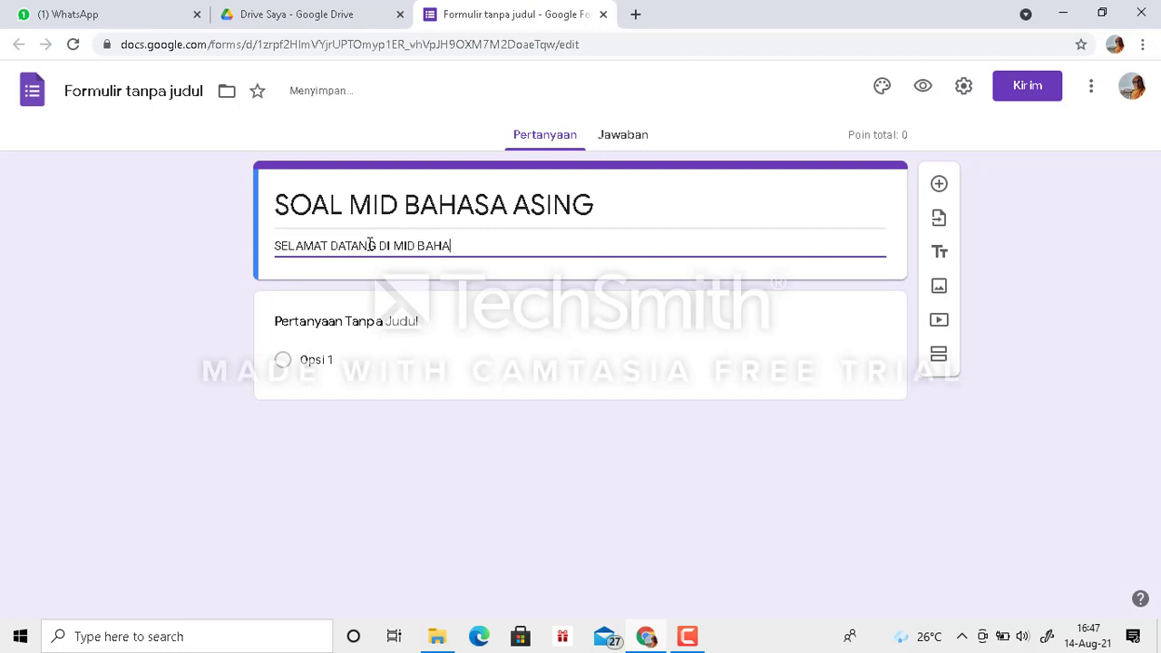
pyautogui.write('SA ASING')
# - Add a second line to the form description reading "SOAL PILIHAN GANDA 10, ESSAY 5"
pyautogui.press('Return')
pyautogui.write('S')
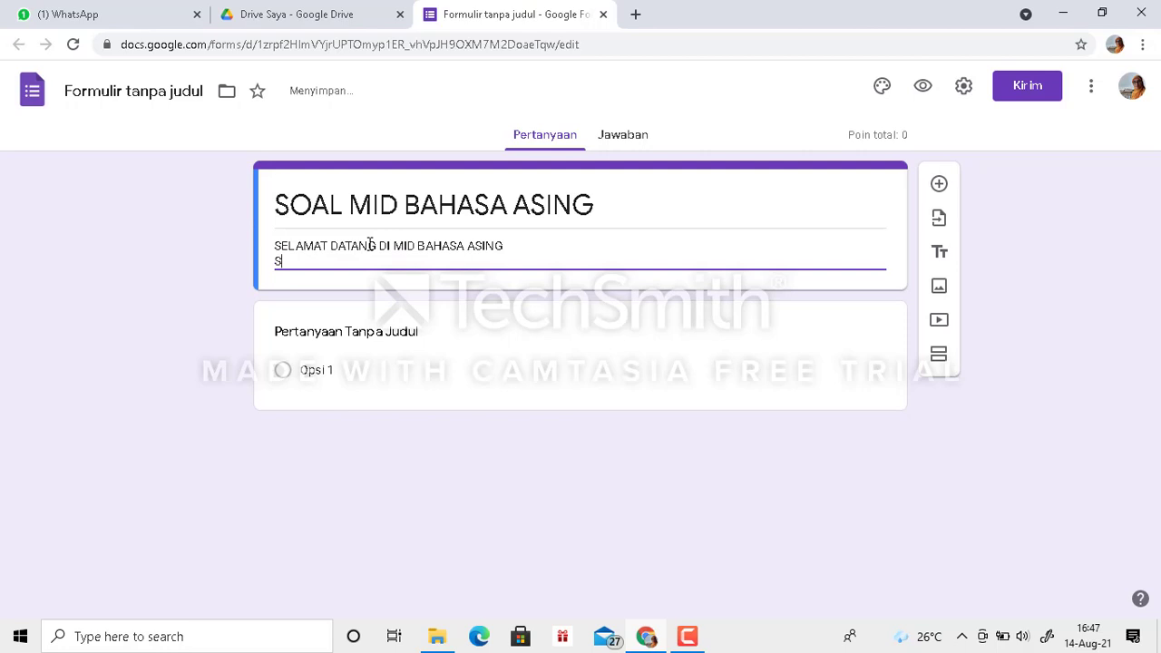
pyautogui.write('OAL PILIHAN GANDA')
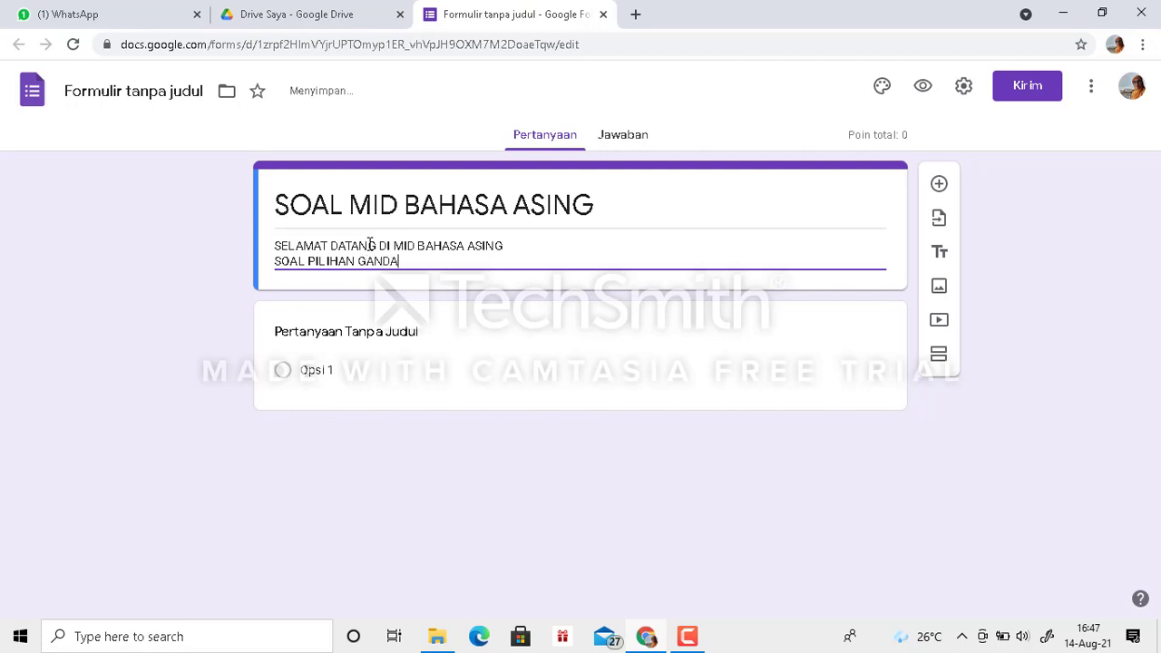
pyautogui.write(' 2')
pyautogui.write('10')
pyautogui.write(', ESSAY')
pyautogui.write(' 5')
# - Add a third line to the form description reading "WAKTU : 90"
pyautogui.press('Return')
pyautogui.write('WAK')
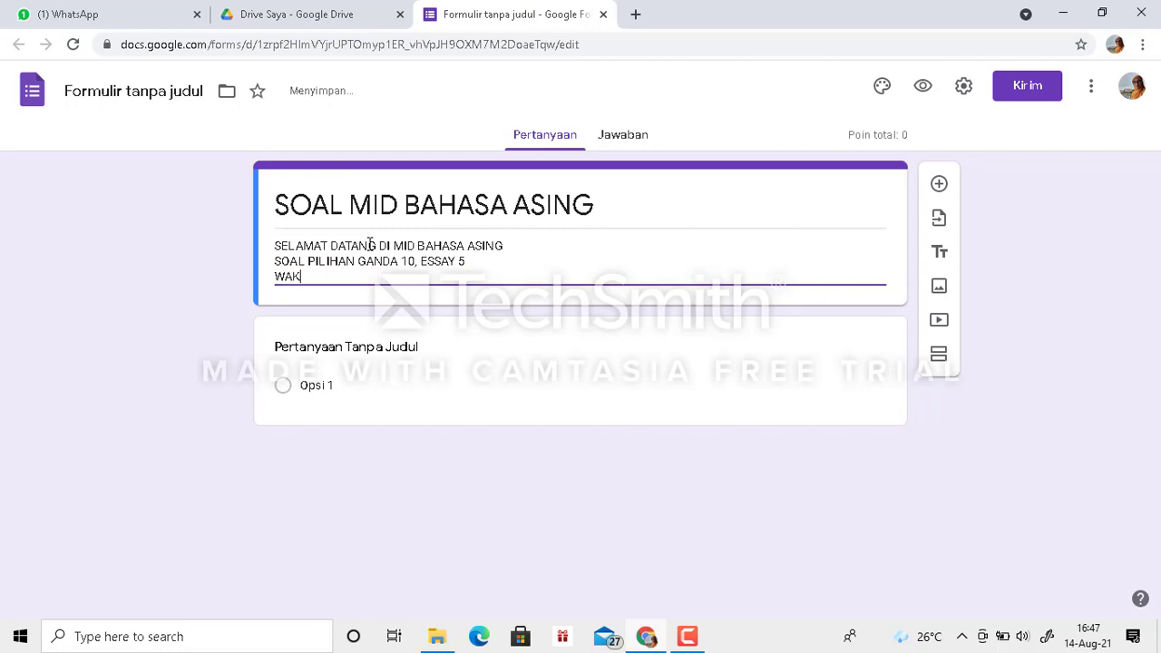
pyautogui.write('TU : 90')
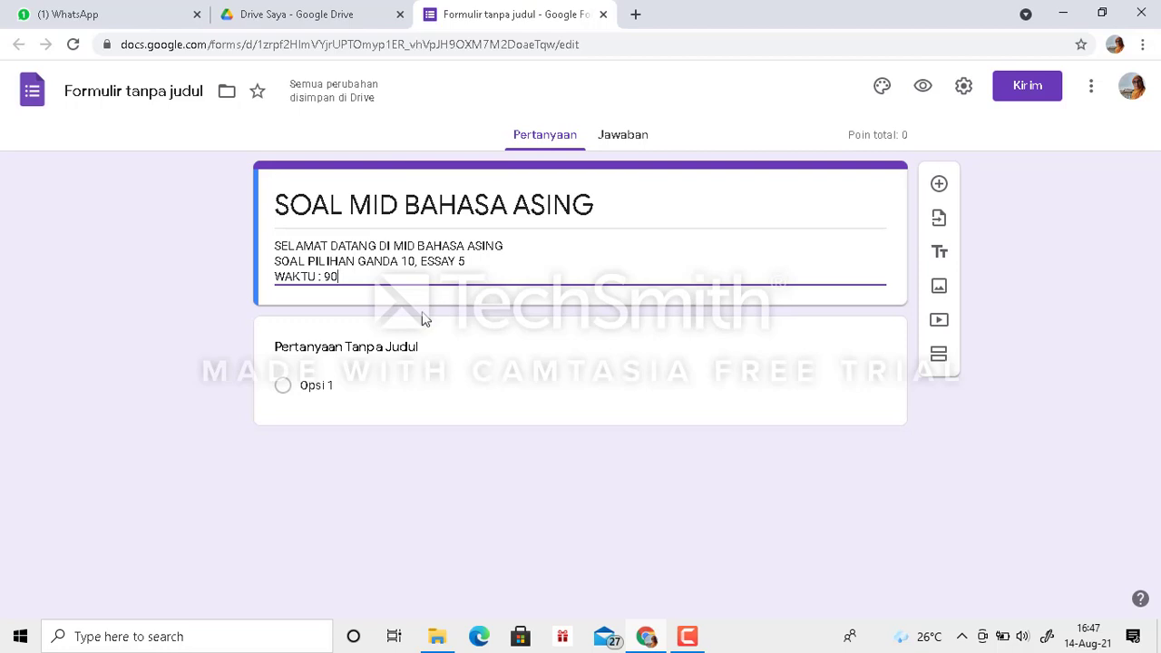
# - Turn the untitled question into a required short-answer question titled "NAMA LENGKAP"
pyautogui.click(343, 350)
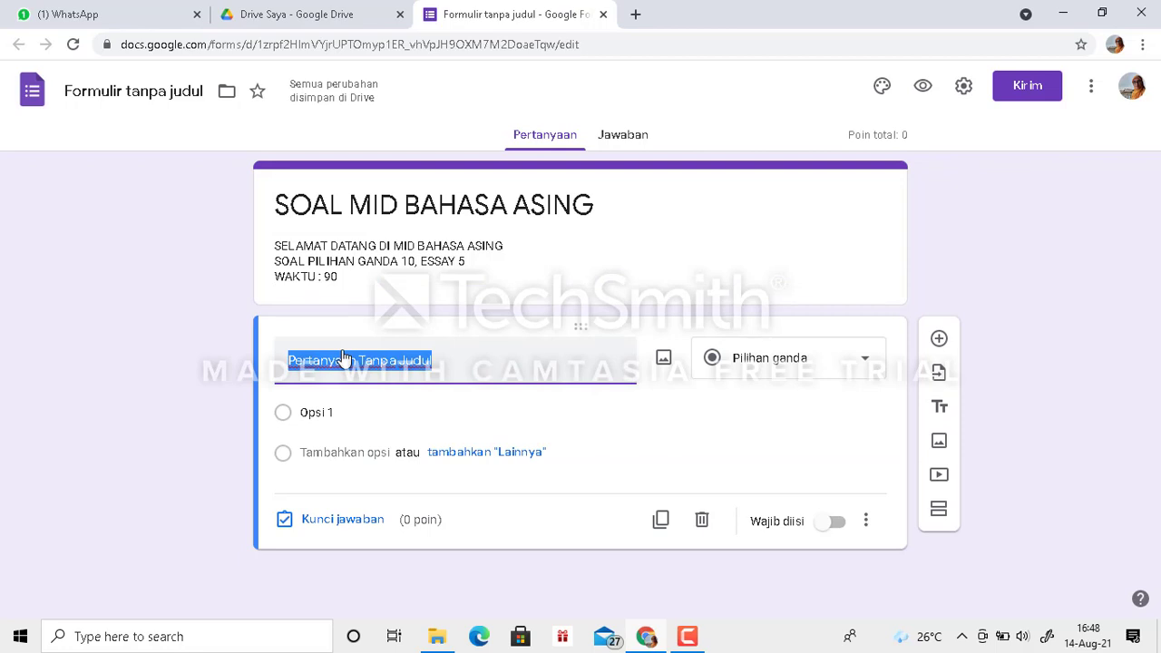
pyautogui.write('NAM')
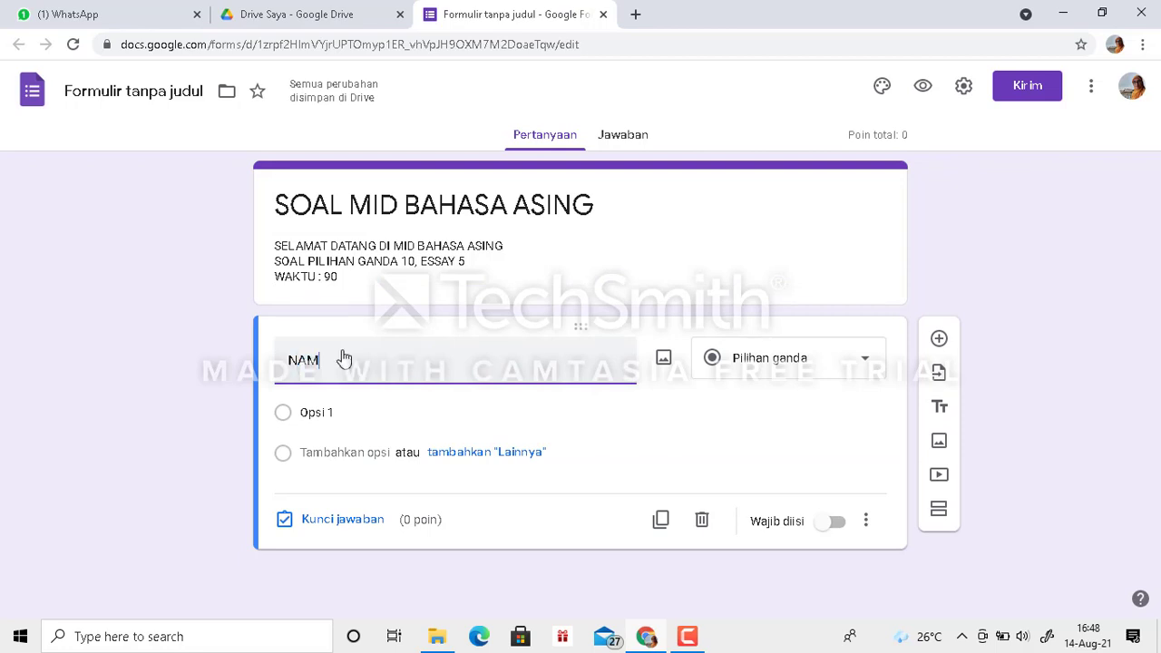
pyautogui.write('A LENGKAP')
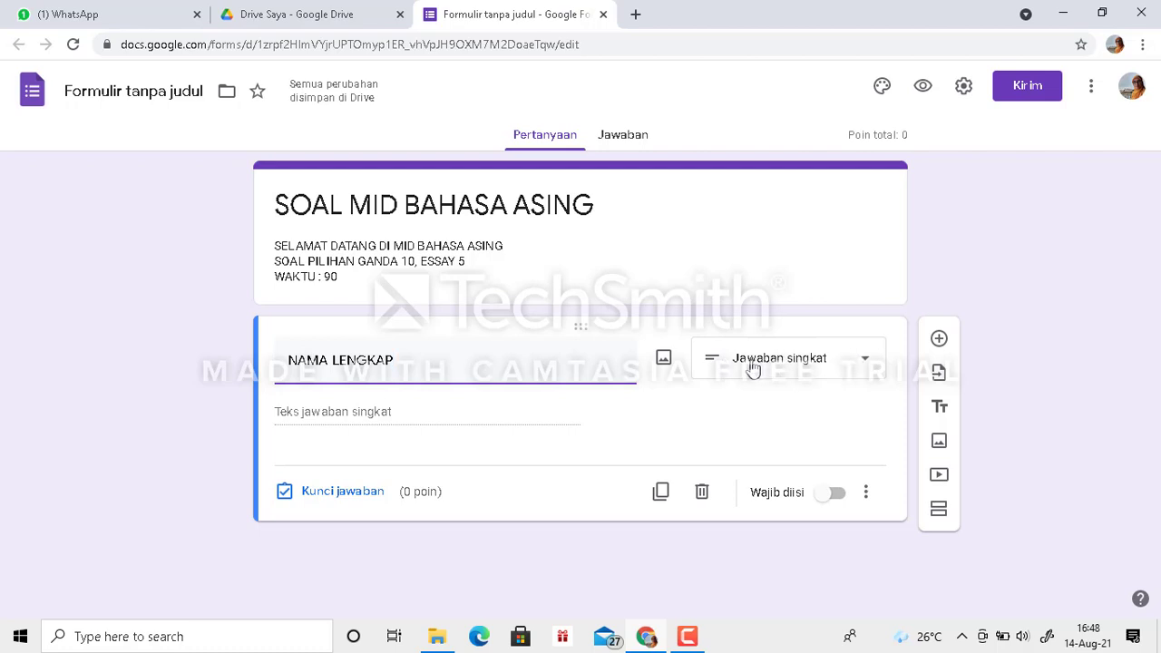
pyautogui.click(821, 500)
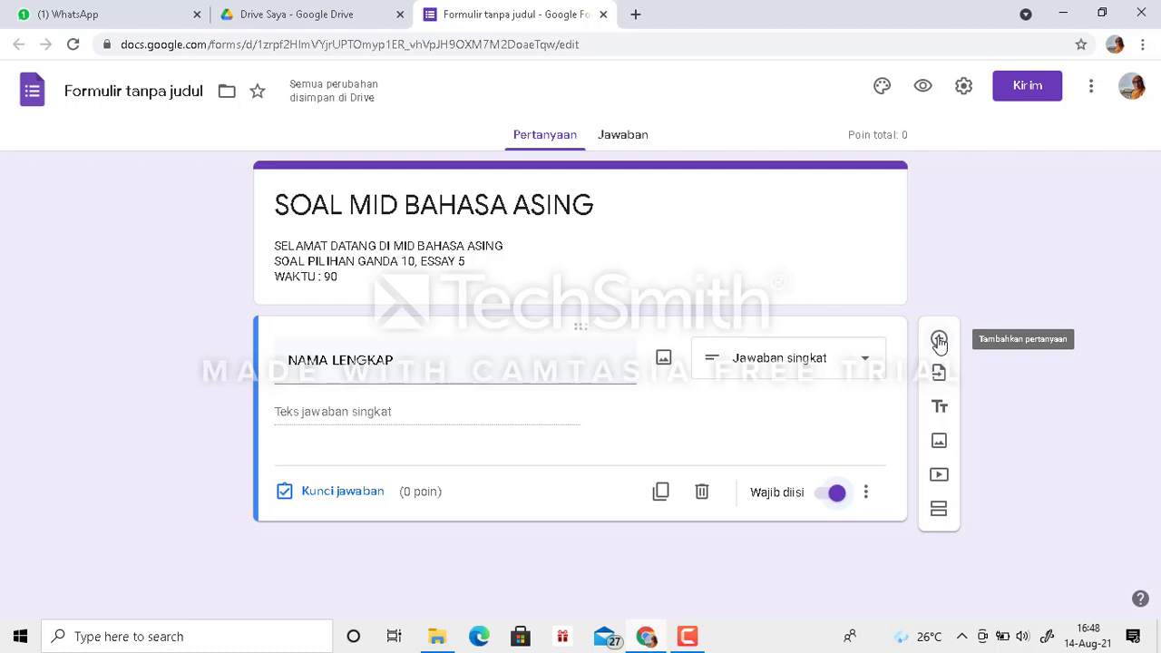
# - Add a new multiple-choice question titled "KELAS" below the NAMA LENGKAP question
pyautogui.click(939, 340)
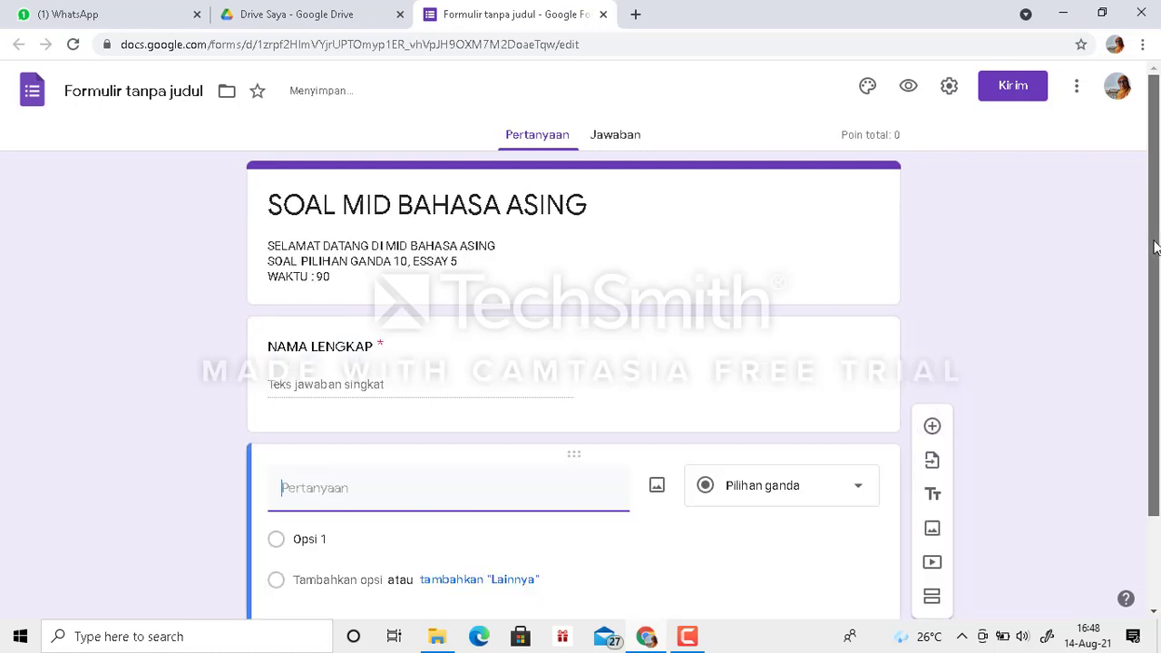
pyautogui.moveTo(1156, 248); pyautogui.dragTo(1156, 342)
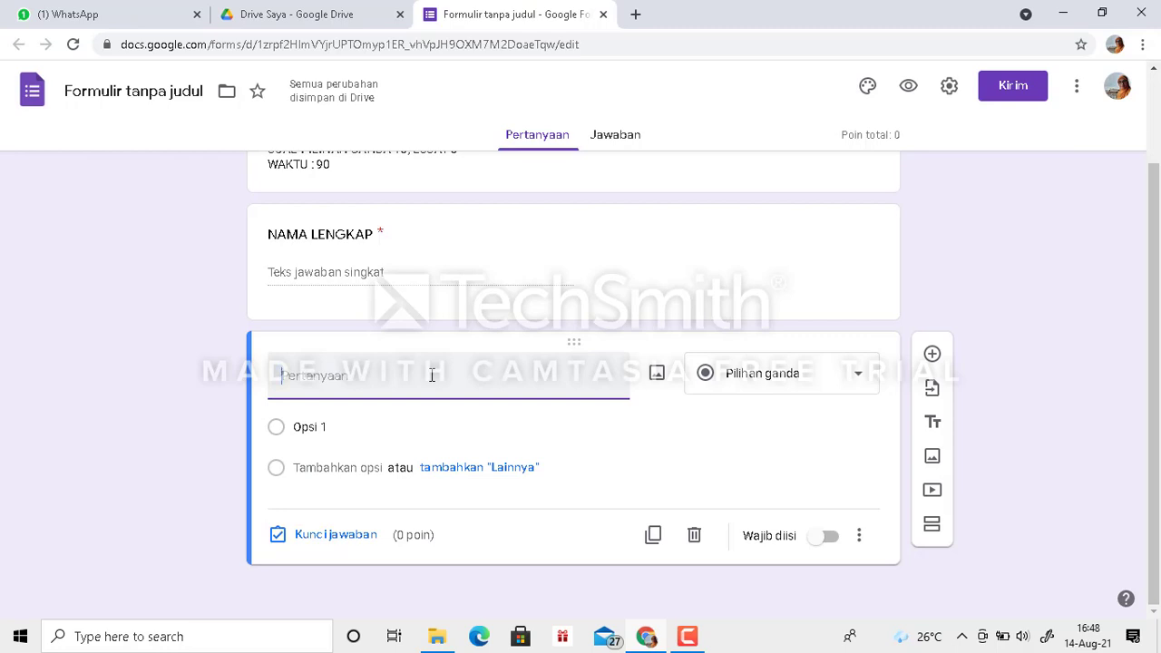
pyautogui.write('KELAS')
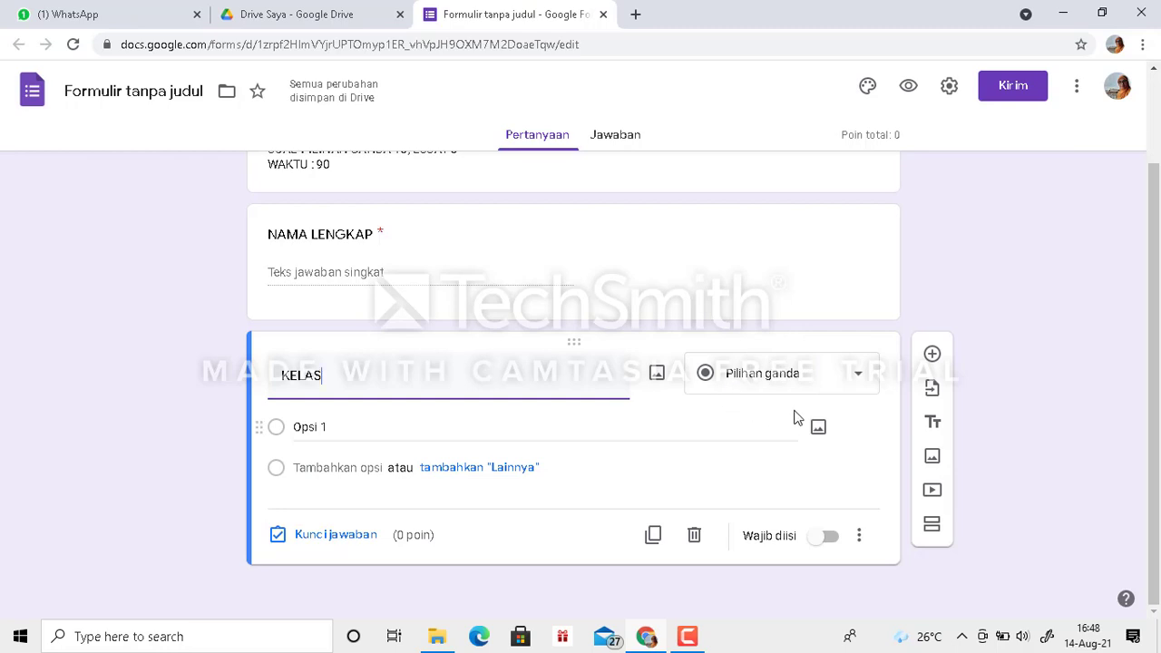
# - Give the KELAS question the three answer options "X AP 1", "X AP 2" and "X UPW"
pyautogui.click(339, 433)
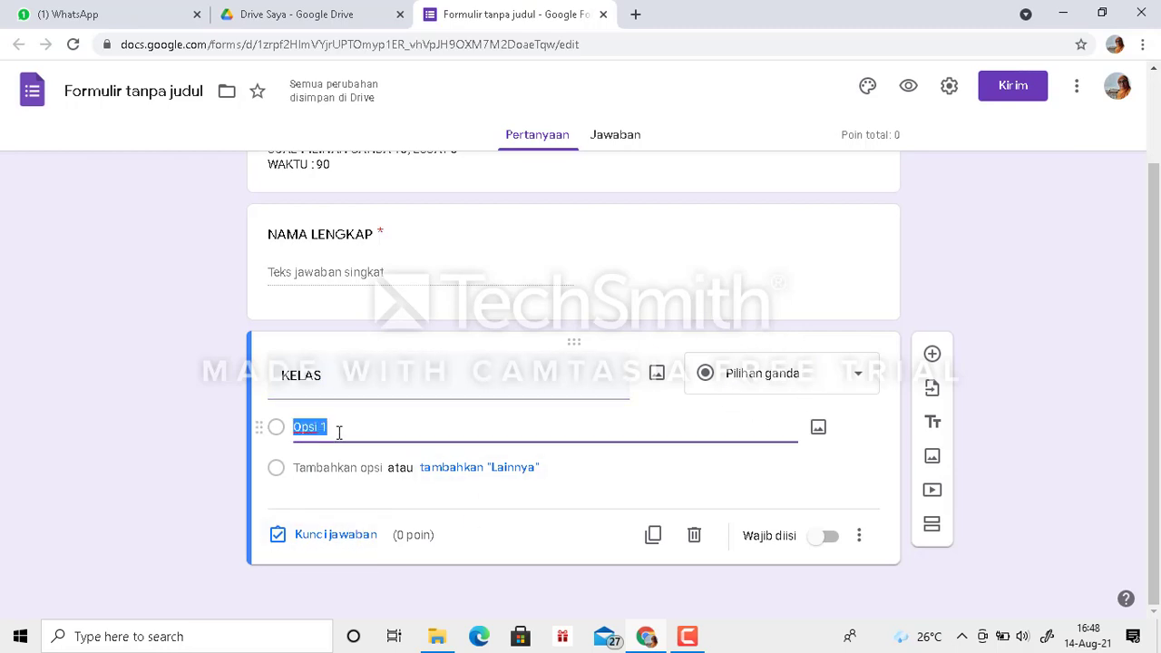
pyautogui.write('X AP')
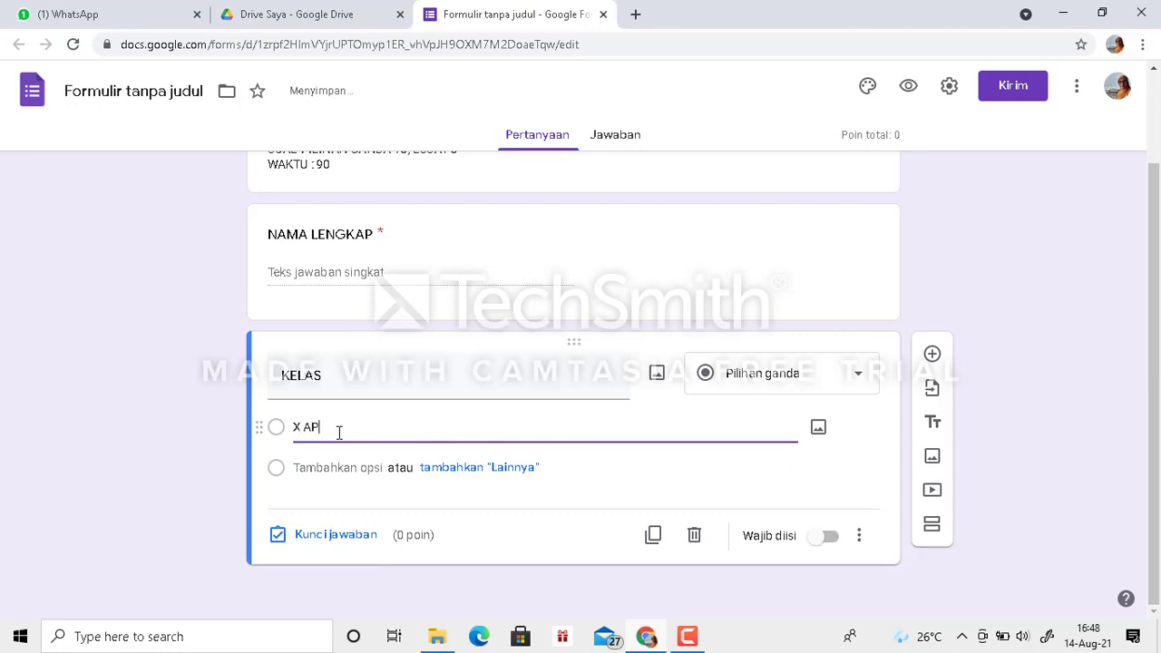
pyautogui.press('Return')
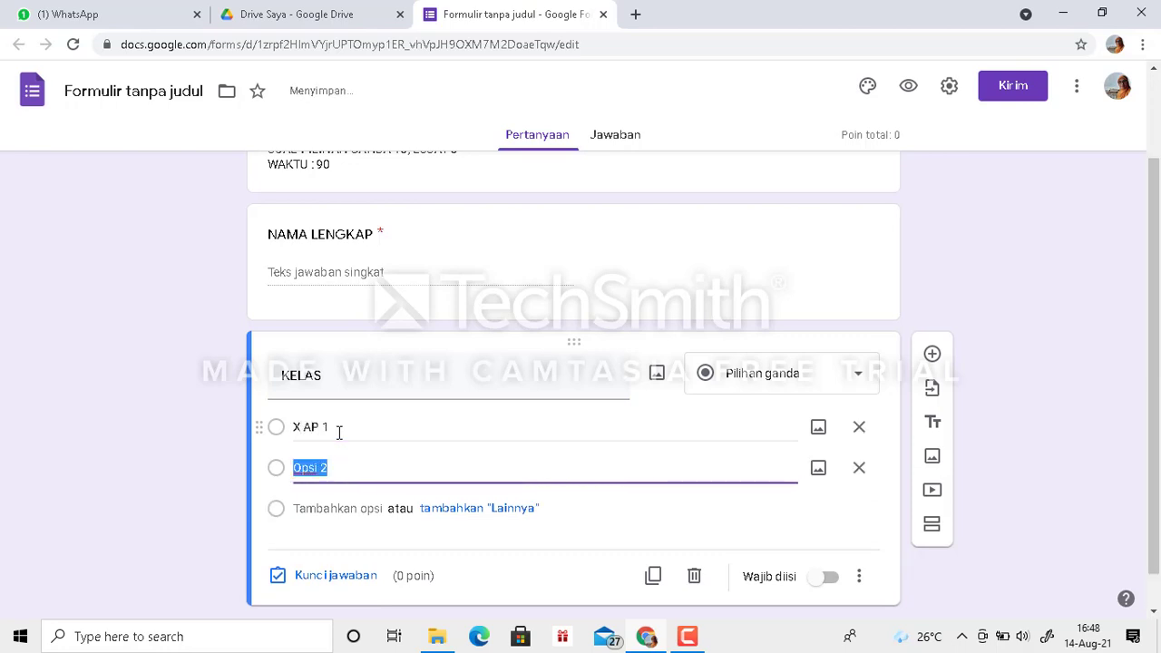
pyautogui.write('X AP 2')
pyautogui.press('Return')
pyautogui.write('X ')
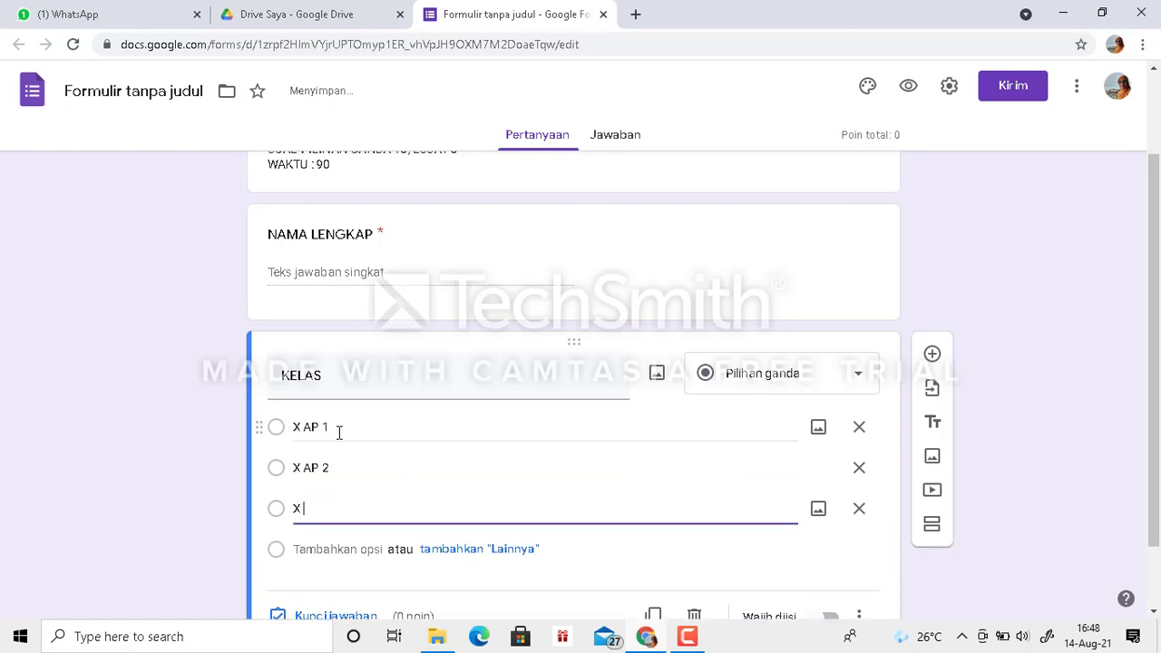
pyautogui.write('UPW')
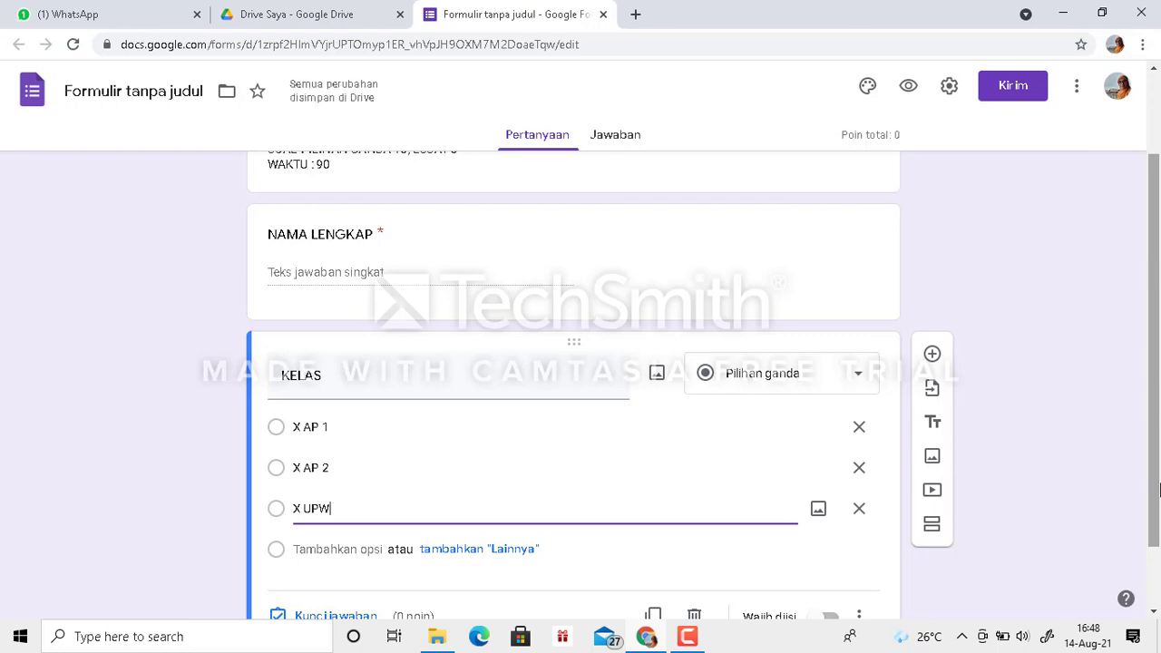
# - Add a new section after the KELAS question and title it "TOKEN AP 1"
pyautogui.moveTo(1158, 493); pyautogui.dragTo(1158, 549)
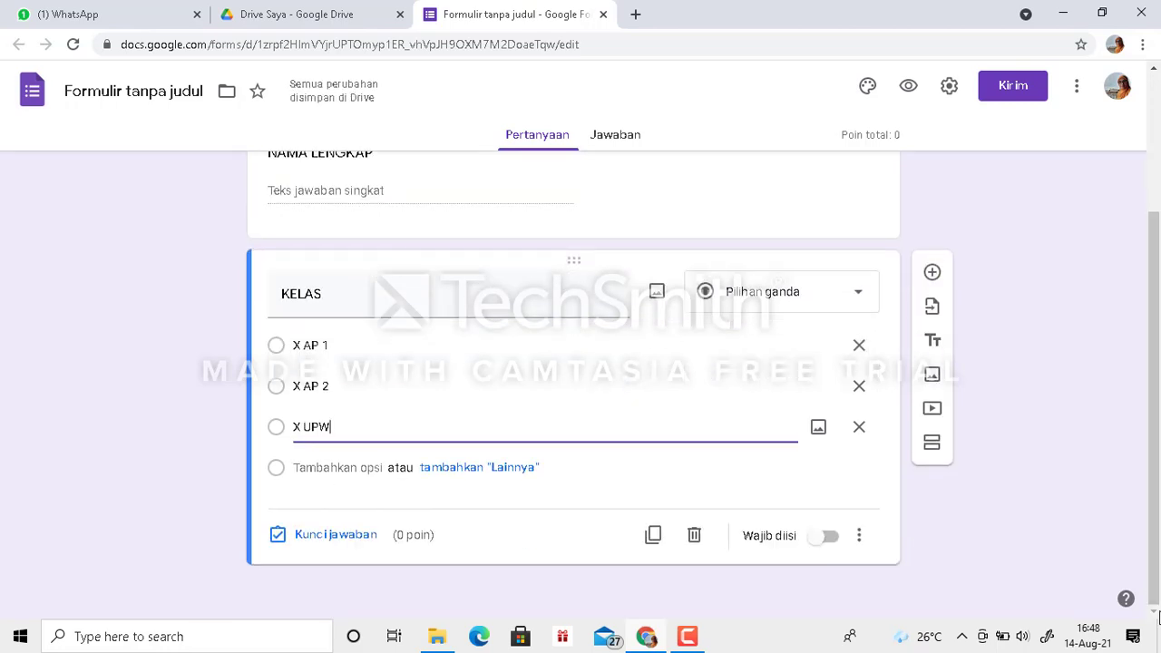
pyautogui.click(931, 445)
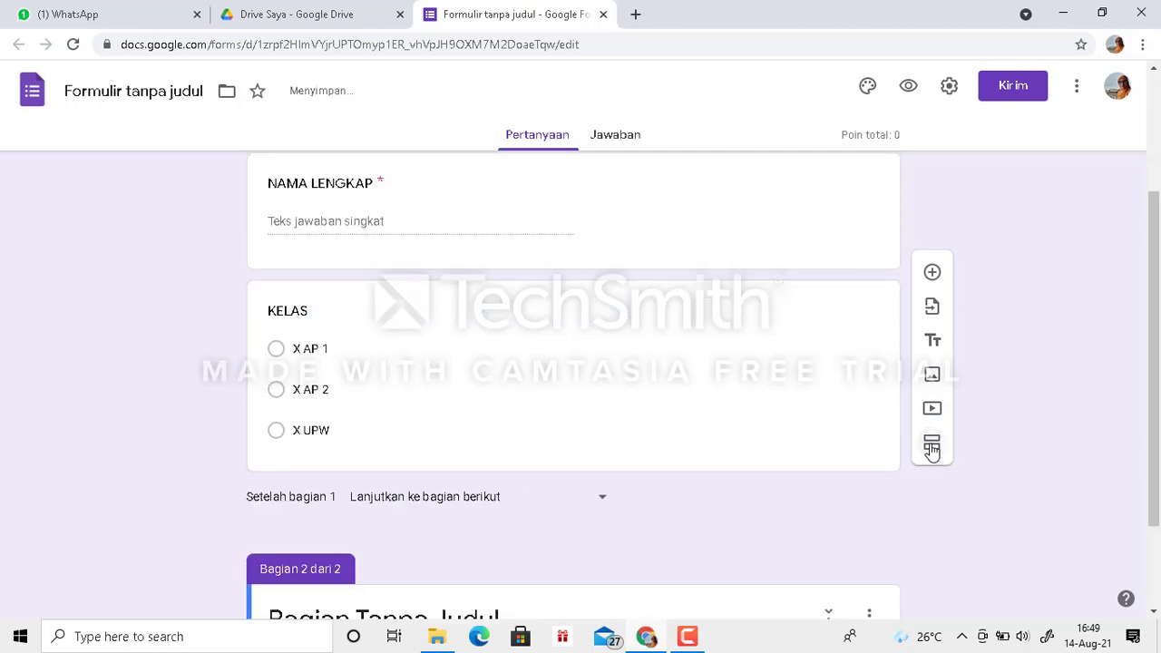
pyautogui.moveTo(1157, 309); pyautogui.dragTo(1158, 543)
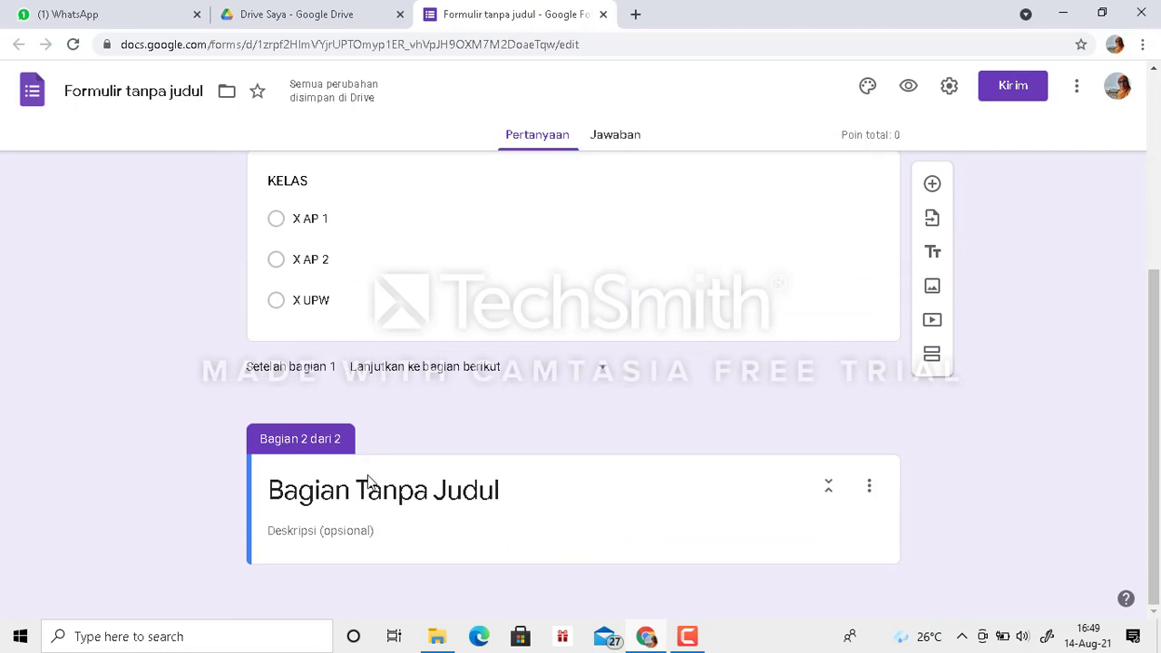
pyautogui.click(314, 499)
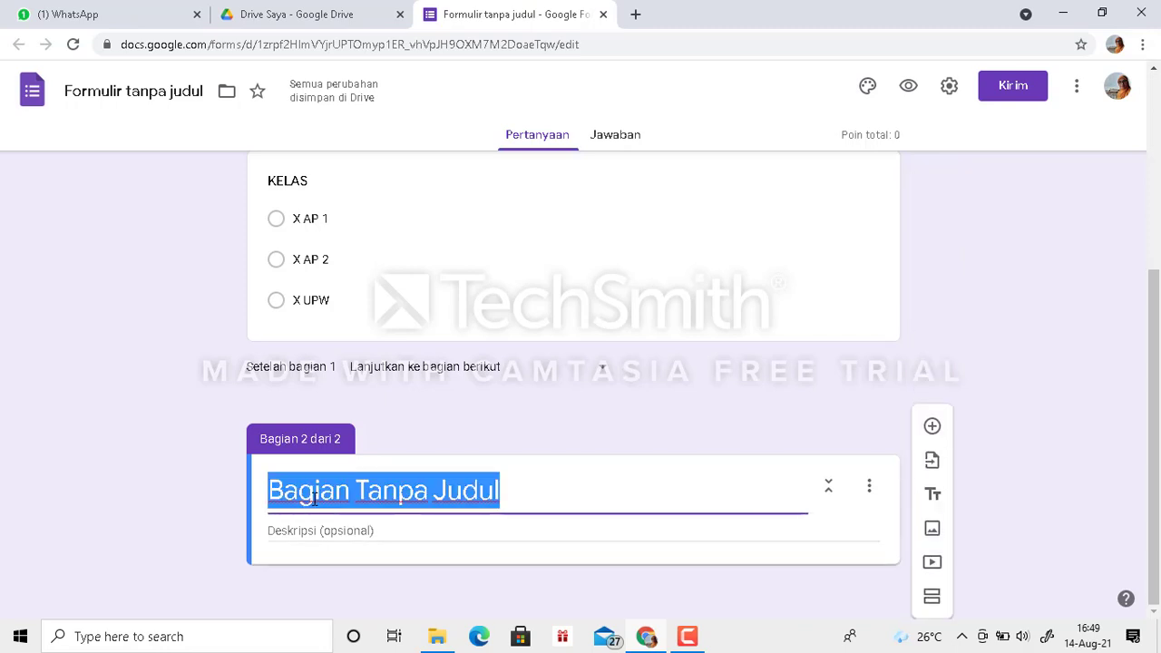
pyautogui.write('TOKEN')
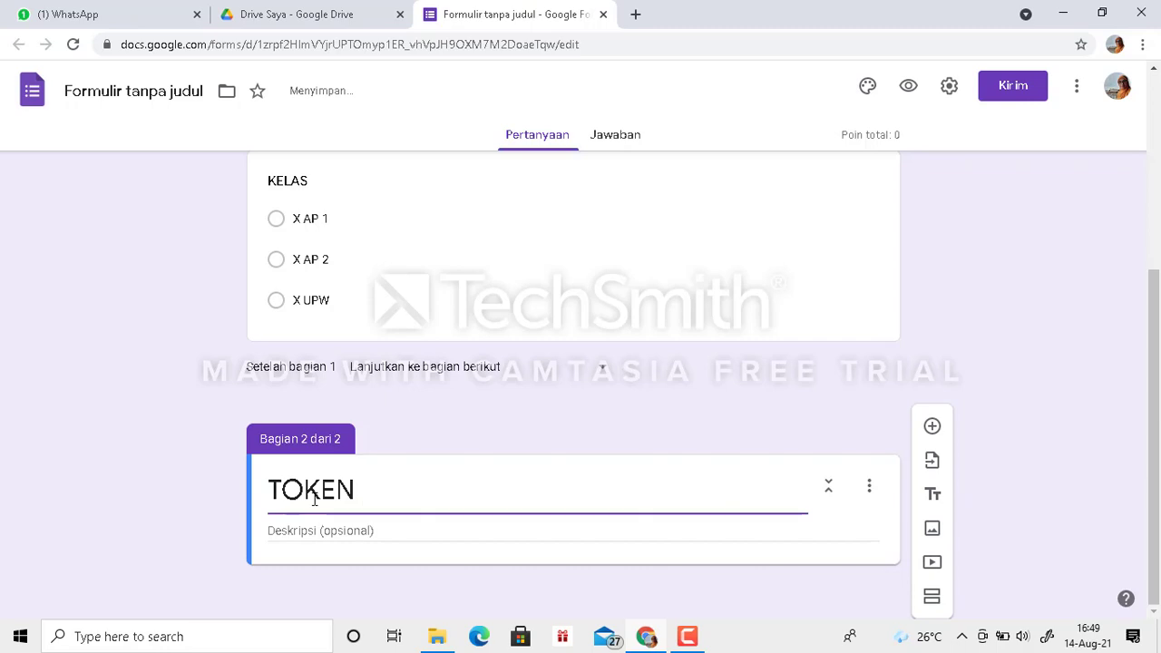
pyautogui.write(' AP 1')
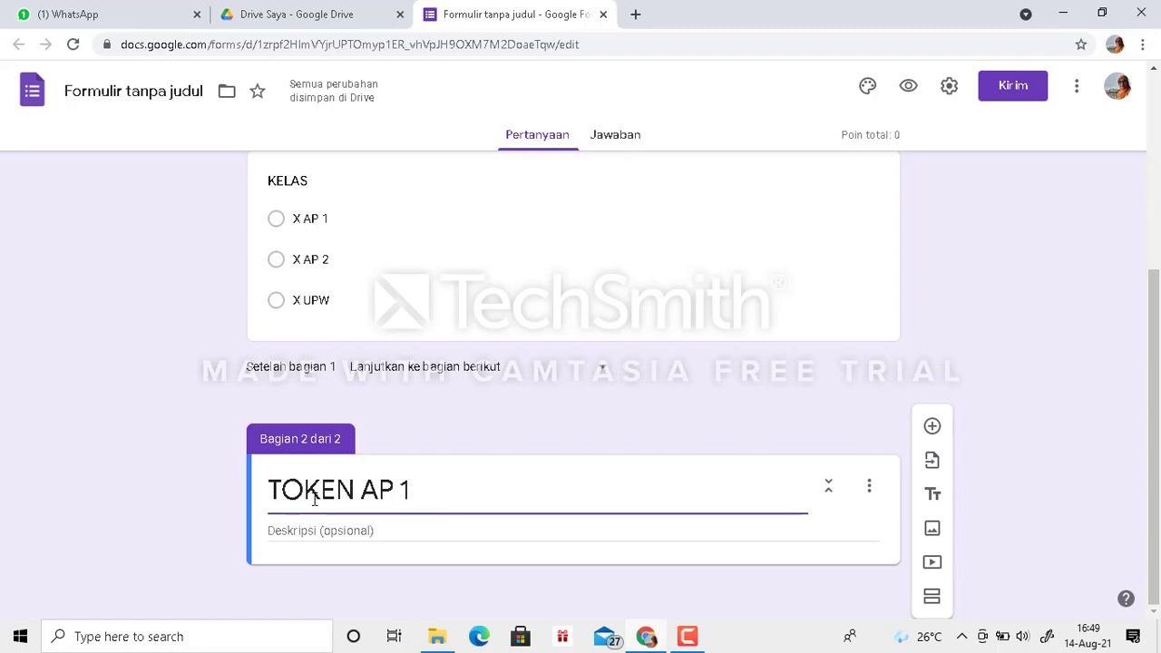
# - Give the TOKEN AP 1 section the description "SILAHKAN MASUKKAN TOKEN ANDA"
pyautogui.click(361, 533)
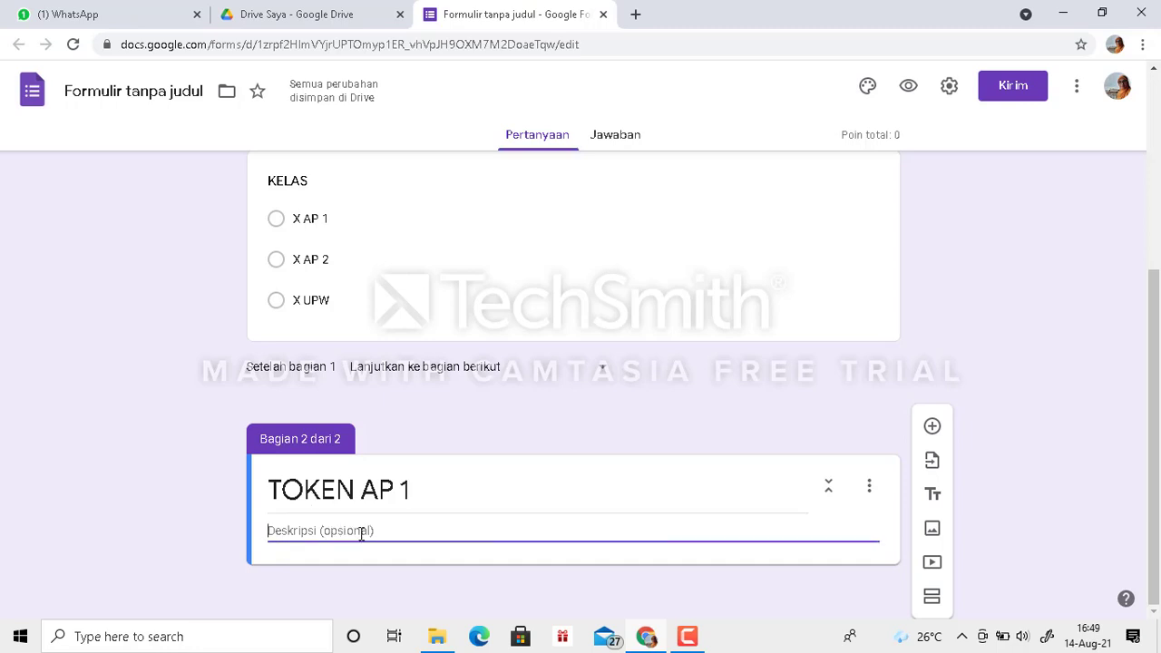
pyautogui.write('SILAHKA')
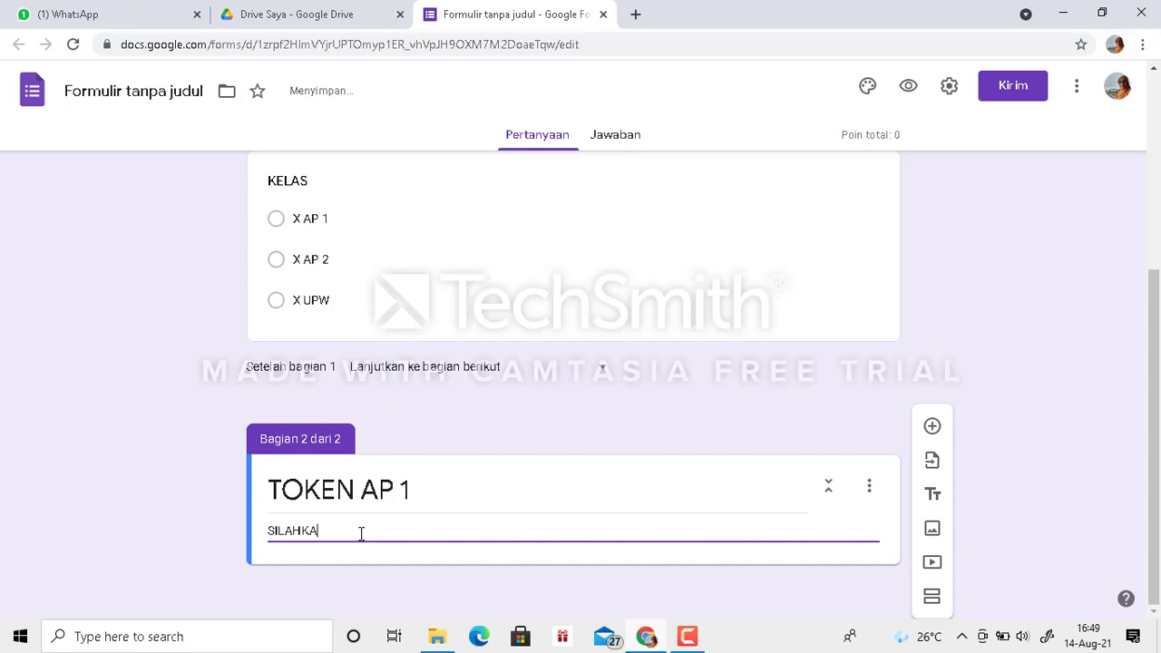
pyautogui.write('N MASUKKAN TOKEN ANDA')
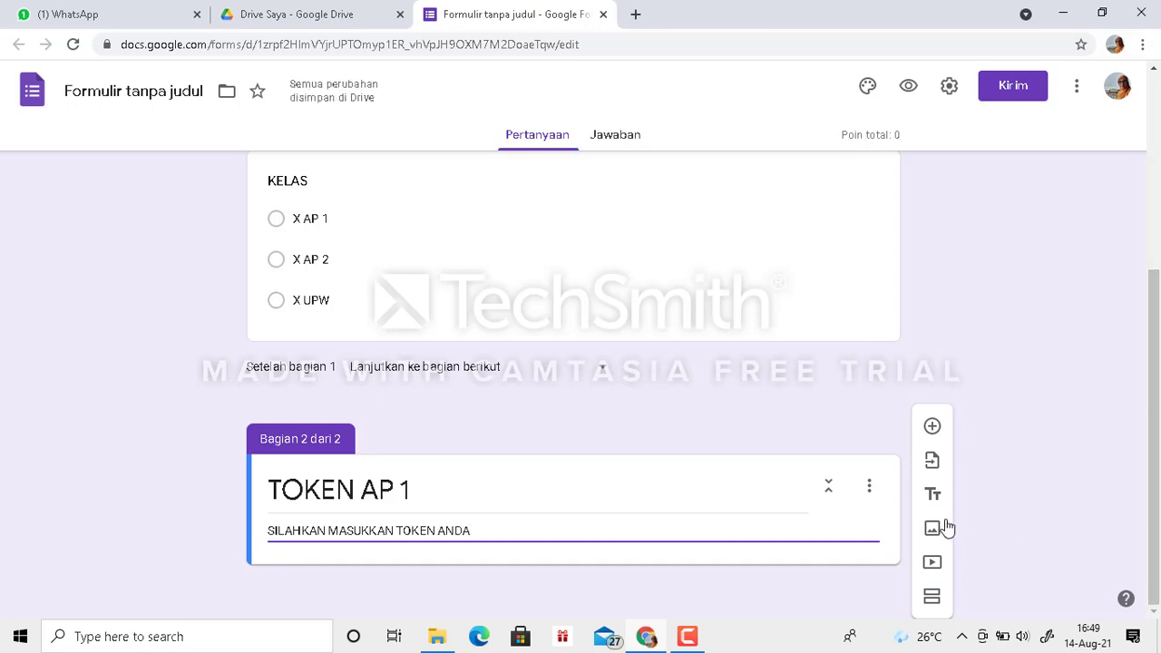
# - Add a required short-answer question titled "TOKEN ANDA" to the TOKEN AP 1 section
pyautogui.click(934, 427)
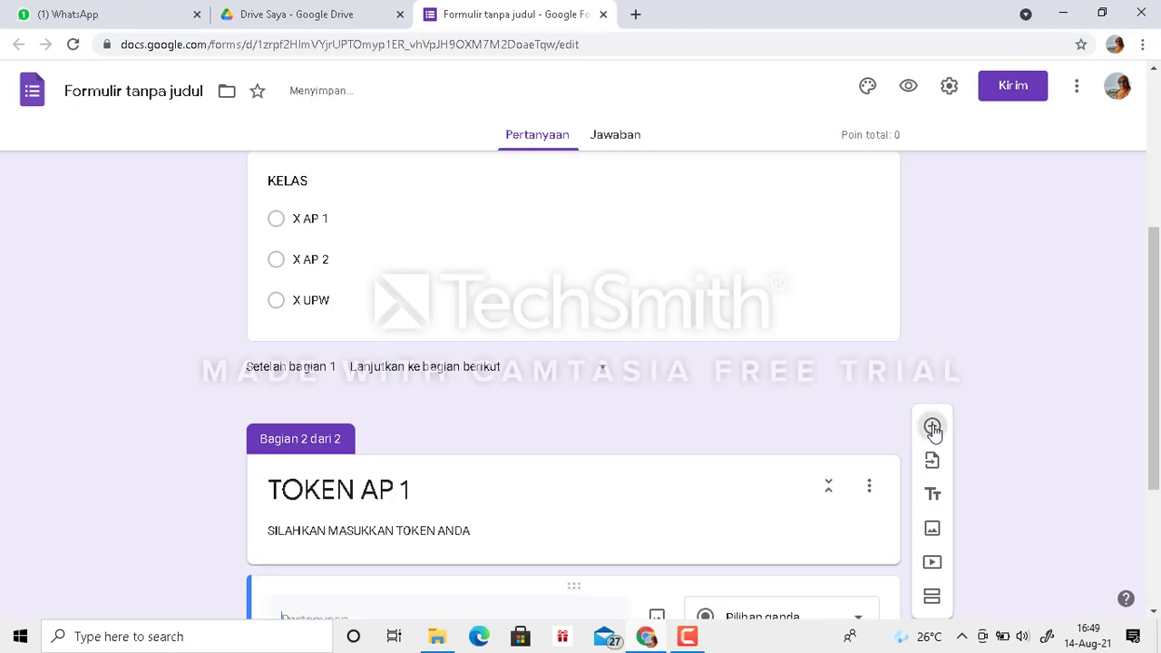
pyautogui.moveTo(1156, 316); pyautogui.dragTo(1061, 502)
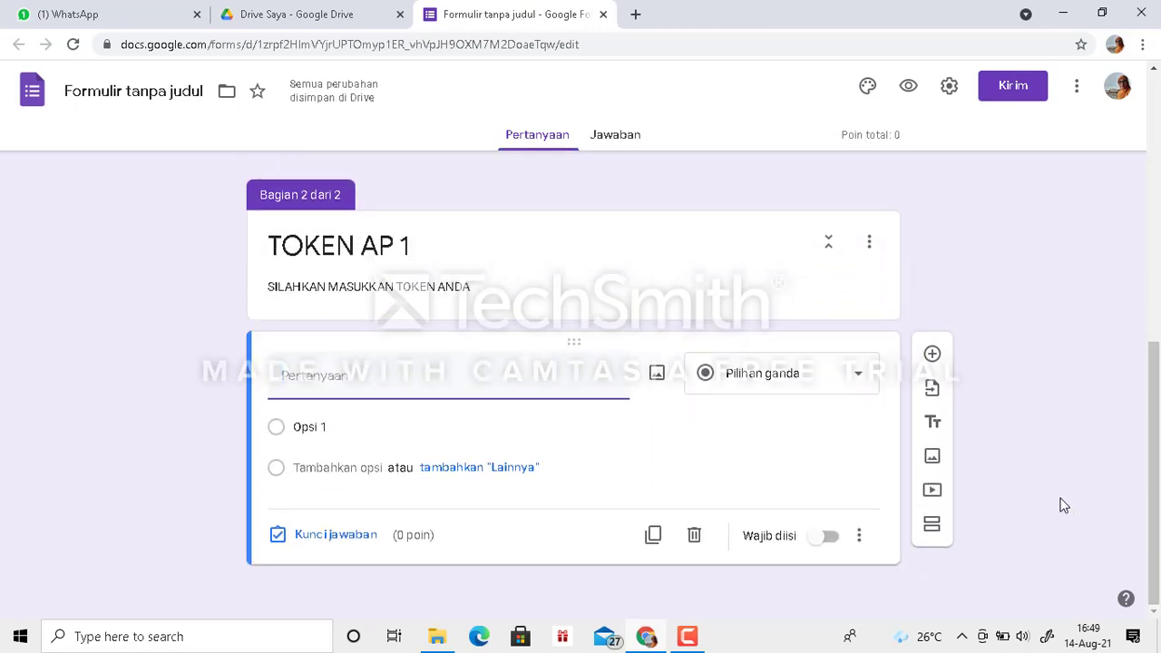
pyautogui.click(319, 372)
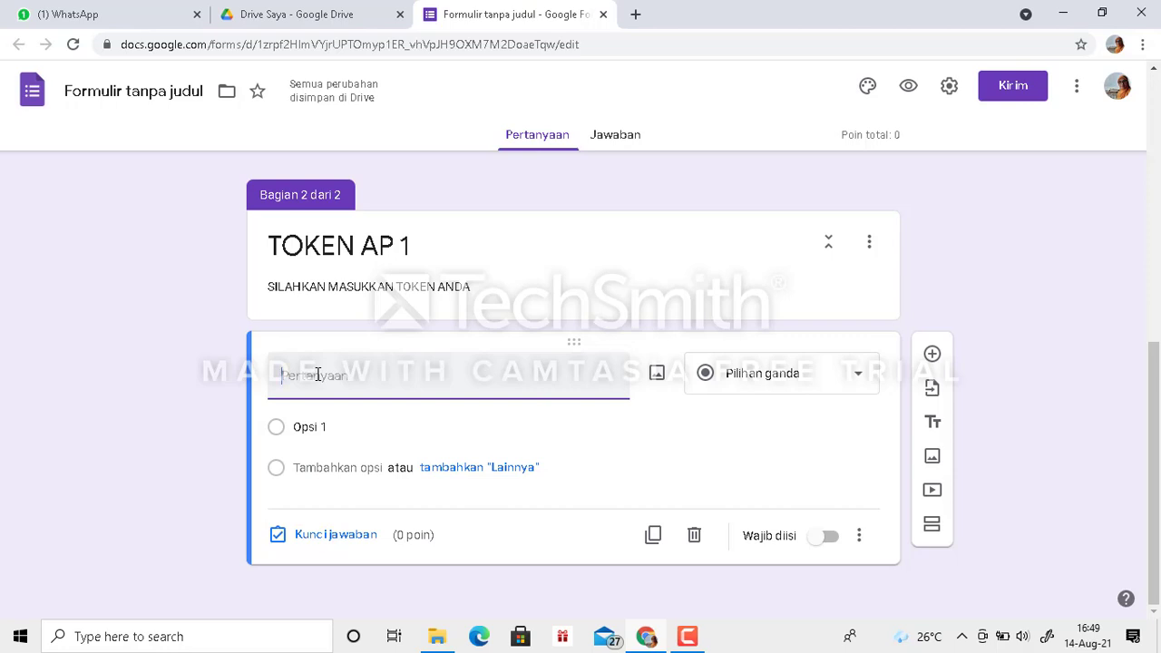
pyautogui.write('TOKE')
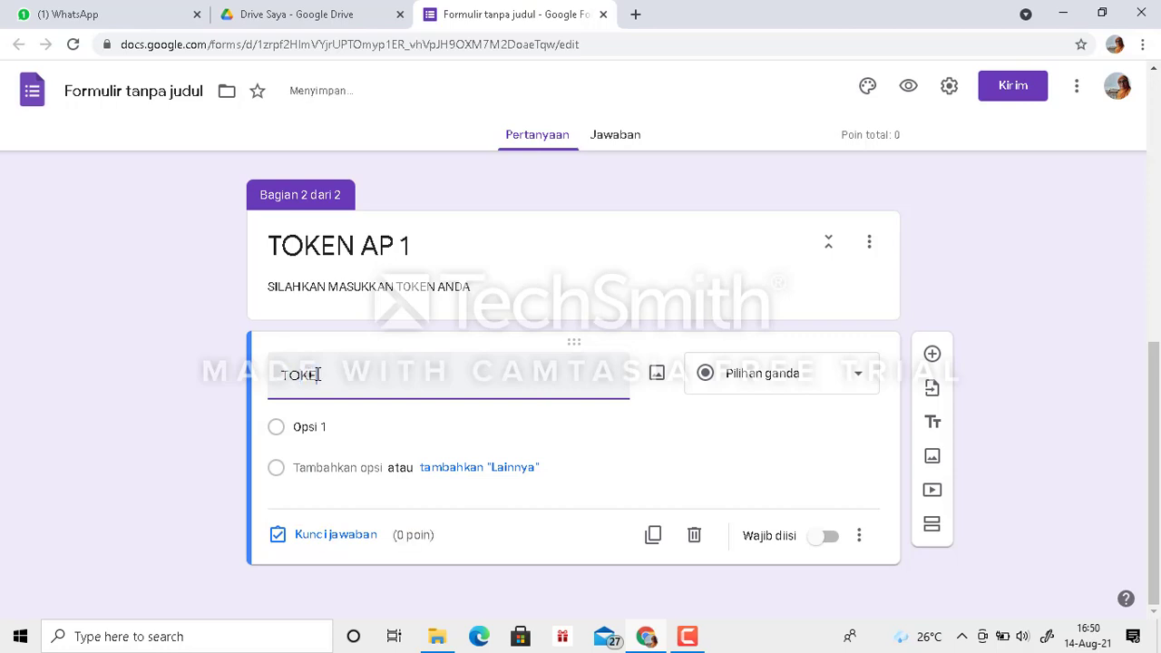
pyautogui.write('N ANDA')
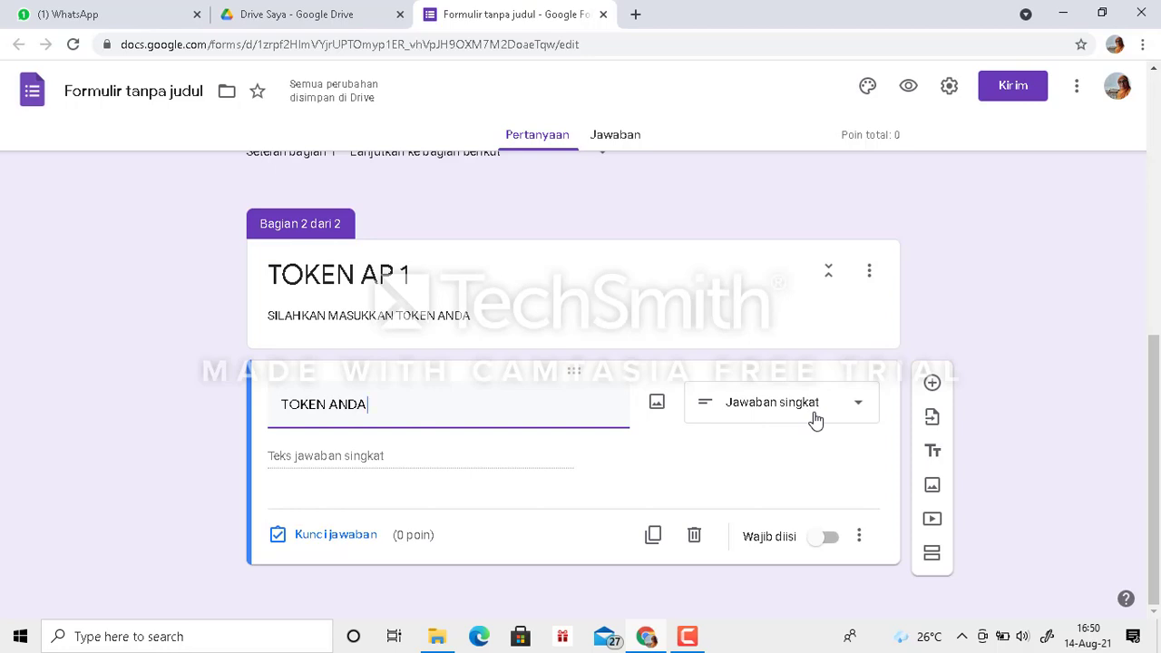
pyautogui.click(837, 541)
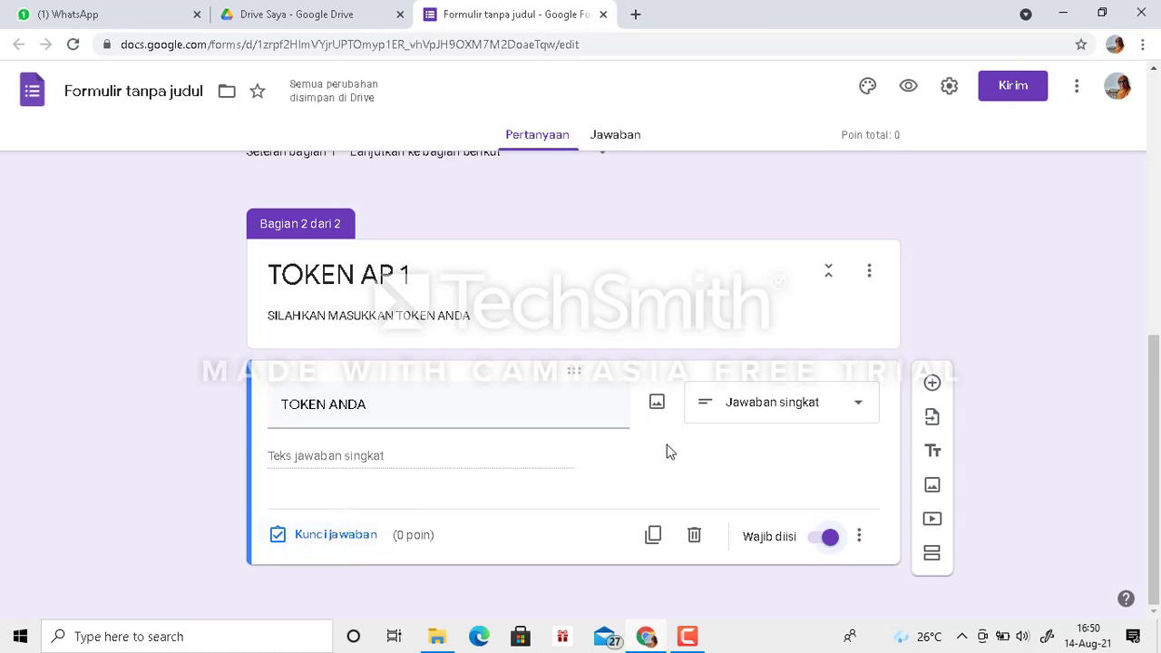
# - Add response validation to the AP 1 TOKEN ANDA question, requiring text (Teks) that contains (Berisi) the class's access token
pyautogui.click(860, 539)
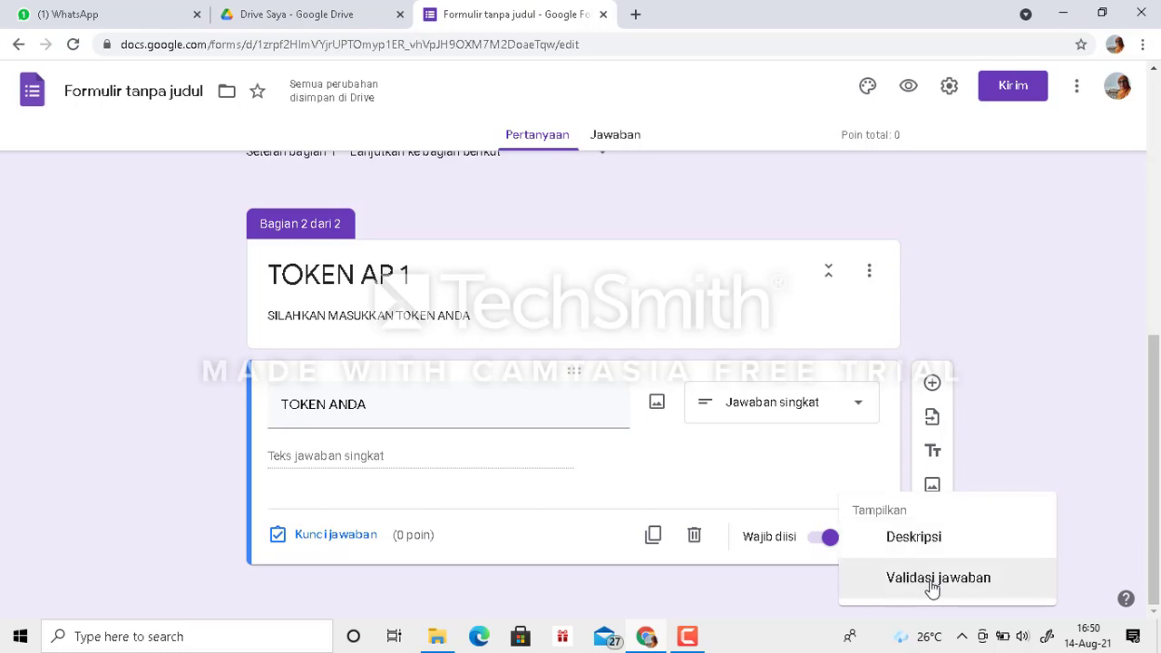
pyautogui.click(934, 578)
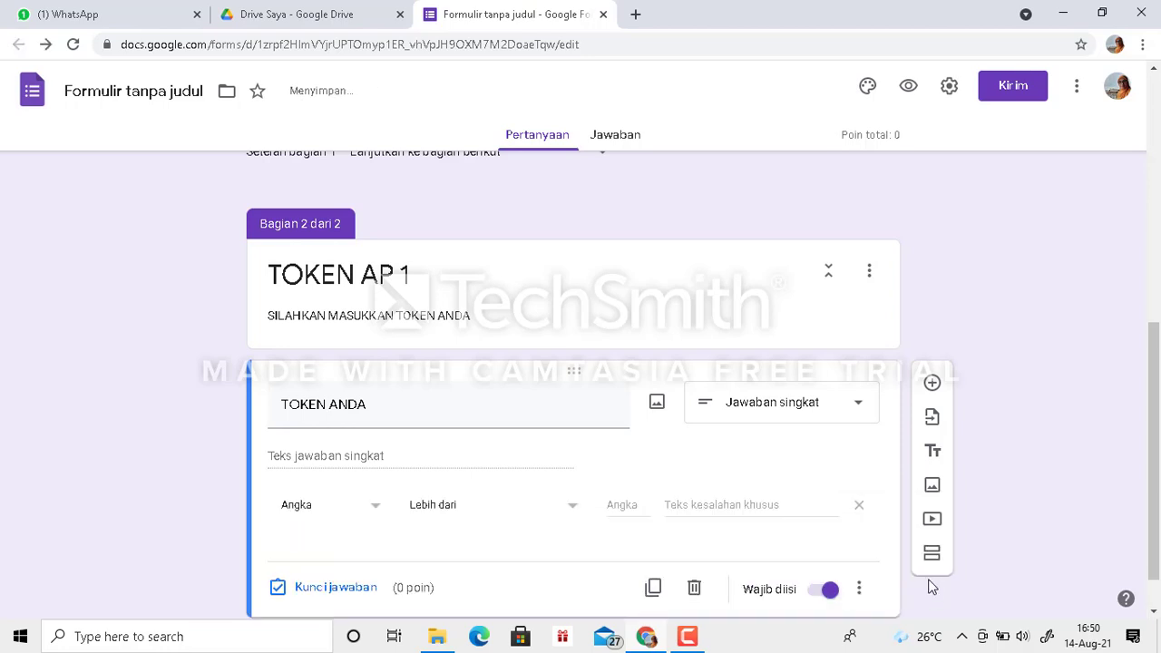
pyautogui.click(377, 513)
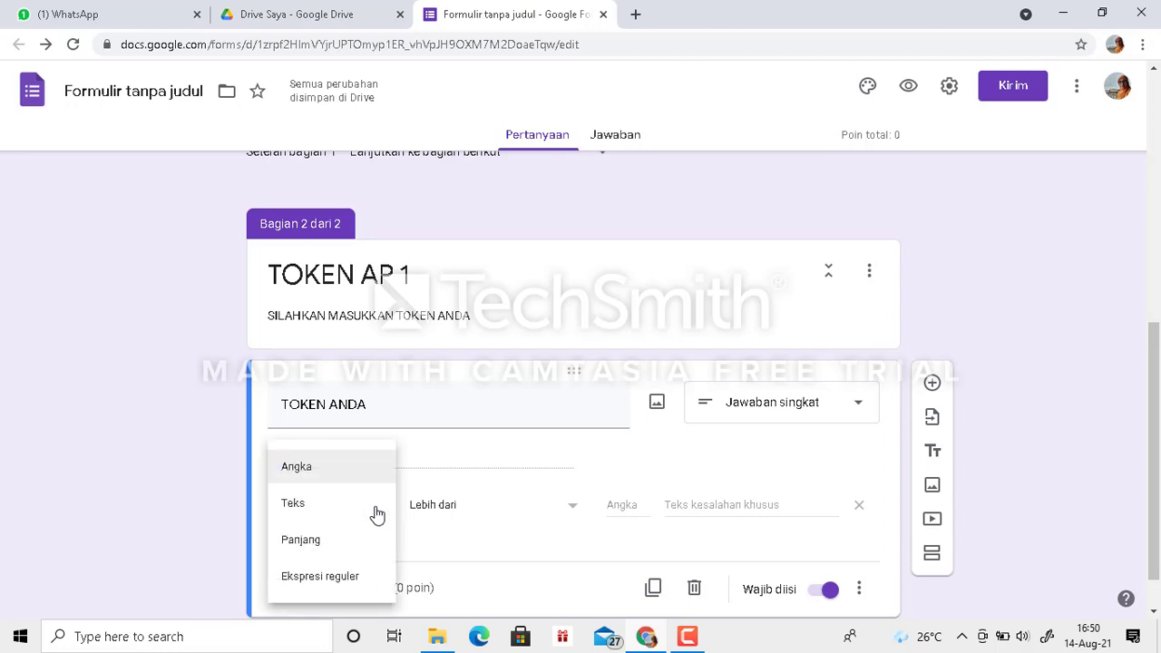
pyautogui.click(276, 511)
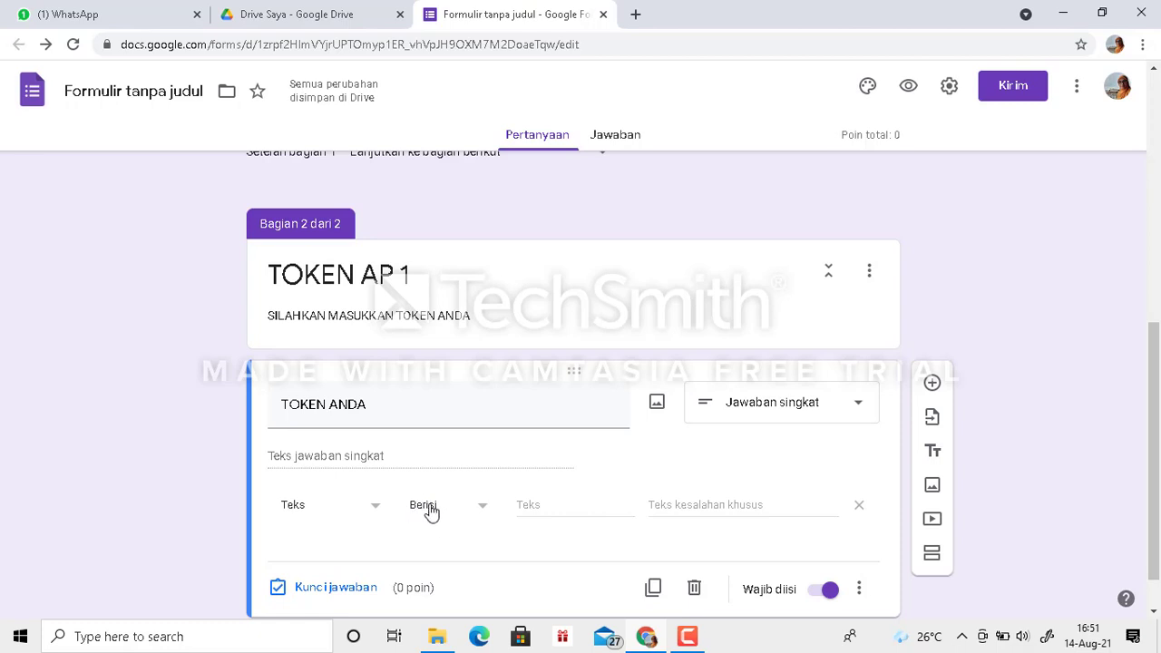
pyautogui.click(566, 514)
pyautogui.write('ENGLIS')
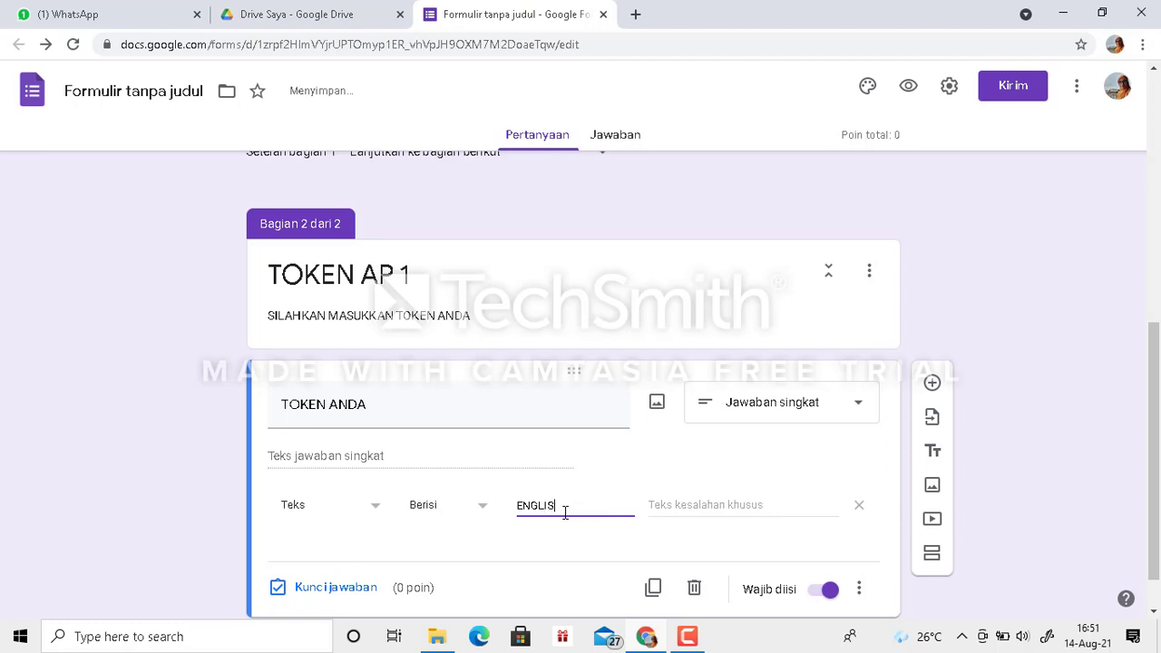
pyautogui.write('H AP1')
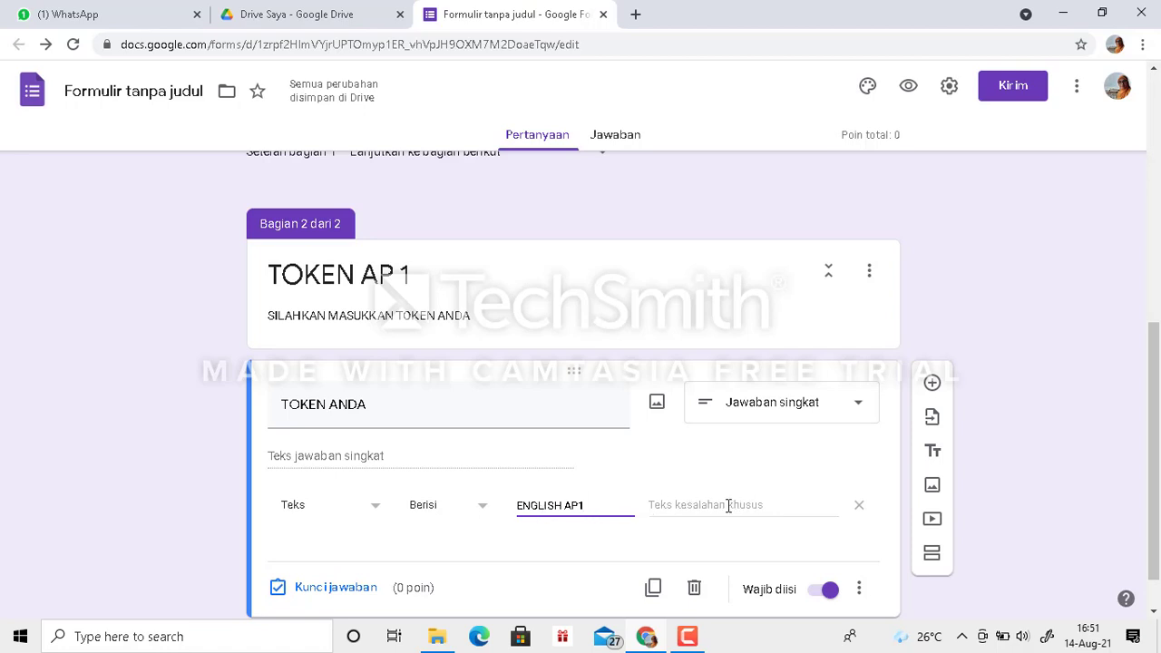
# - Set the validation's custom error text to "TOKEN YANG ANDA MASUKKAN SALAH, SILAHKAN DICOBA LAGI"
pyautogui.click(689, 508)
pyautogui.write('TOKEN YANG')
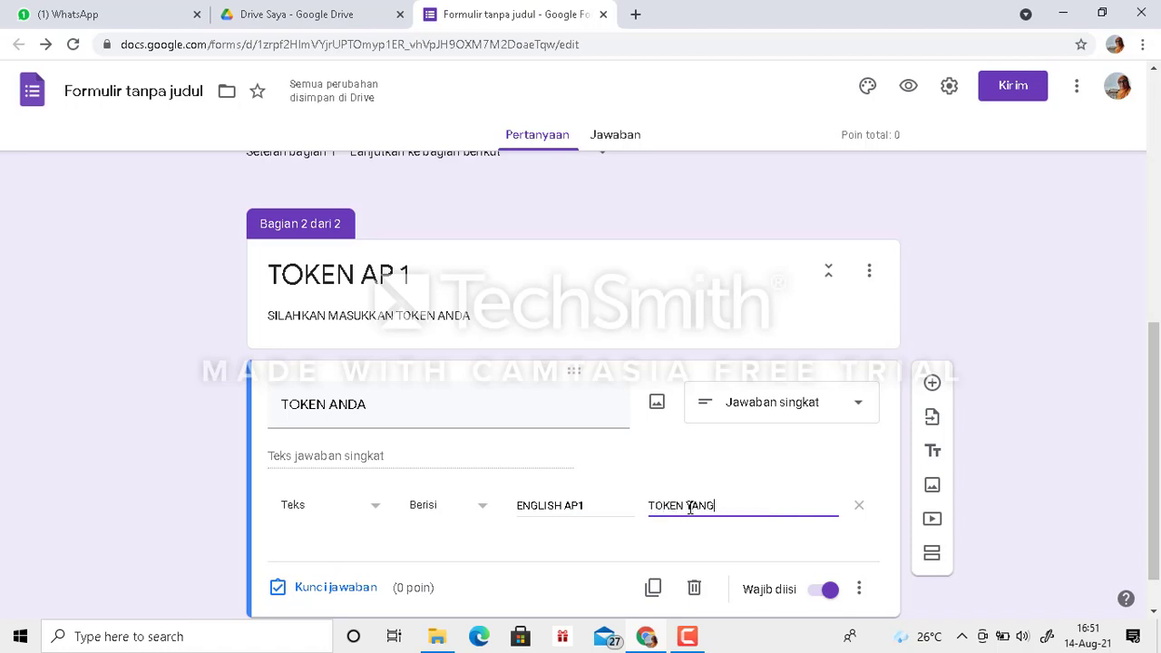
pyautogui.write(' ANDA MASUKKAN ')
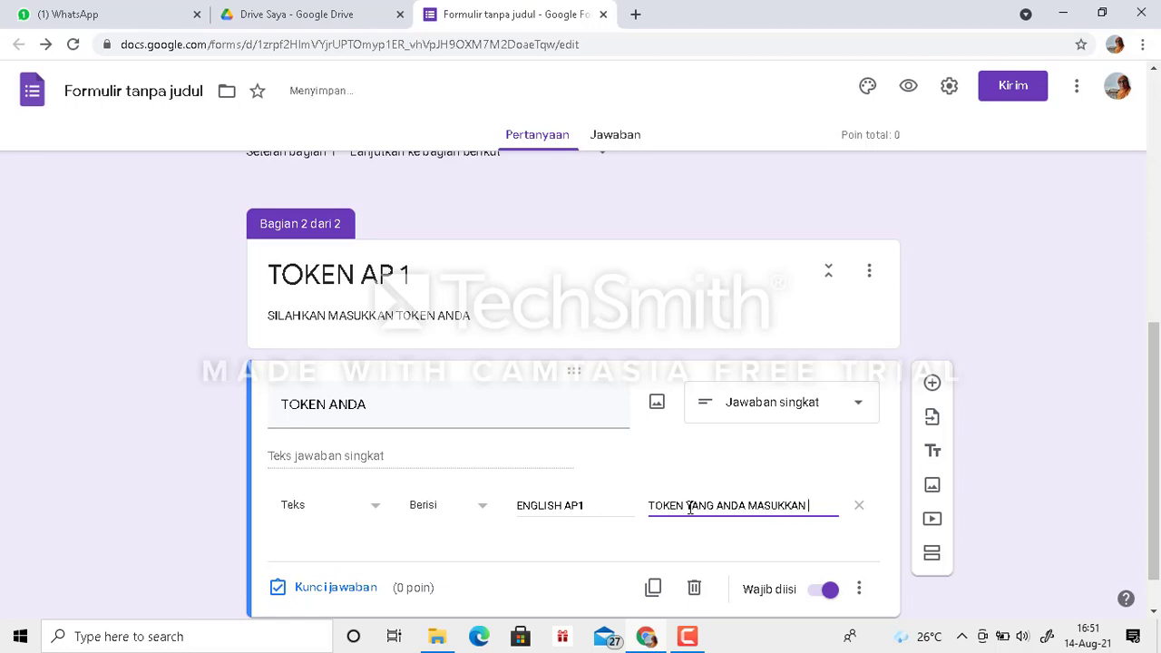
pyautogui.write('SALAH,')
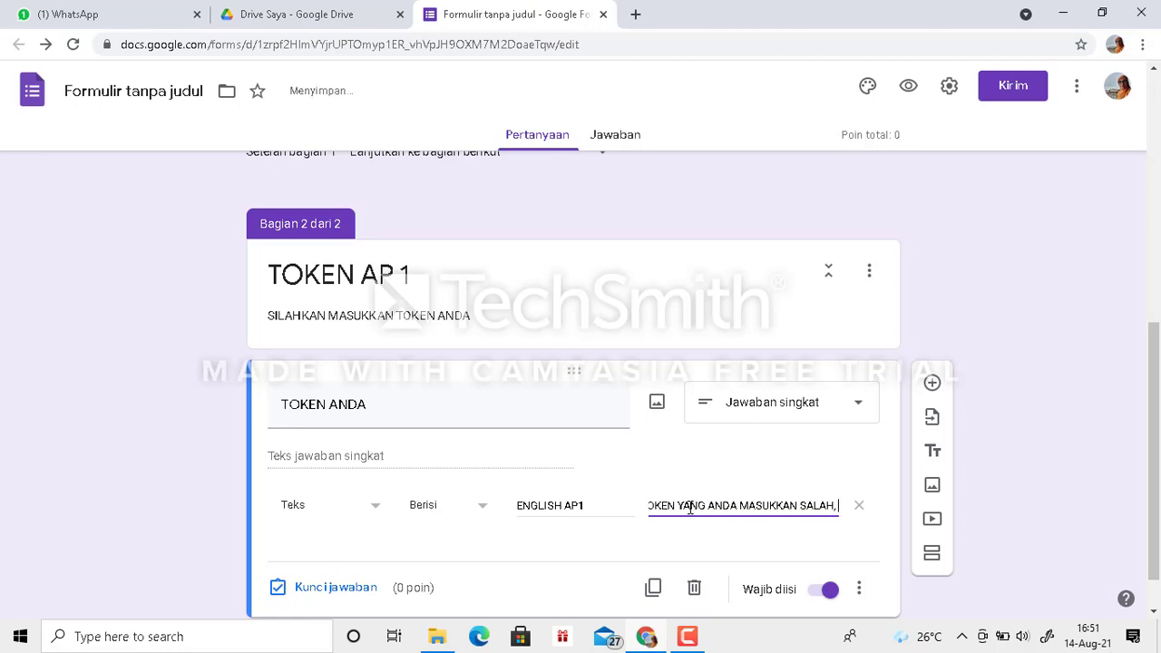
pyautogui.write(' SILAHK')
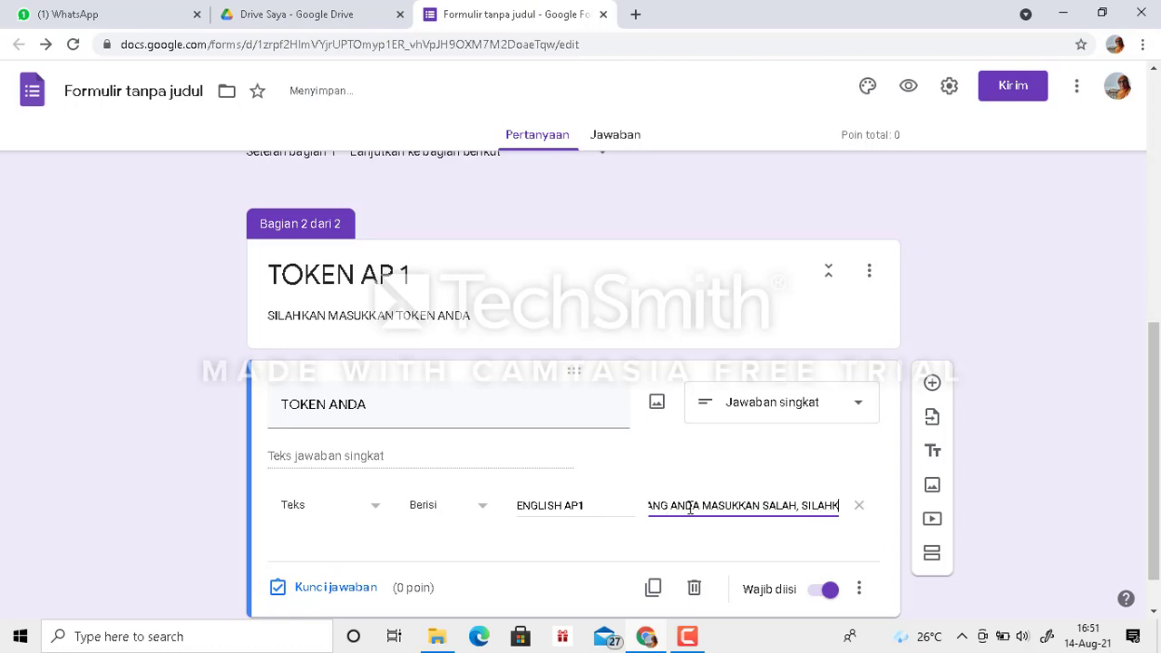
pyautogui.write('AN DICOB')
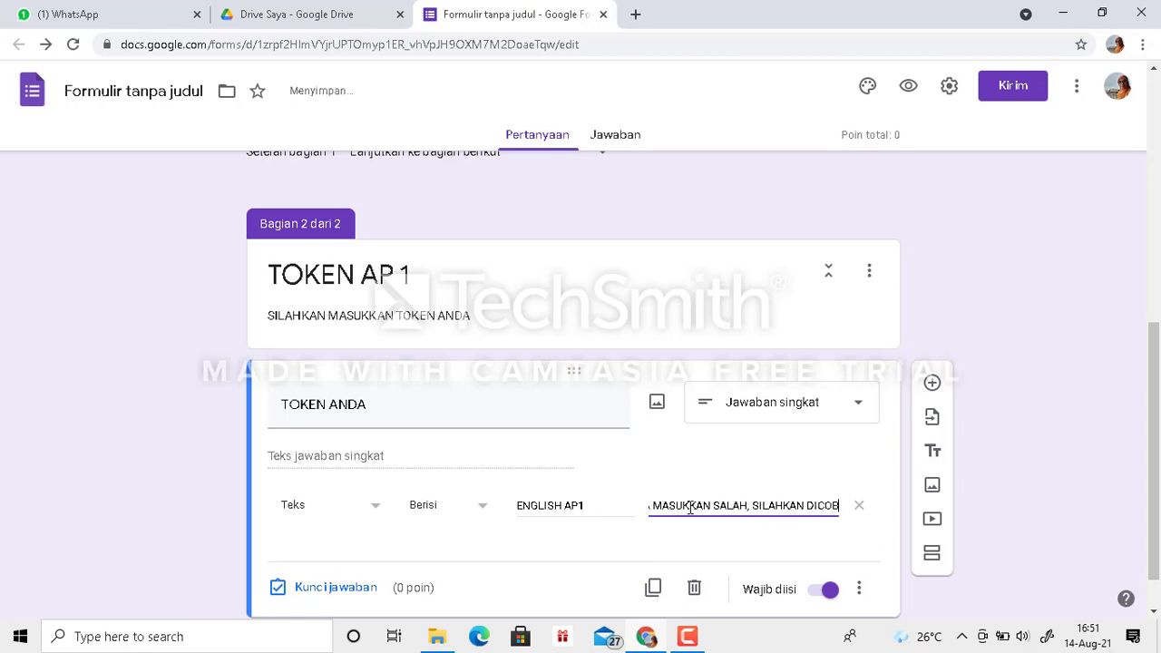
pyautogui.write('A LAGI')
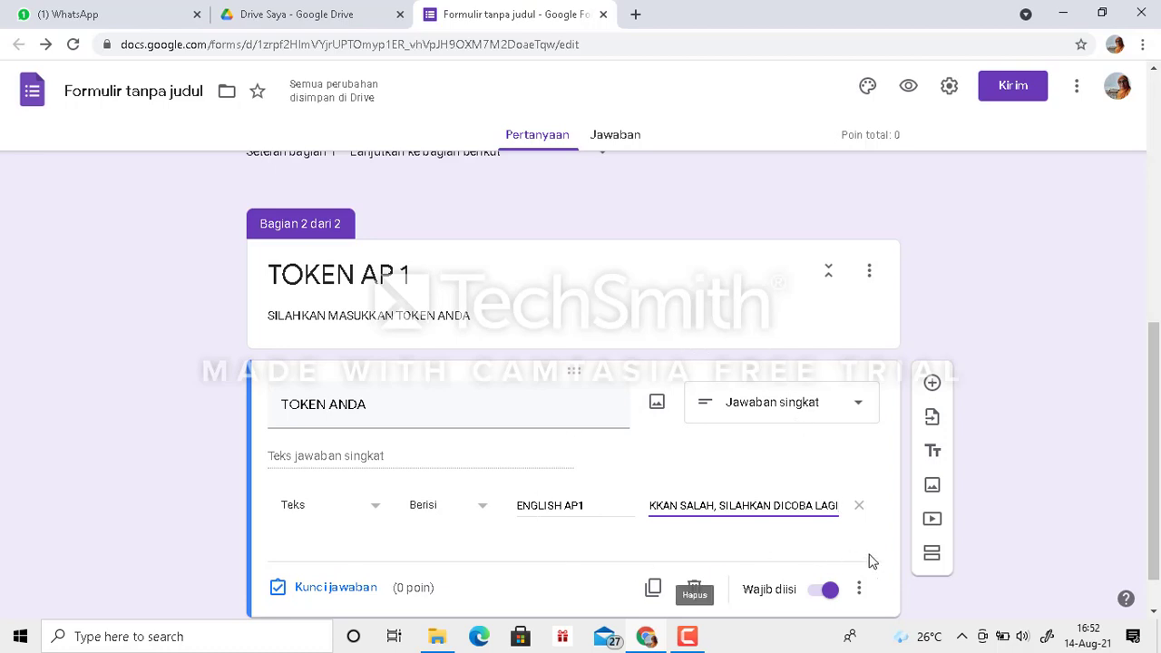
# - Add a third section after the TOKEN AP 1 section and title it "TOKEN X AP 2"
pyautogui.click(935, 559)
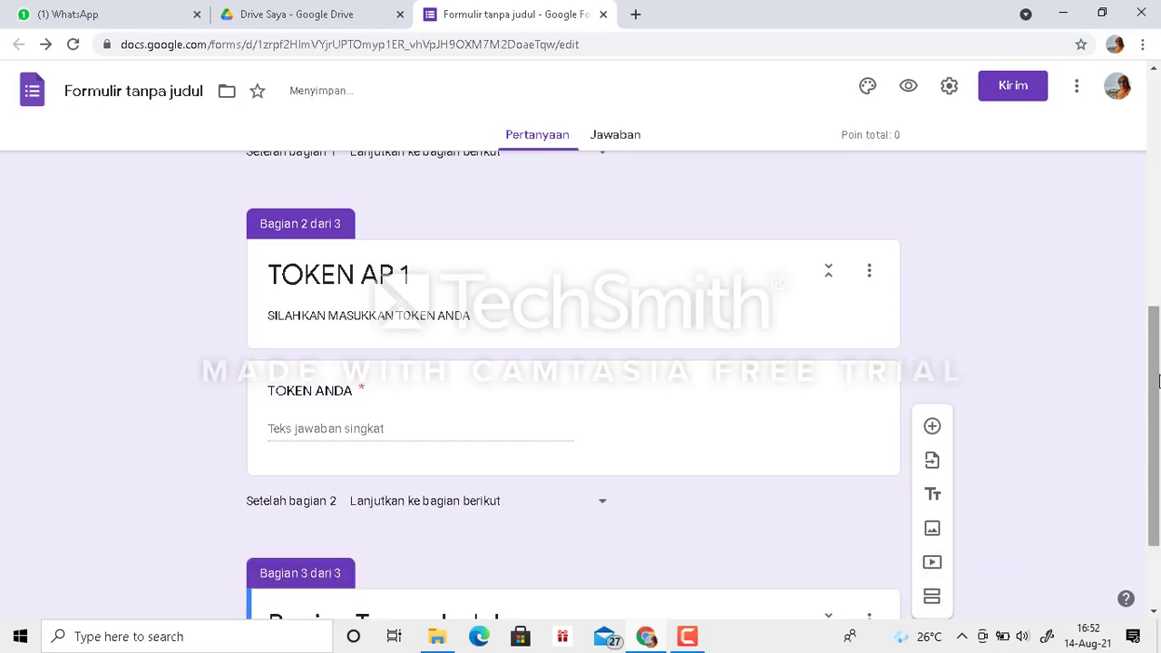
pyautogui.moveTo(1159, 381); pyautogui.dragTo(1160, 501)
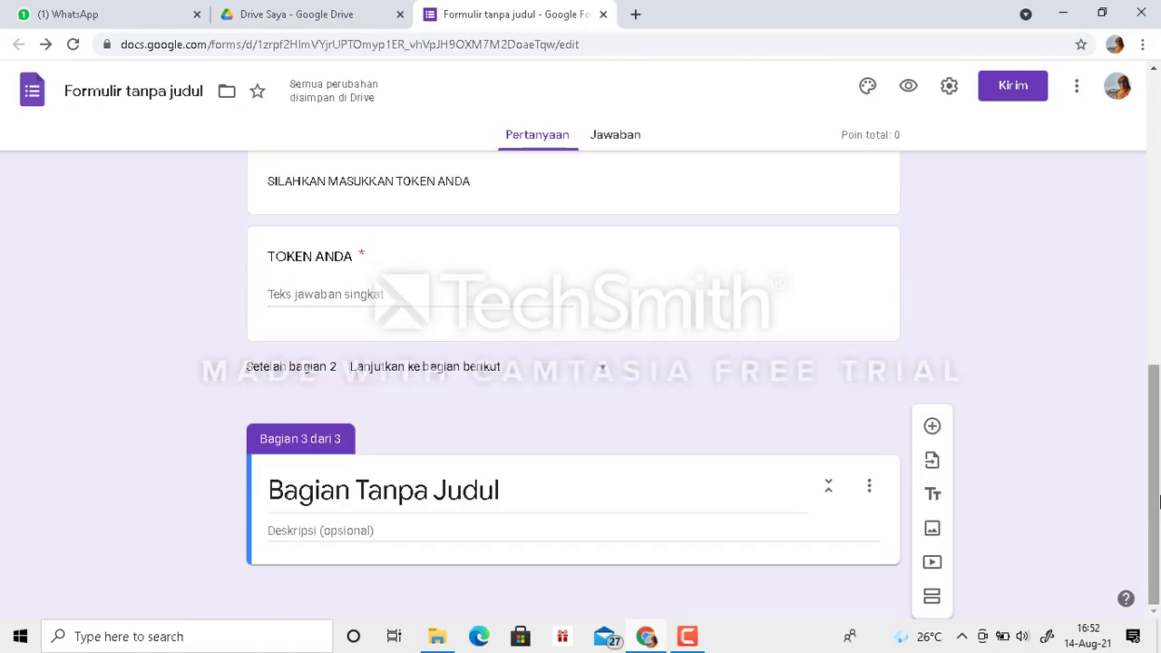
pyautogui.click(447, 489)
pyautogui.write('TO')
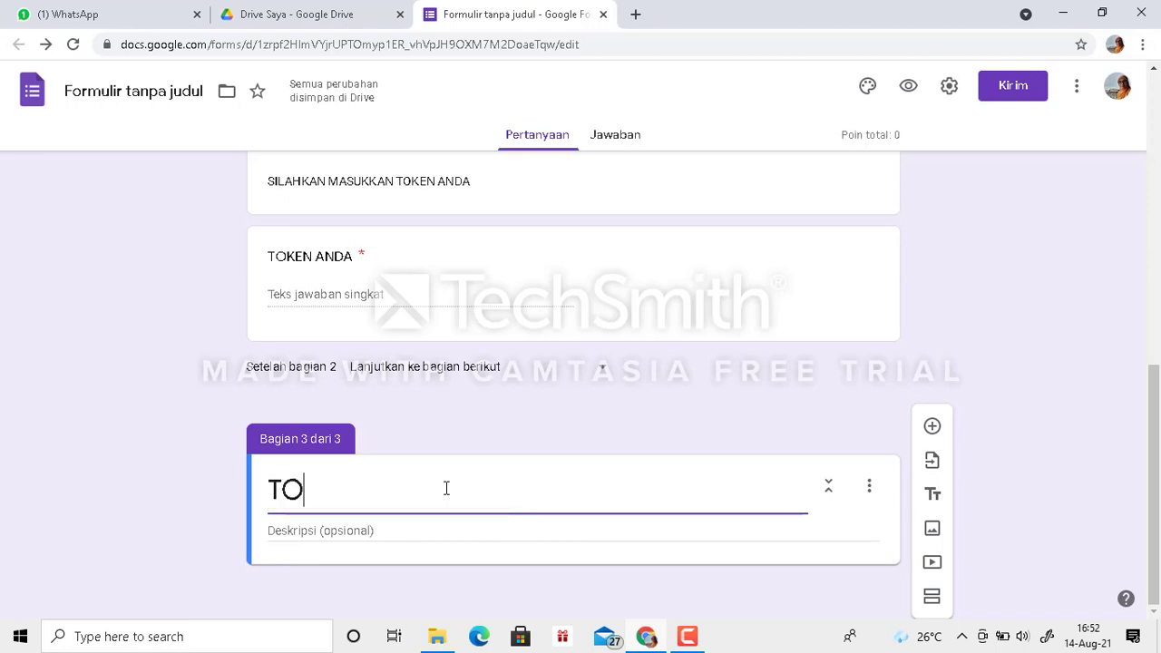
pyautogui.write('KEN X')
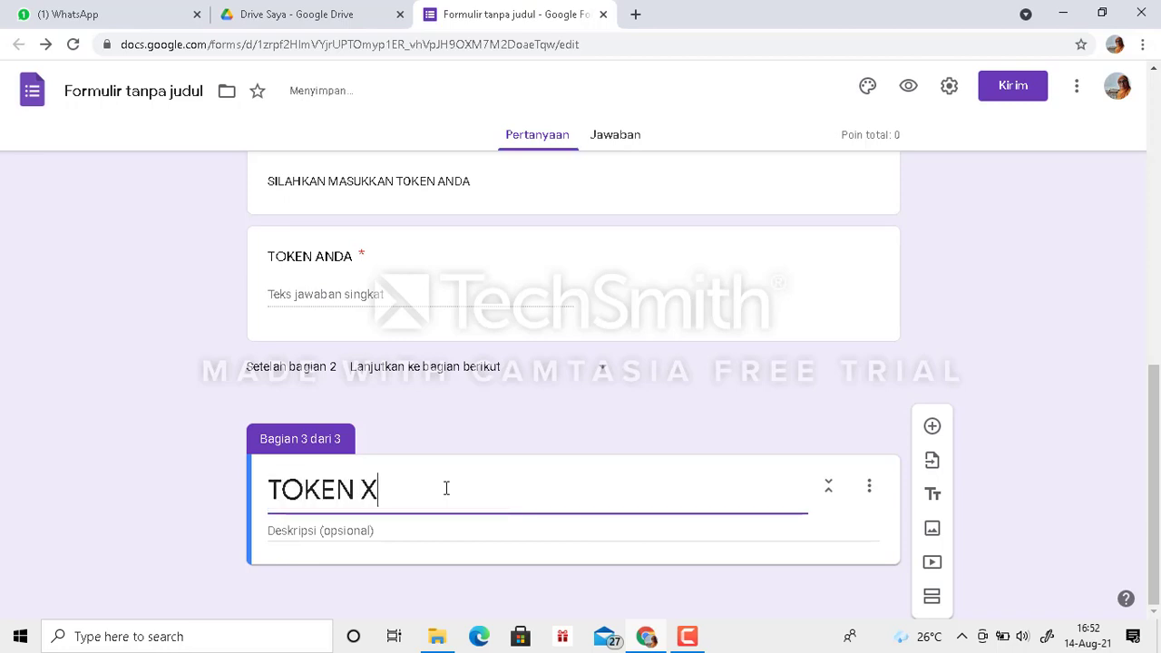
pyautogui.write(' AP 2')
# - Give the TOKEN X AP 2 section the description "SILAHKAN MASUKKAN TOKEN ANDA"
pyautogui.click(352, 534)
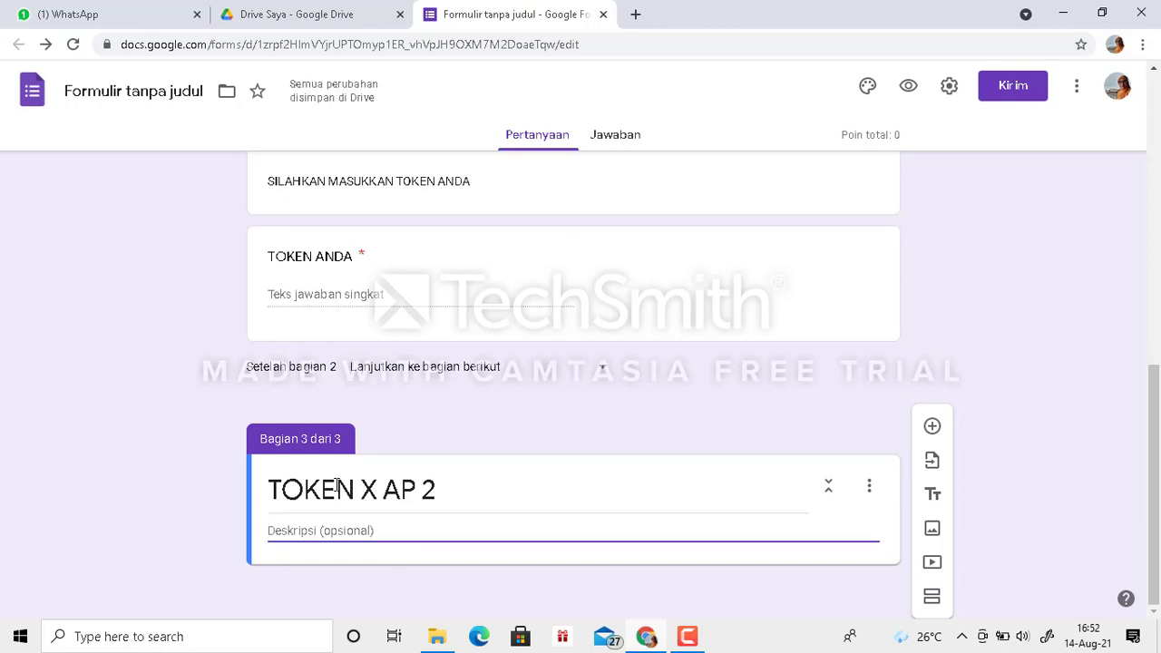
pyautogui.write('SILAHKAN')
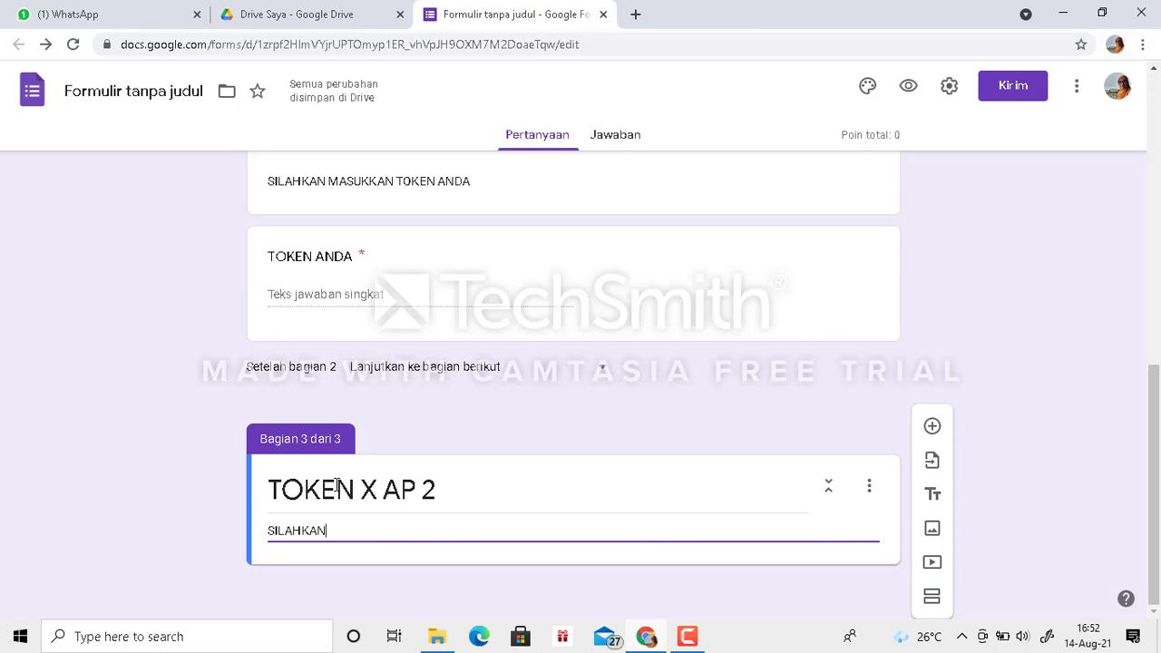
pyautogui.write(' MASUKKAN TOKEN')
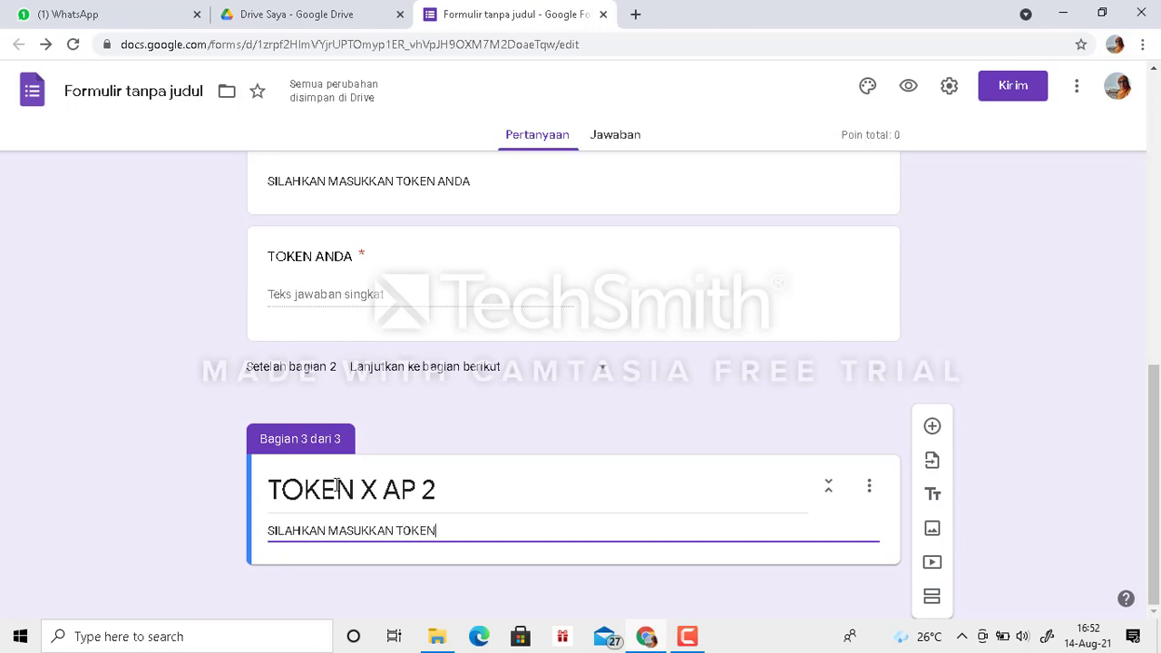
pyautogui.write(' ANDA')
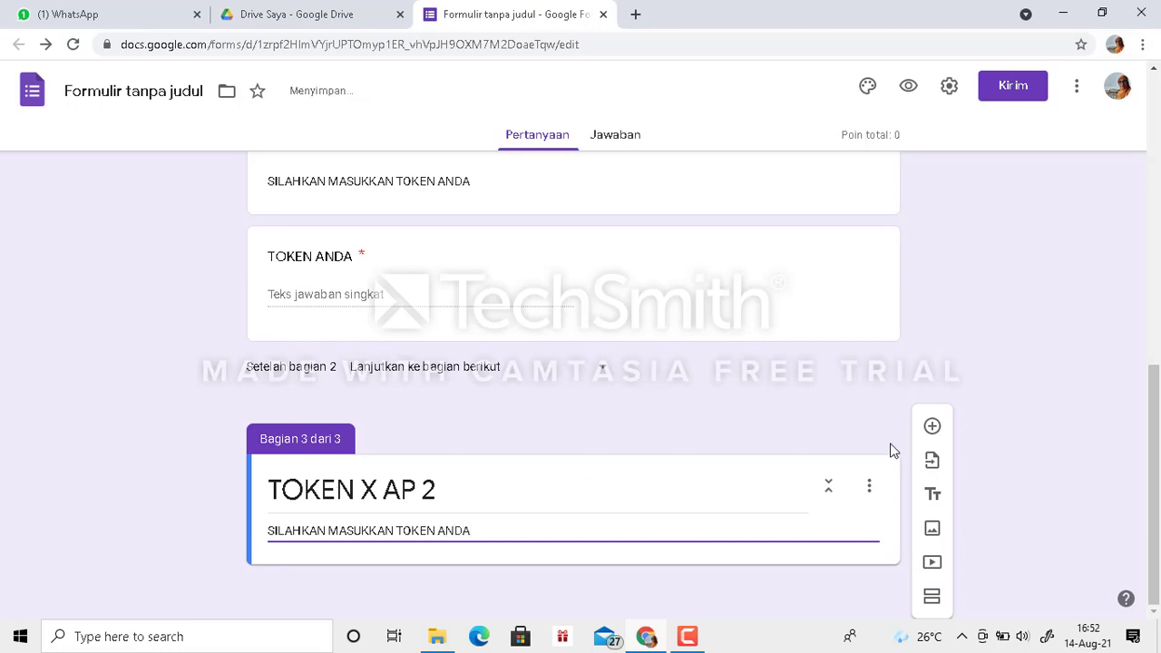
# - Add a required short-answer question titled "TOKEN ANDA" to the TOKEN X AP 2 section
pyautogui.click(935, 430)
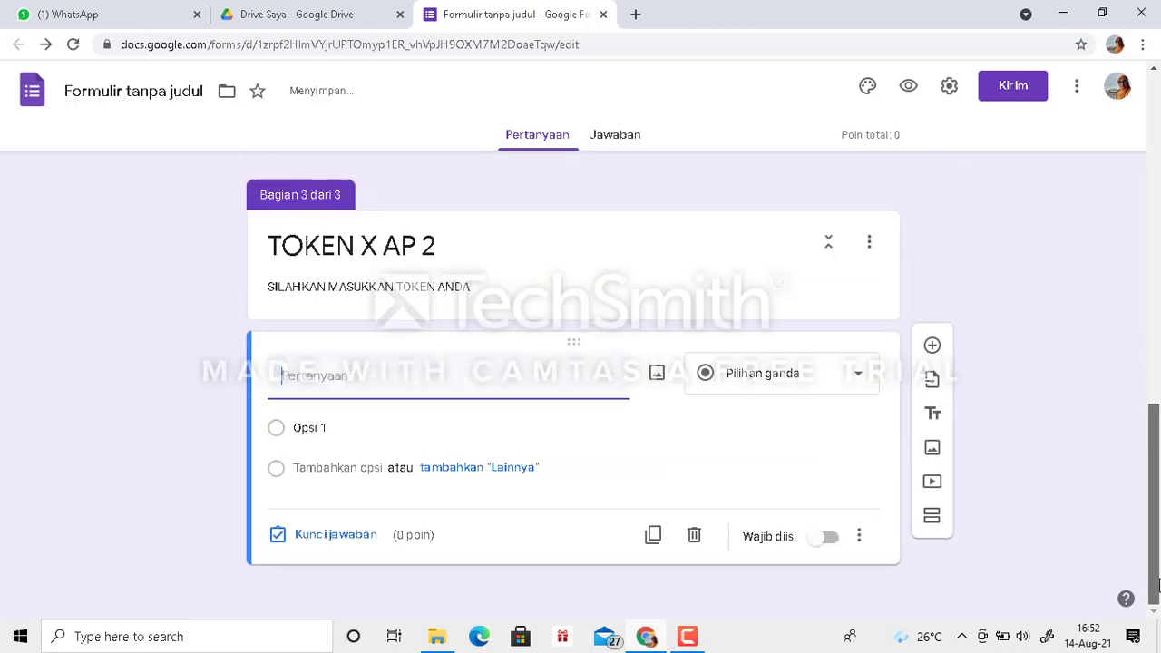
pyautogui.write('T')
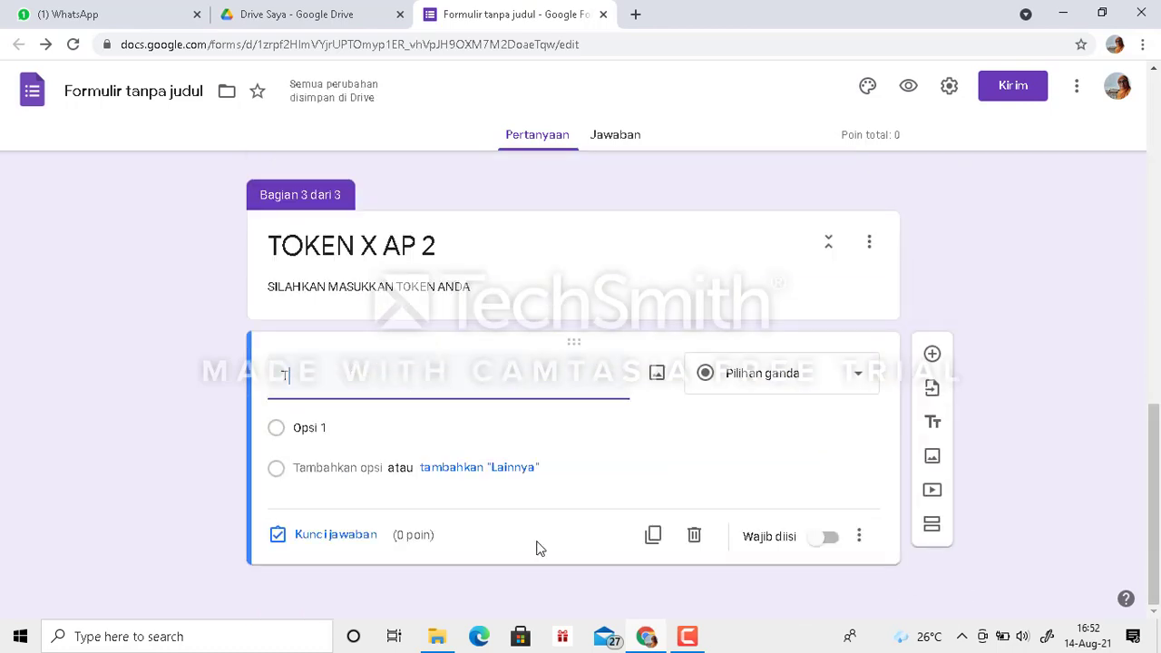
pyautogui.write('OKEN ANDA')
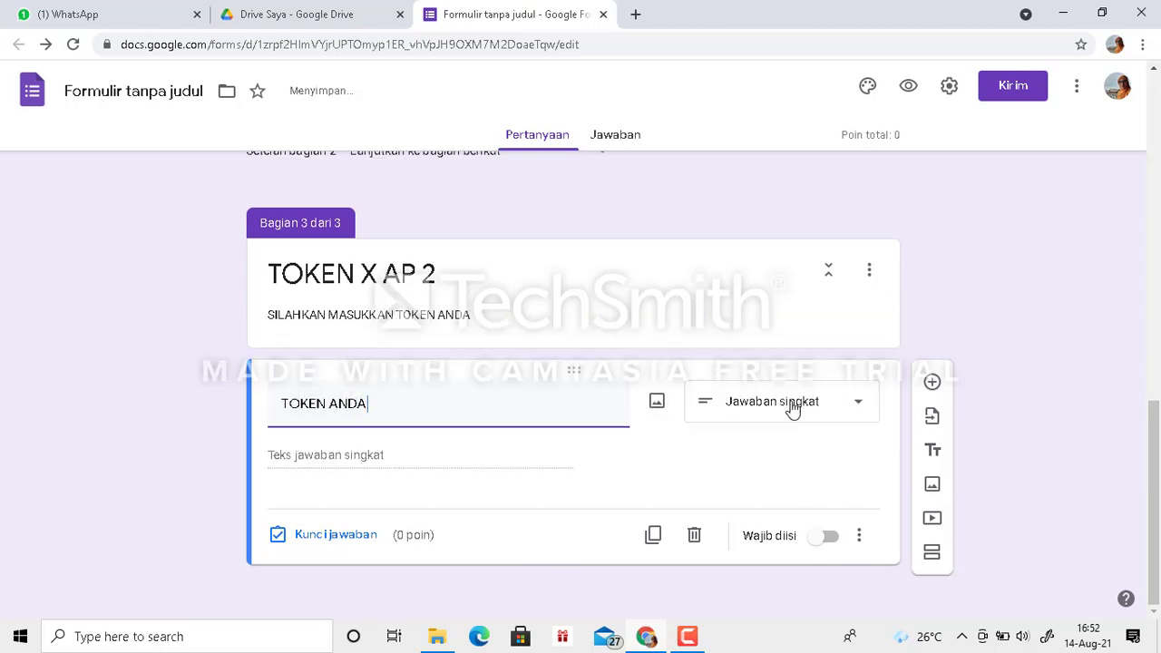
pyautogui.click(828, 545)
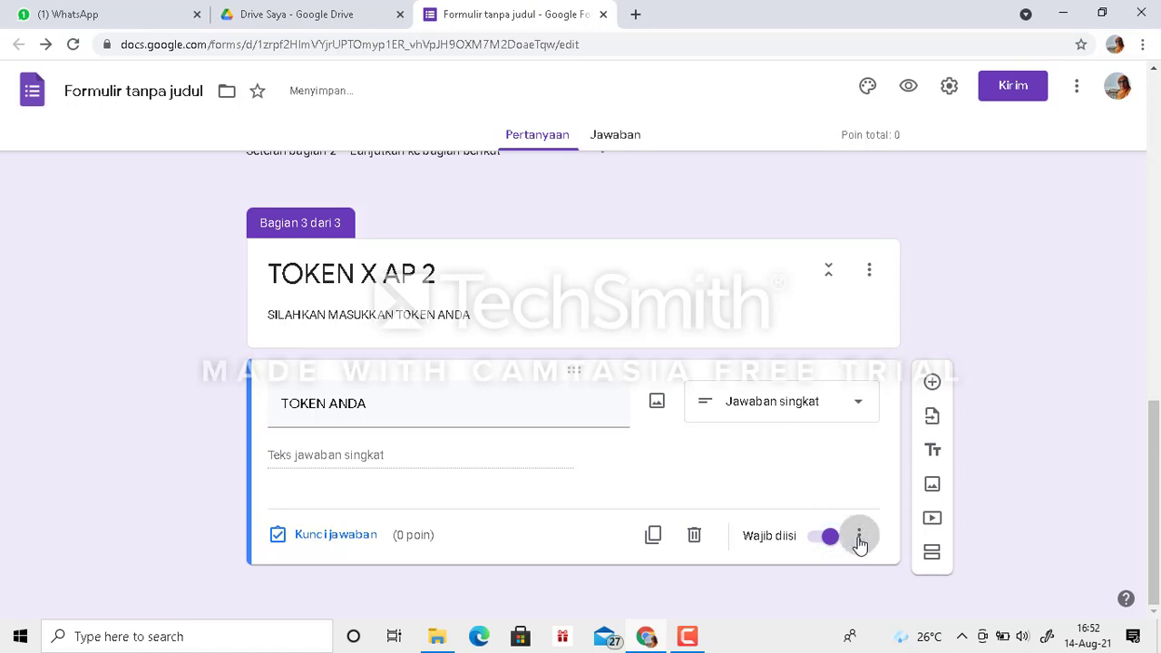
# - Add response validation to the TOKEN X AP 2 section's question, requiring text (Teks) that contains (Berisi) the class's access token
pyautogui.click(859, 537)
pyautogui.click(937, 578)
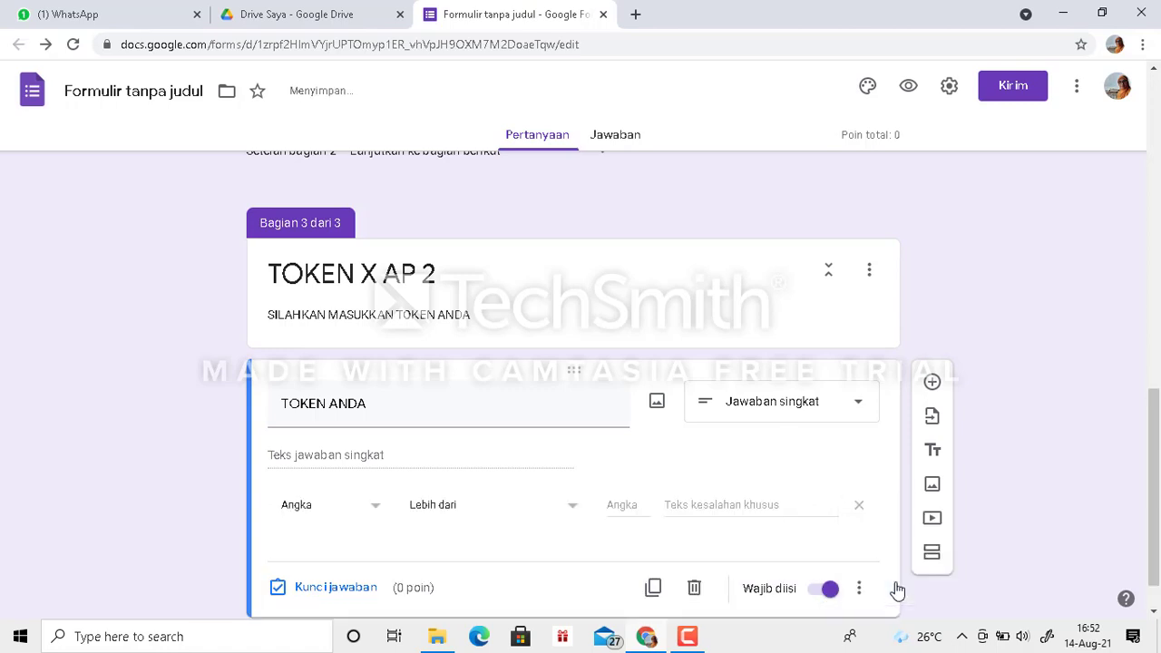
pyautogui.click(373, 514)
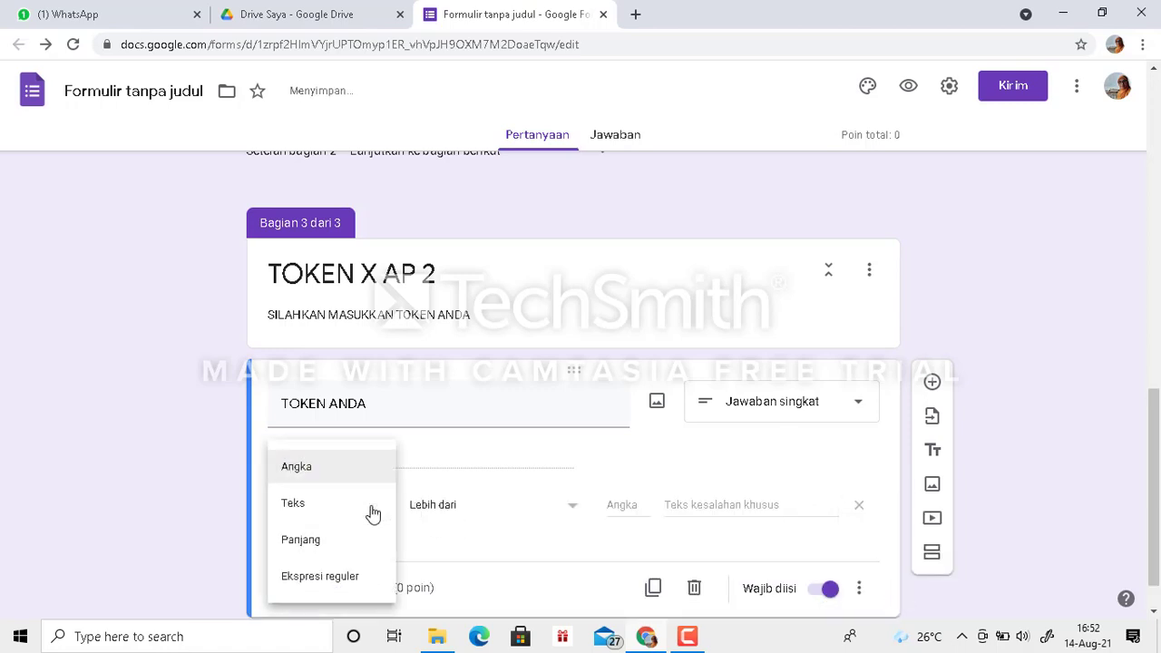
pyautogui.click(295, 514)
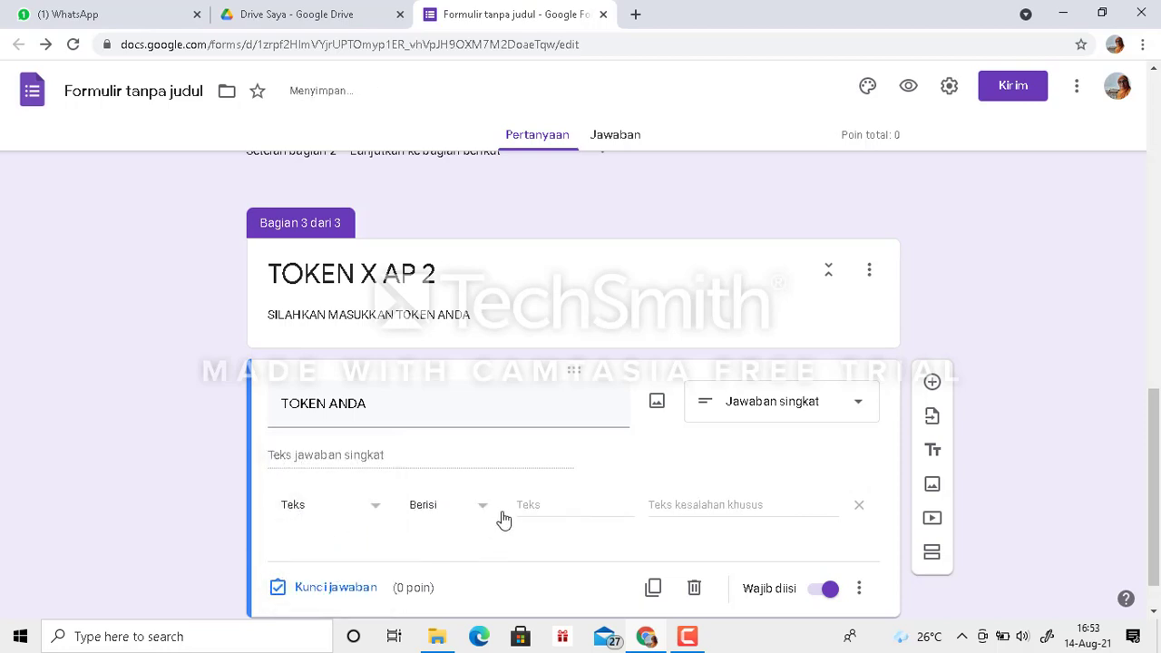
pyautogui.click(532, 504)
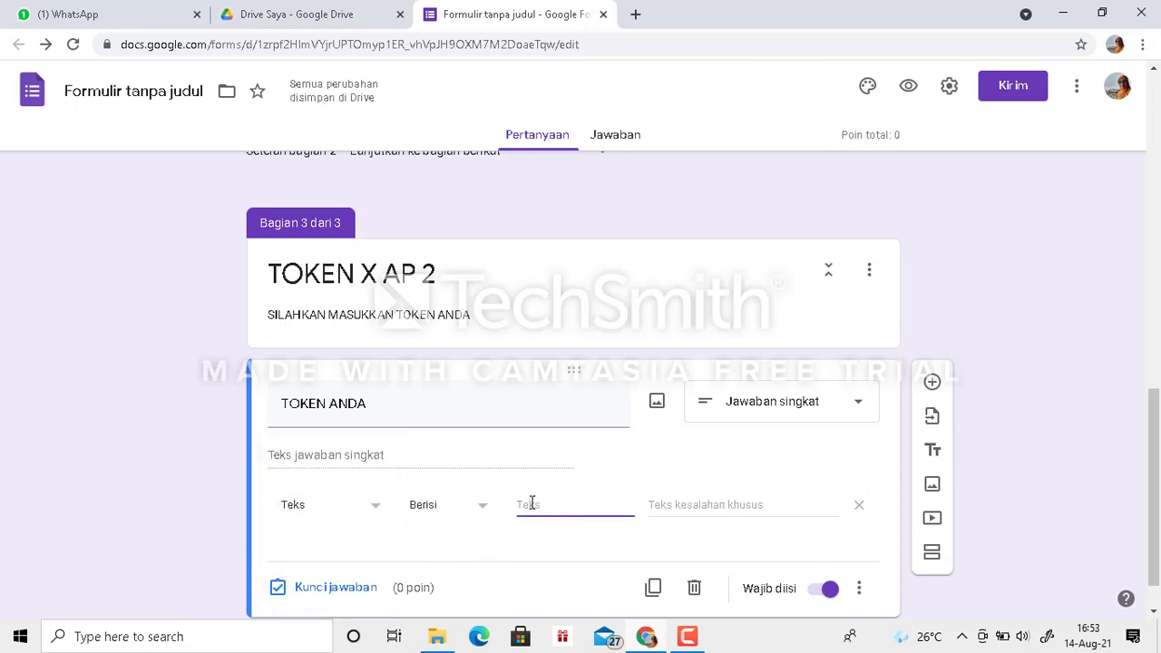
pyautogui.write('ENGLISH AP2')
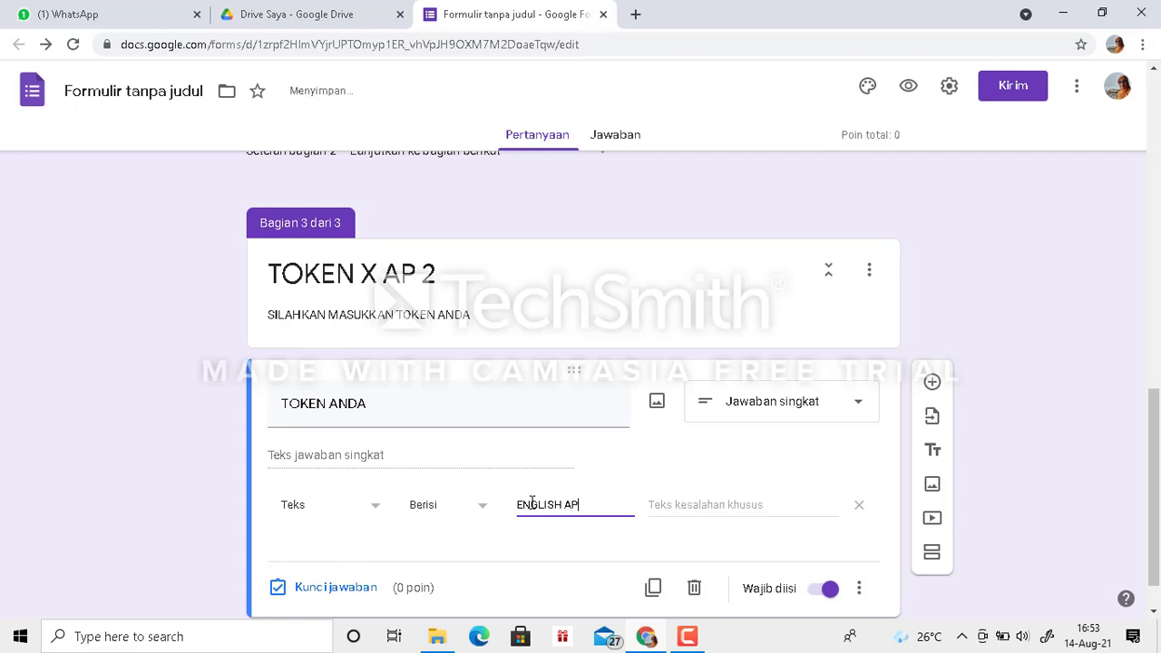
# - Set the TOKEN X AP 2 validation's custom error text to "TOKEN YANG ANDA MASUKKAN SALAH, SILAHKAN DICOBA LAGI"
pyautogui.click(723, 506)
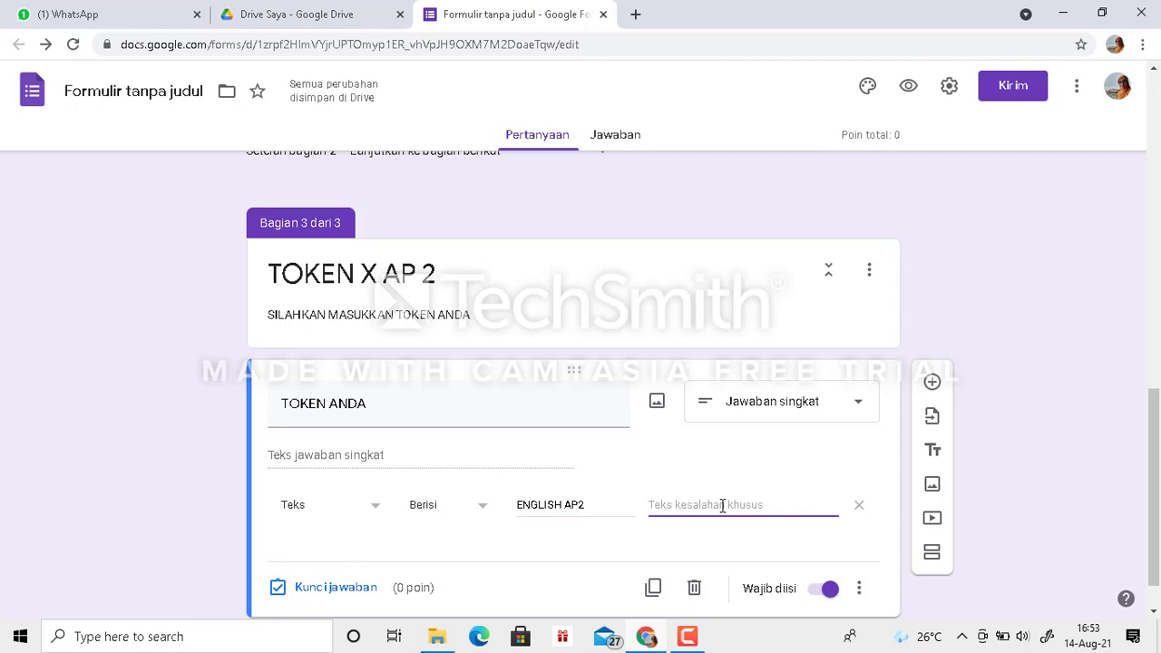
pyautogui.write('TOKEN YANG')
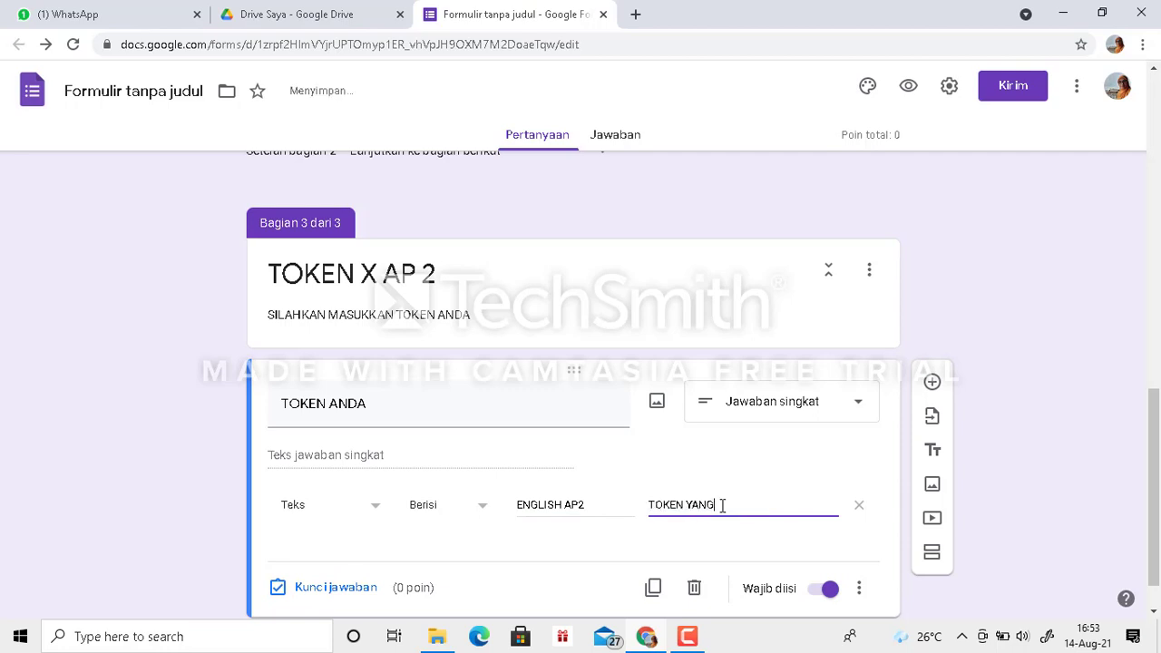
pyautogui.write(' AS')
pyautogui.write('DA ')
pyautogui.write('MASUKKAN SALA')
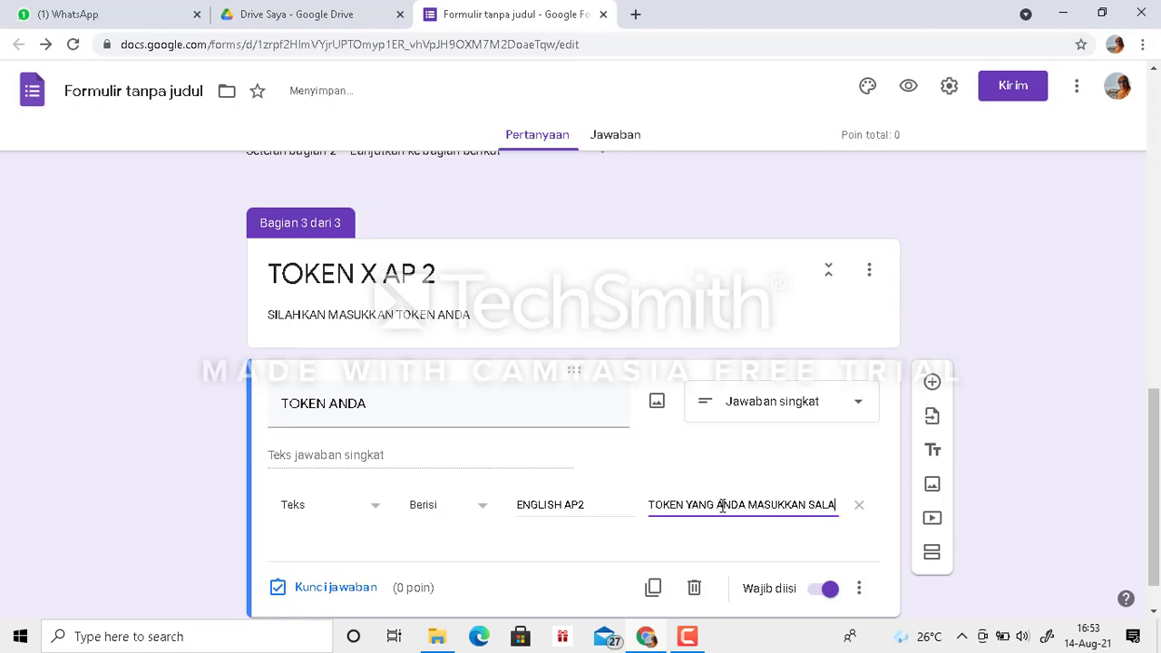
pyautogui.write('H, S')
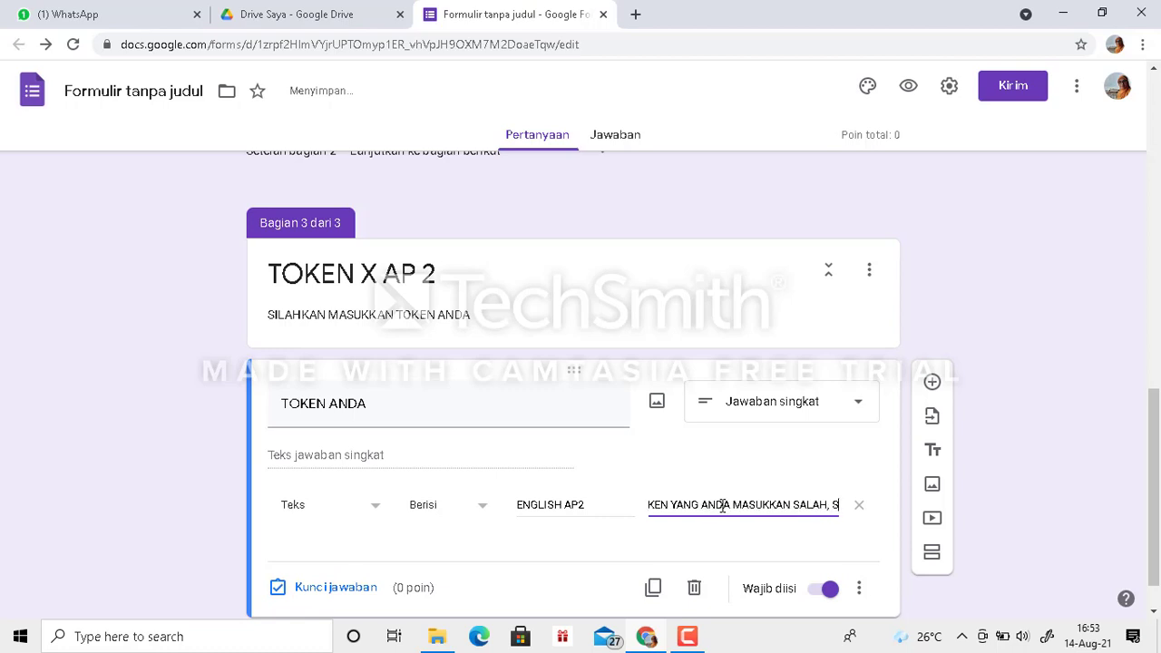
pyautogui.write('ILA')
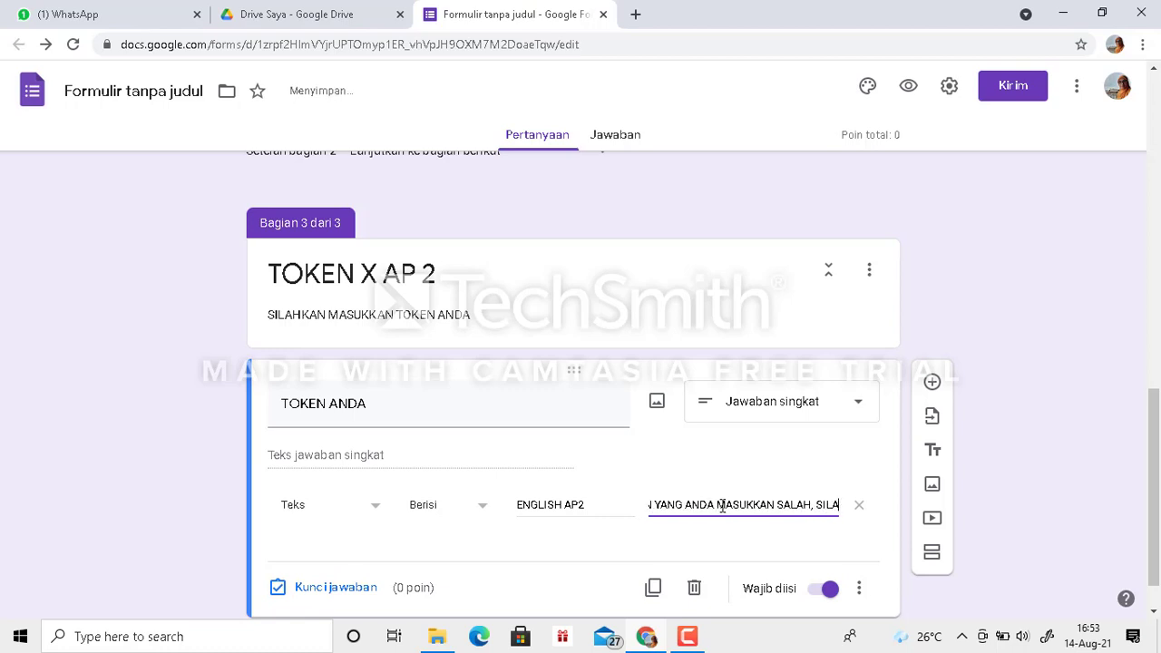
pyautogui.write('HKAN D')
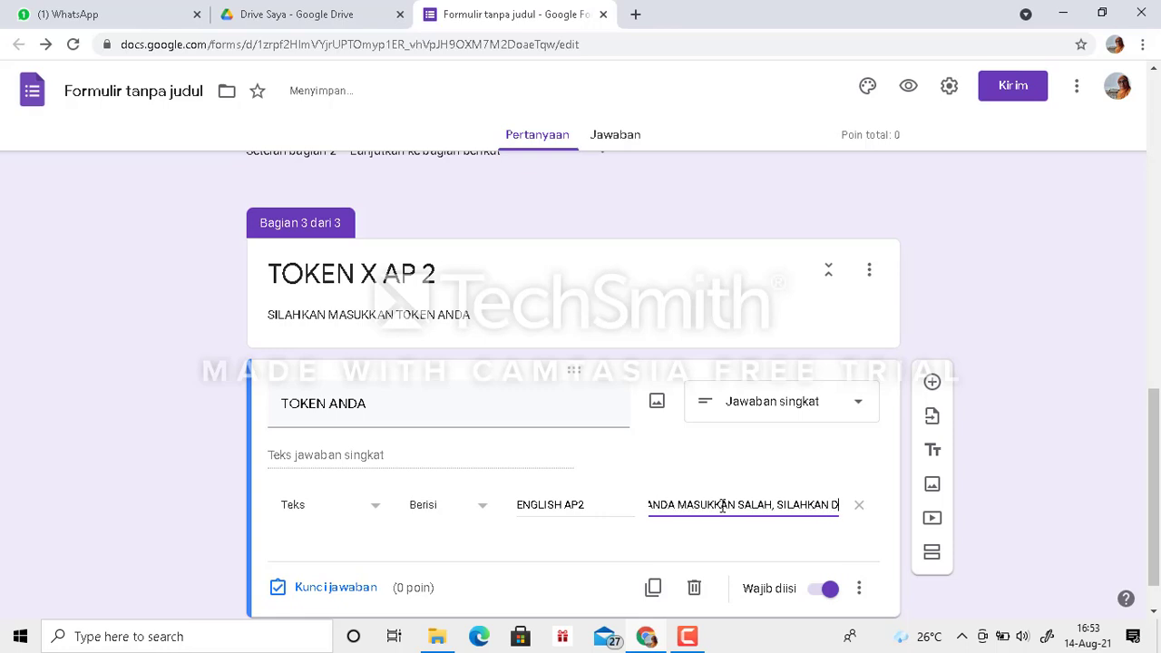
pyautogui.write('ICOBA LAGI')
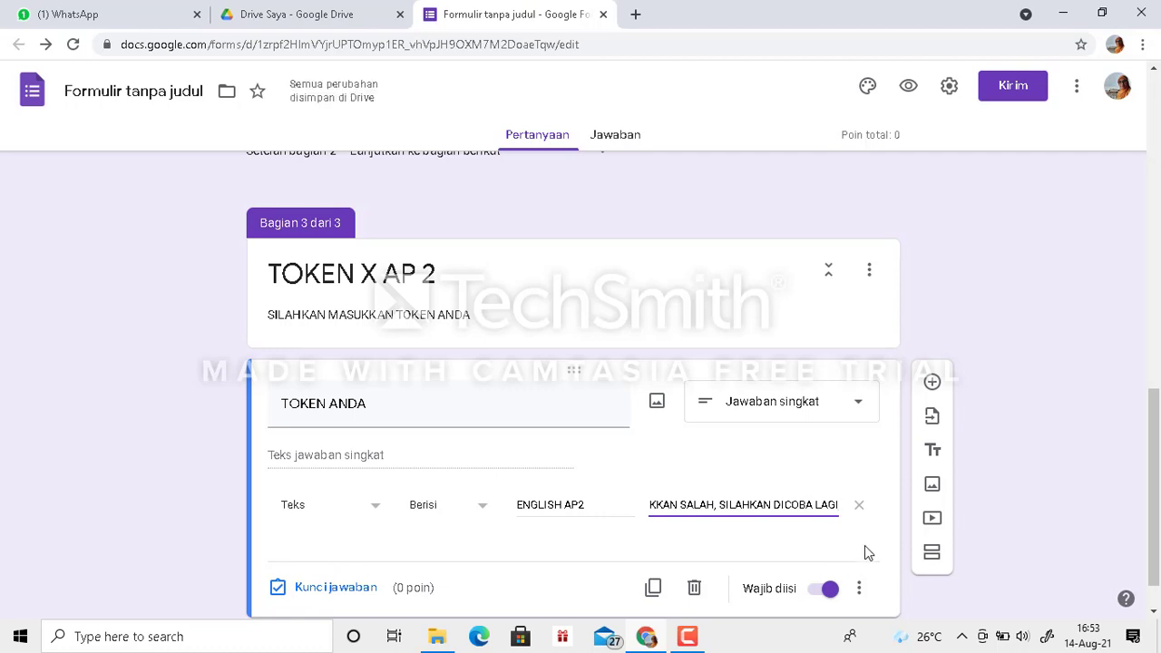
# - Add a fourth section after the TOKEN X AP 2 section and title it "TOKEN X UPW"
pyautogui.click(931, 552)
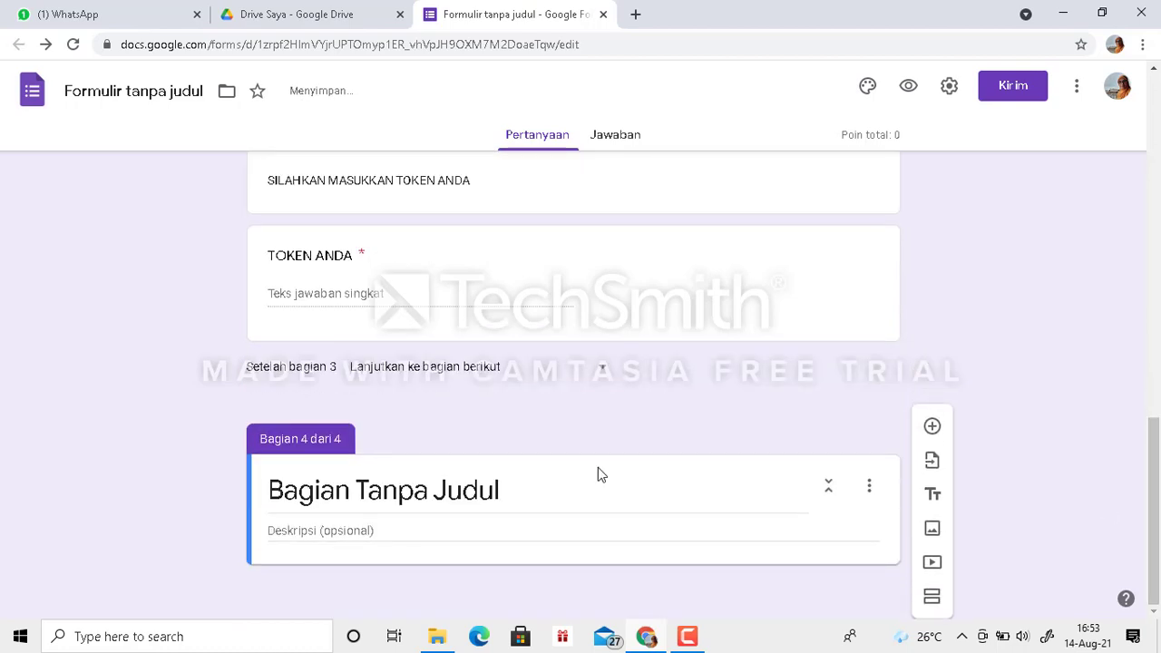
pyautogui.click(469, 490)
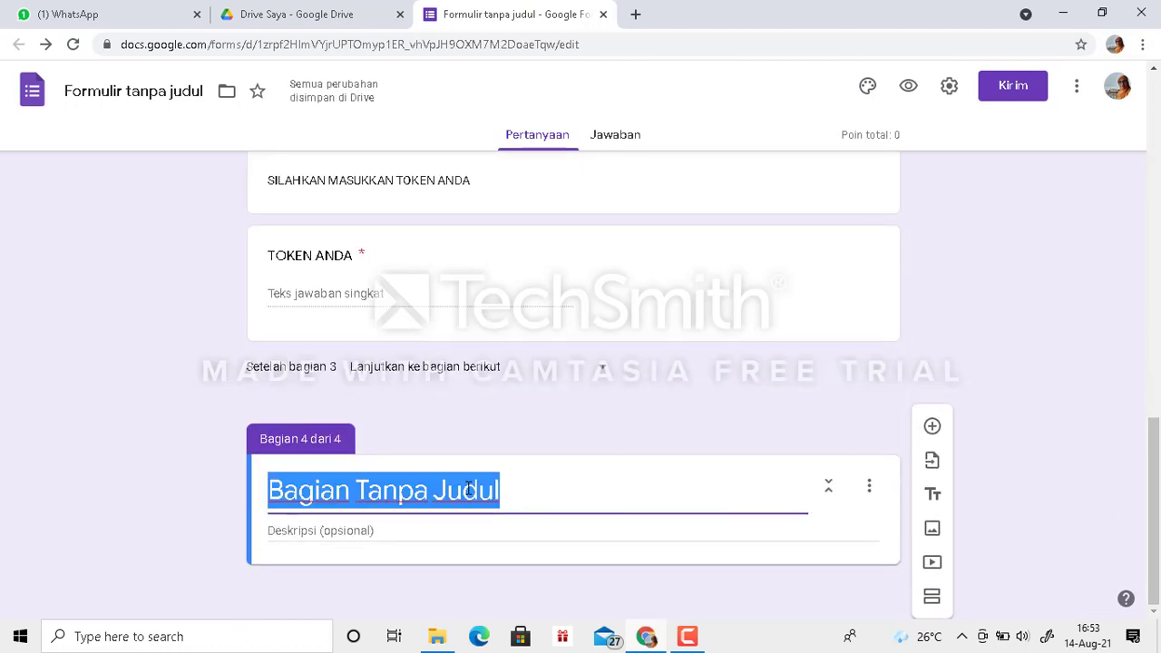
pyautogui.write('TOKE')
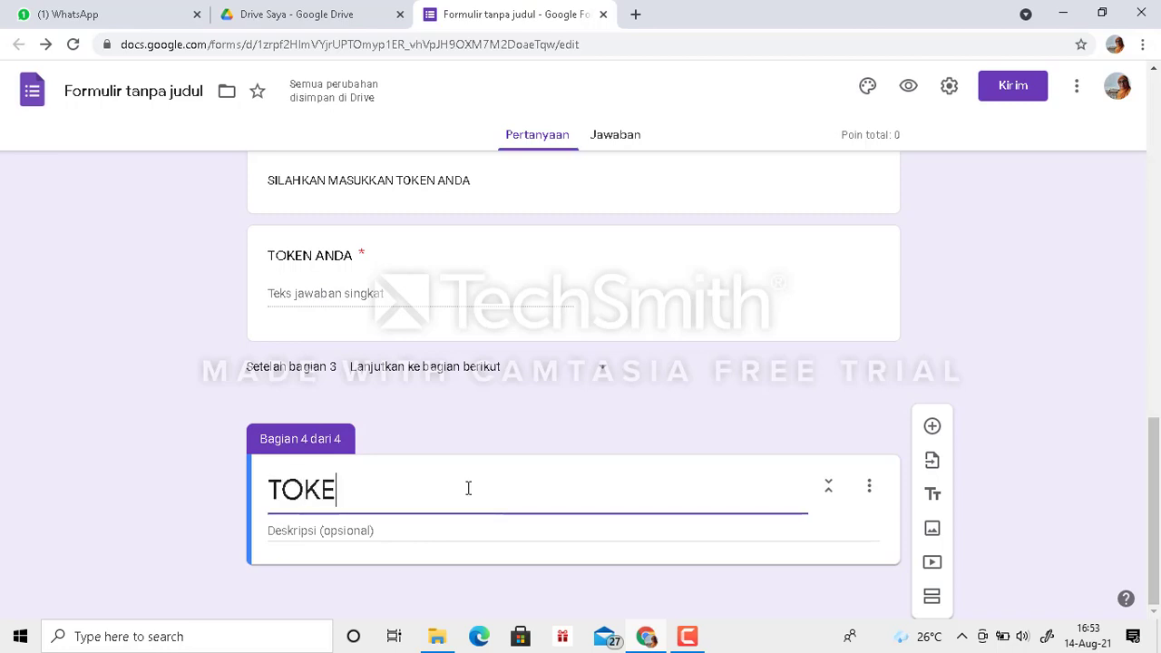
pyautogui.write('N X UPW')
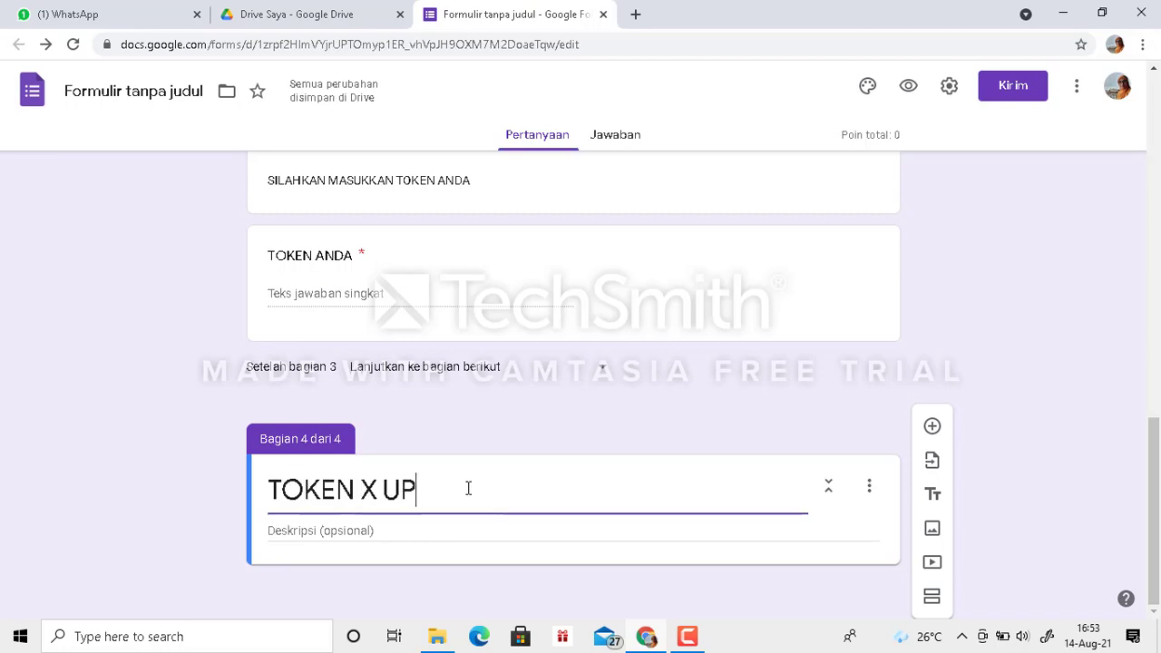
# - Give the TOKEN X UPW section the description "SILAHKAN MASUKKAN TOKEN ANDA"
pyautogui.click(367, 526)
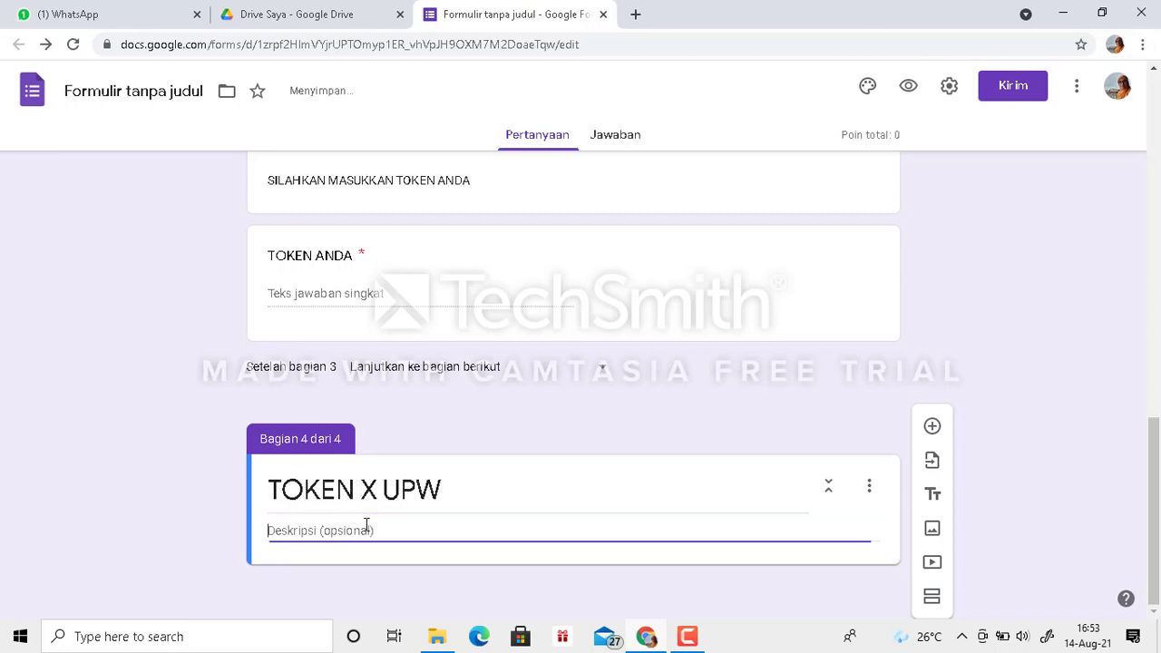
pyautogui.write('SILA')
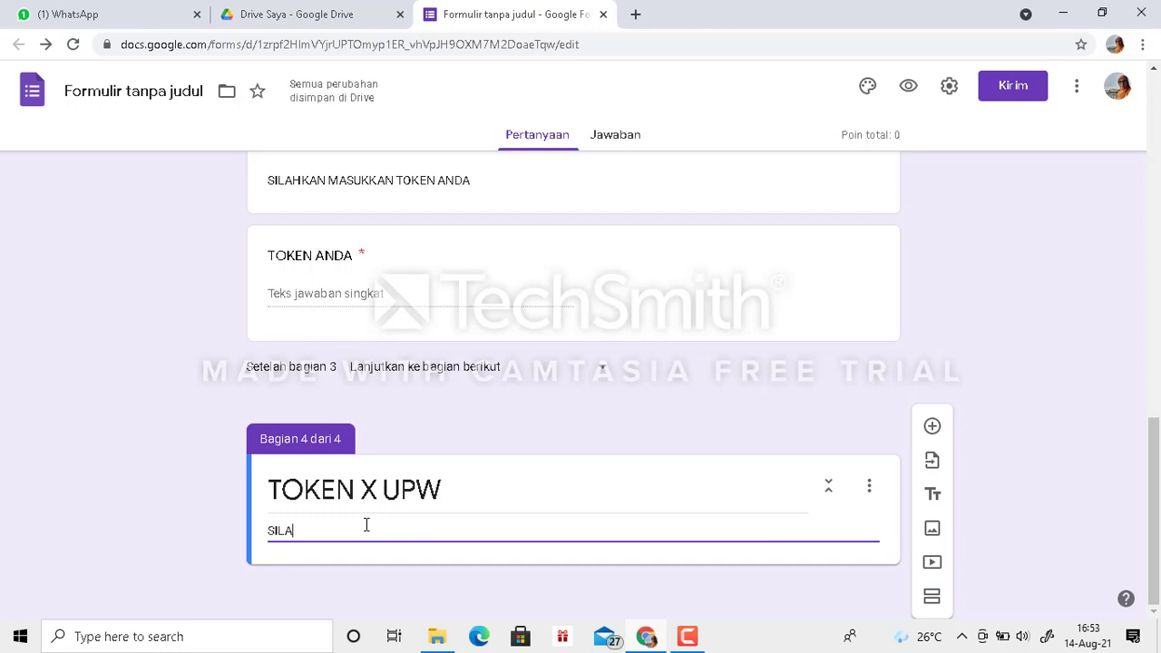
pyautogui.write('HKAN MAS')
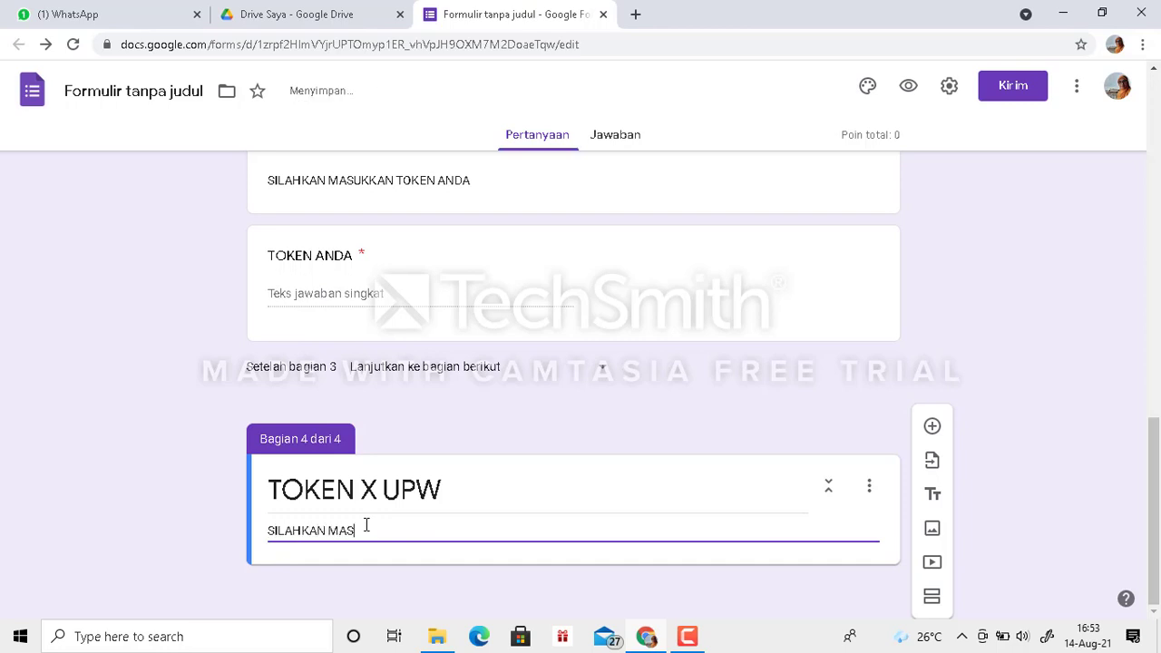
pyautogui.write('UKKAN TOKEN ANDA')
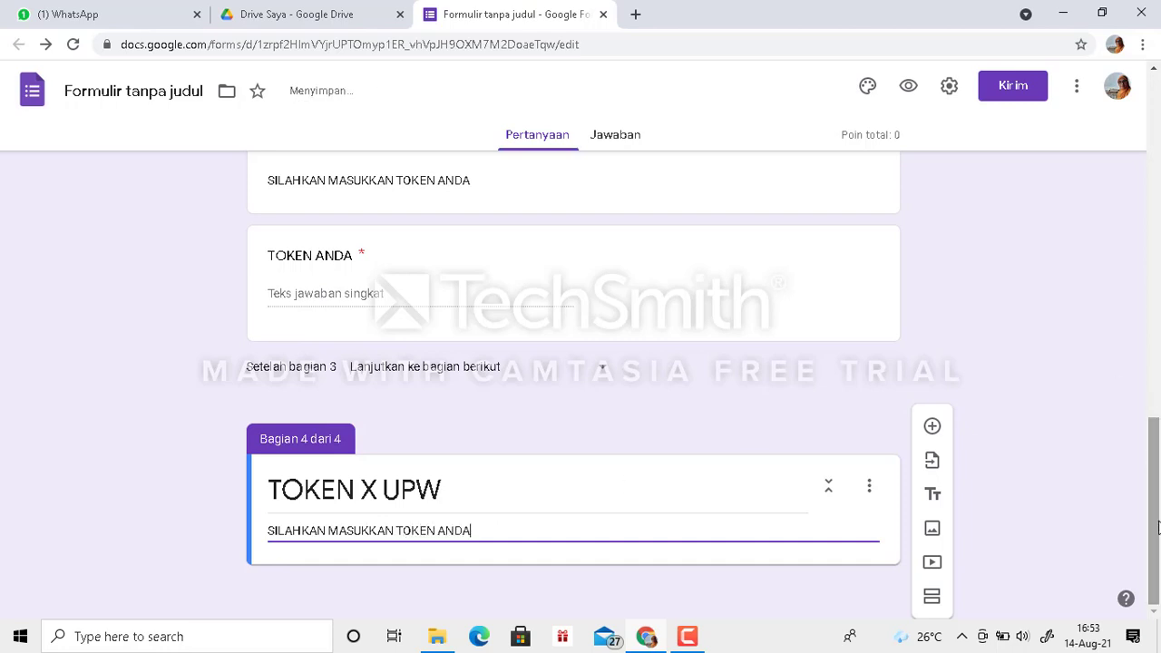
# - Add a required short-answer question titled "TOKEN ANDA" to the TOKEN X UPW section
pyautogui.click(932, 426)
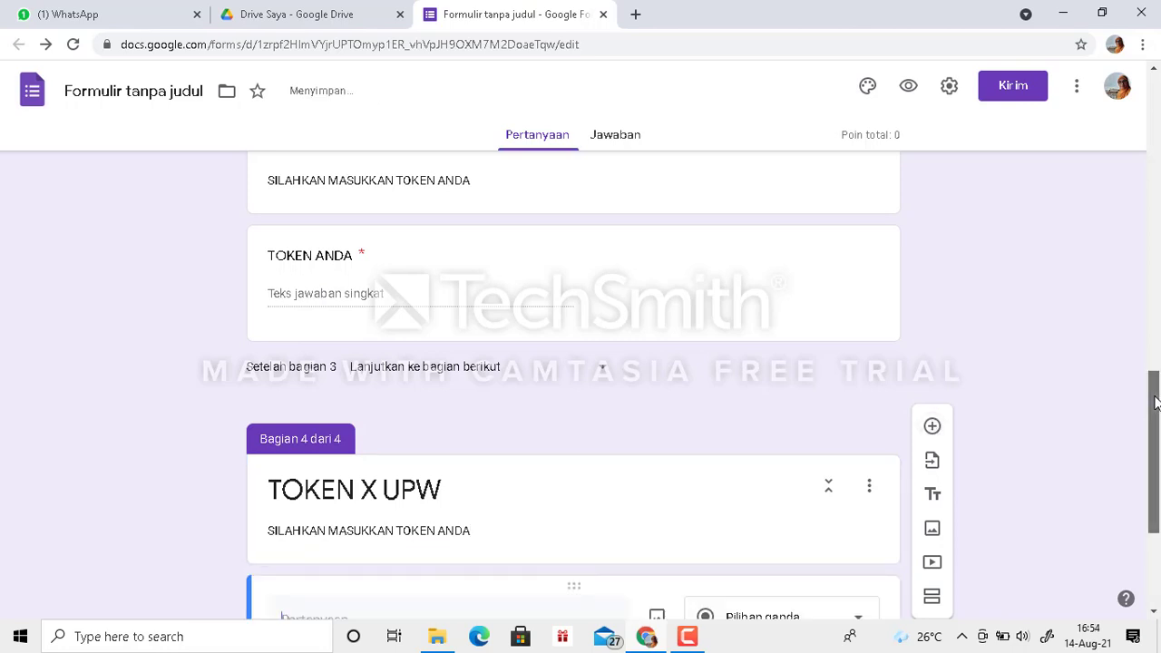
pyautogui.moveTo(1156, 396); pyautogui.dragTo(1156, 563)
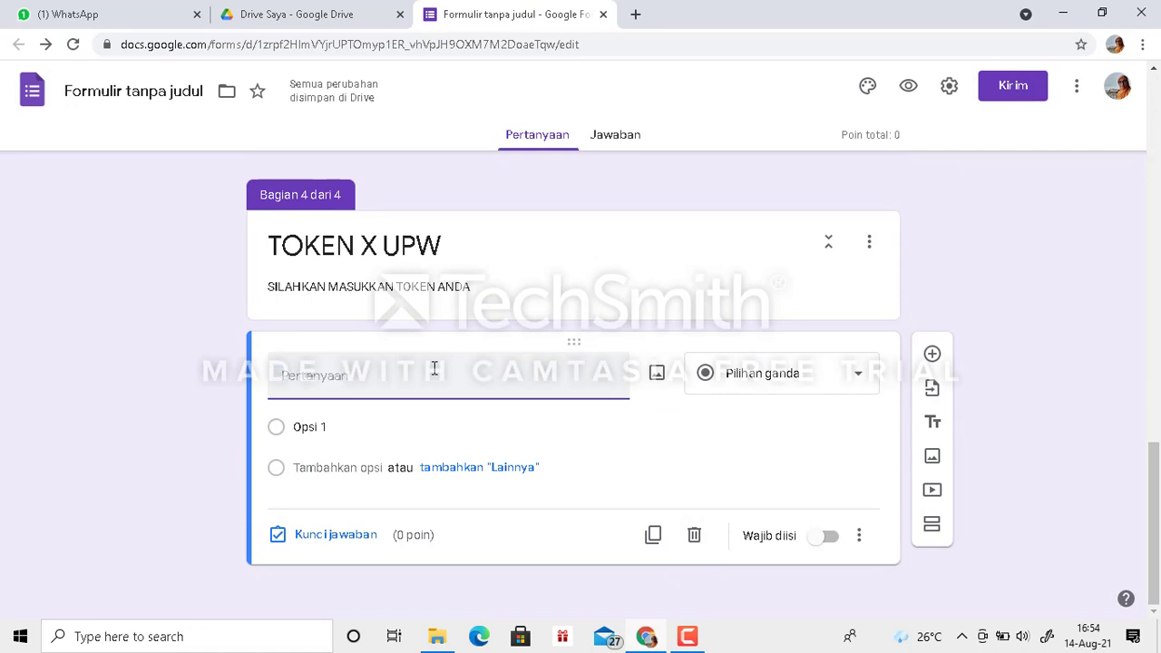
pyautogui.write('TOKEN ANDA')
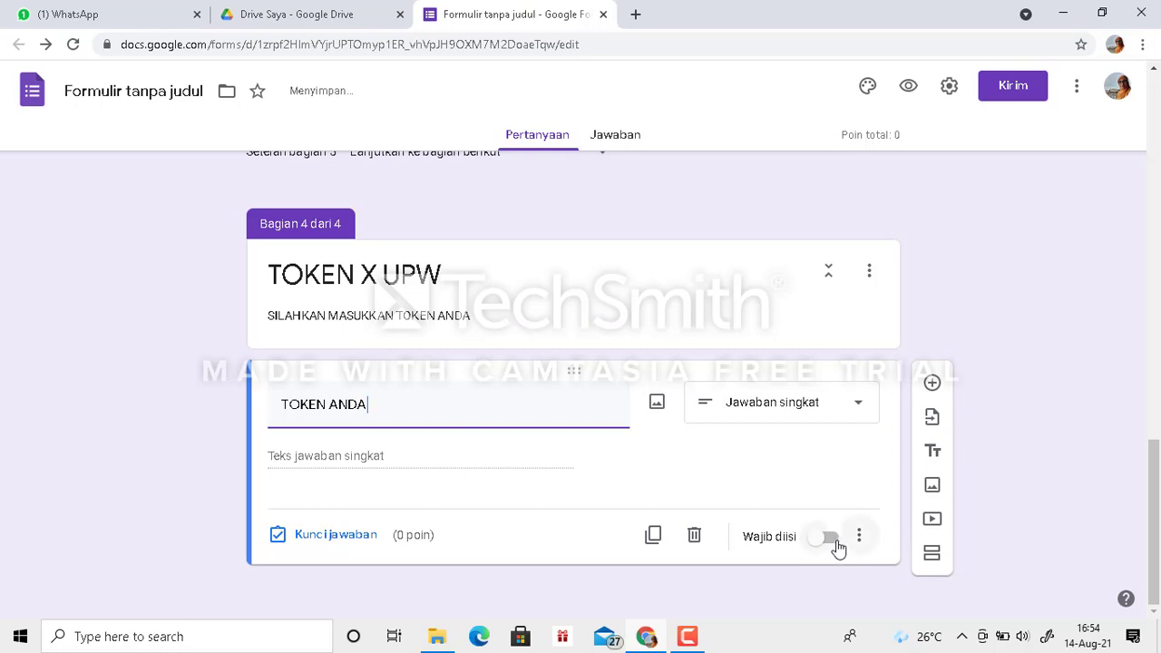
pyautogui.click(835, 546)
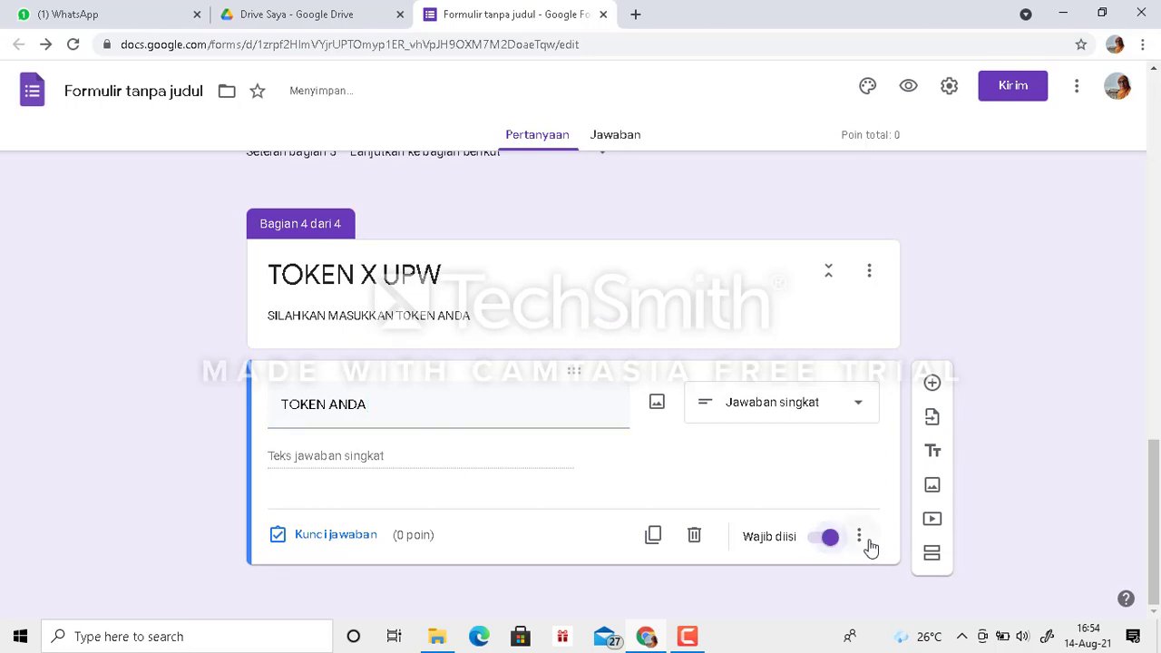
# - Add response validation to the TOKEN X UPW section's question, requiring text (Teks) that contains (Berisi) the class's access token
pyautogui.click(859, 538)
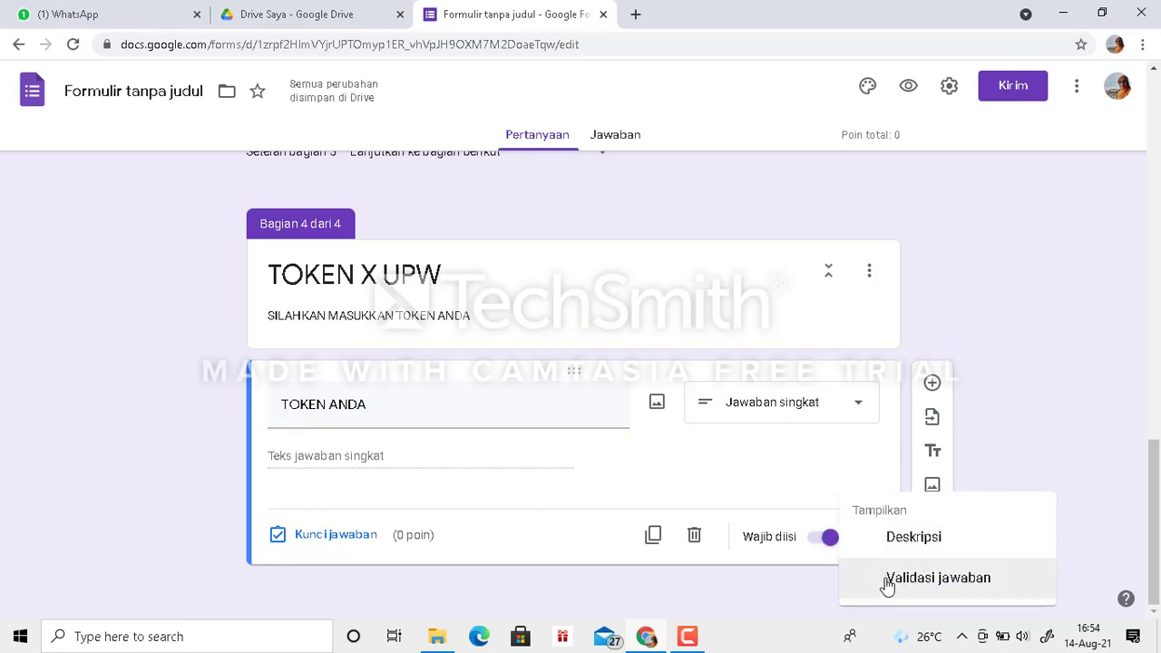
pyautogui.click(888, 583)
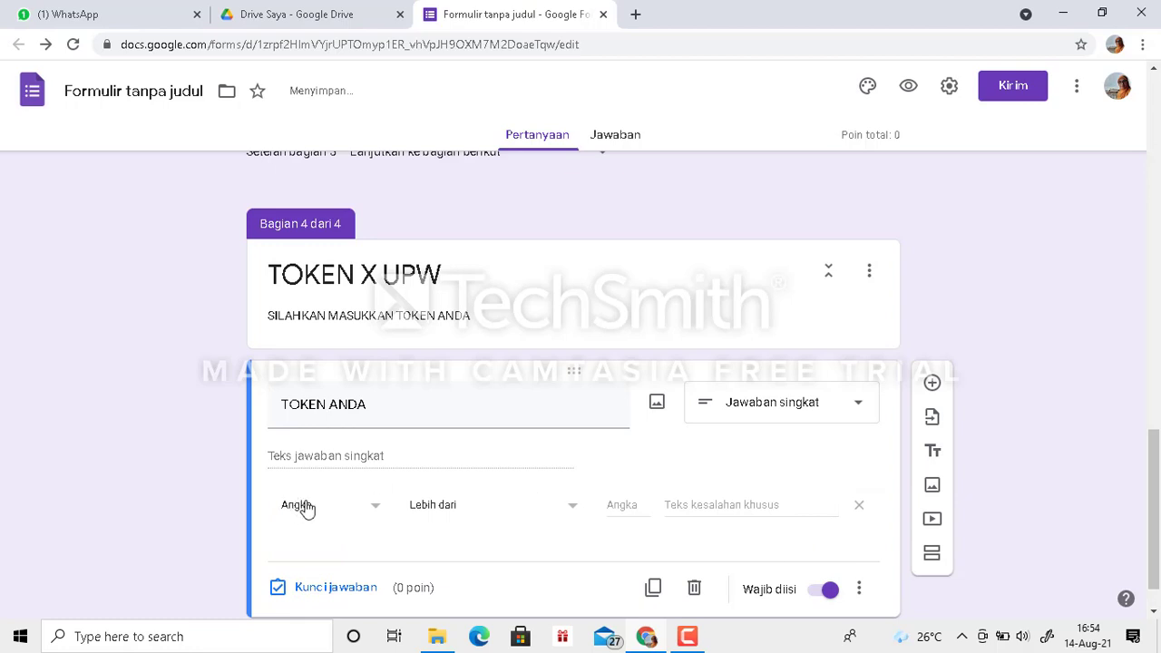
pyautogui.click(379, 508)
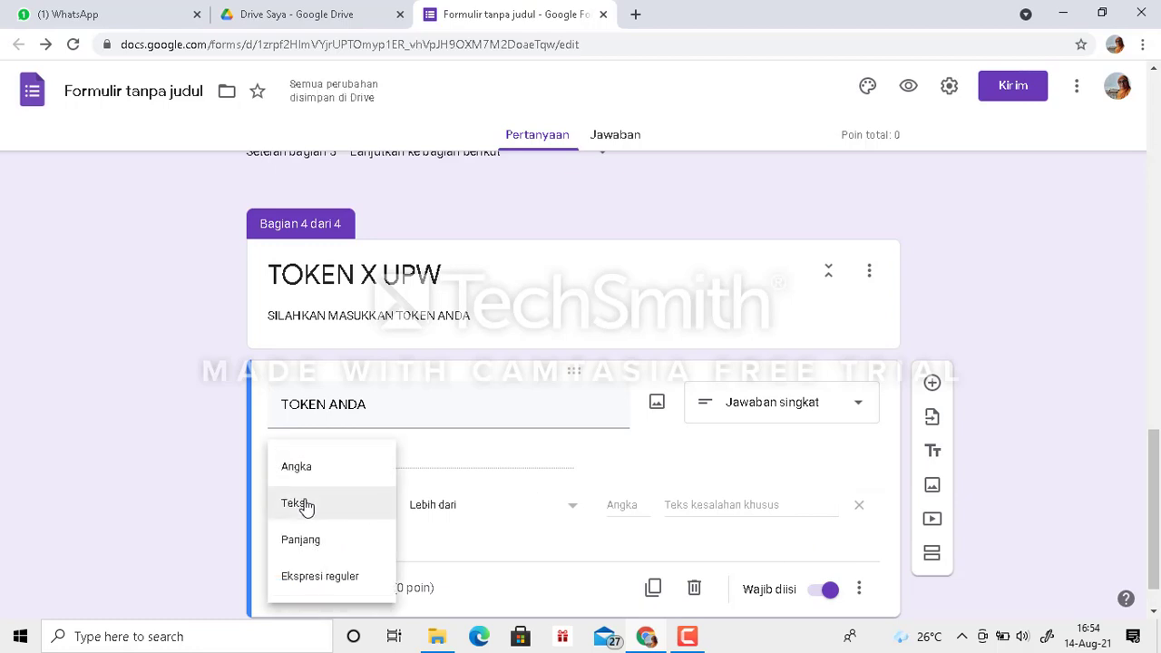
pyautogui.click(305, 504)
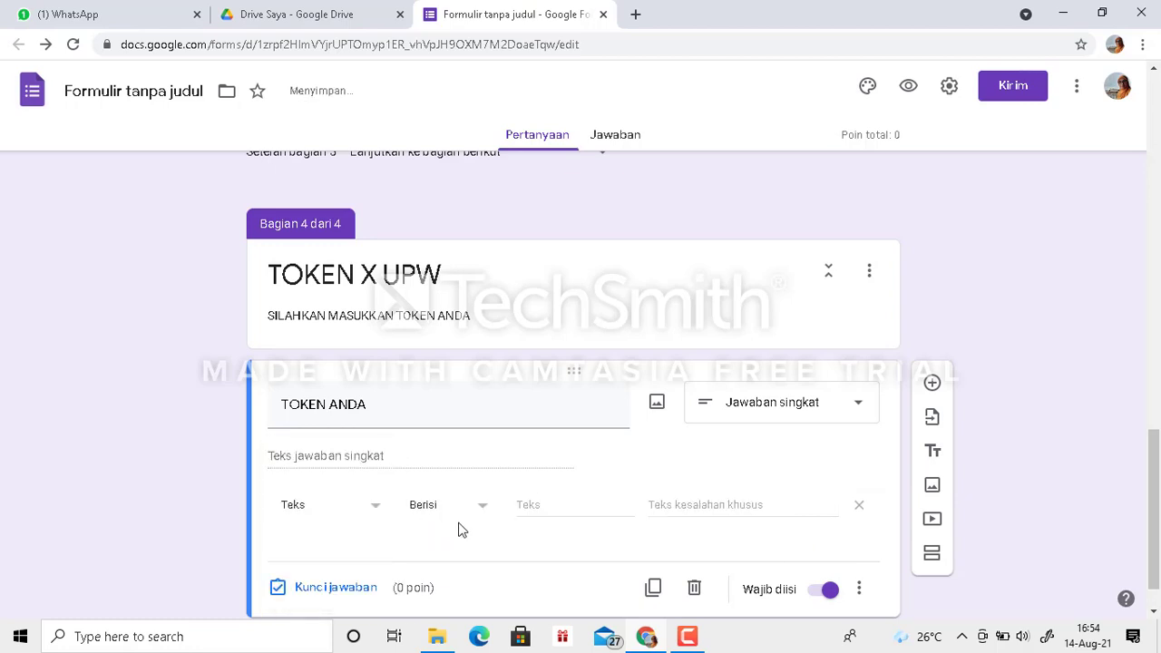
pyautogui.click(528, 505)
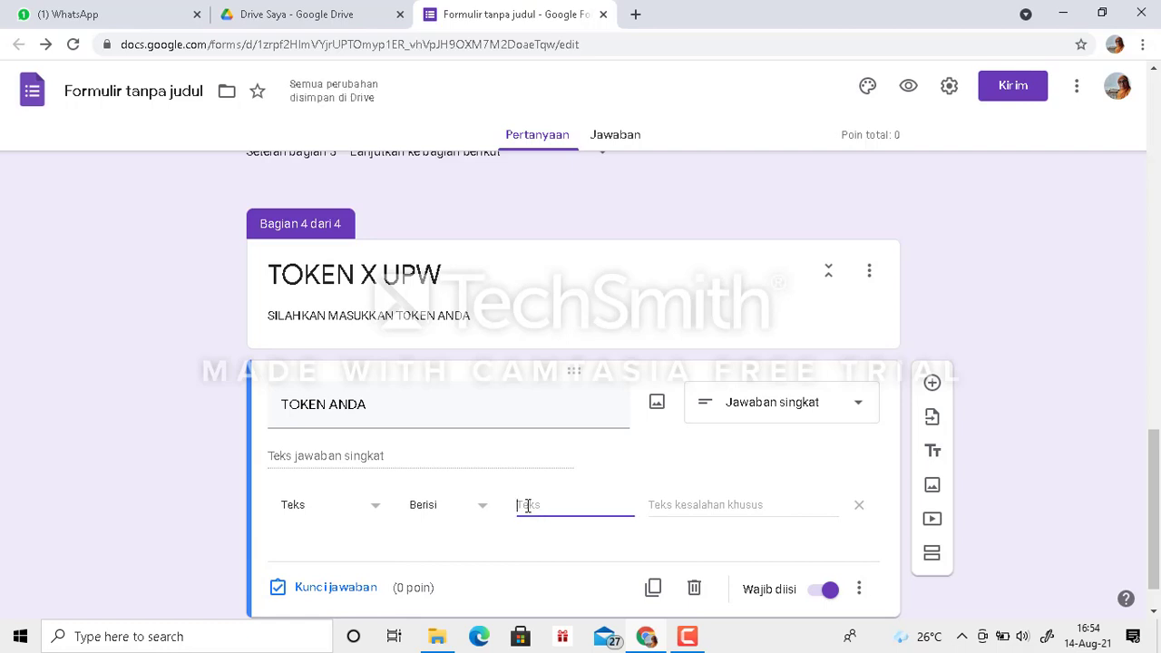
pyautogui.write('ENGLISH UPW')
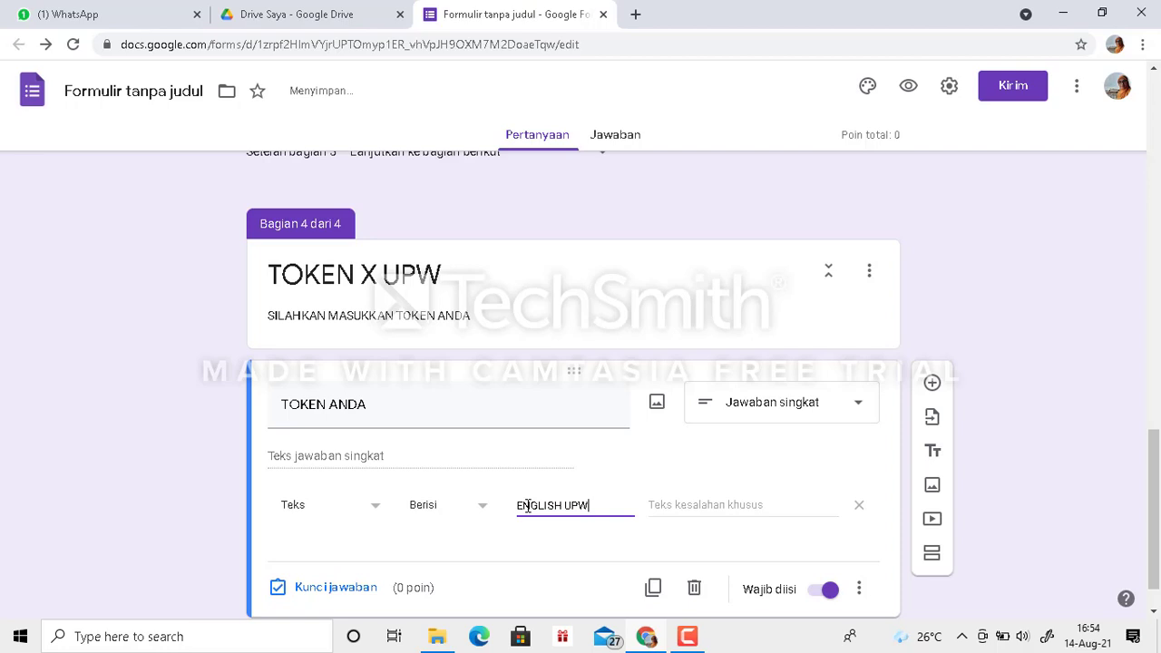
pyautogui.write('3')
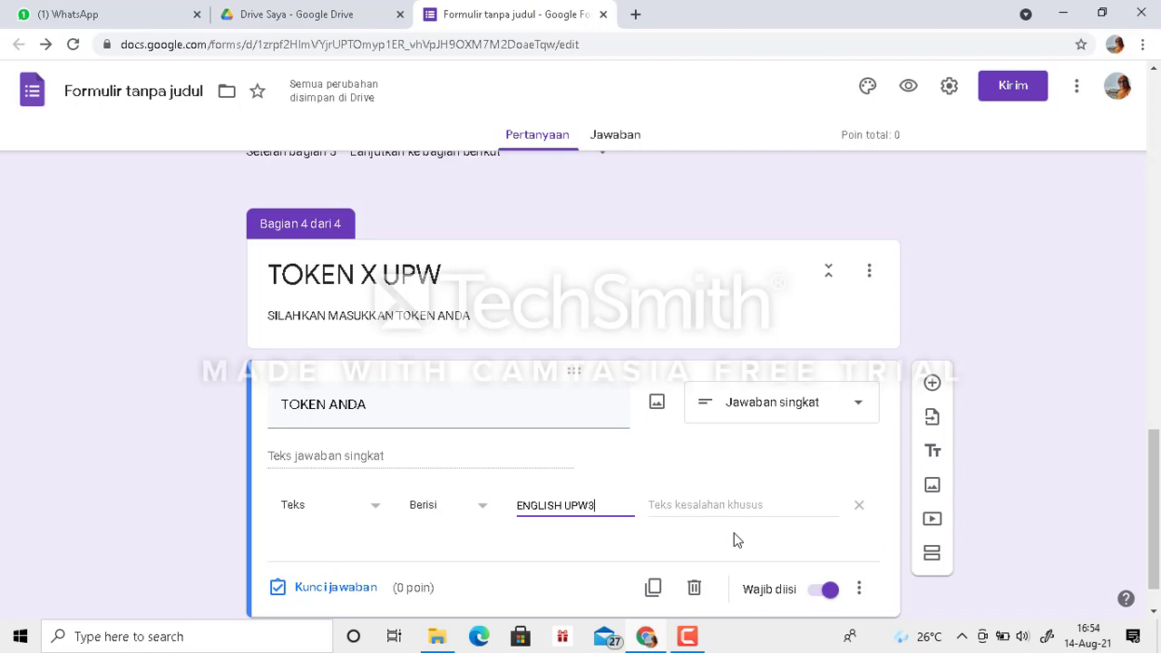
# - Add a fifth section after the TOKEN X UPW section and title it "SOAL PILIHAN GANDA"
pyautogui.click(932, 556)
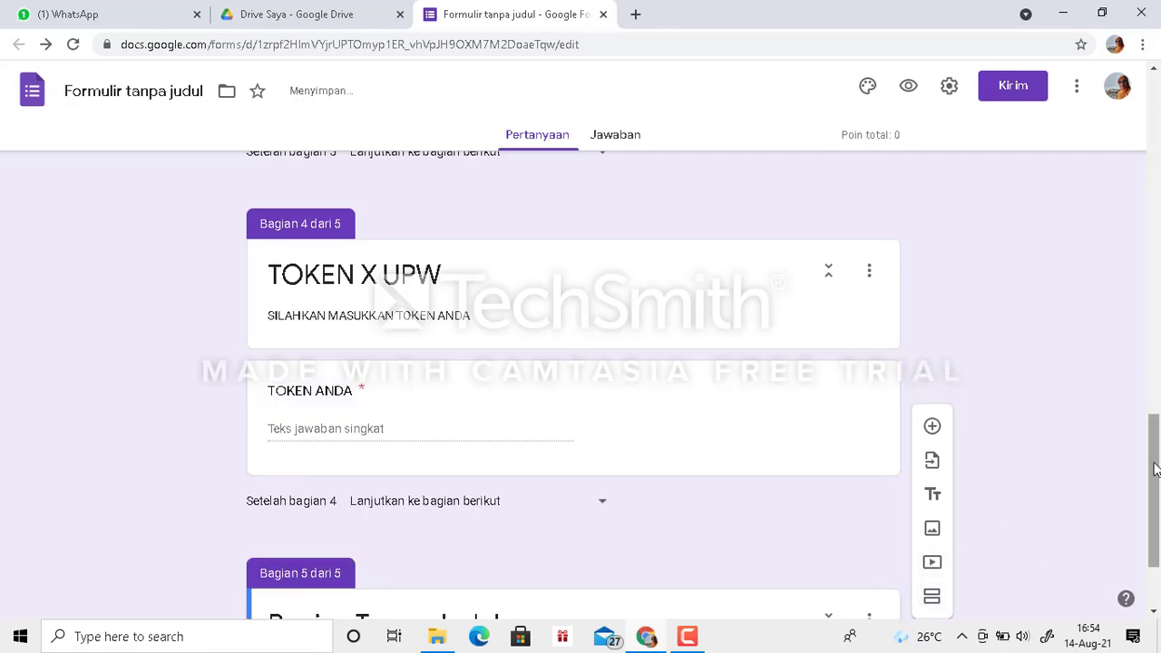
pyautogui.moveTo(1153, 469); pyautogui.dragTo(1154, 610)
pyautogui.click(406, 491)
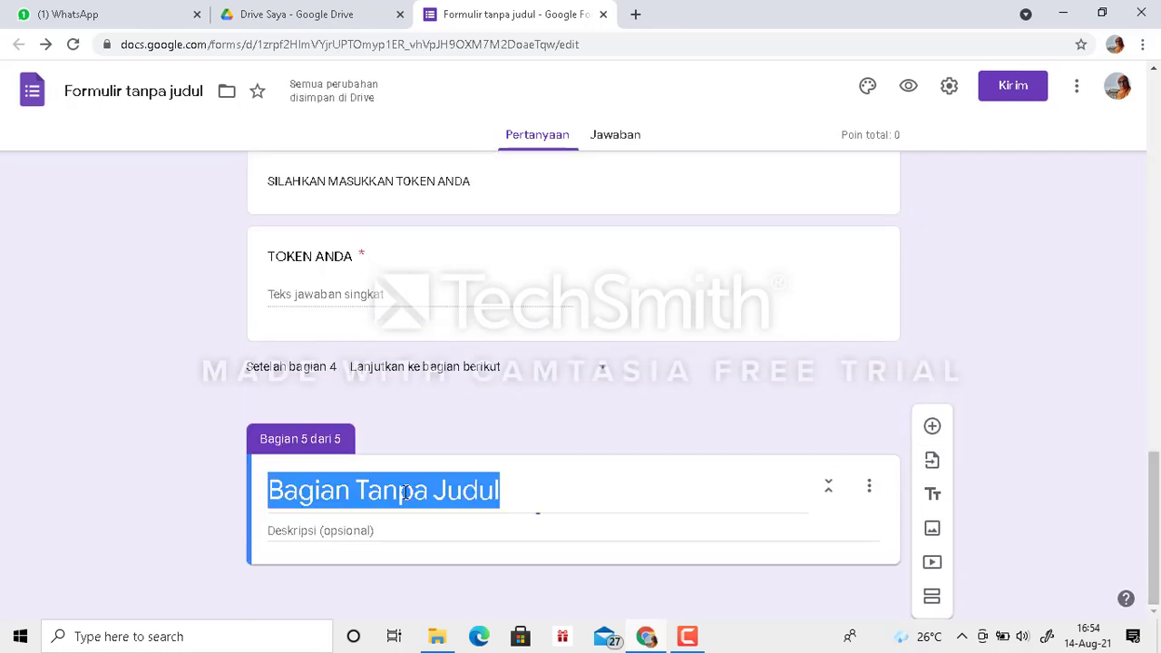
pyautogui.write('SOAL ')
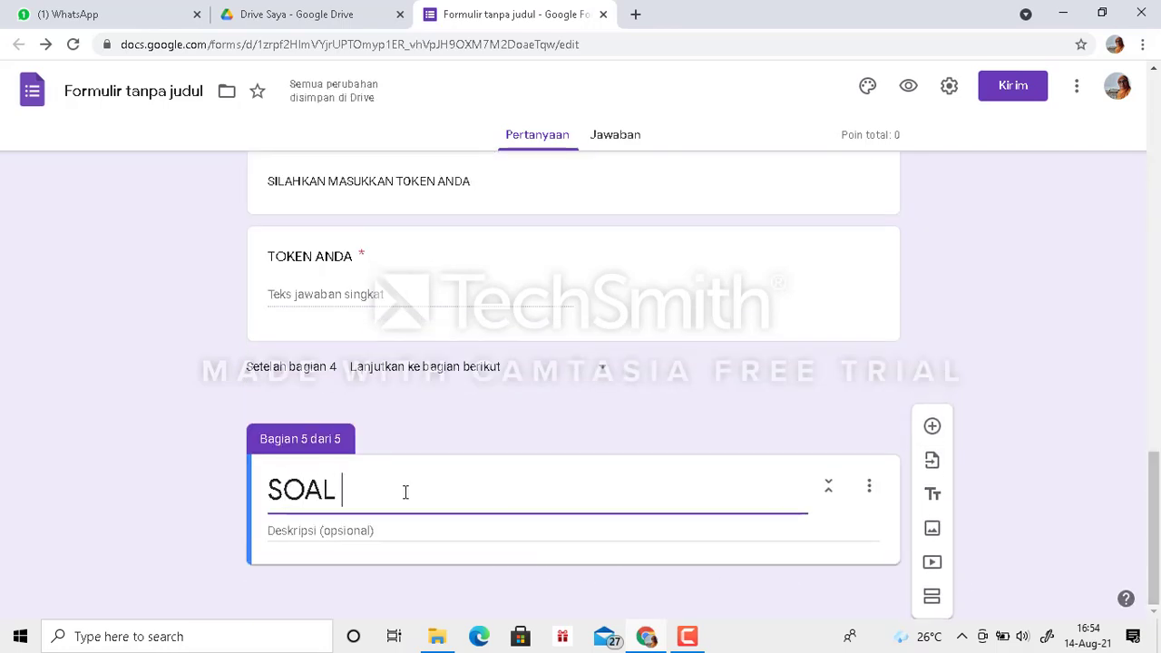
pyautogui.write('PILIHAN GANDA')
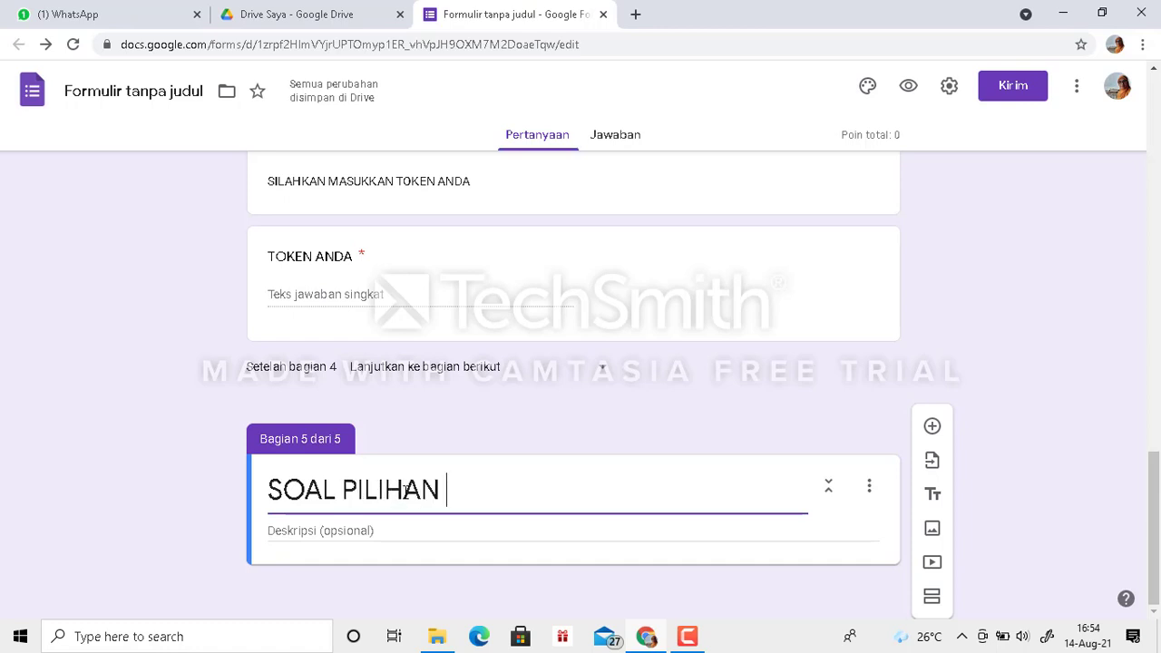
# - Give the SOAL PILIHAN GANDA section the description "PILIHLAH JAWABAN YANG KAMU ANGGAP PALING BENAR"
pyautogui.click(320, 534)
pyautogui.write('Pi')
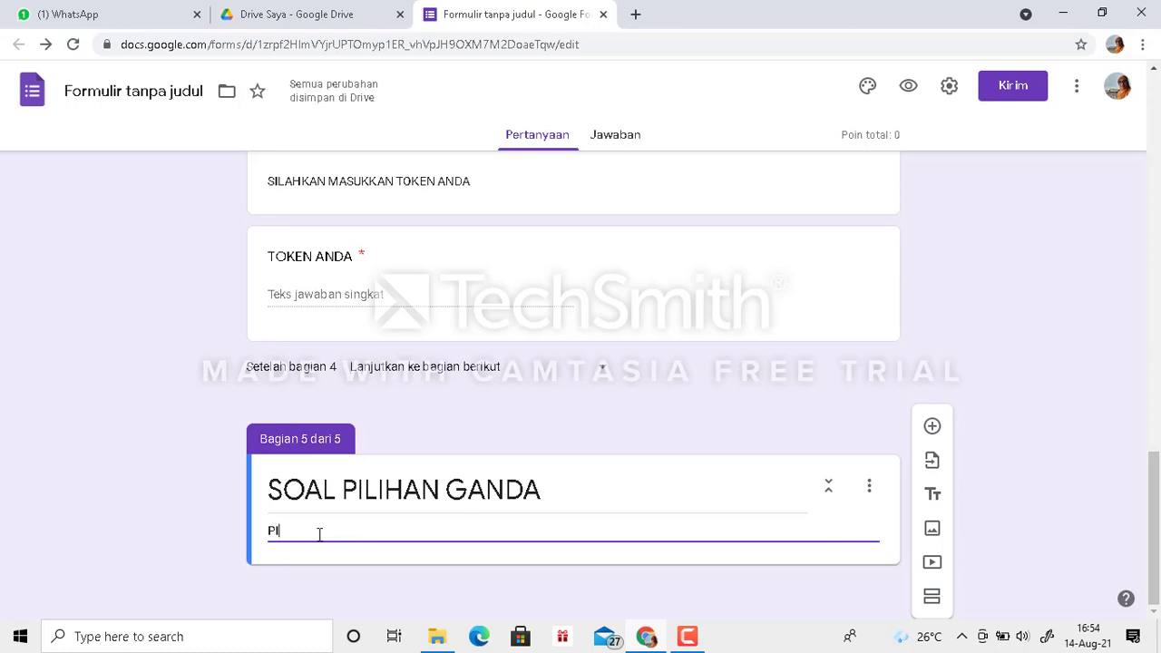
pyautogui.write('LIHK')
pyautogui.press('BackSpace')
pyautogui.write('L')
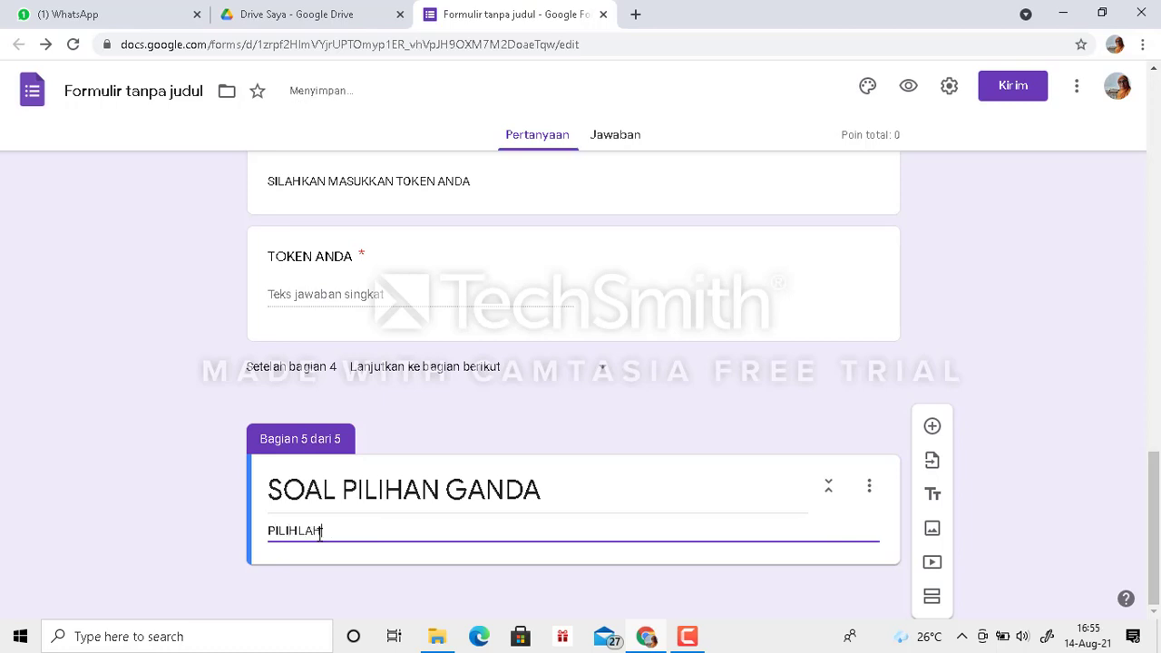
pyautogui.write('AH JAWABAN ')
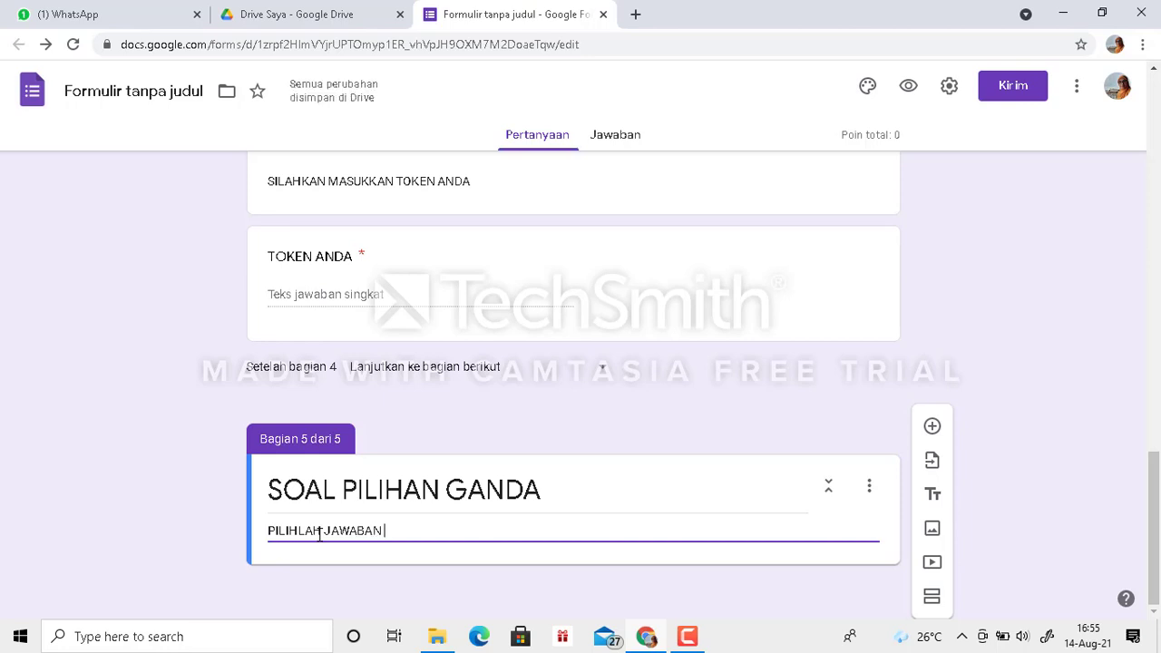
pyautogui.write('YANG KAMU')
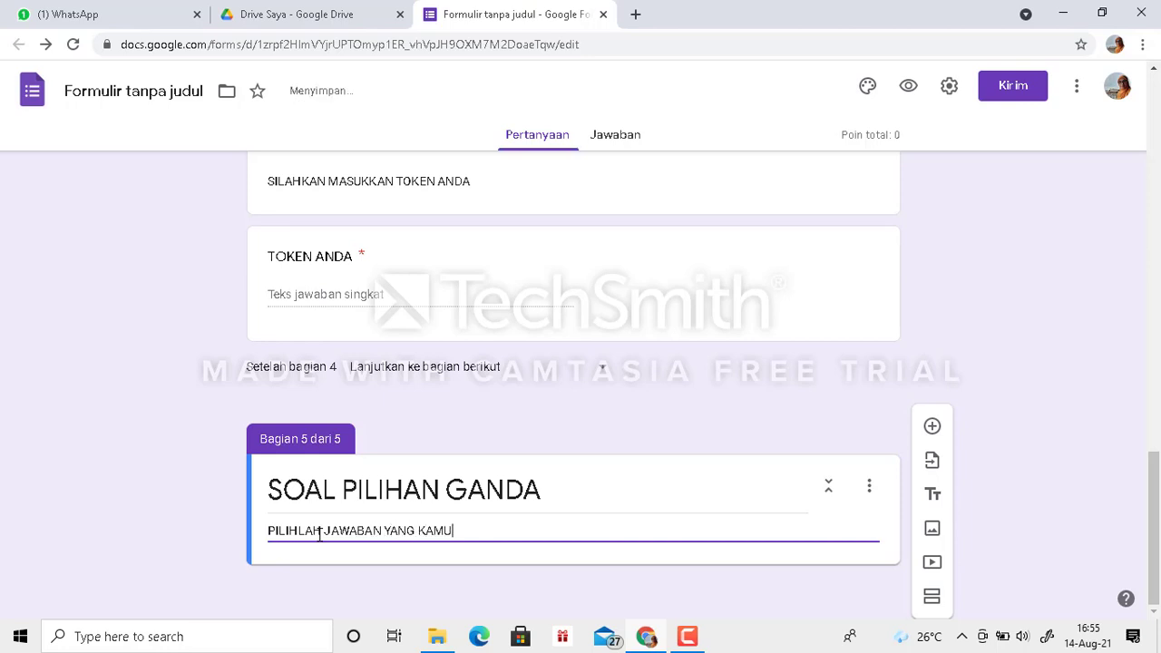
pyautogui.write(' ANGGAP P')
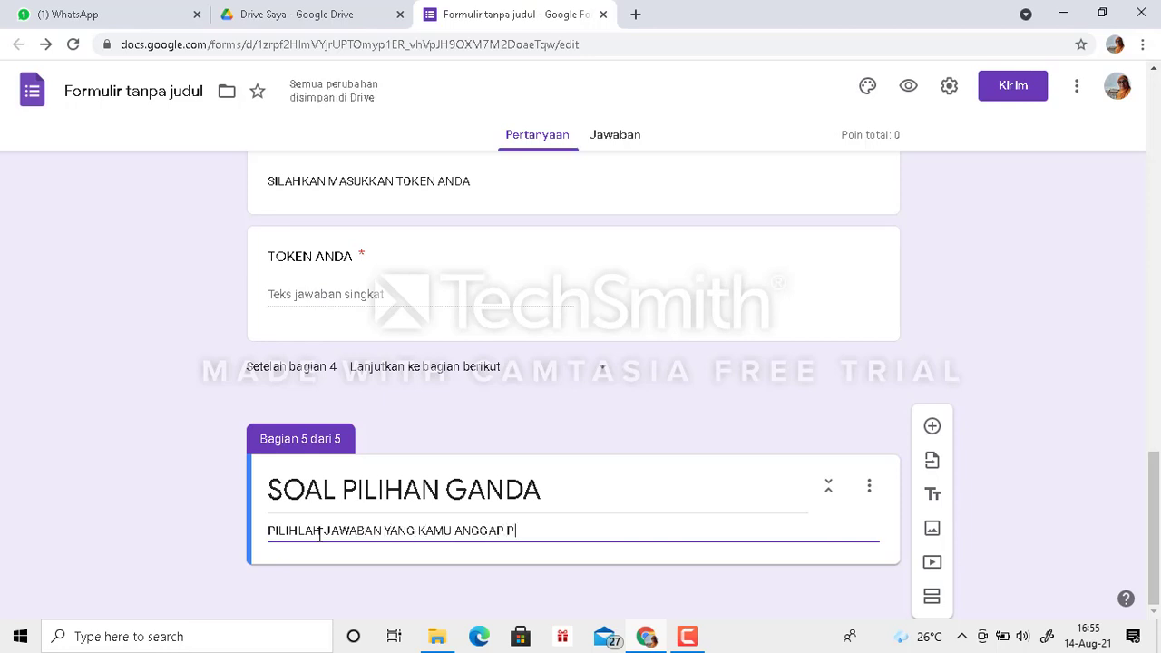
pyautogui.write('ALING BENAR')
# - Add a required multiple-choice question titled "APA WARNA KESUKAANMU?" to the SOAL PILIHAN GANDA section
pyautogui.click(931, 426)
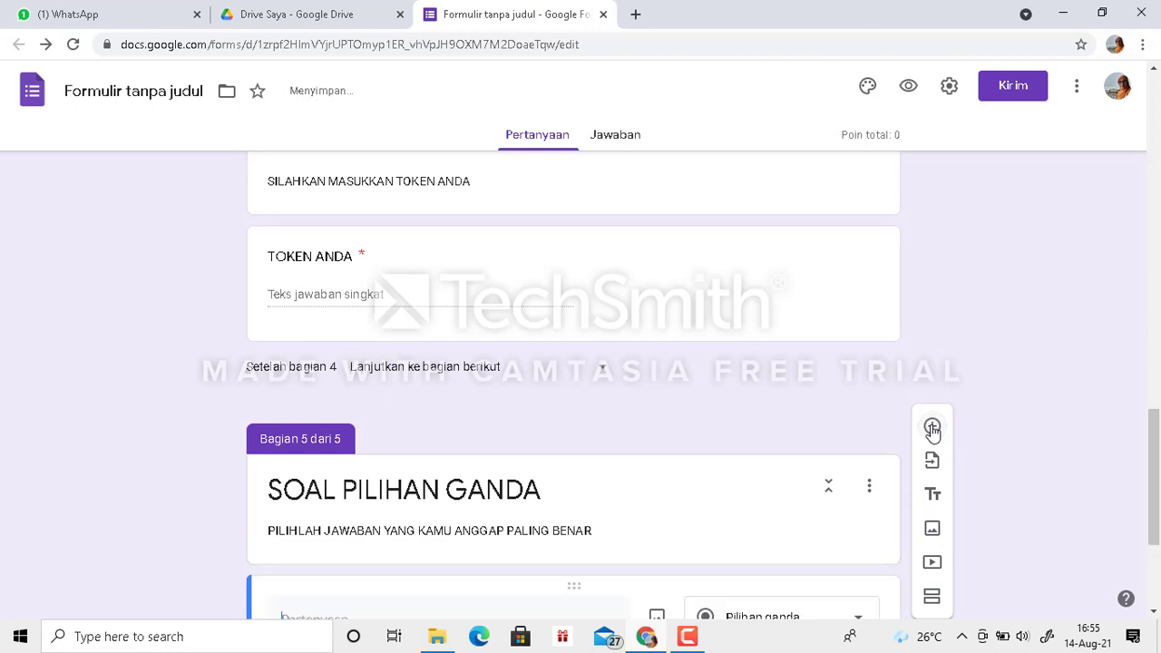
pyautogui.moveTo(1155, 428); pyautogui.dragTo(1153, 494)
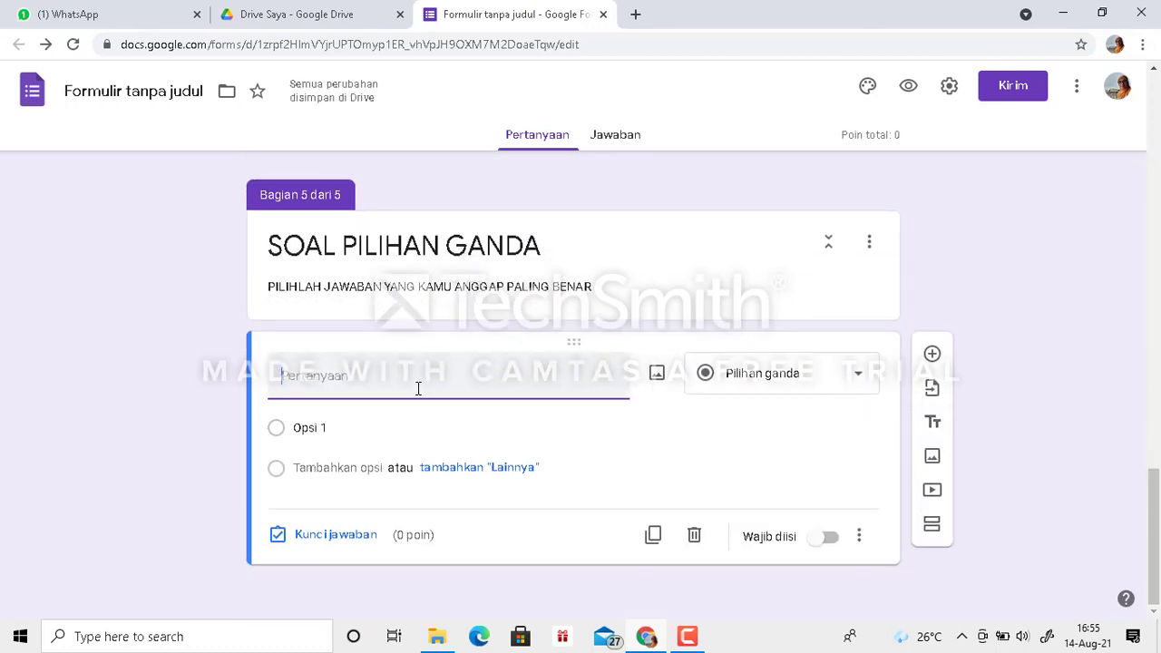
pyautogui.write('APA WARNA ')
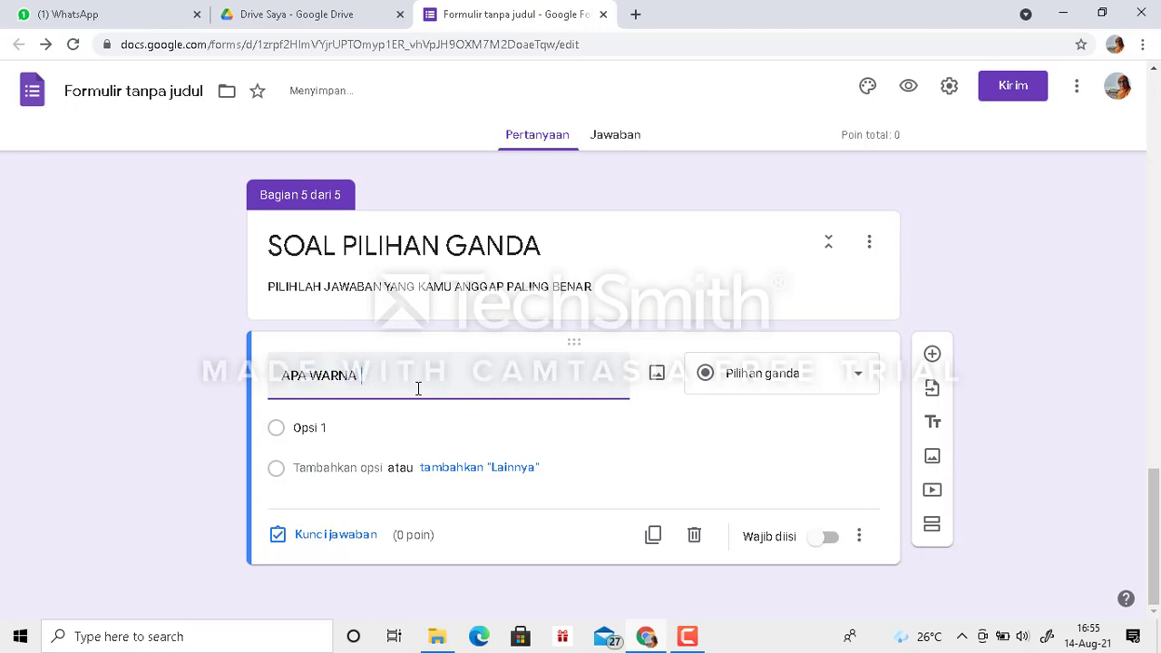
pyautogui.write('KESUKAANMU?')
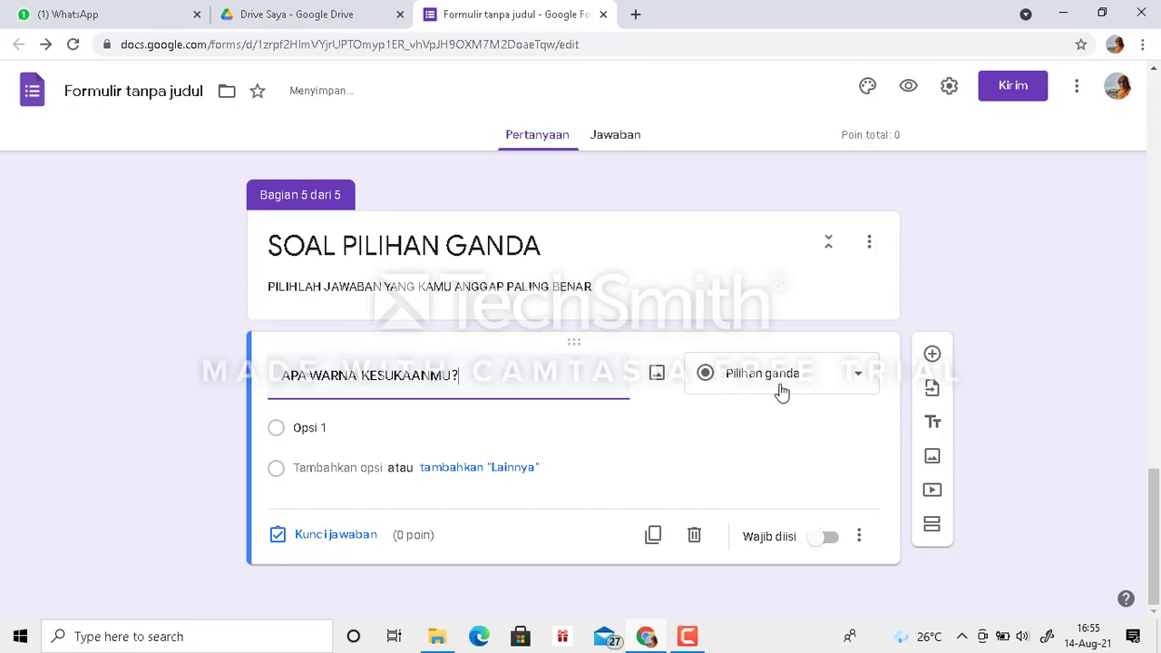
pyautogui.click(823, 540)
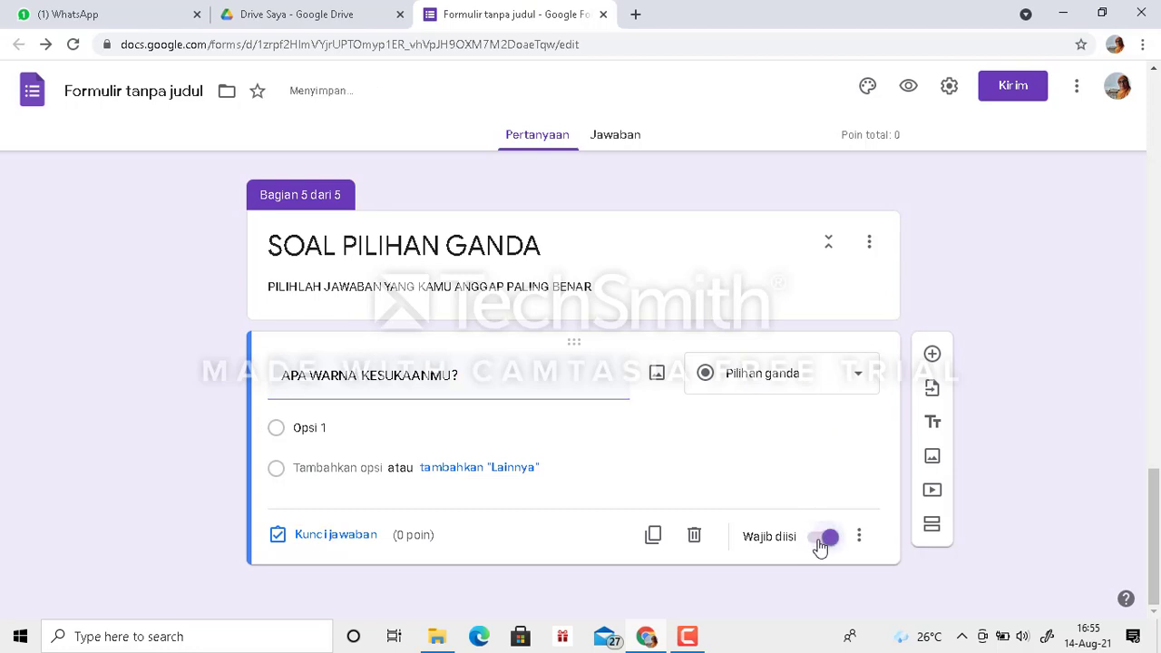
# - Fill the favourite-colour question's answer options with MERAH, PUTIH, COKLAT, KUNING and BIRU
pyautogui.click(302, 430)
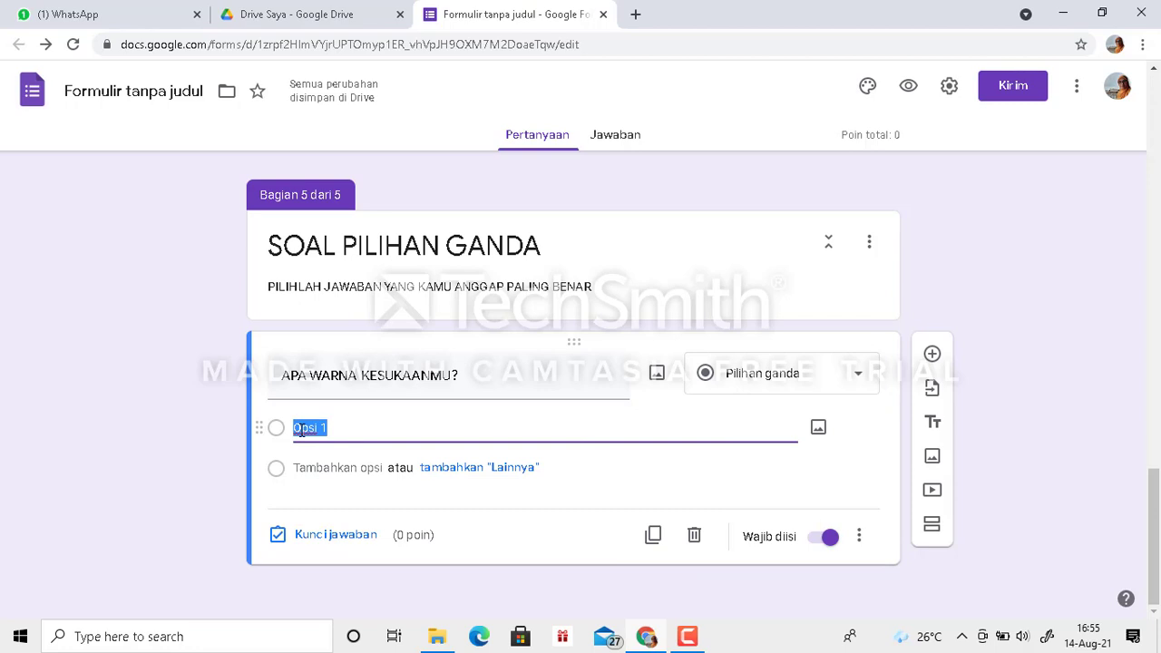
pyautogui.write('MERAH')
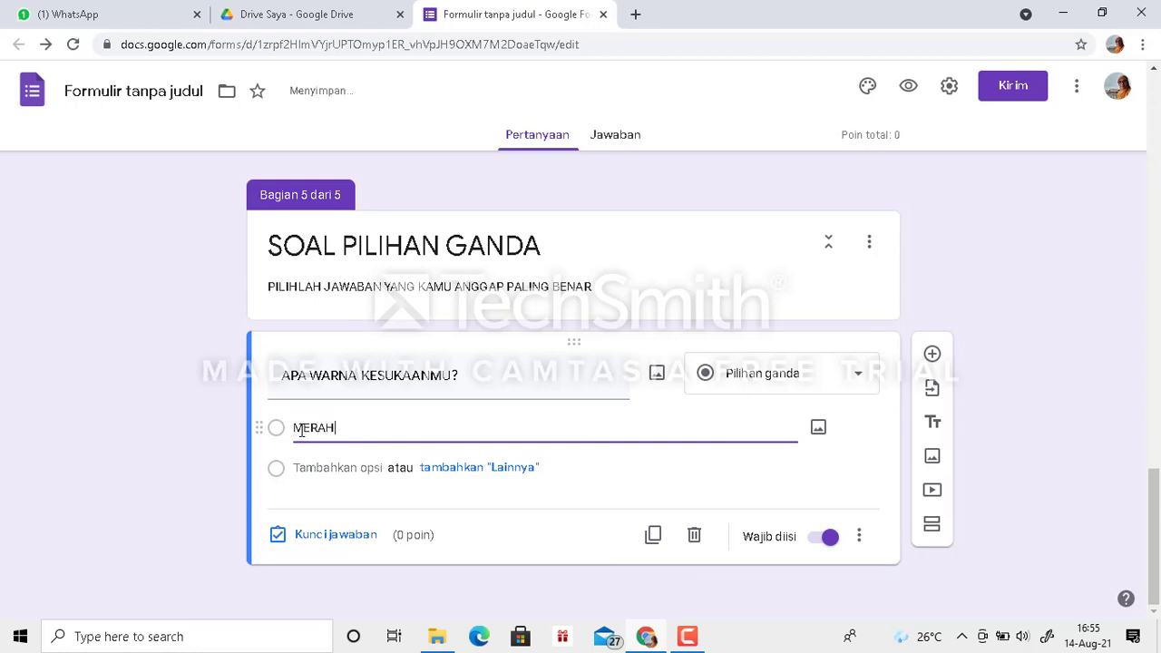
pyautogui.press('Return')
pyautogui.write('PU')
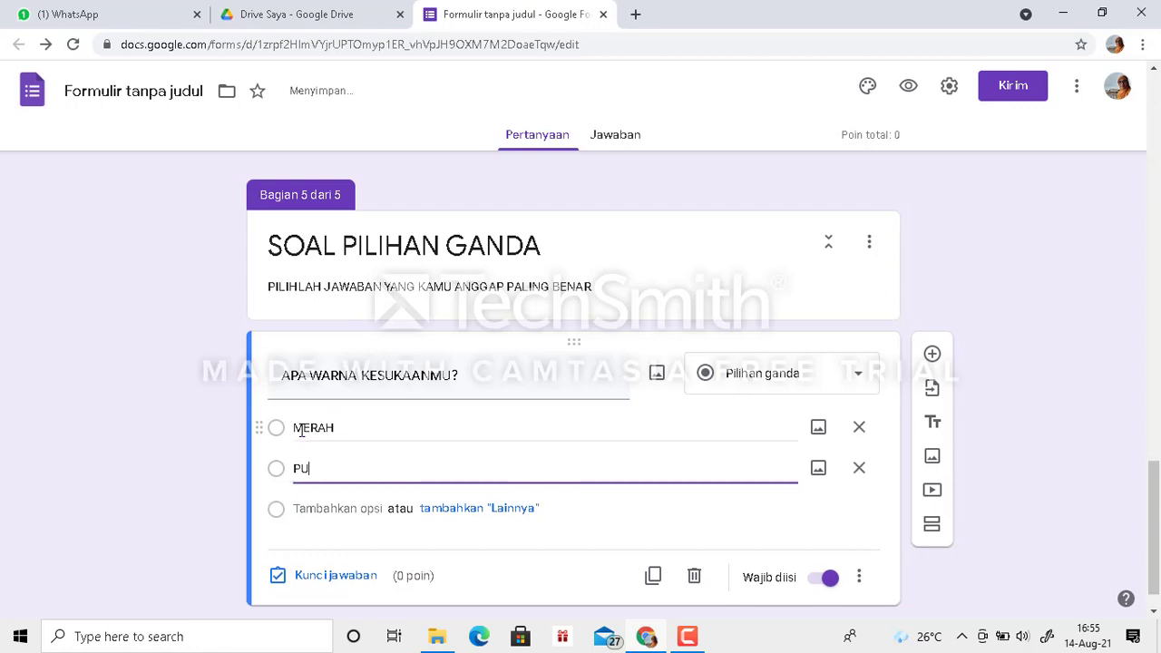
pyautogui.write('TIH')
pyautogui.press('Return')
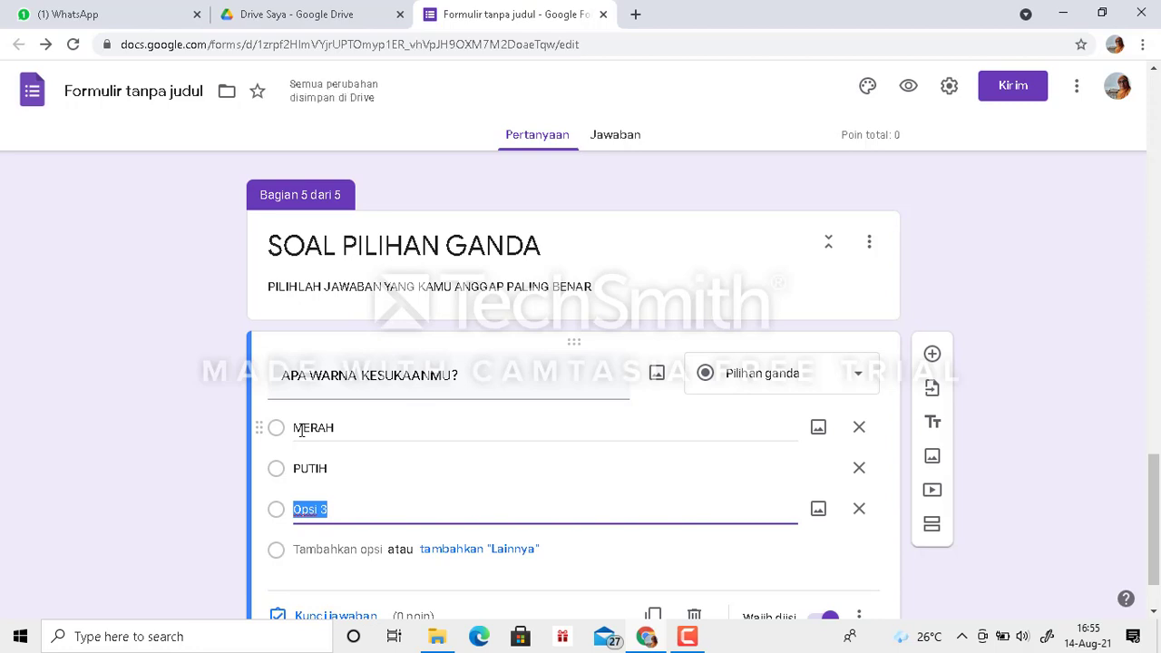
pyautogui.write('COKLAT')
pyautogui.press('Return')
pyautogui.write('K')
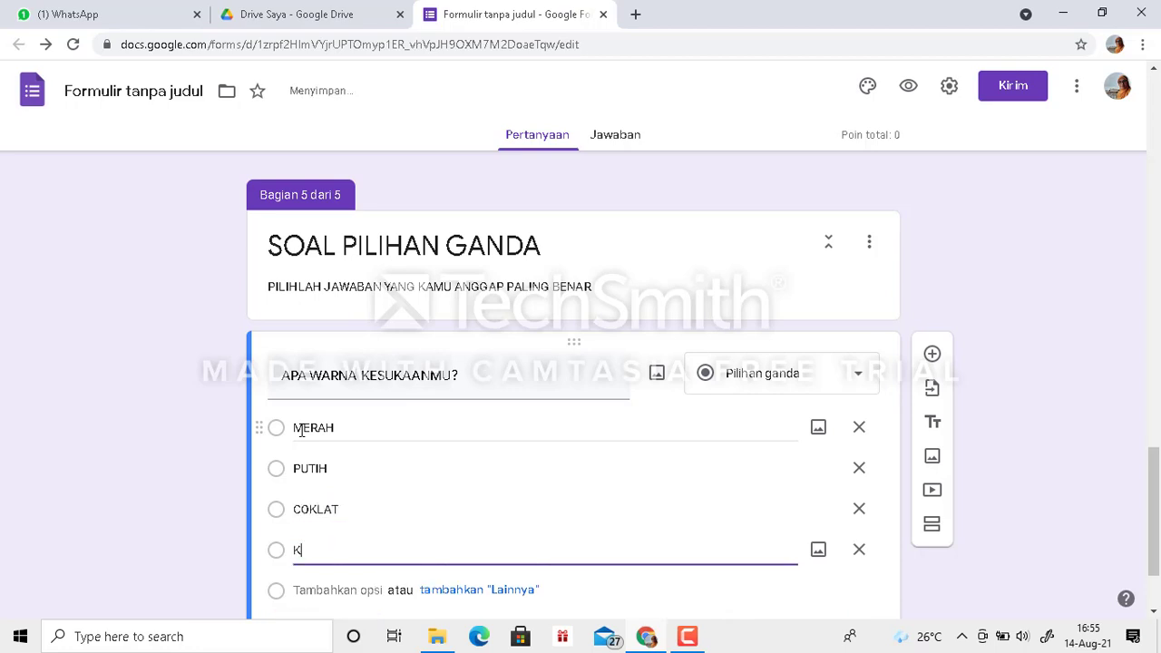
pyautogui.write('UNING')
pyautogui.press('Return')
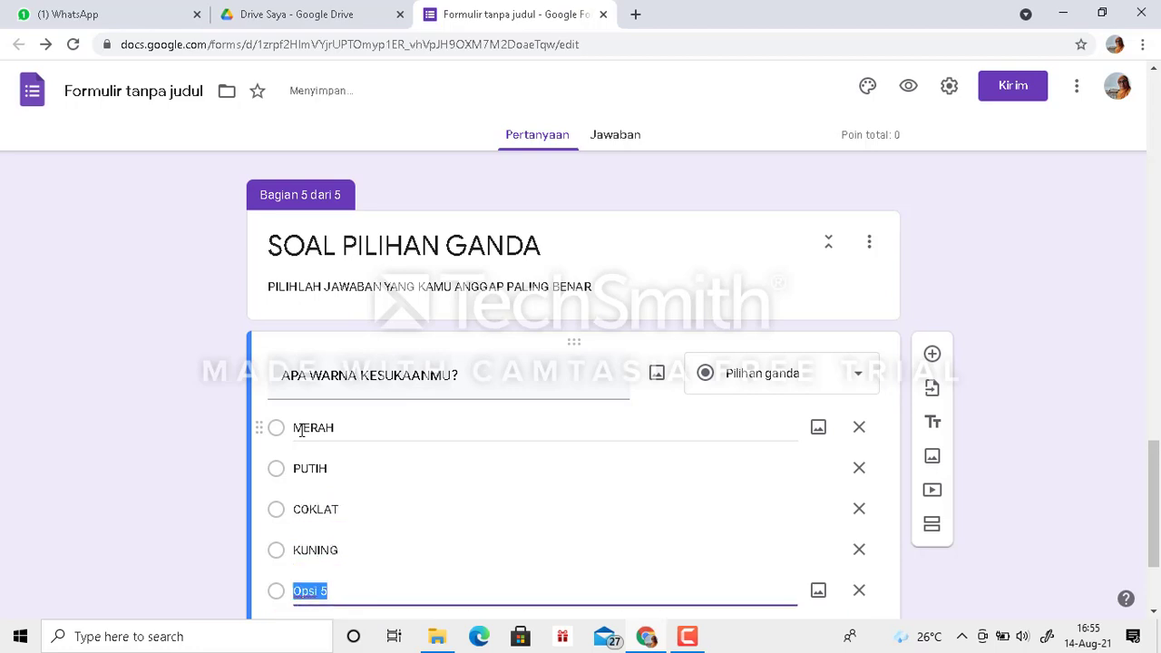
pyautogui.write('BIRU')
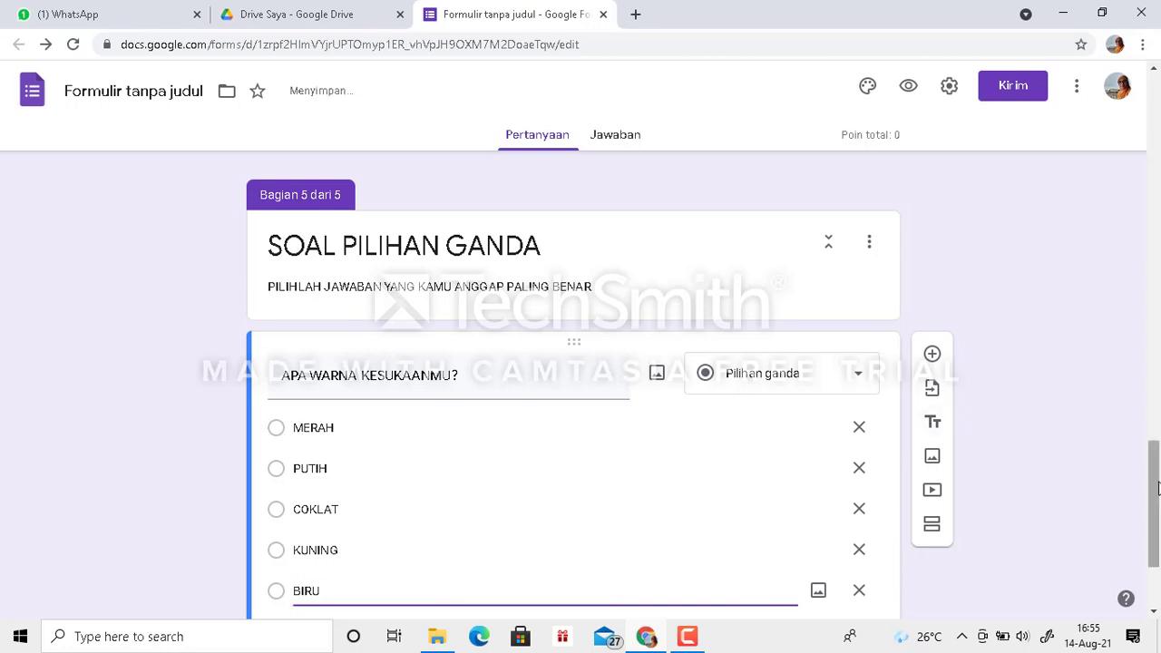
# - Set the favourite-colour question's answer key to MERAH and its value to 25 points
pyautogui.moveTo(1157, 488); pyautogui.dragTo(1158, 579)
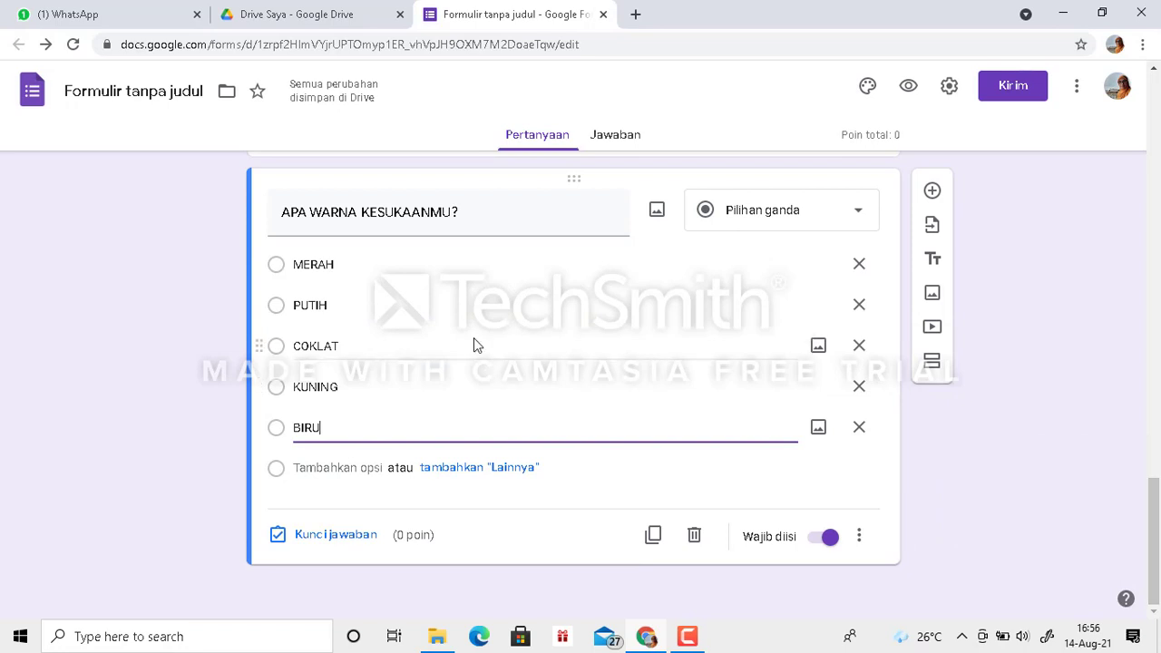
pyautogui.click(345, 542)
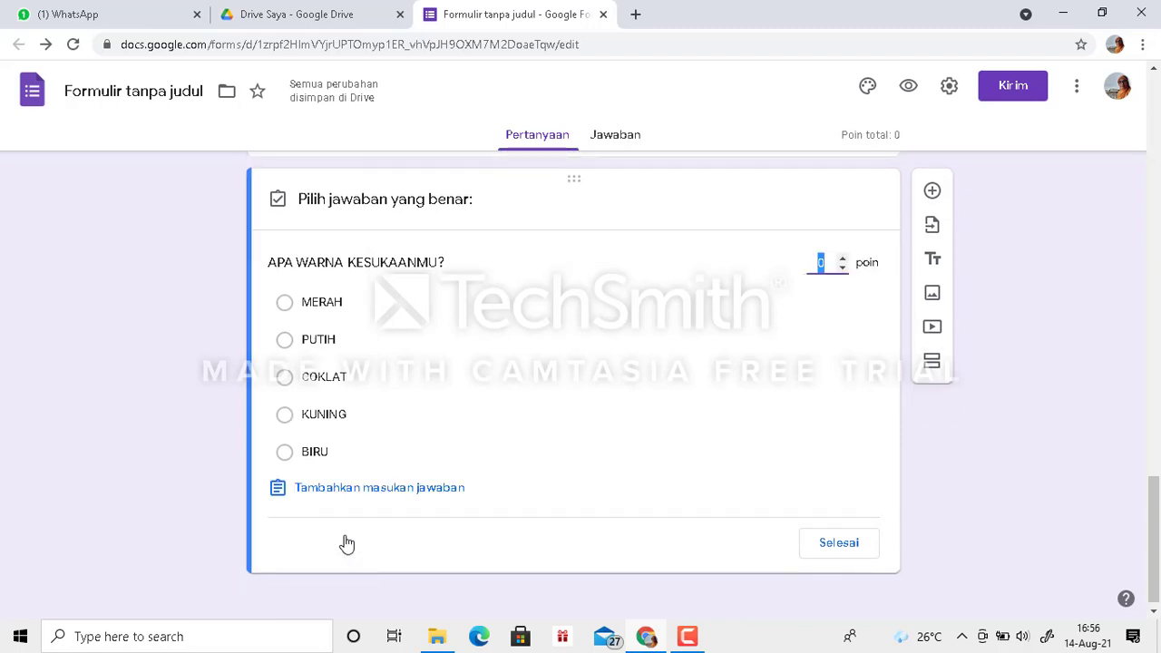
pyautogui.click(285, 307)
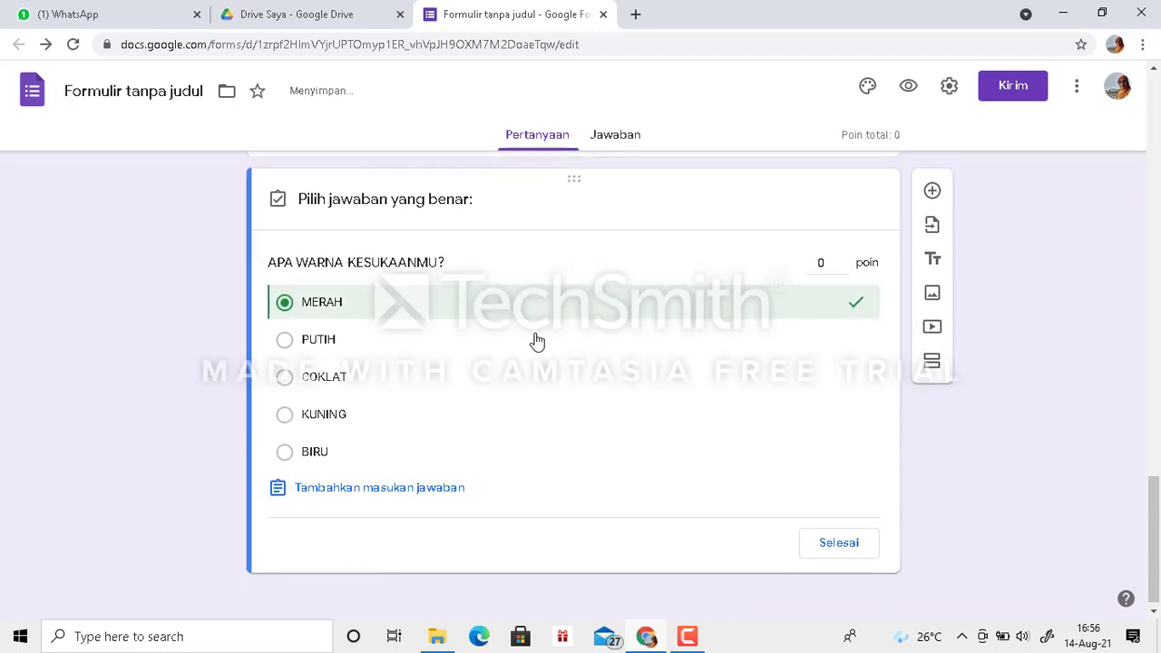
pyautogui.click(821, 263)
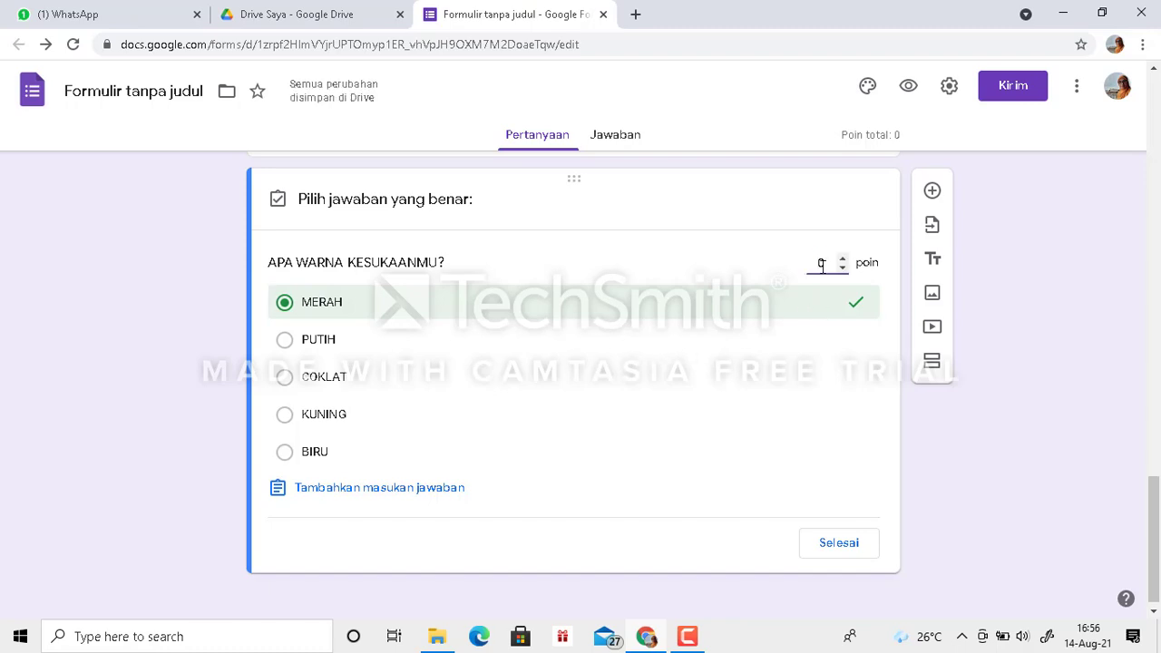
pyautogui.write('20')
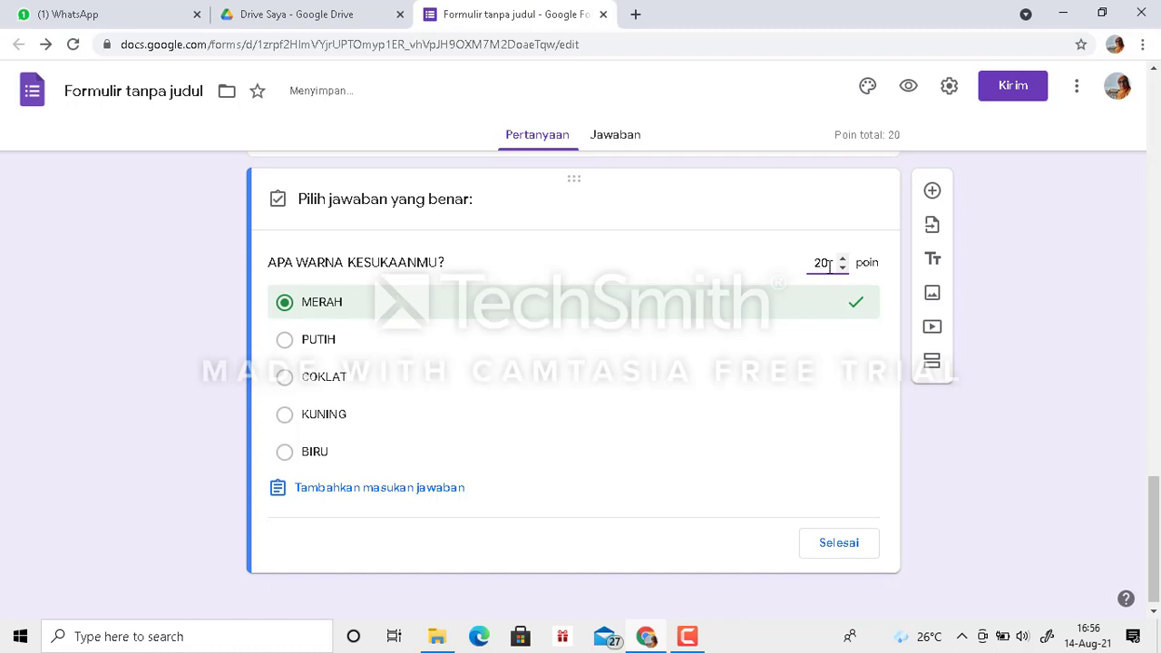
pyautogui.press('BackSpace')
pyautogui.write('5')
pyautogui.click(838, 544)
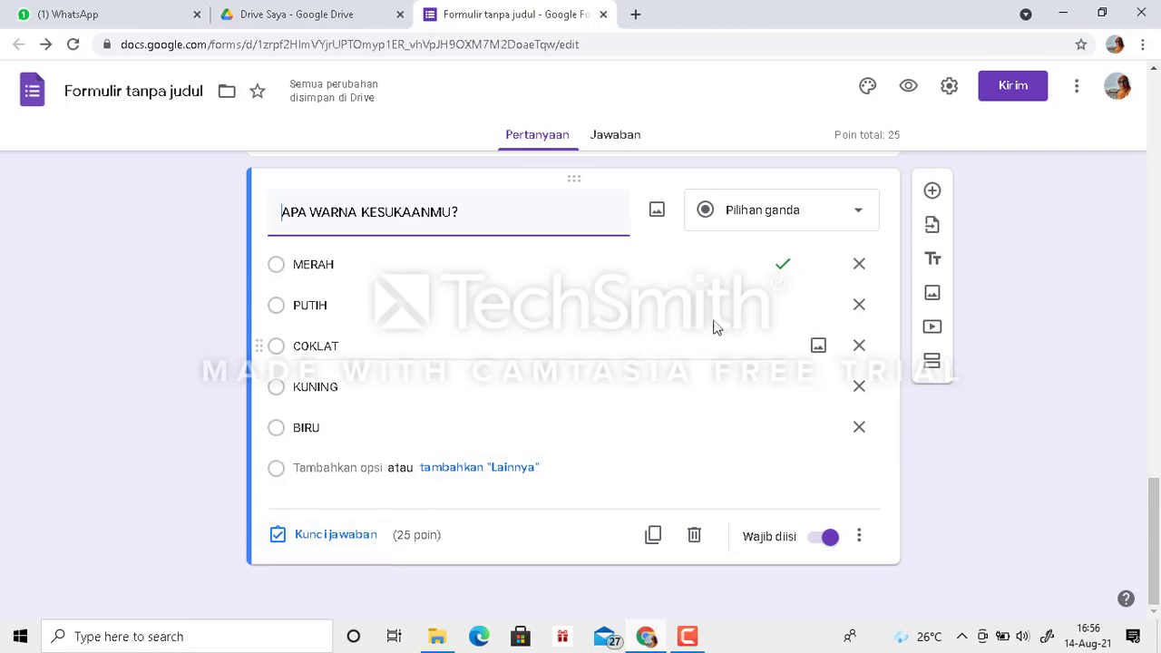
# - Switch the form's quiz setting (Jadikan ini sebagai kuis) off and back on, and save the settings
pyautogui.click(949, 91)
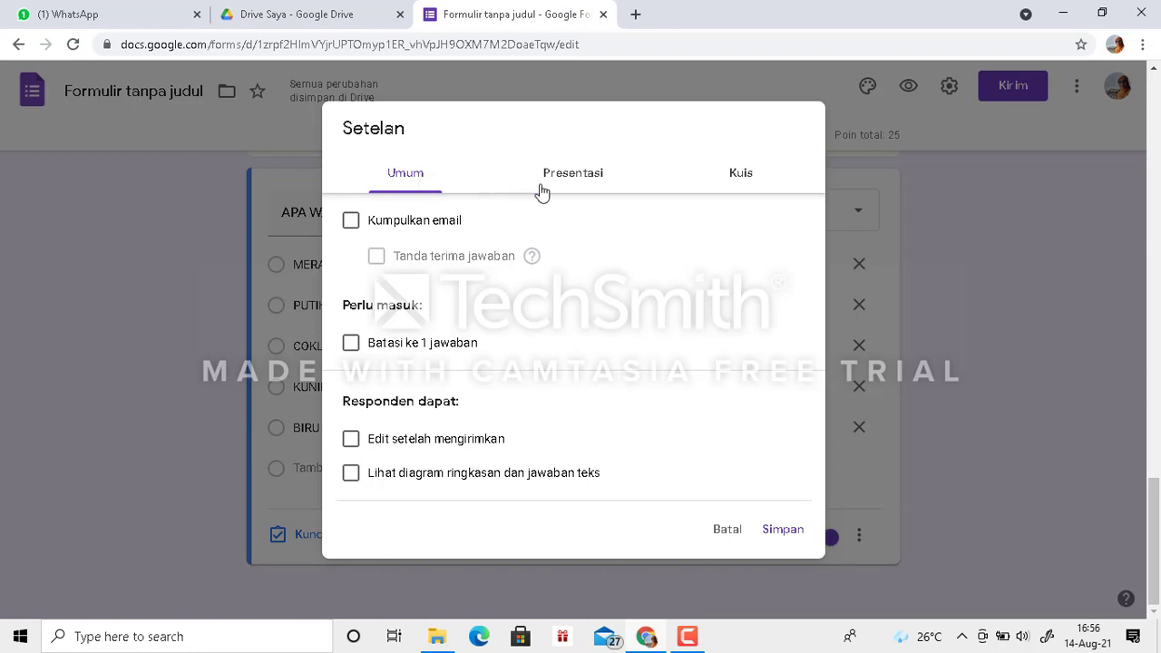
pyautogui.click(742, 182)
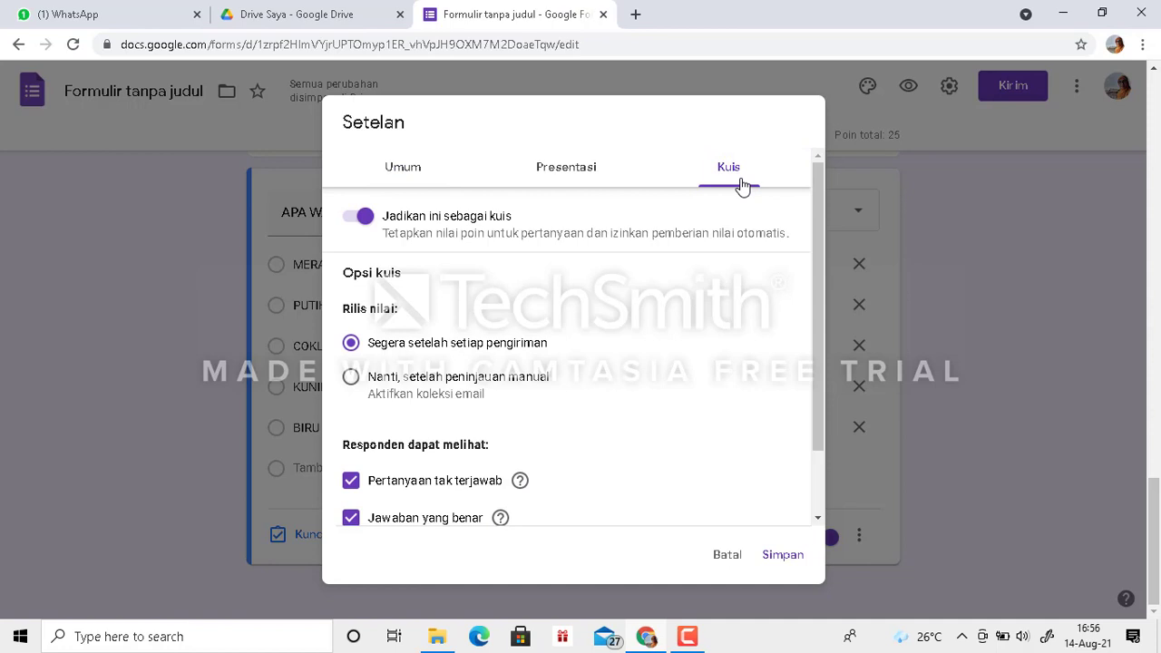
pyautogui.click(359, 220)
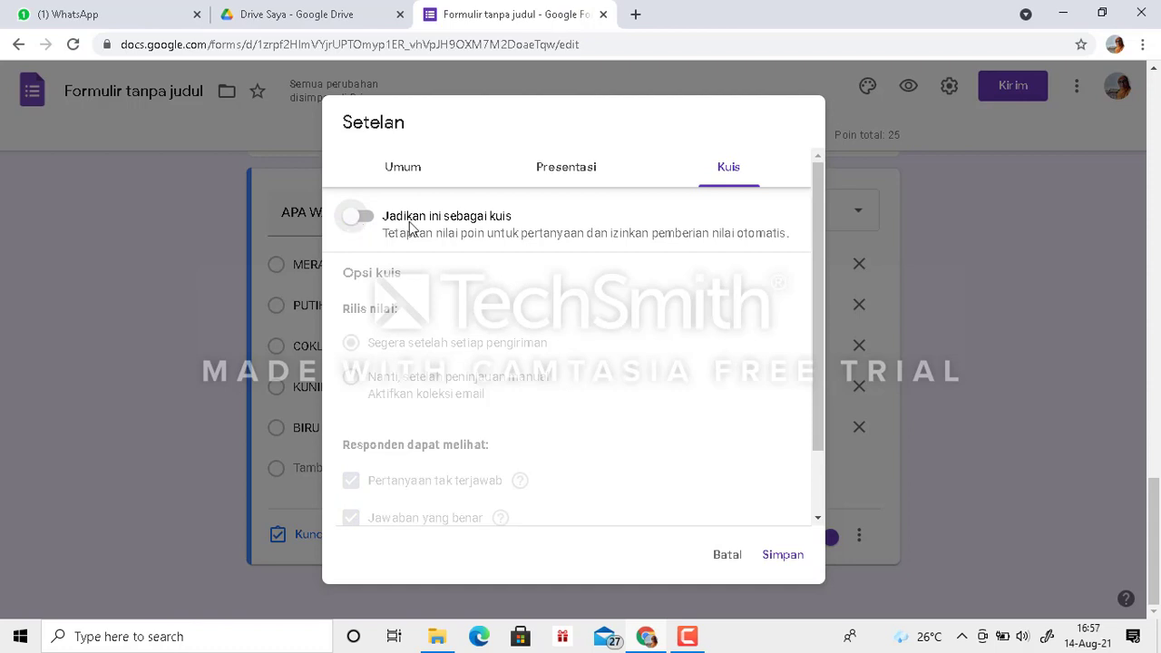
pyautogui.click(359, 222)
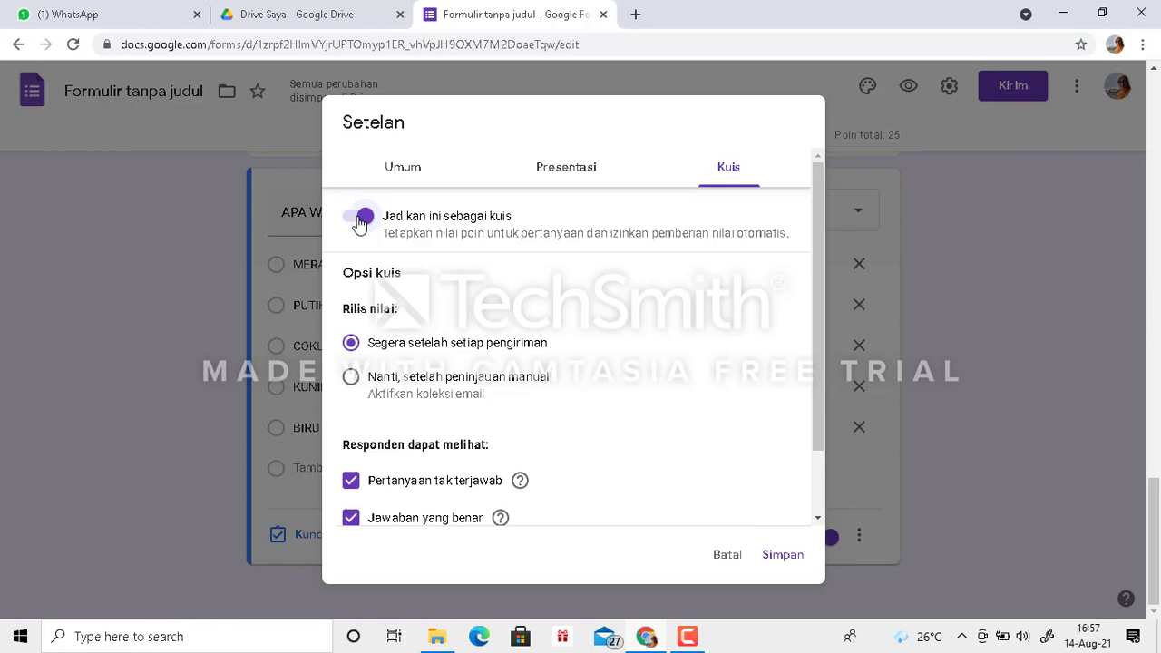
pyautogui.click(786, 557)
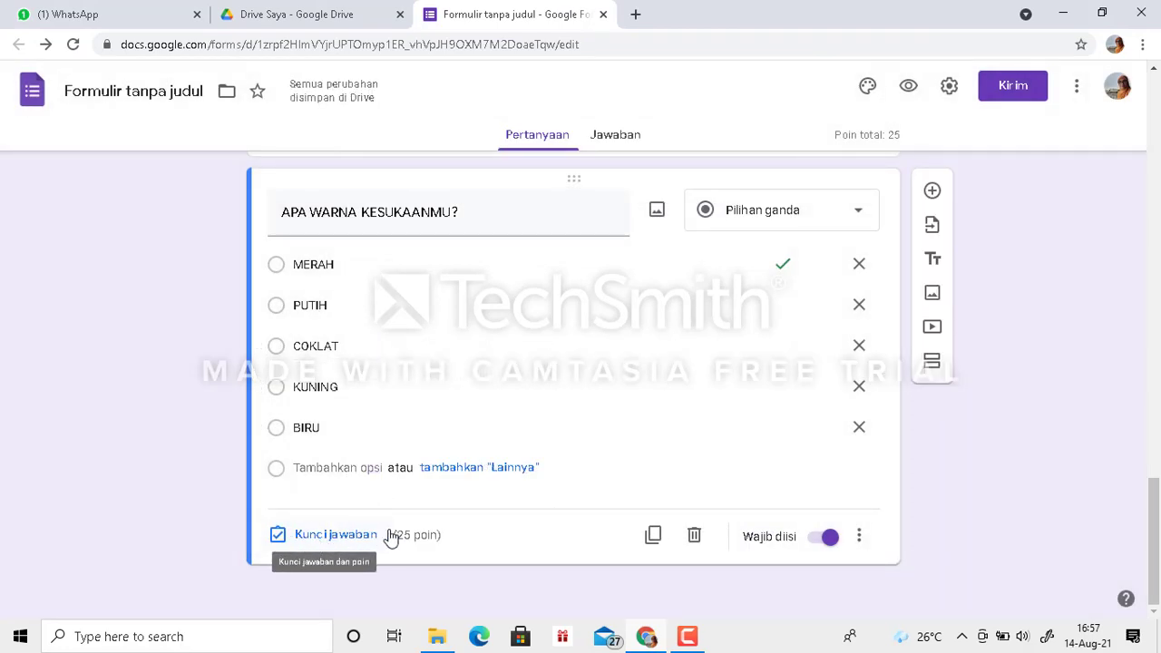
# - Review the favourite-colour question's answer key and points, and return to the question
pyautogui.click(336, 537)
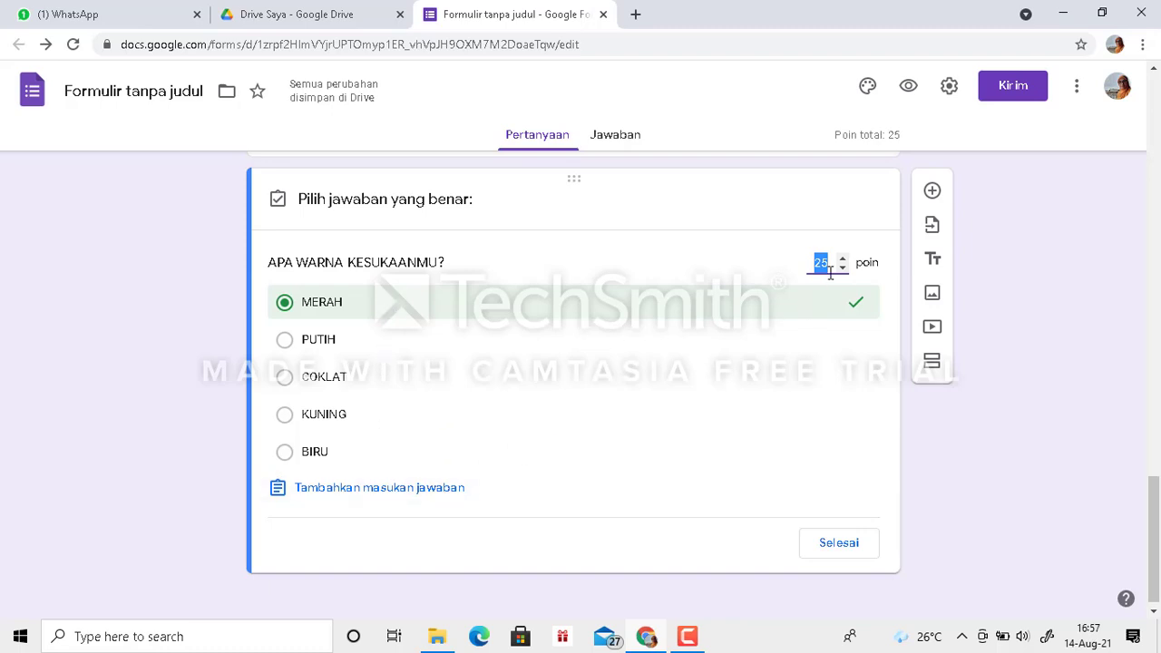
pyautogui.click(840, 544)
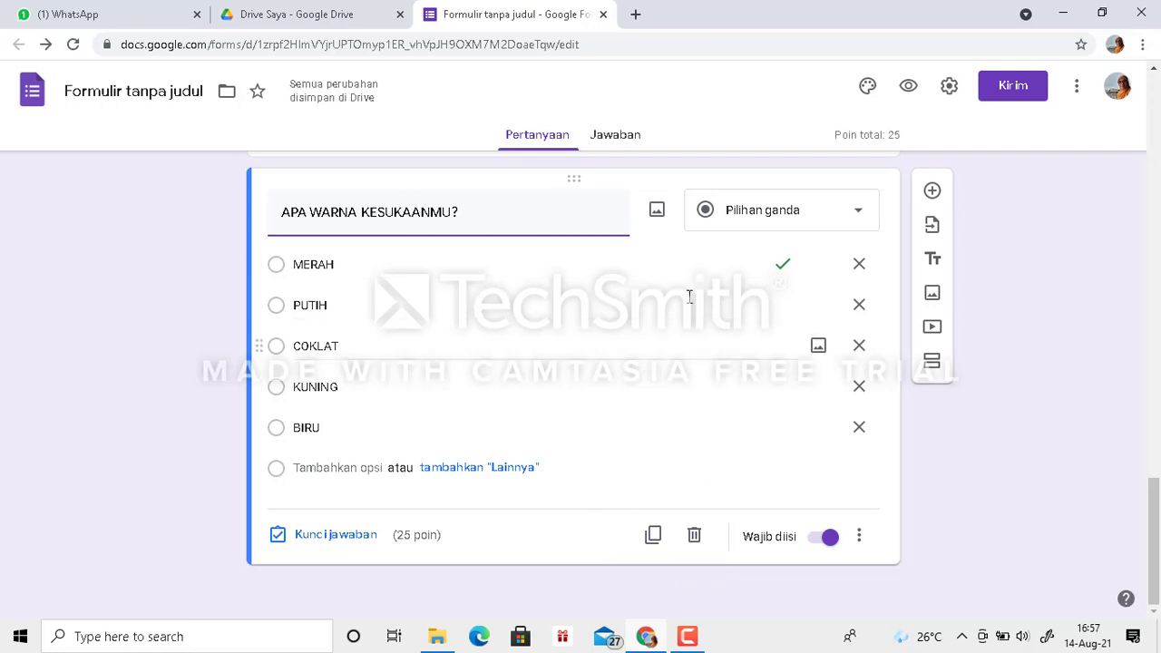
# - Add a second multiple-choice question titled "DIMANA LETAK SEKOLAHMU?" below the favourite-colour question
pyautogui.click(933, 194)
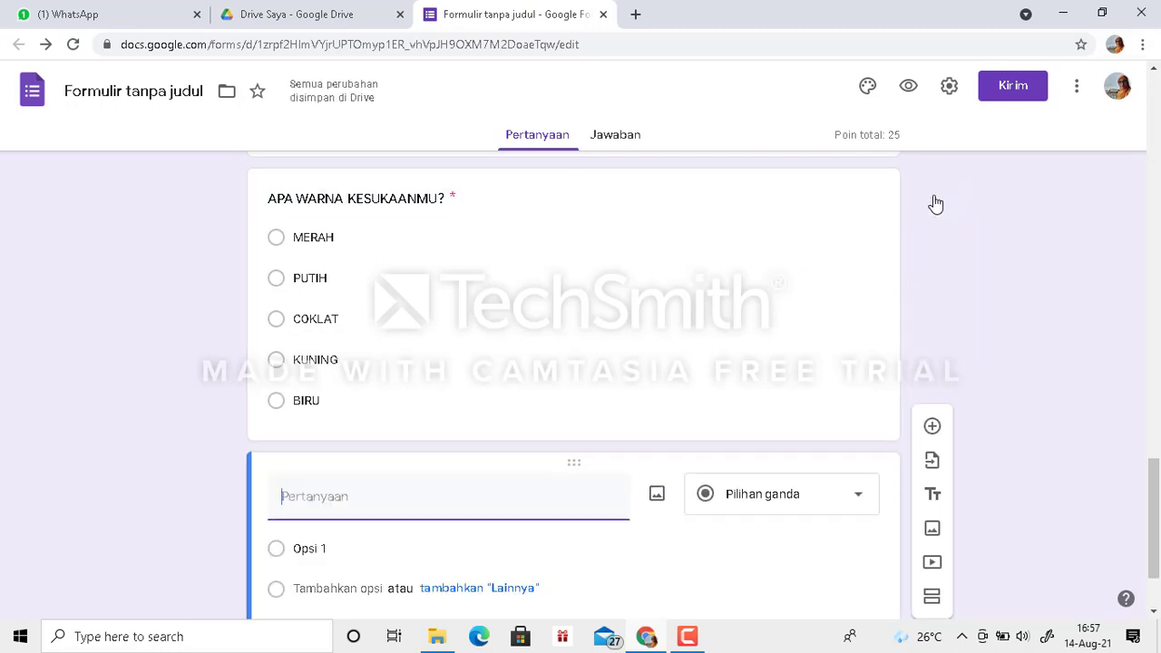
pyautogui.write('DIMANA LETAK R')
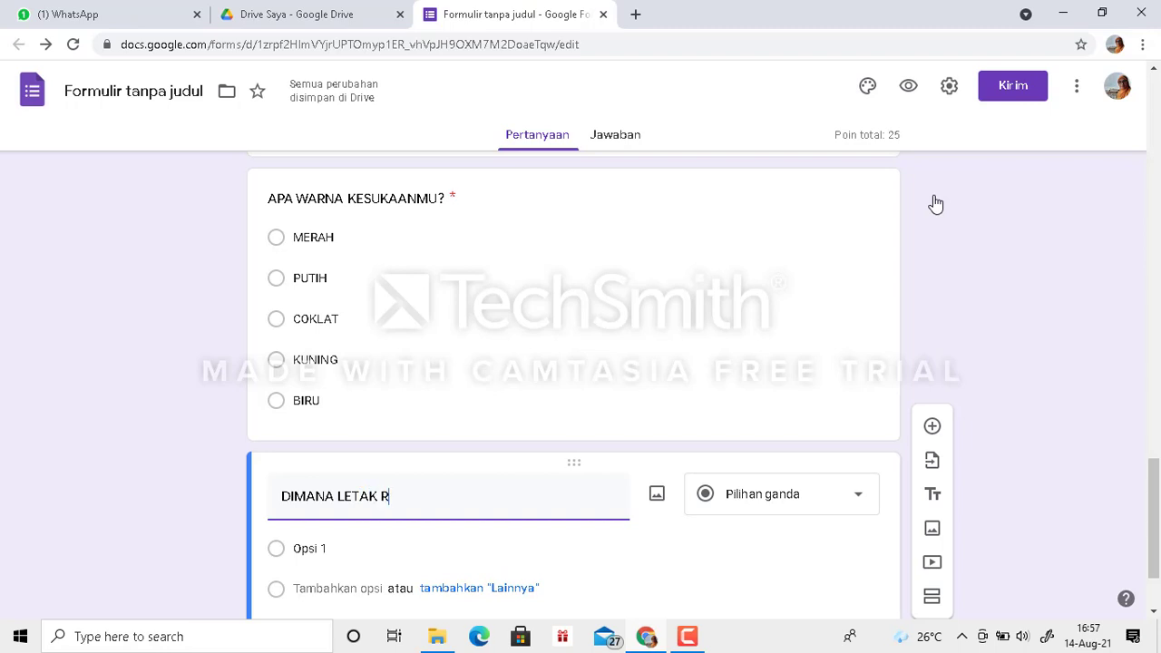
pyautogui.press('BackSpace')
pyautogui.write('SEKOLA')
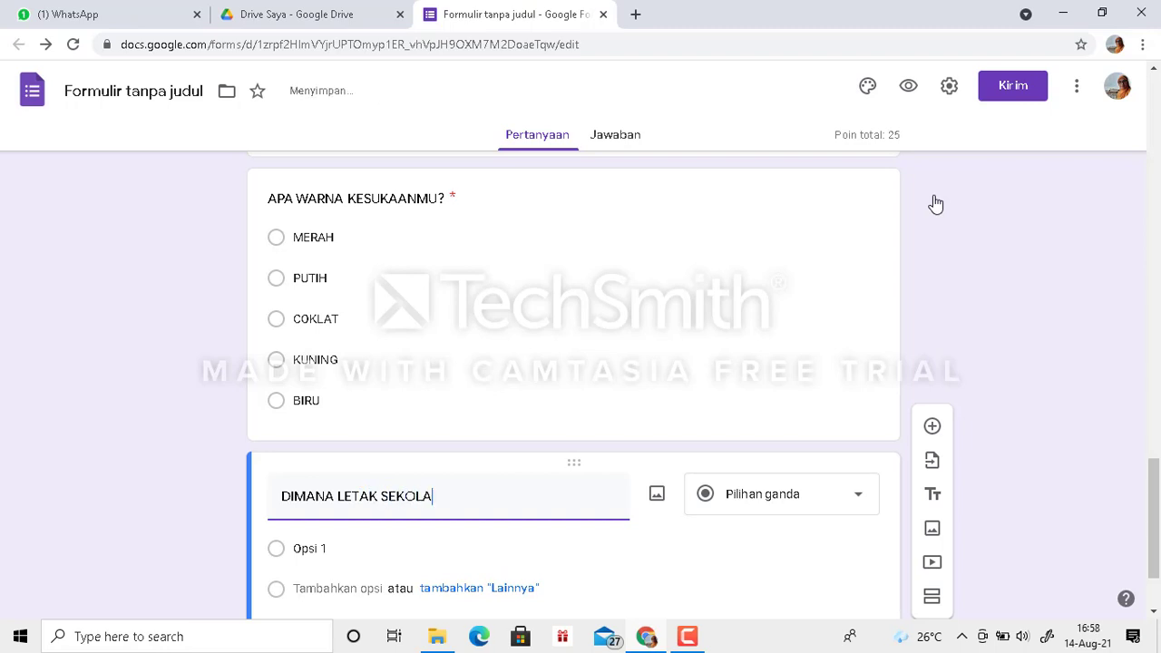
pyautogui.write('HMU?')
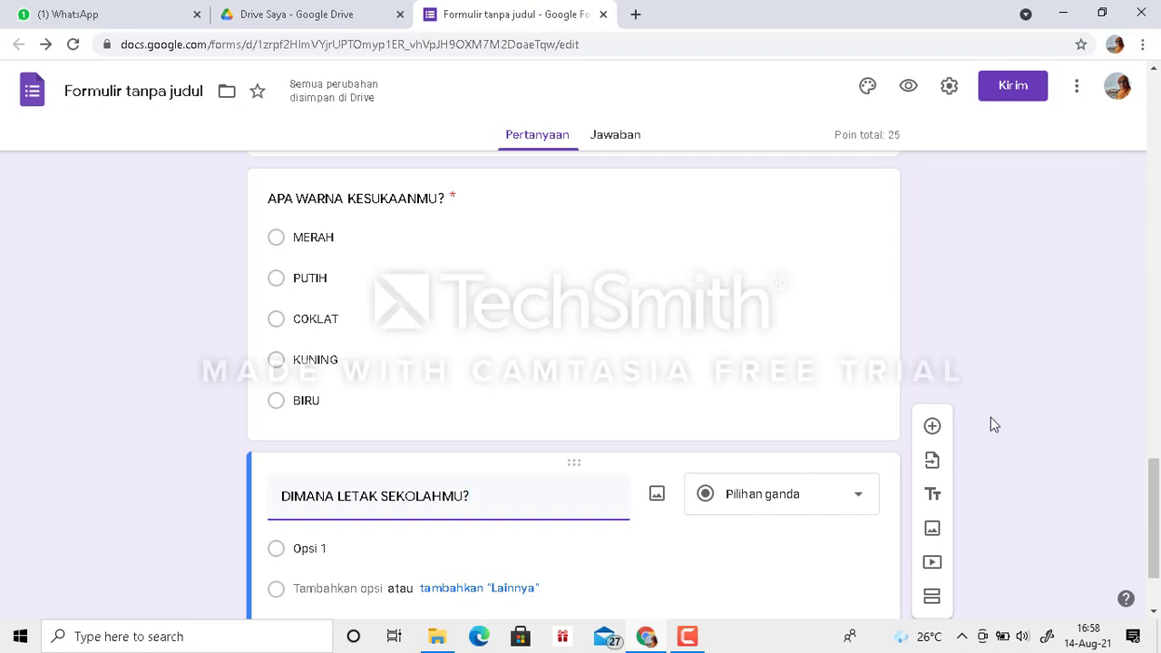
# - Make the "DIMANA LETAK SEKOLAHMU?" question required and enter RUFEI, KAMPUNG BARU and REMU as its first three options
pyautogui.moveTo(1157, 472); pyautogui.dragTo(1157, 501)
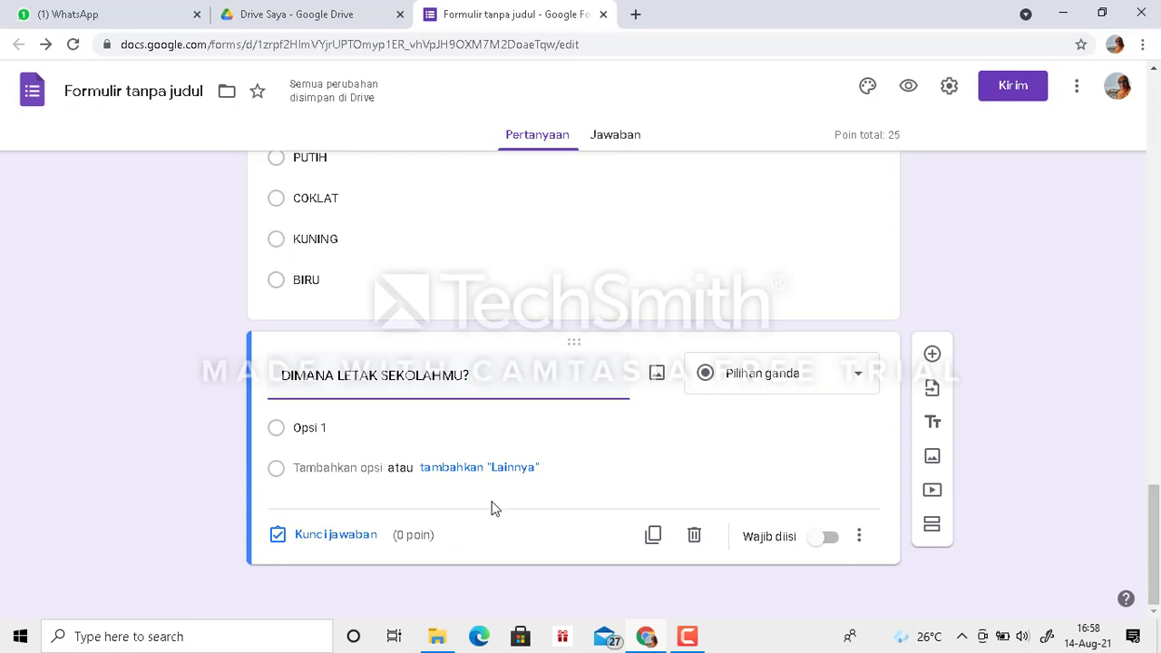
pyautogui.click(822, 540)
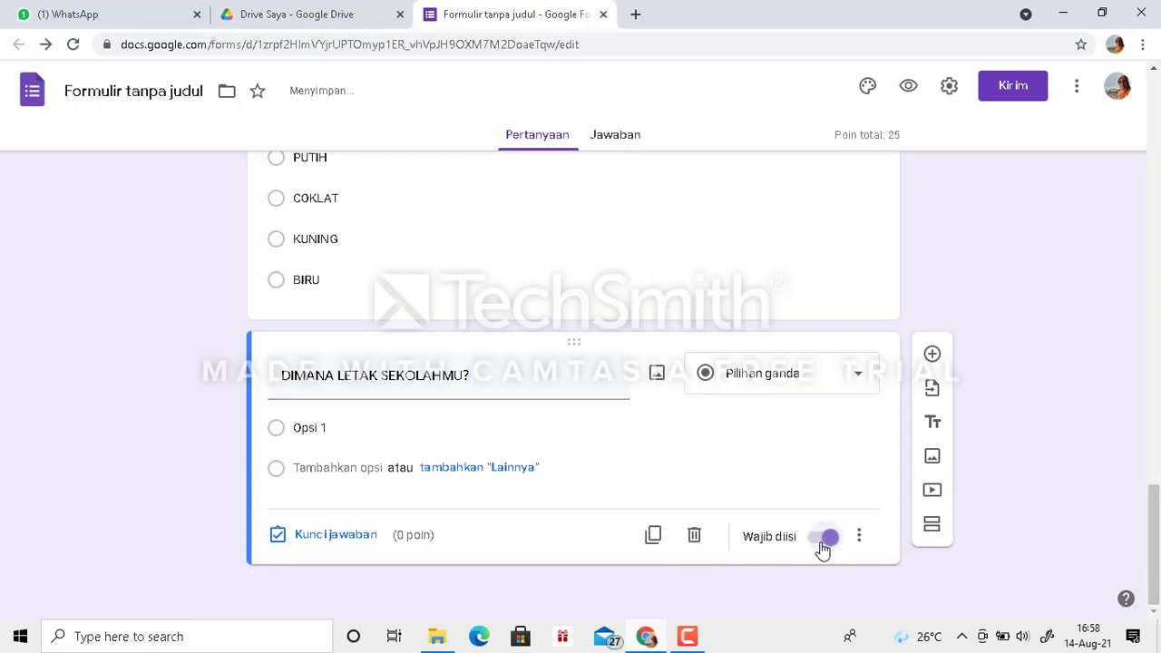
pyautogui.click(306, 431)
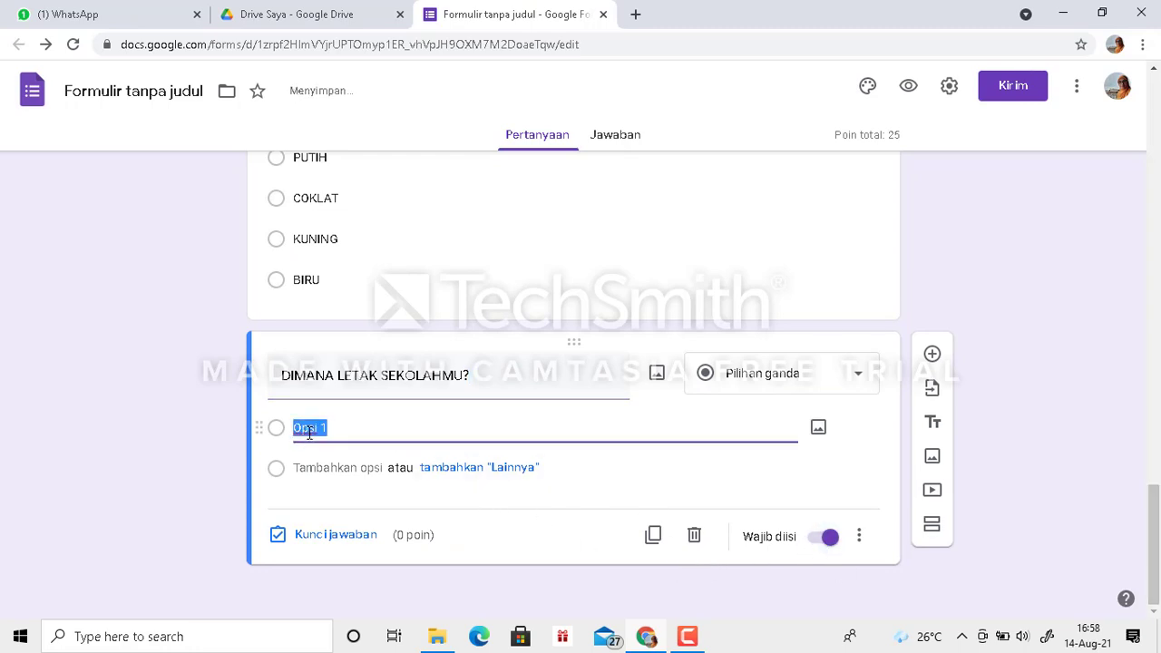
pyautogui.write('RUTEN')
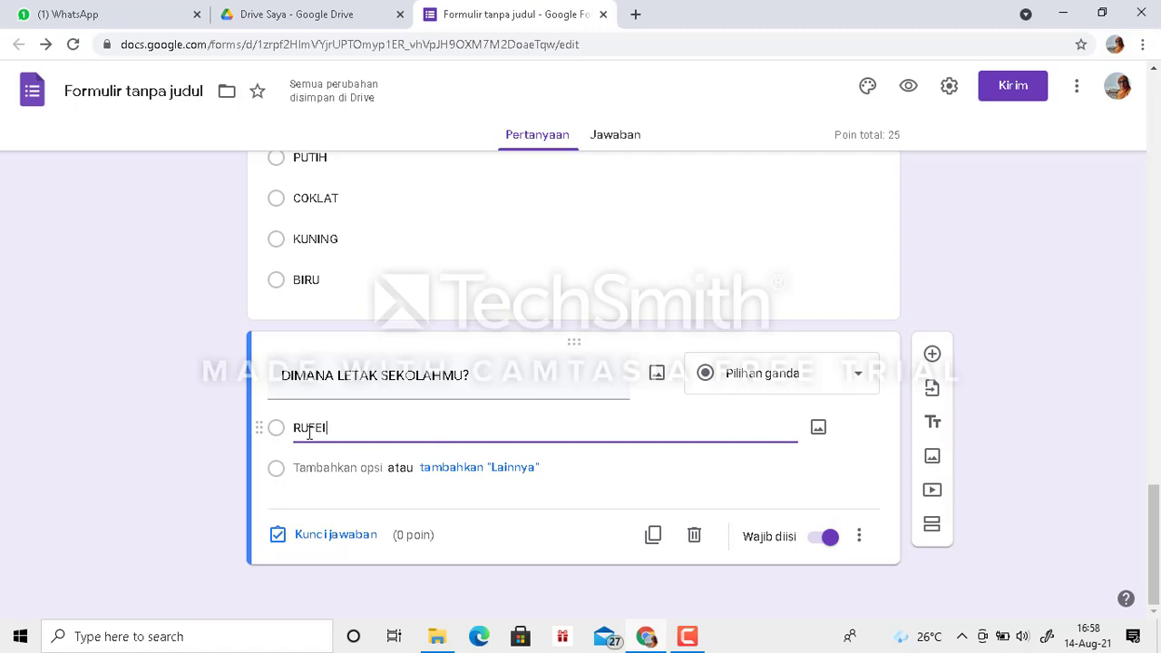
pyautogui.press('Return')
pyautogui.write('KAMPU')
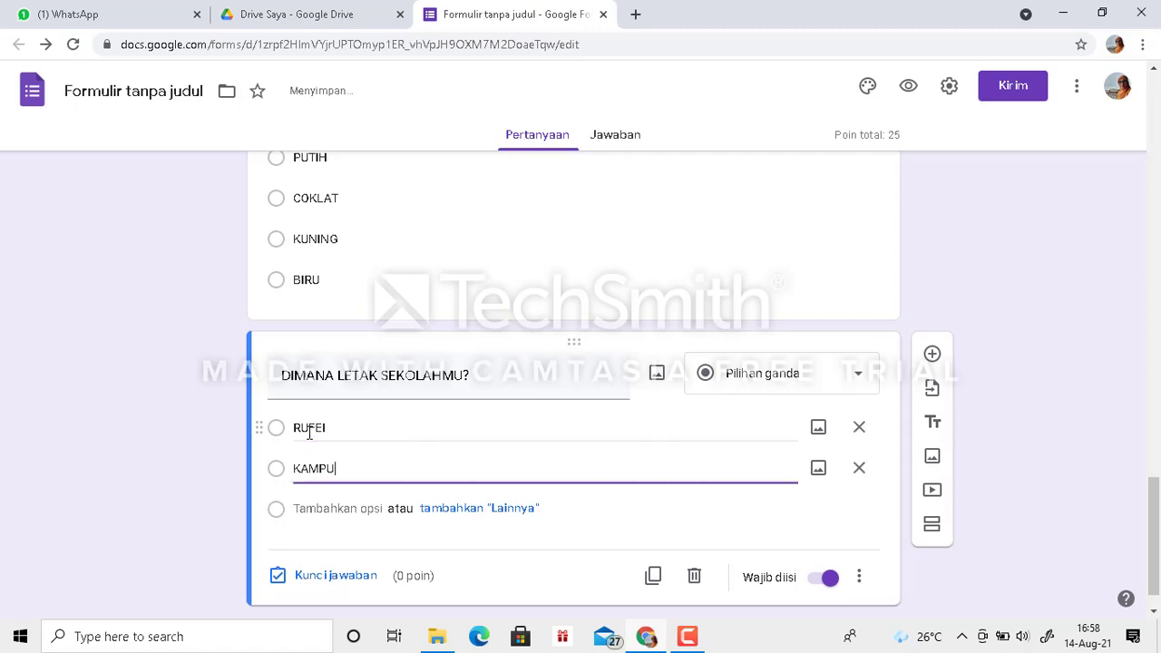
pyautogui.write('NG BARU')
pyautogui.press('Return')
pyautogui.write('REMU')
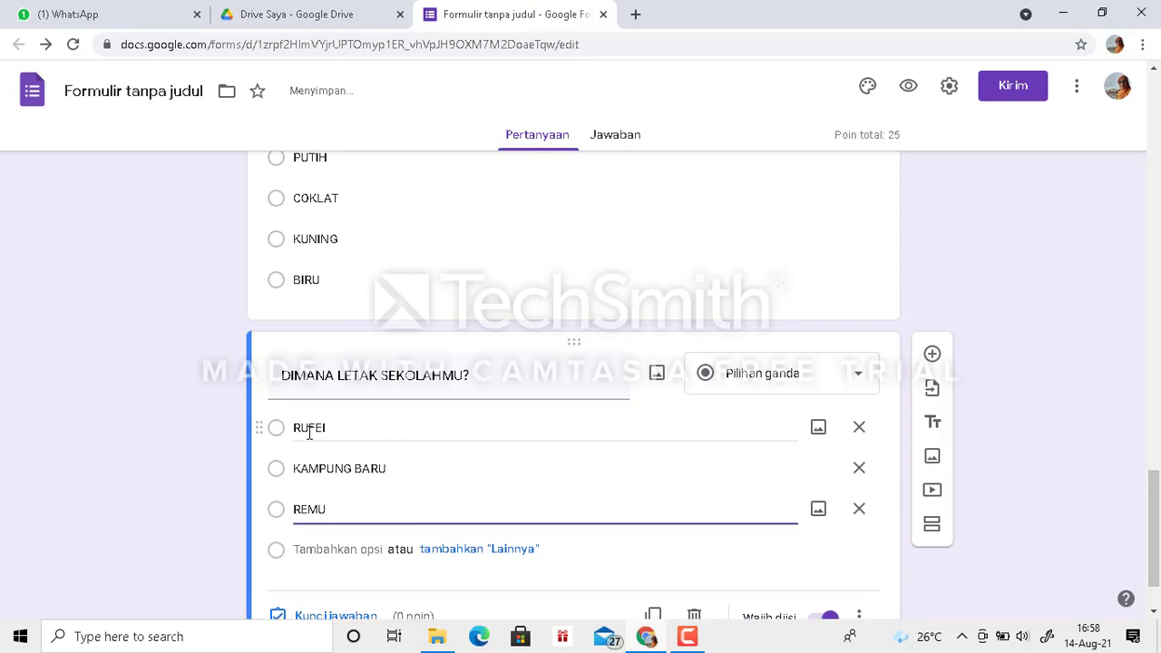
# - Add KILO and AIMAS as the fourth and fifth options of the school-location question
pyautogui.press('Return')
pyautogui.write('K')
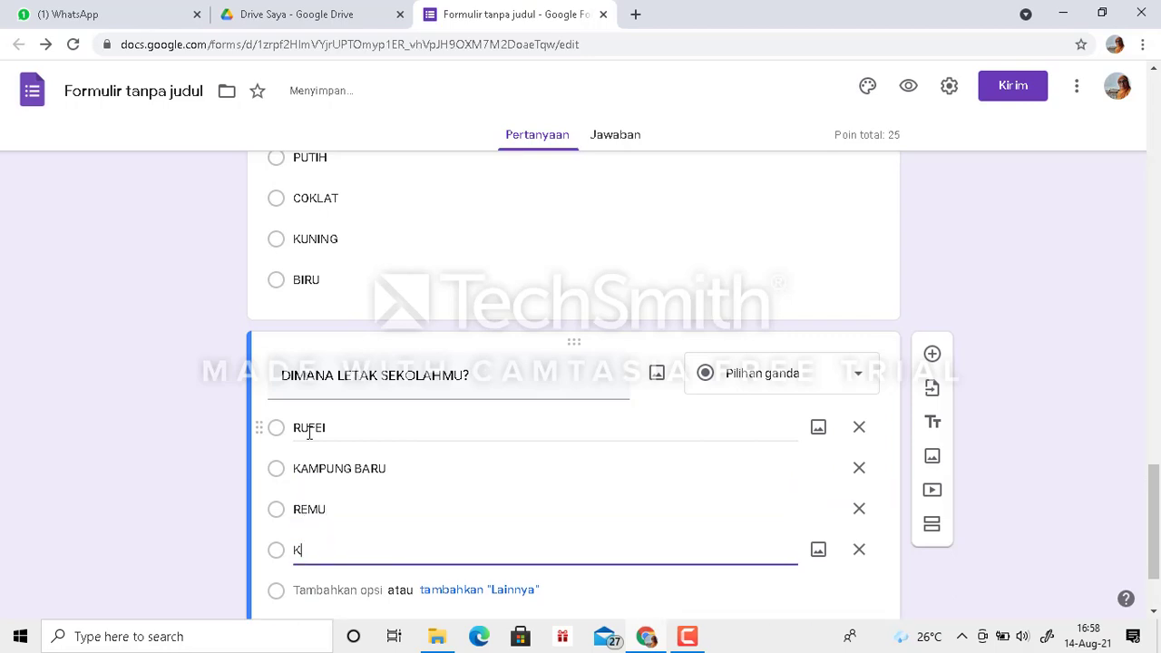
pyautogui.write('ILO')
pyautogui.press('Return')
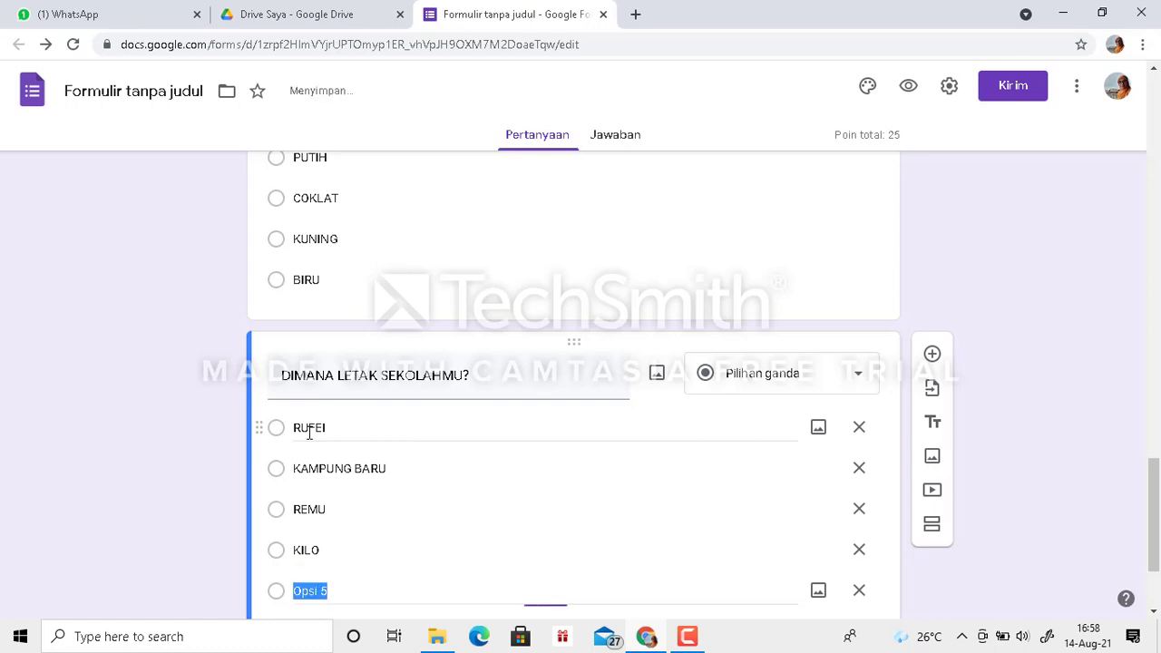
pyautogui.write('KAB')
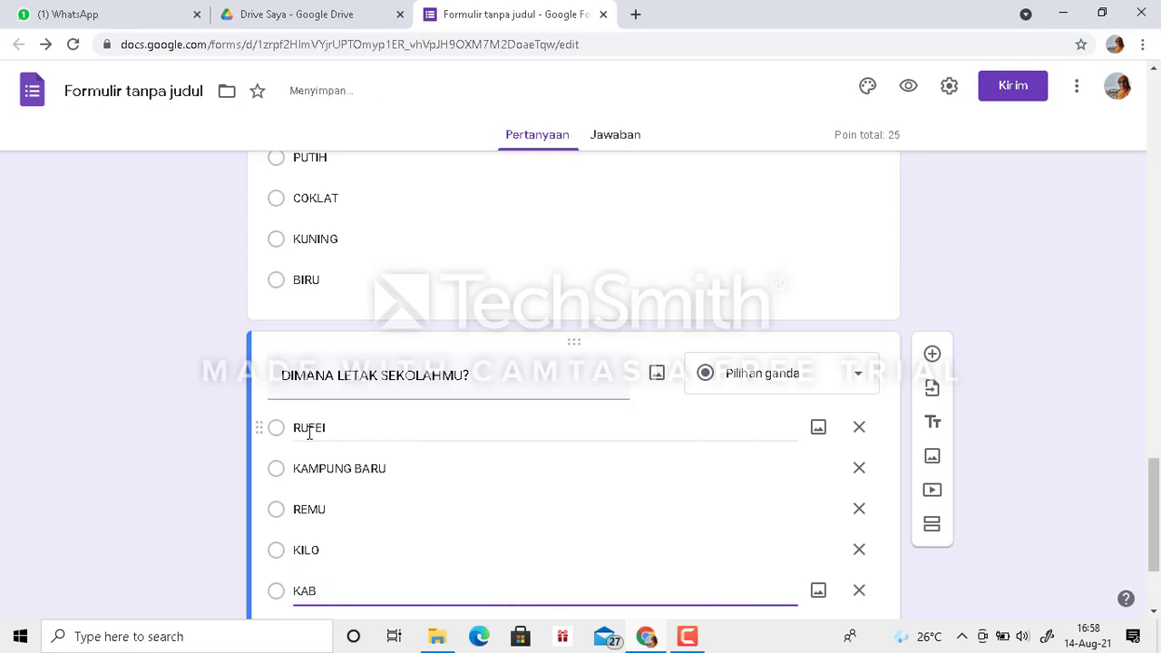
pyautogui.press('BackSpace')
pyautogui.press('BackSpace')
pyautogui.press('BackSpace')
pyautogui.write('AIMAS')
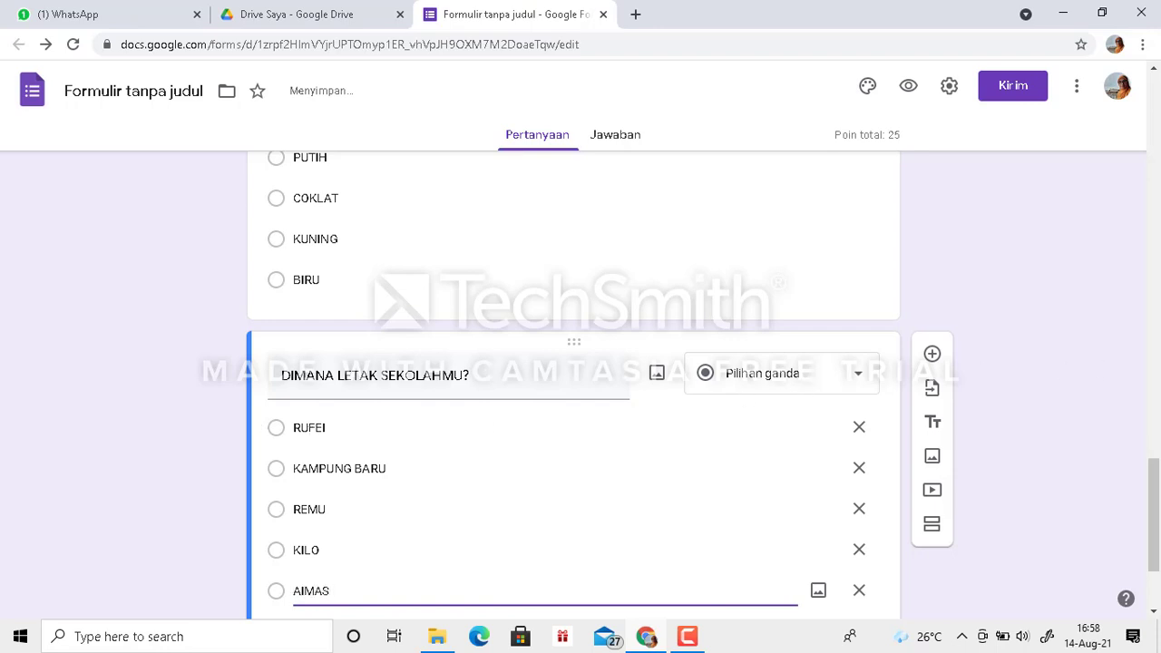
# - Set the school-location question's answer key to KAMPUNG BARU and its value to 25 points
pyautogui.scroll(-2, 1157, 530)
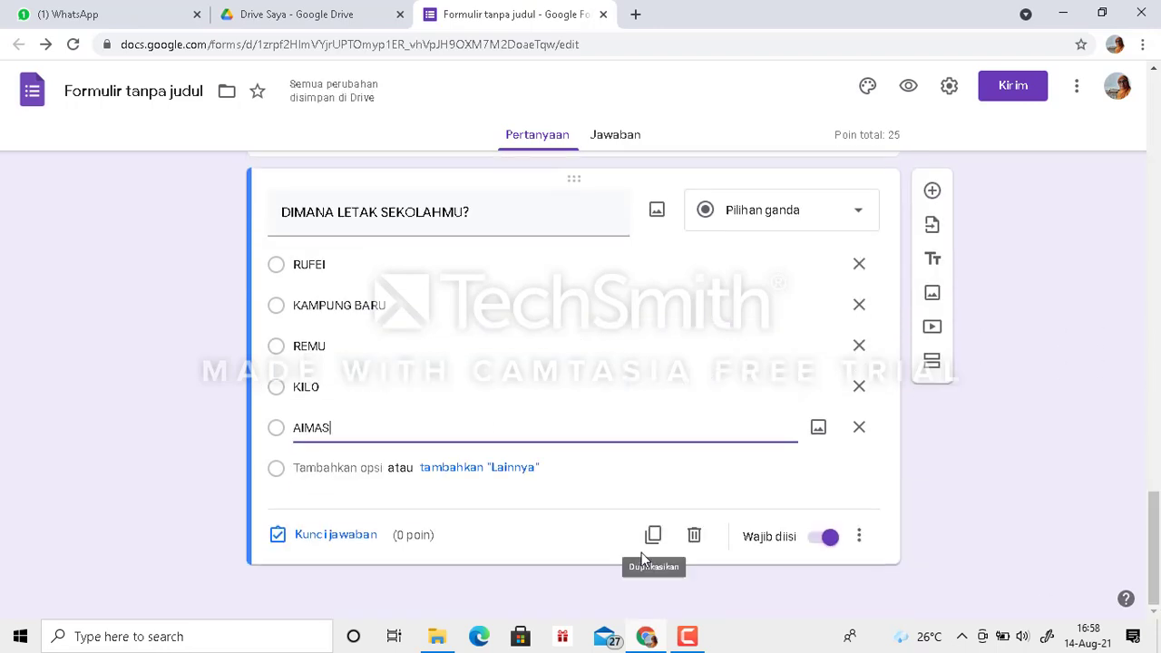
pyautogui.click(329, 541)
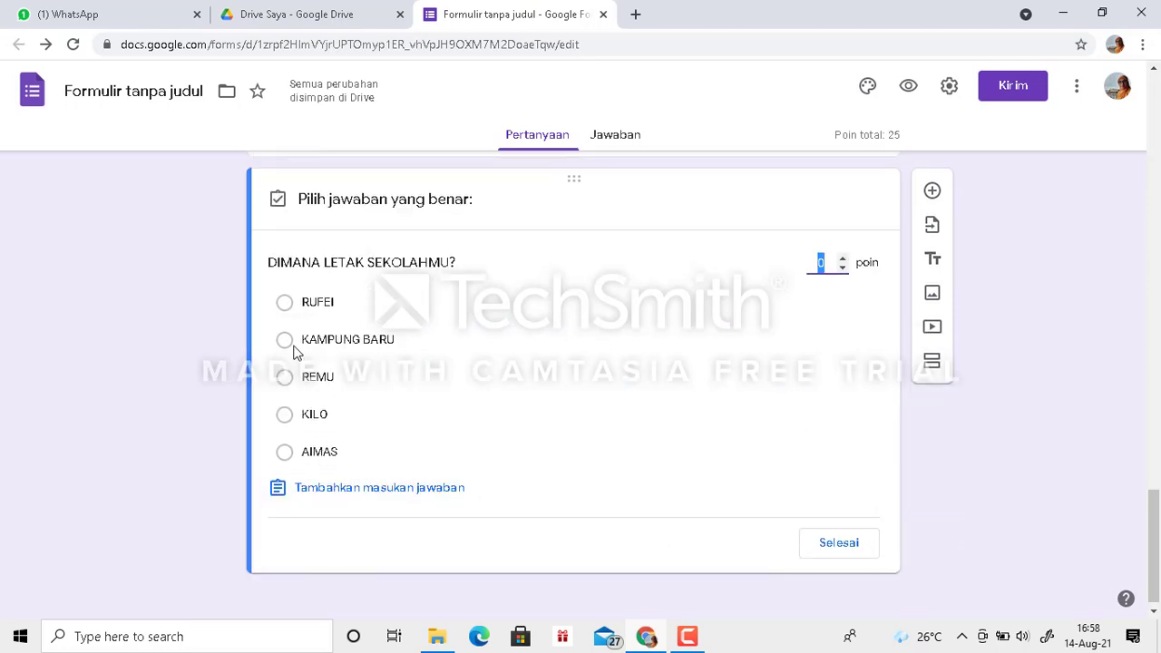
pyautogui.click(285, 341)
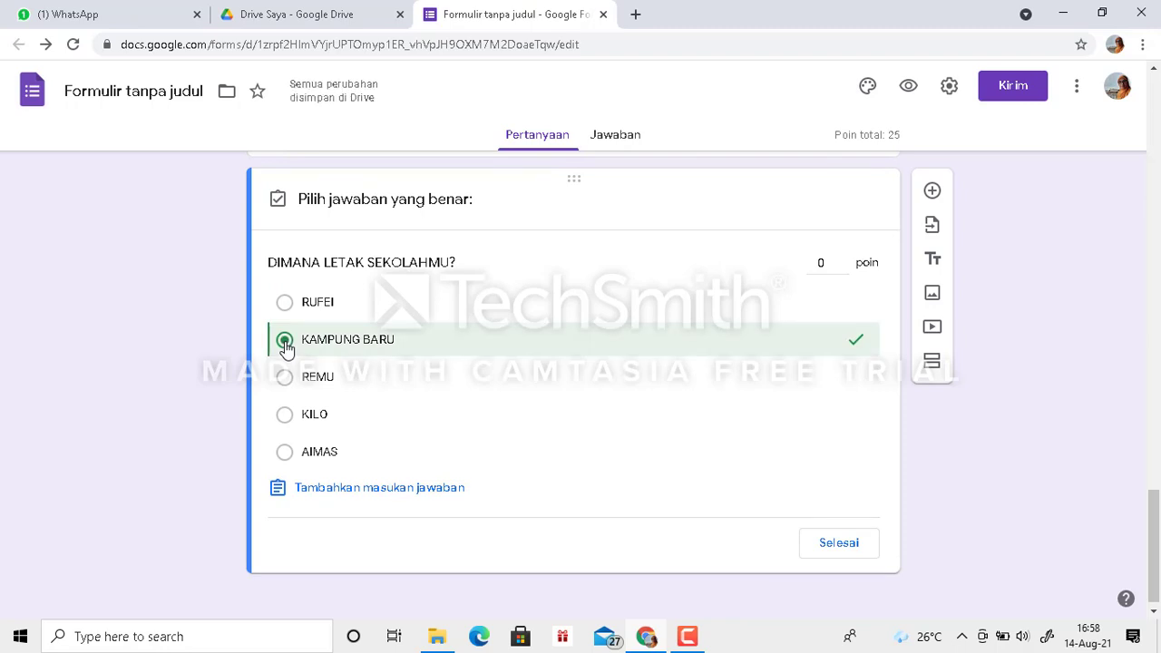
pyautogui.click(821, 265)
pyautogui.write('25')
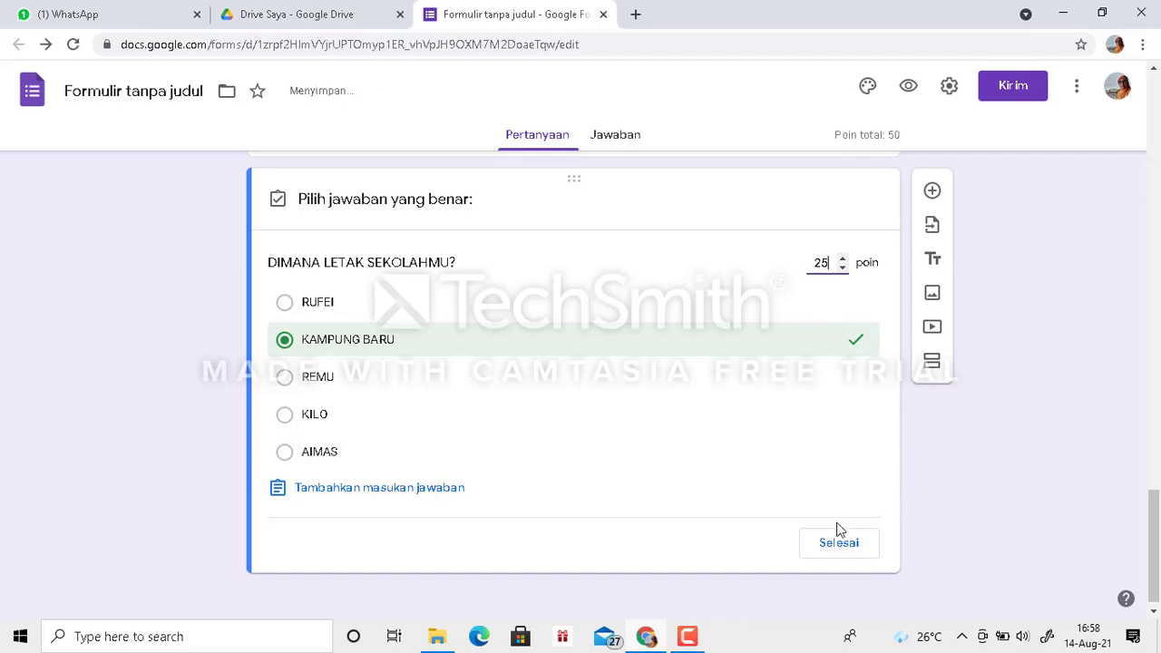
pyautogui.click(839, 544)
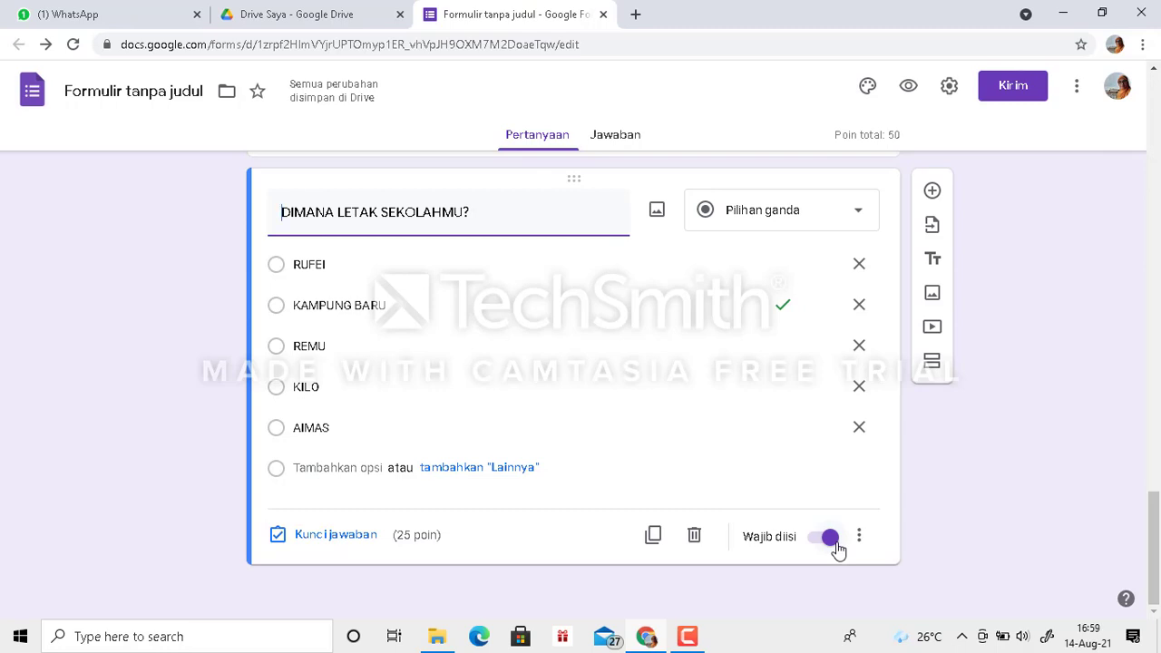
# - Add a new section after the school-location question and title it "SOAL ESSAY"
pyautogui.click(933, 364)
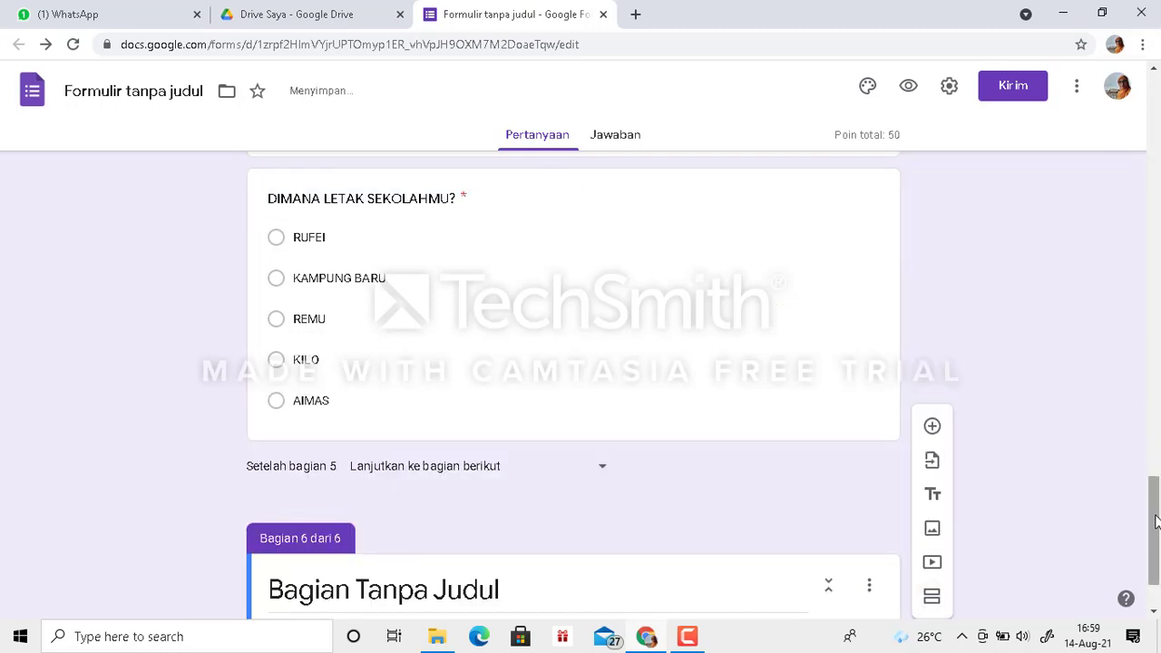
pyautogui.moveTo(1157, 521); pyautogui.dragTo(1156, 547)
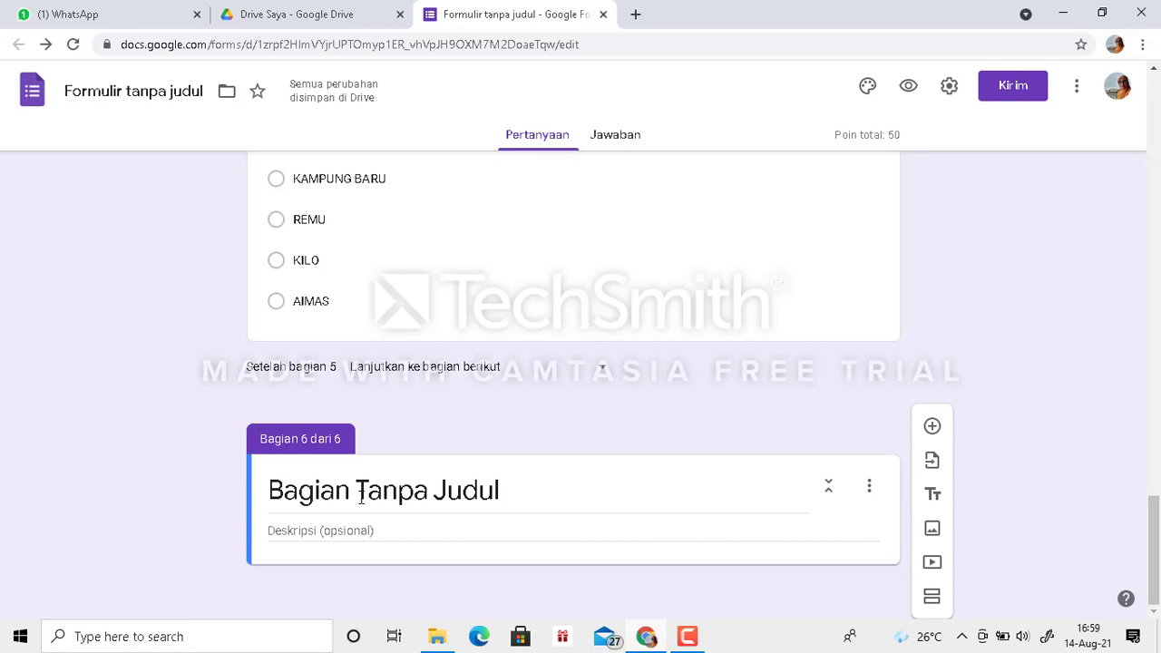
pyautogui.click(361, 498)
pyautogui.write('SOAL ')
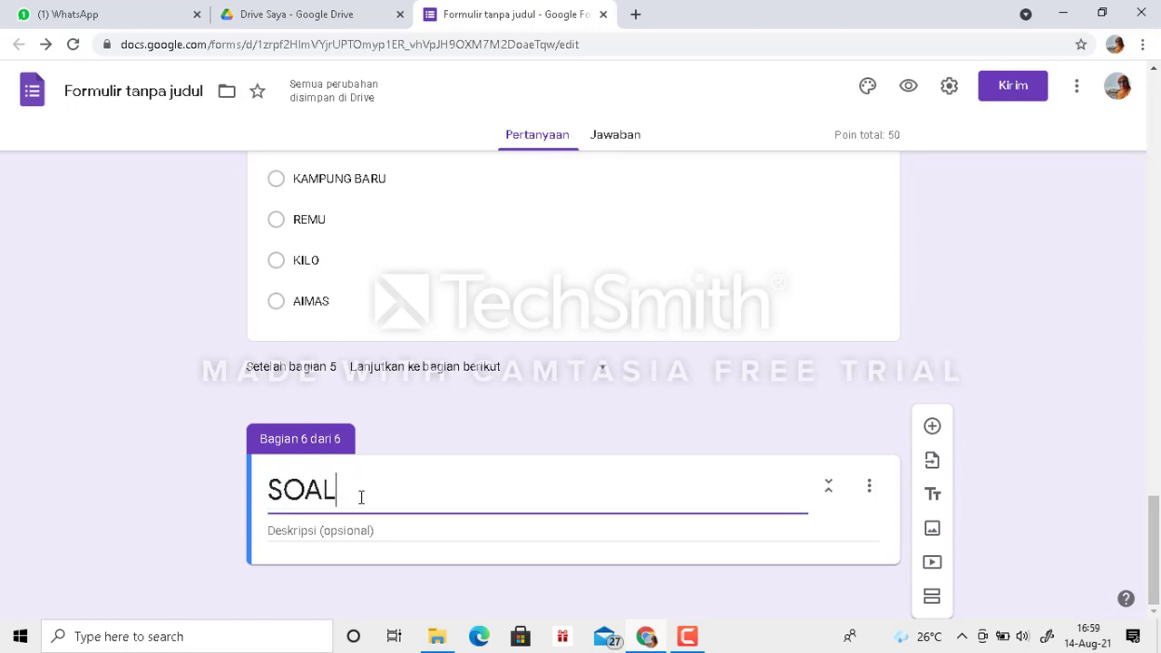
pyautogui.write('ESSAY')
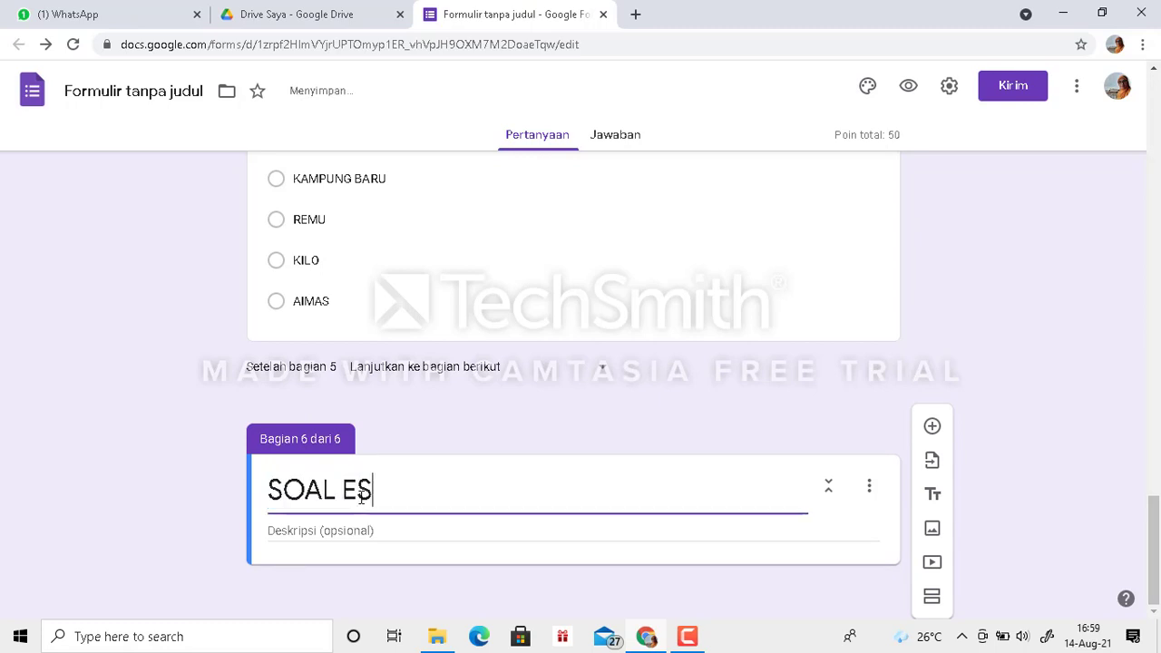
# - Enter "JAWABLAH PERTANYAAN DIBAWAH INI DENGAN BENAR" as the description of the SOAL ESSAY section
pyautogui.click(322, 531)
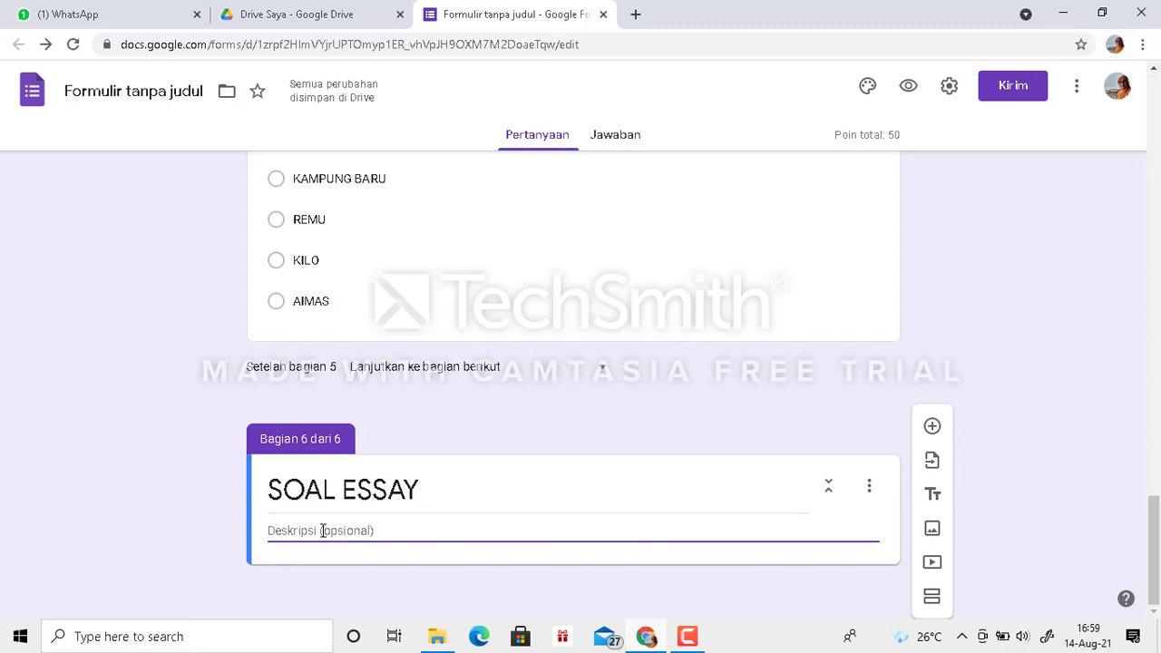
pyautogui.write('JAWABLAH')
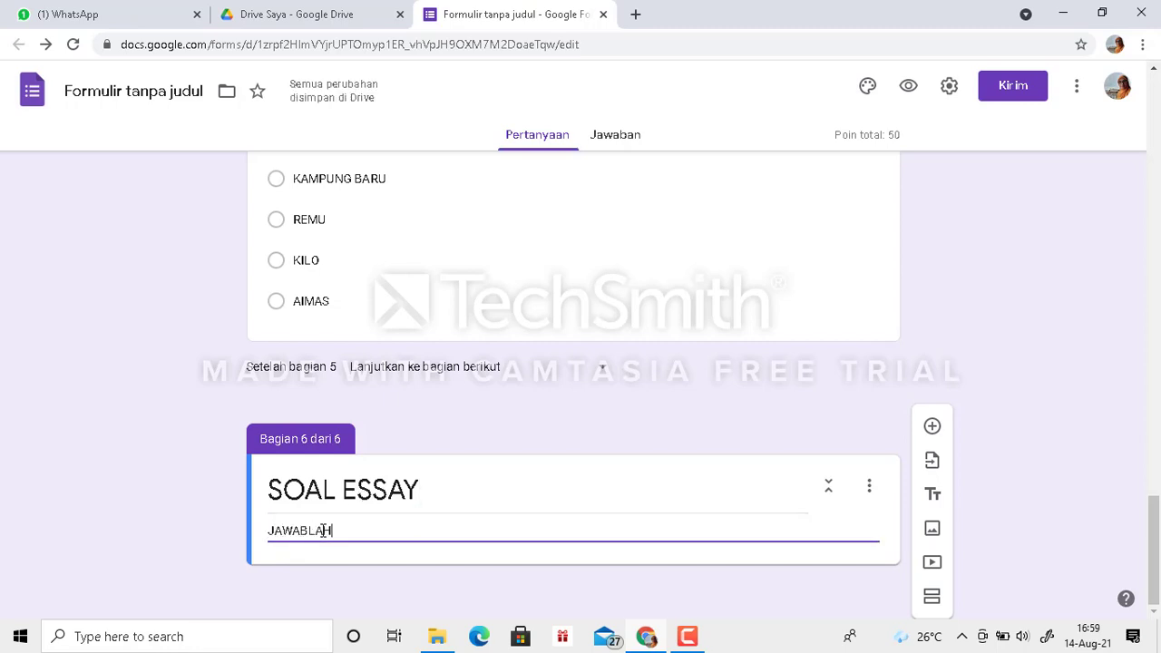
pyautogui.write(' PERTANYA')
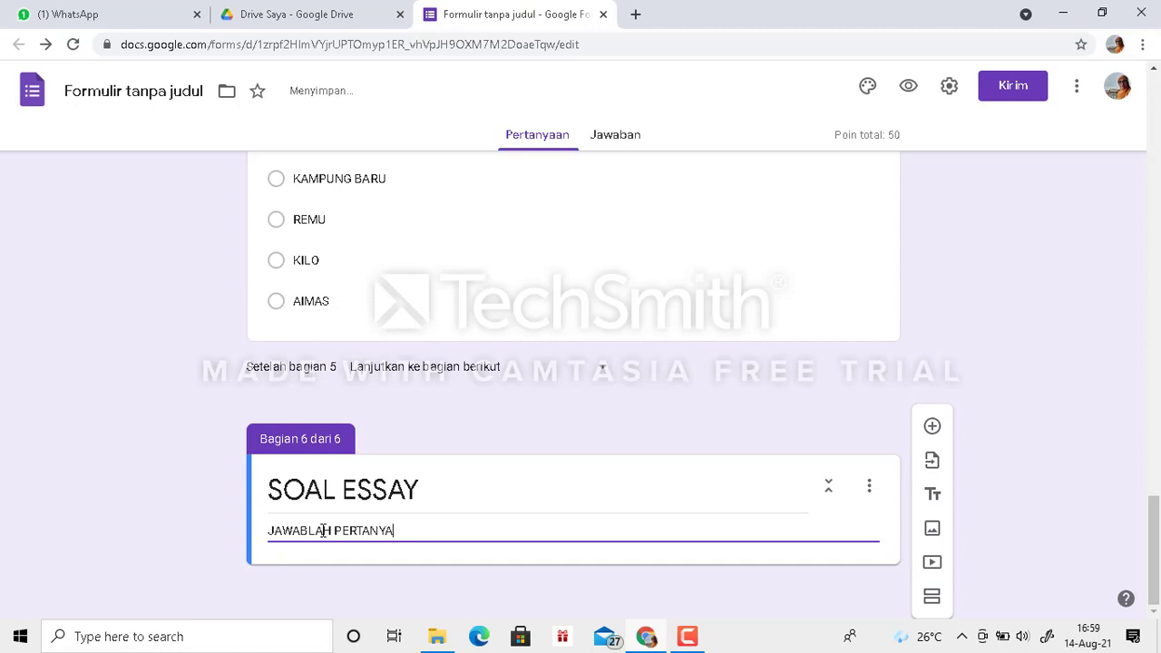
pyautogui.write('AN DIBAWAH')
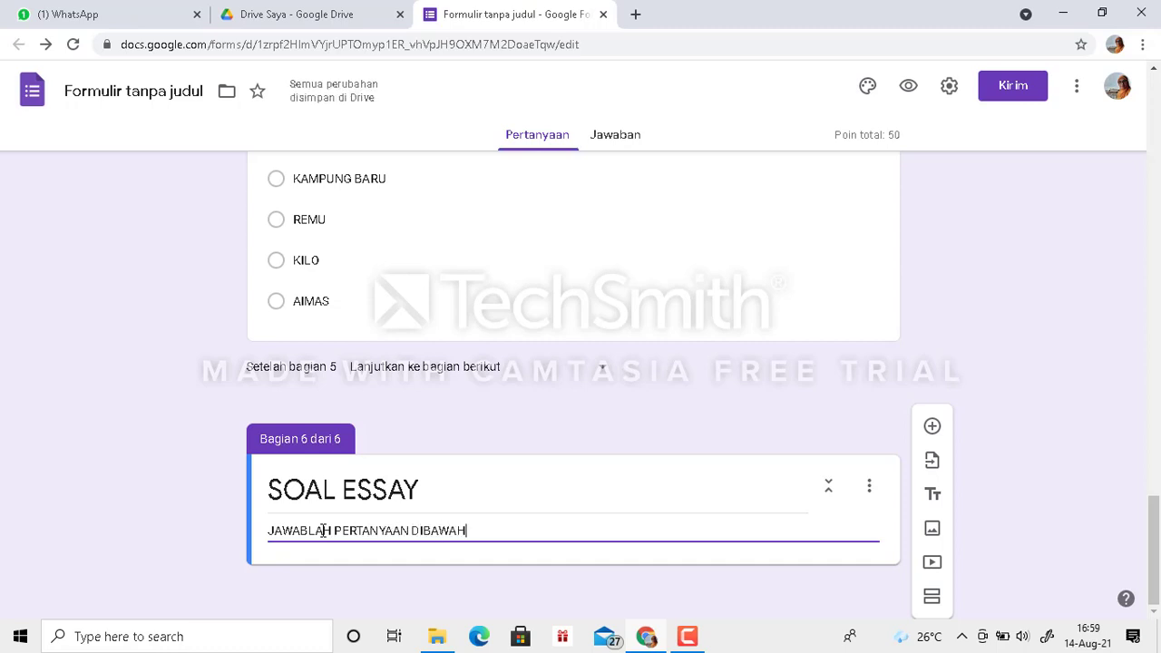
pyautogui.write(' INI DENGAN BENAR')
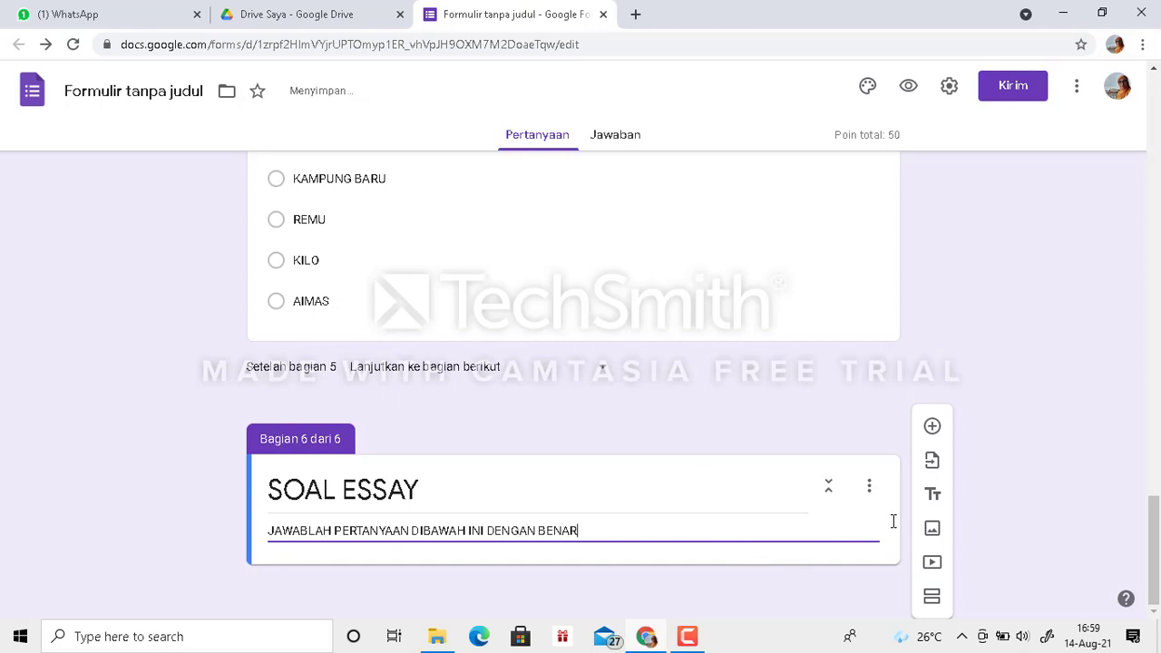
# - Add a short-answer question (Jawaban singkat) titled "SIAPA NAMA WALIKELASMU?" to the SOAL ESSAY section
pyautogui.click(932, 427)
pyautogui.moveTo(1155, 544); pyautogui.dragTo(1158, 585)
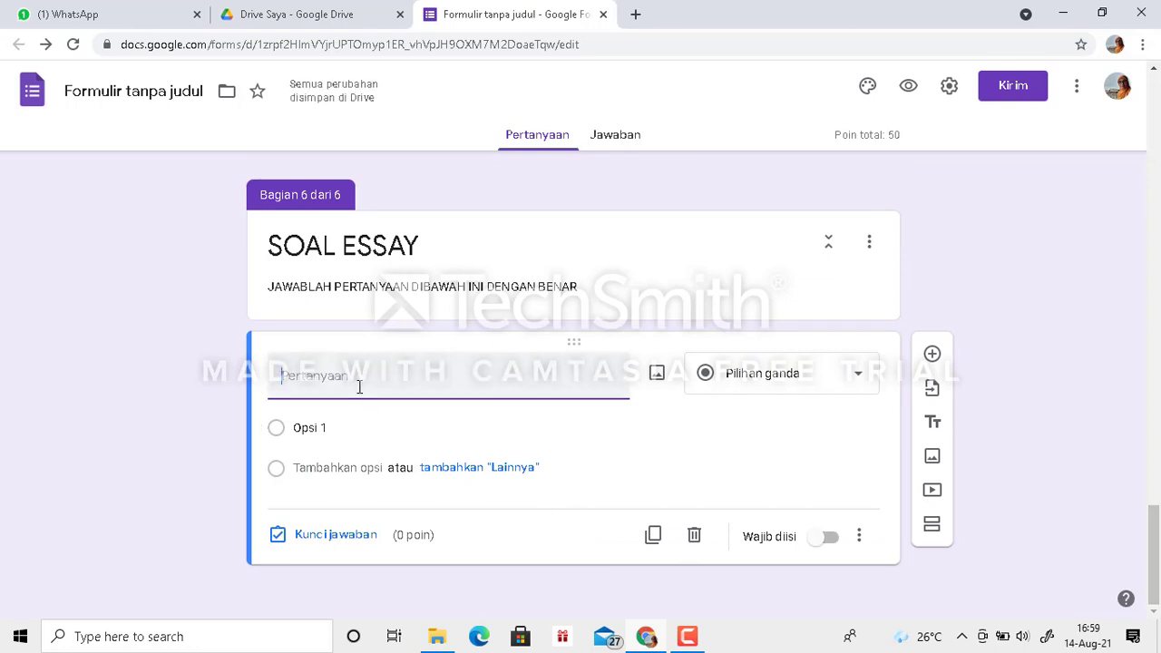
pyautogui.write('SIAPA NAMA WALIKELASMU?')
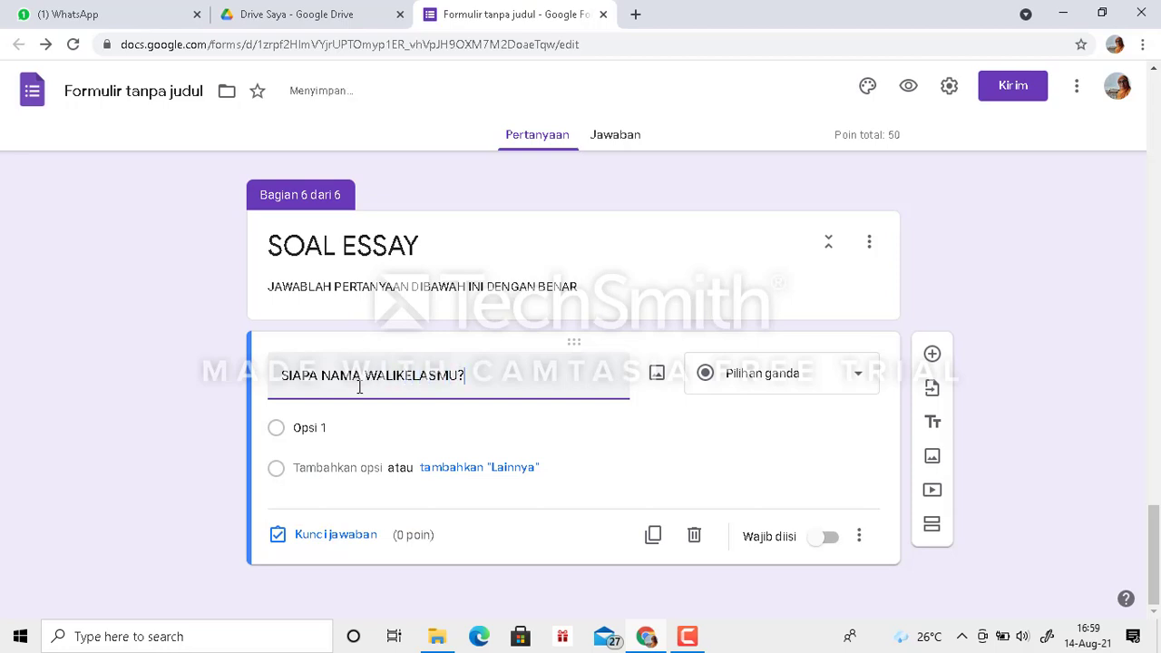
pyautogui.click(861, 380)
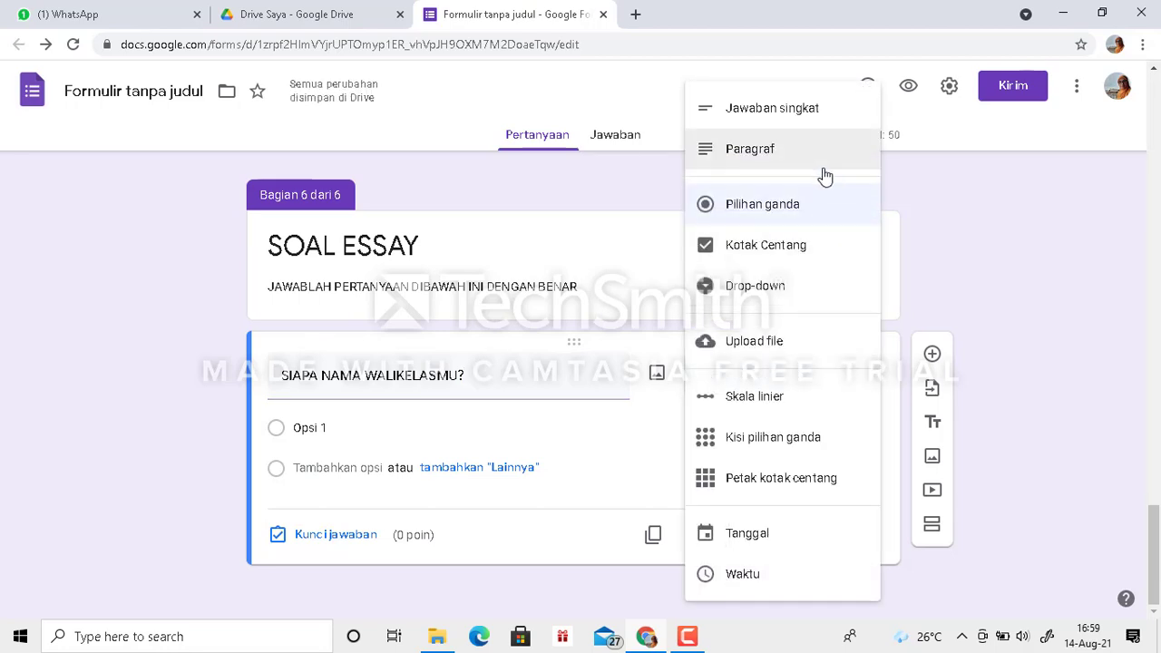
pyautogui.click(761, 111)
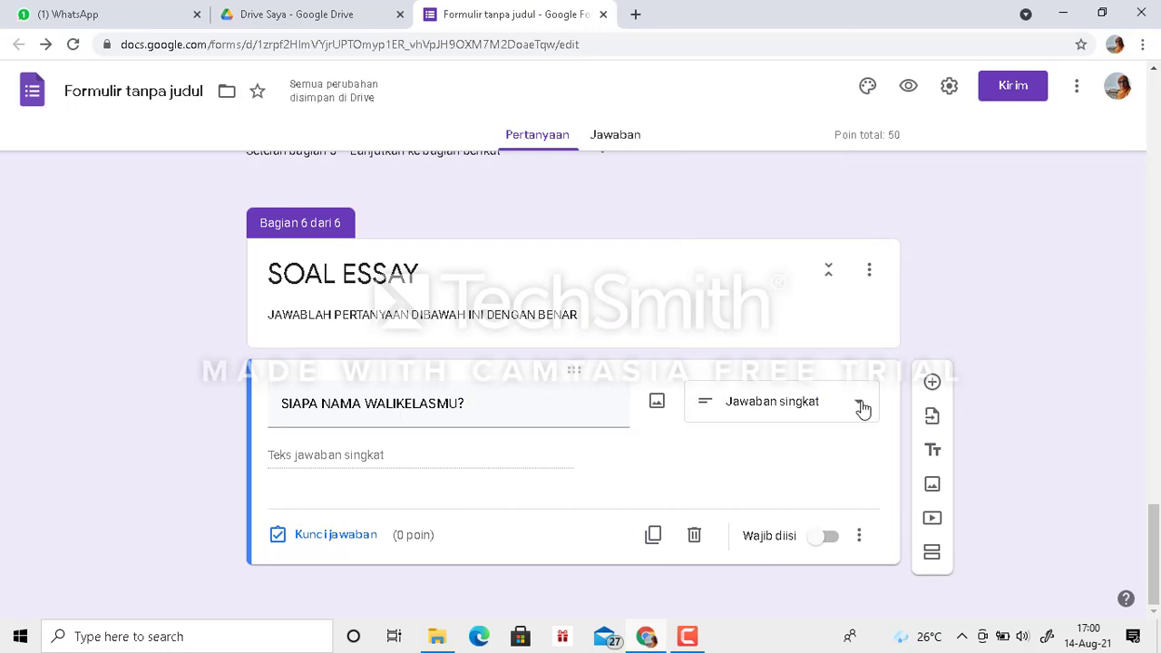
# - Make the homeroom-teacher question required and open its answer key
pyautogui.click(828, 539)
pyautogui.click(354, 540)
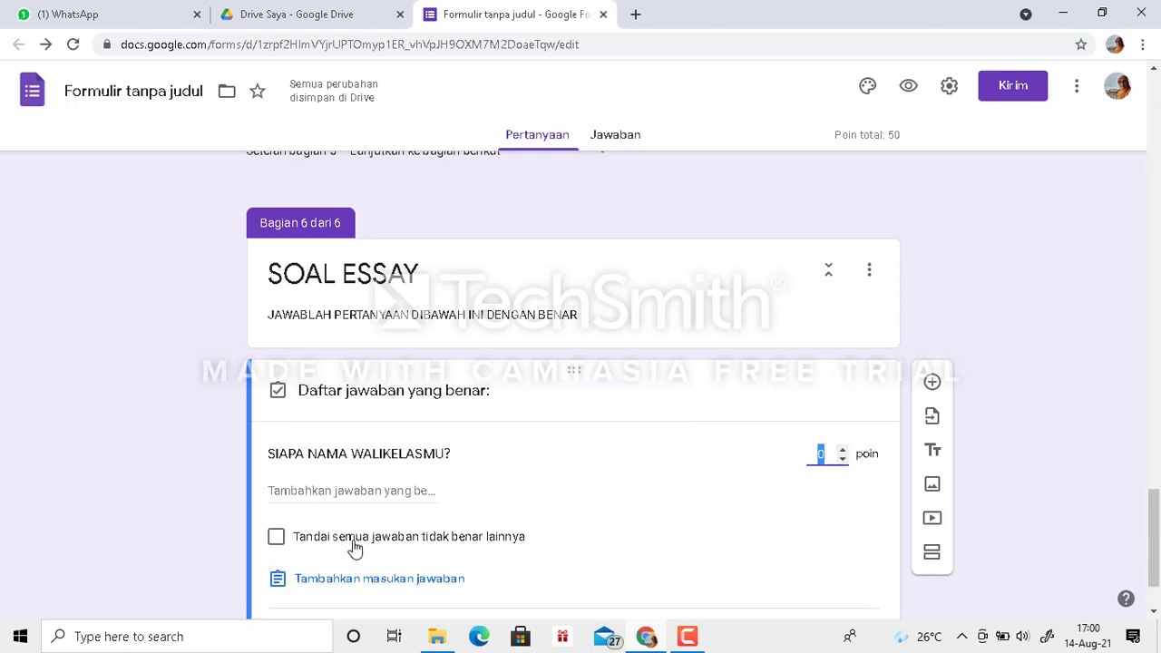
# - Try entering the homeroom teacher's name as a correct answer in capitals and in lowercase, removing each entry
pyautogui.click(345, 490)
pyautogui.write('DESI')
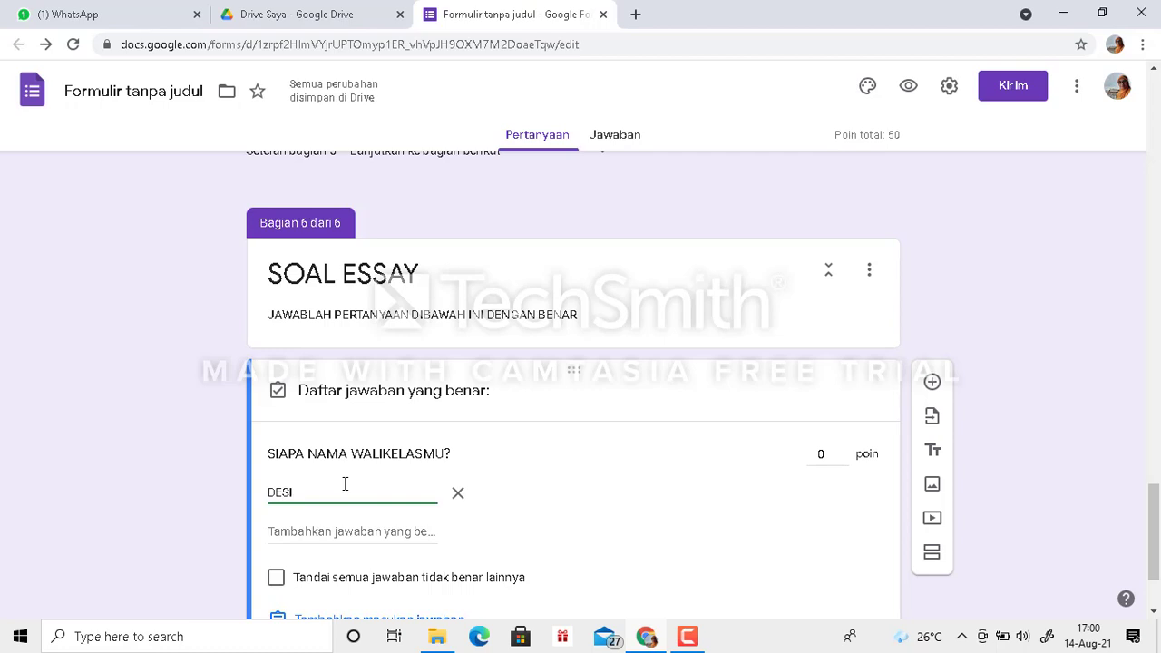
pyautogui.press('BackSpace')
pyautogui.press('BackSpace')
pyautogui.press('BackSpace')
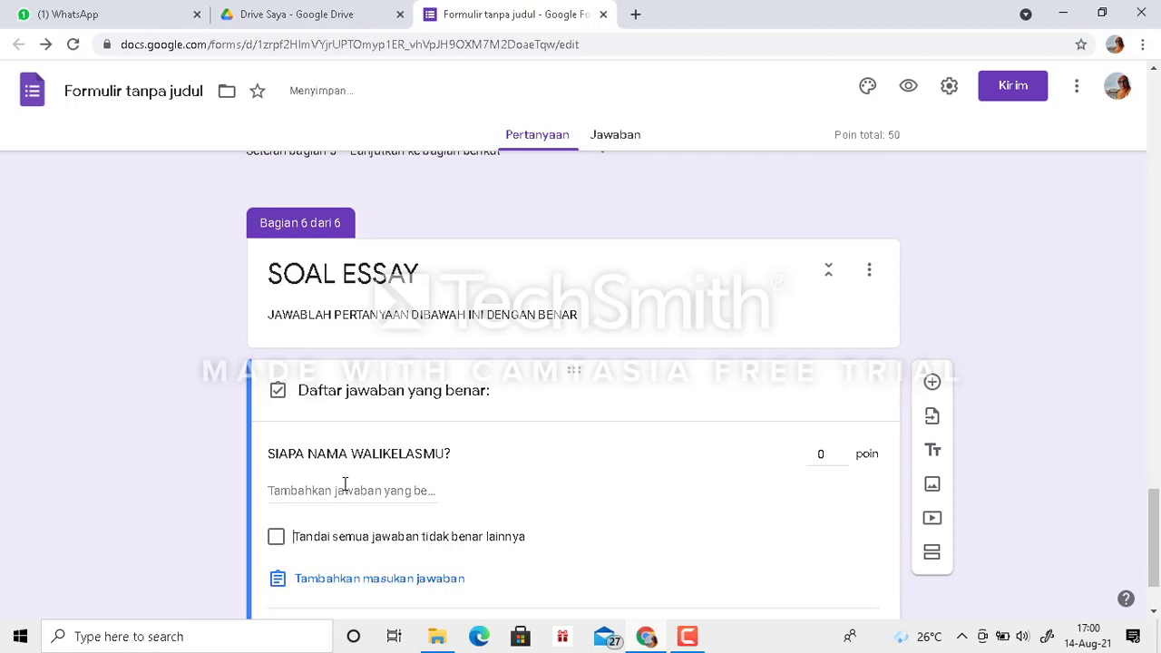
pyautogui.click(345, 490)
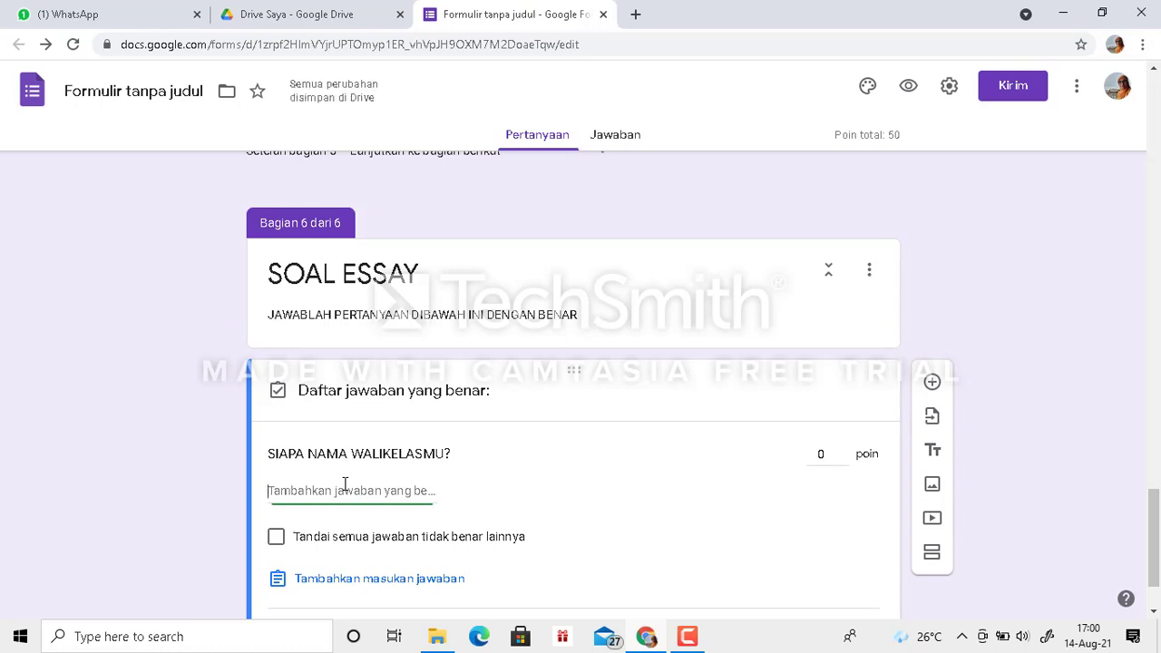
pyautogui.write('desi')
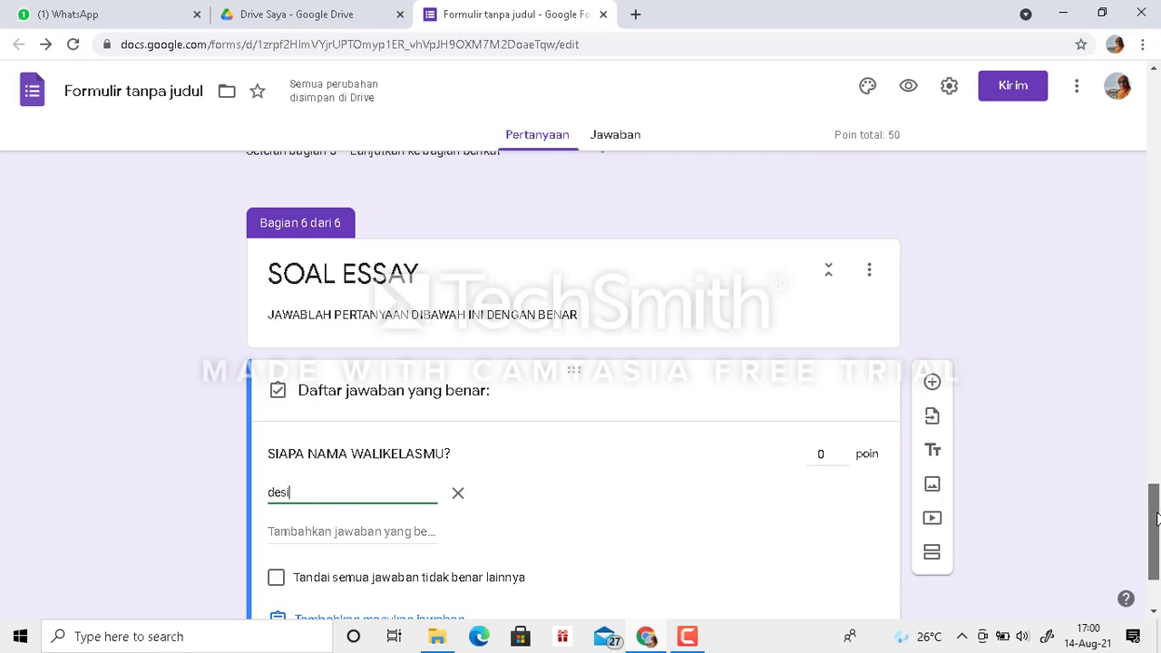
pyautogui.moveTo(1157, 517); pyautogui.dragTo(1157, 580)
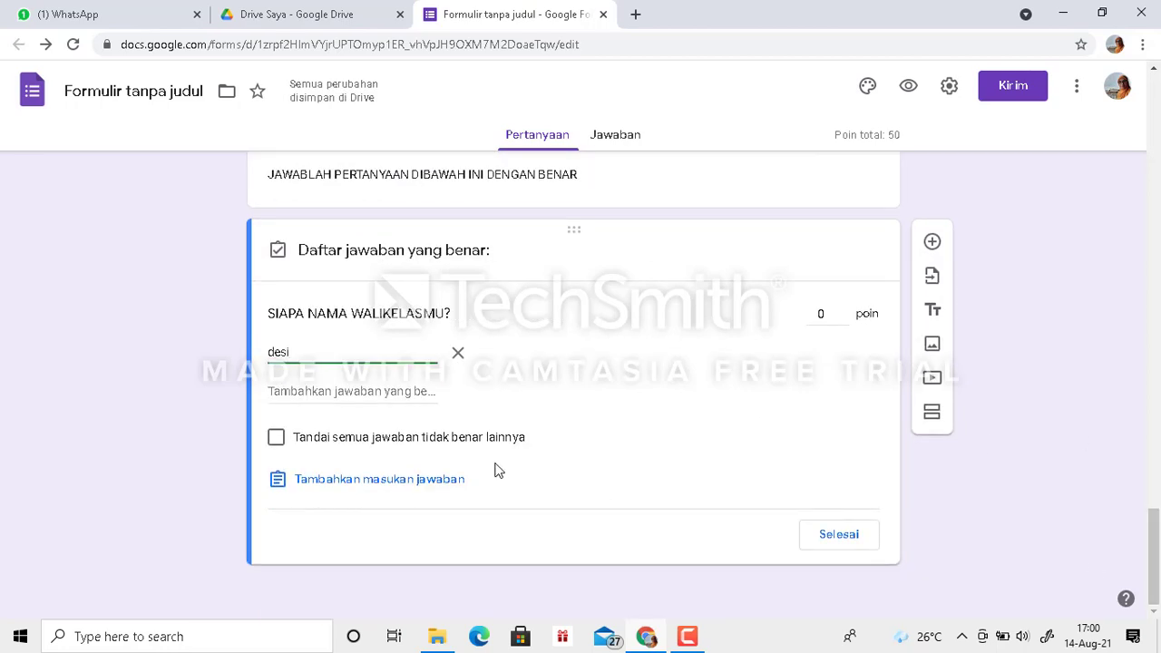
pyautogui.click(460, 354)
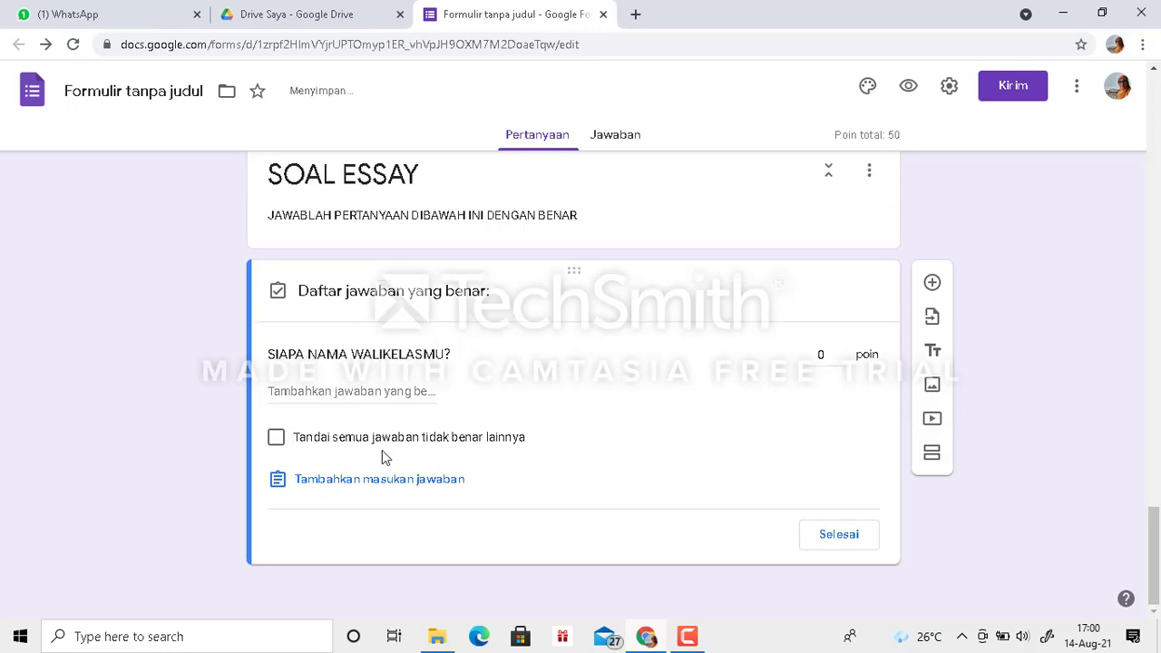
# - Close the homeroom-teacher answer key and add a new question titled "makanan kesukaanmu adalah" to the SOAL ESSAY section
pyautogui.click(835, 534)
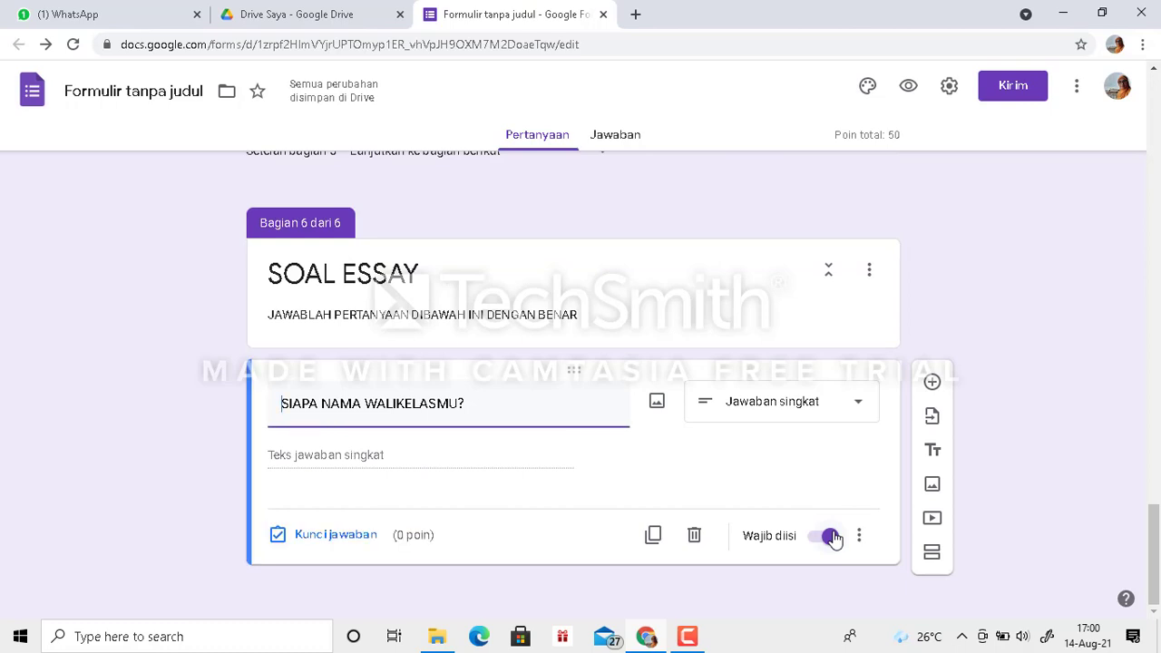
pyautogui.click(932, 385)
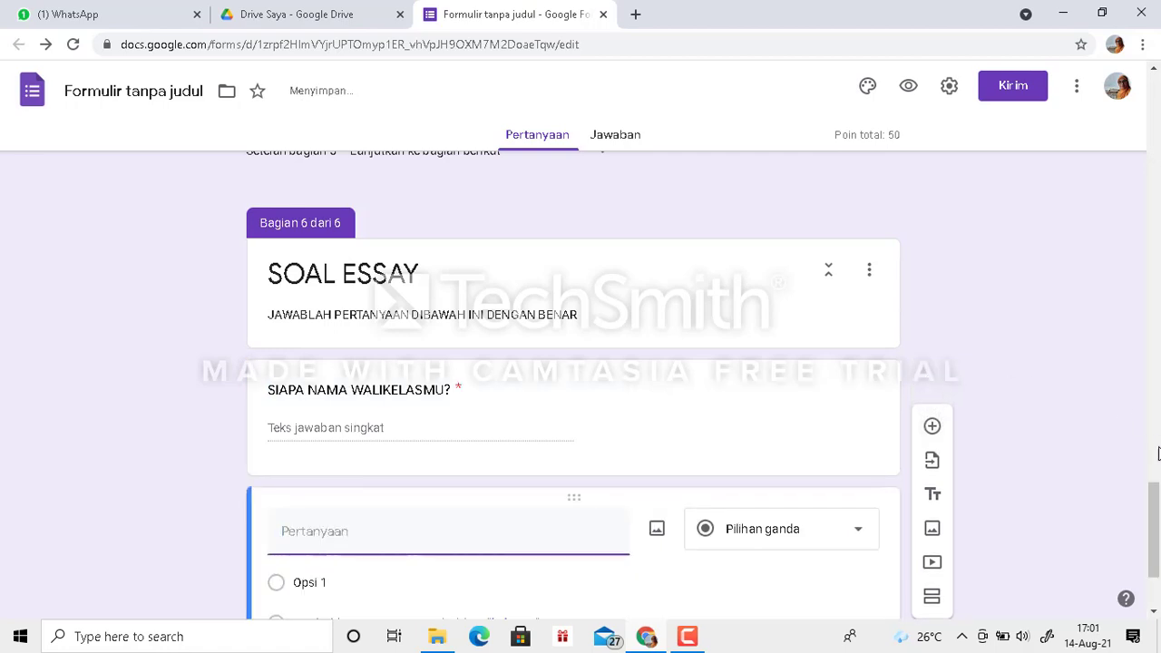
pyautogui.moveTo(1159, 524); pyautogui.dragTo(1157, 573)
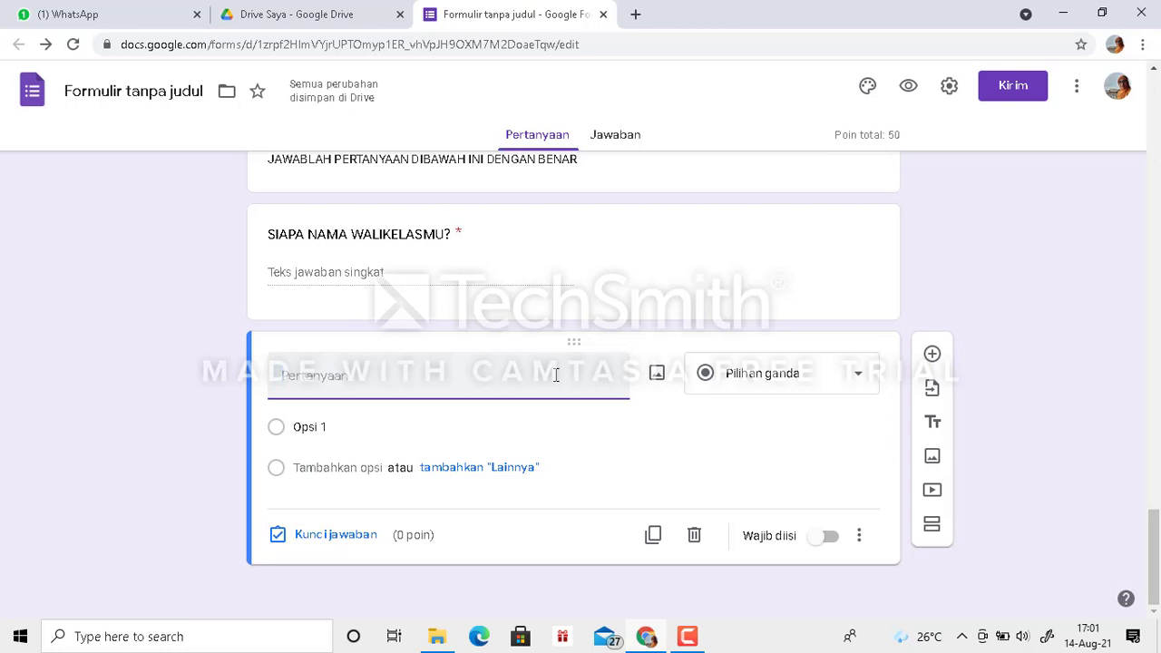
pyautogui.write('makanan kes')
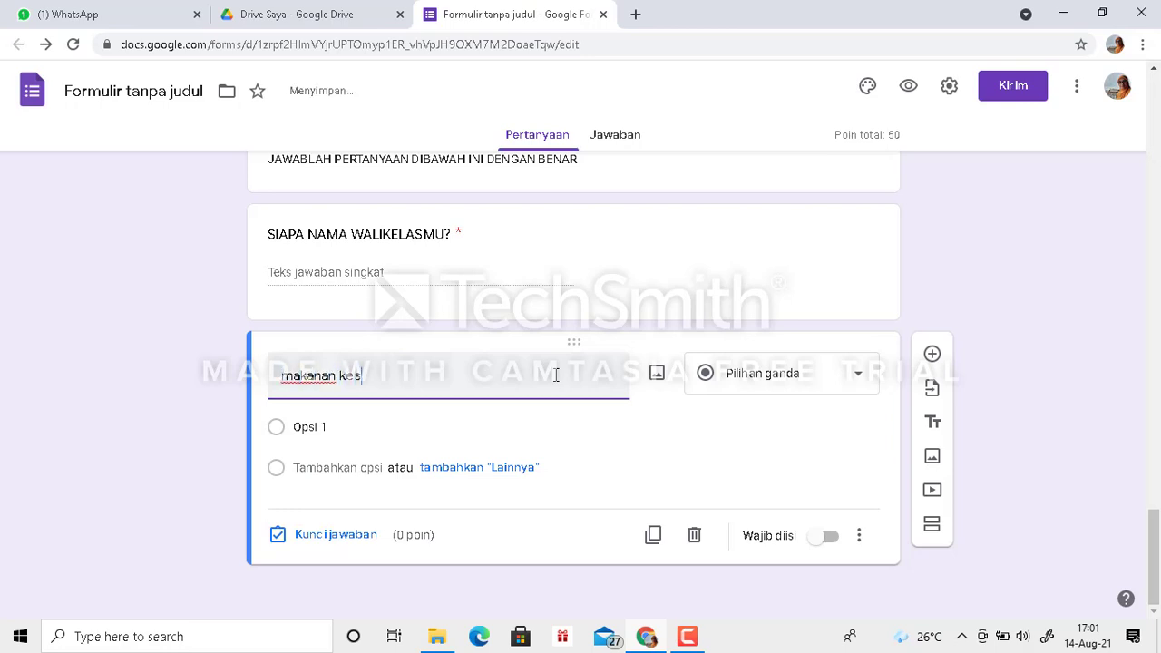
pyautogui.write('ukaanmu adalah')
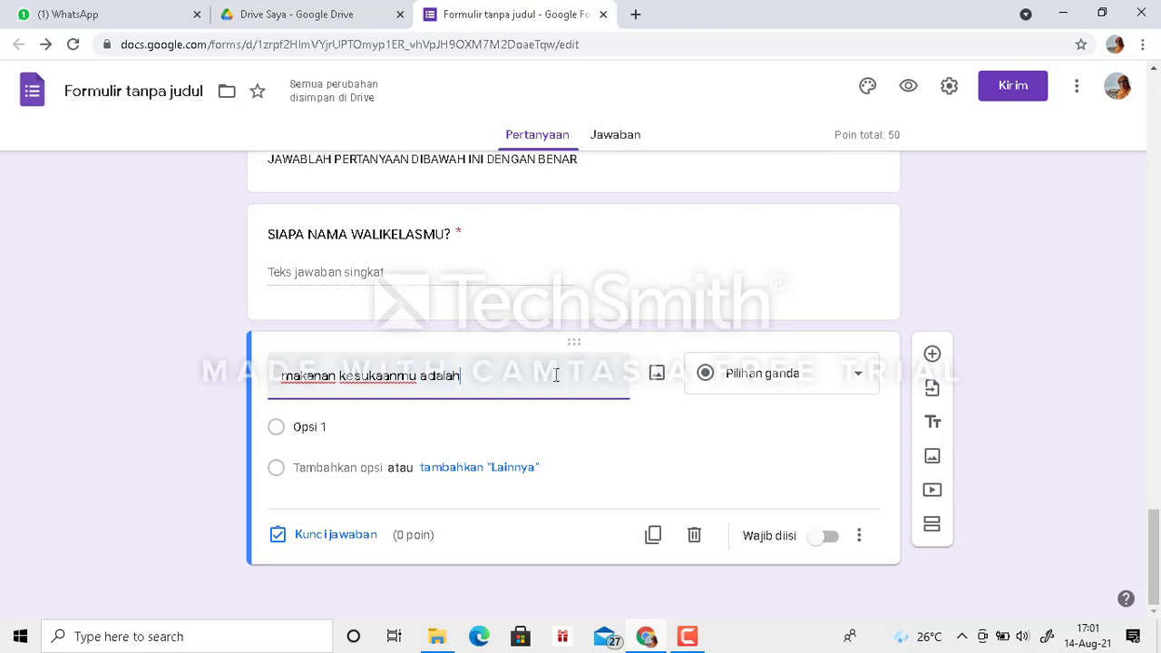
# - Change the "makanan kesukaanmu adalah" question to short answer (Jawaban singkat) and make it required
pyautogui.click(859, 381)
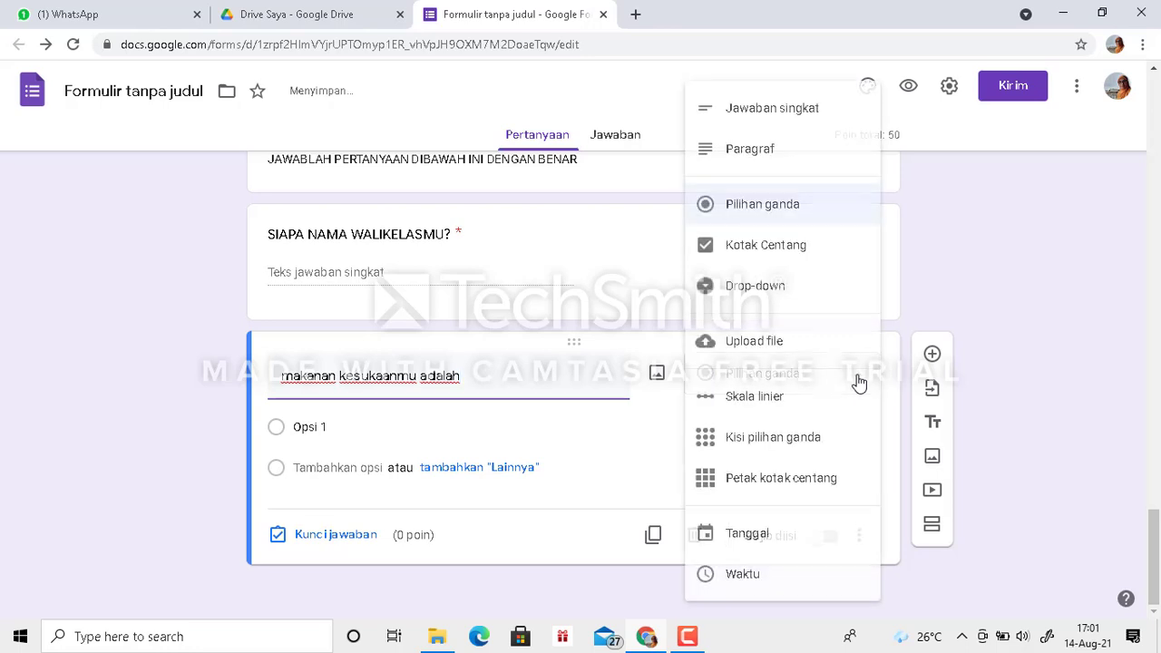
pyautogui.click(812, 119)
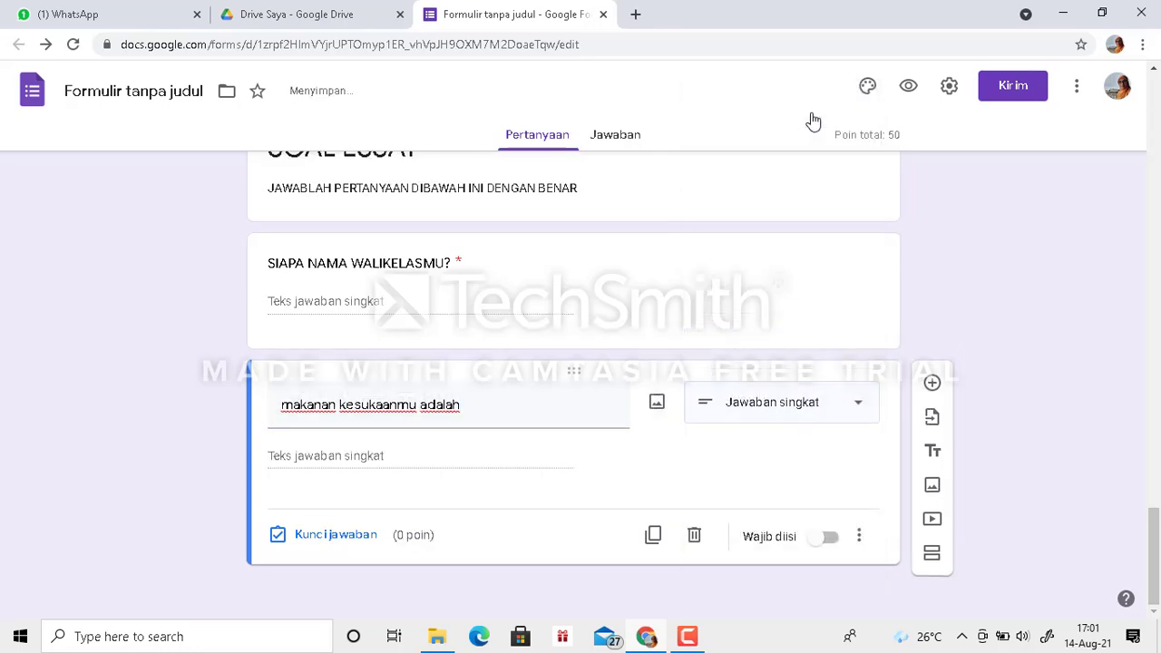
pyautogui.click(822, 548)
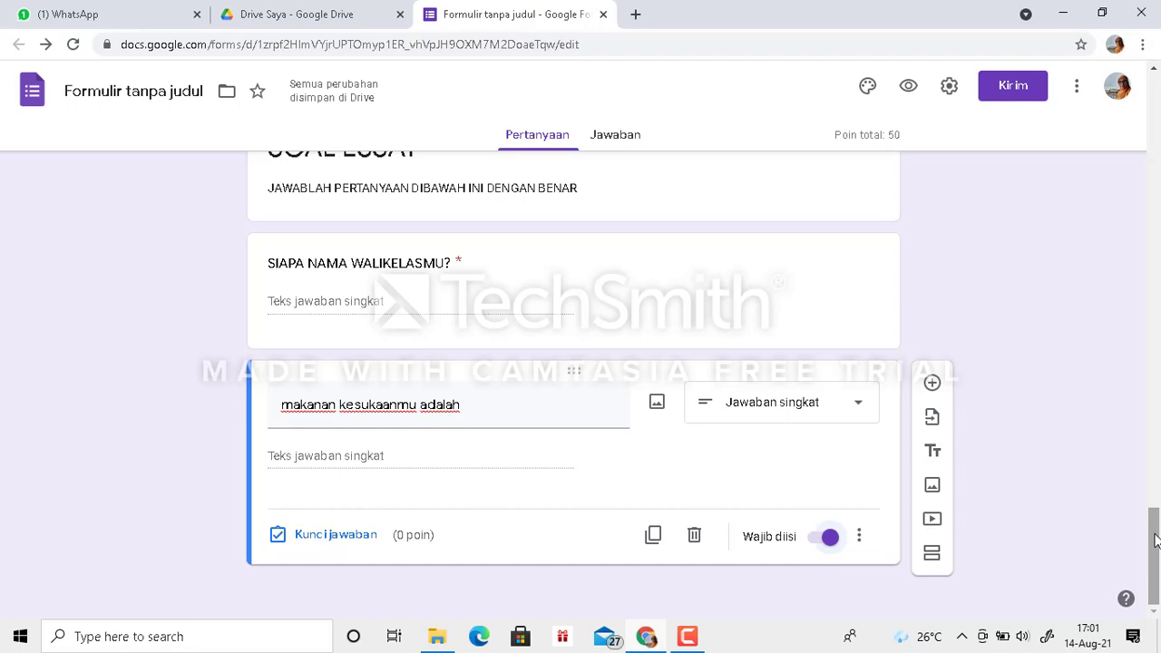
# - Make the KELAS question in section 1 required and enable opening a section based on the answer (Buka bagian berdasarkan jawaban)
pyautogui.moveTo(1155, 540); pyautogui.dragTo(1155, 47)
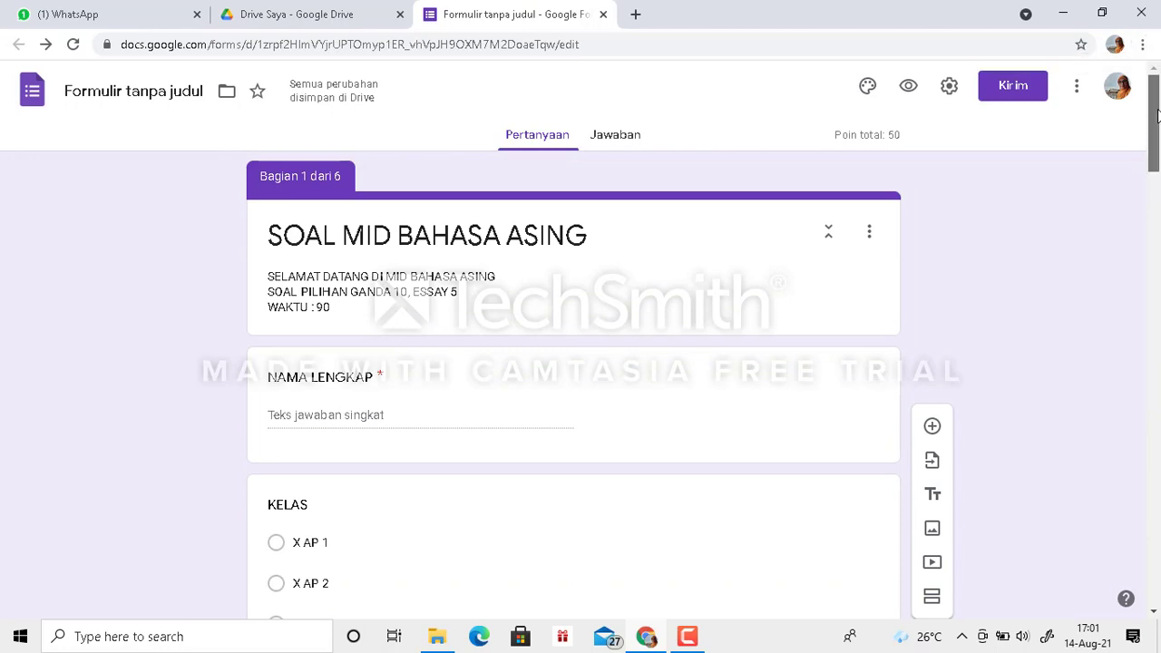
pyautogui.moveTo(1158, 113); pyautogui.dragTo(1159, 165)
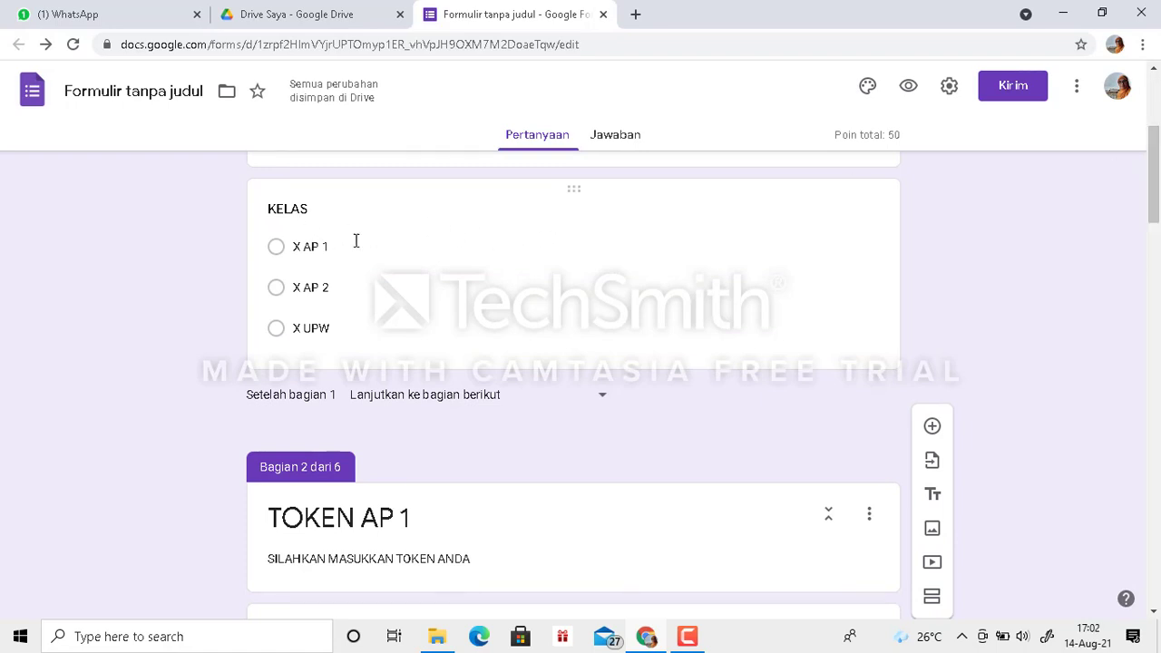
pyautogui.click(705, 282)
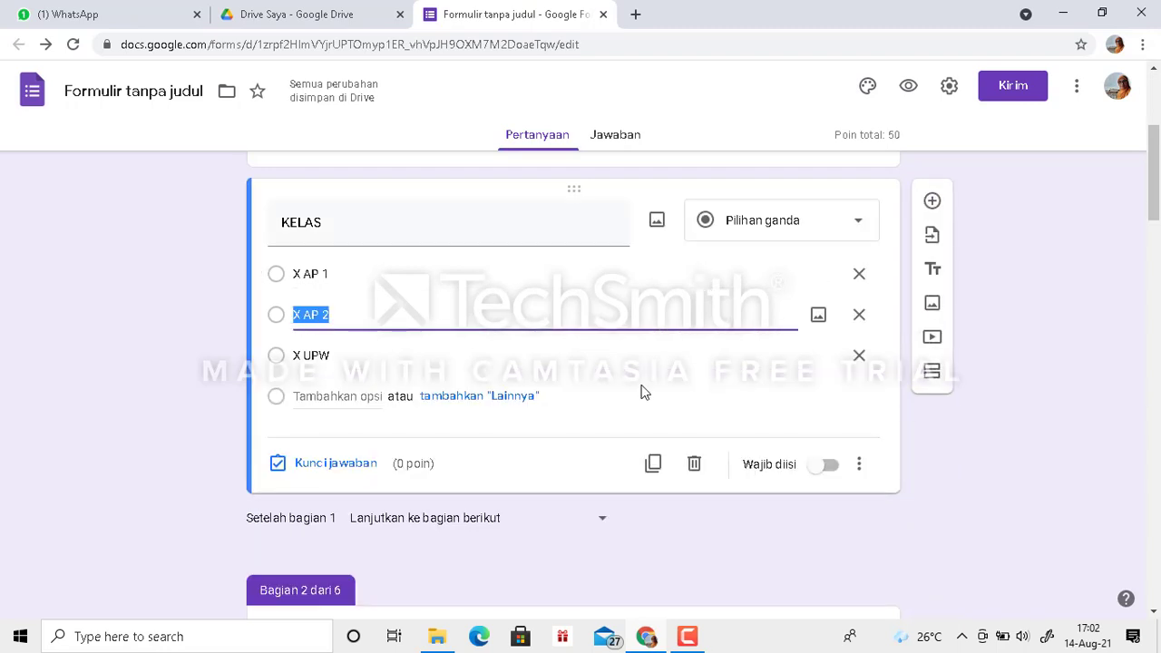
pyautogui.click(643, 389)
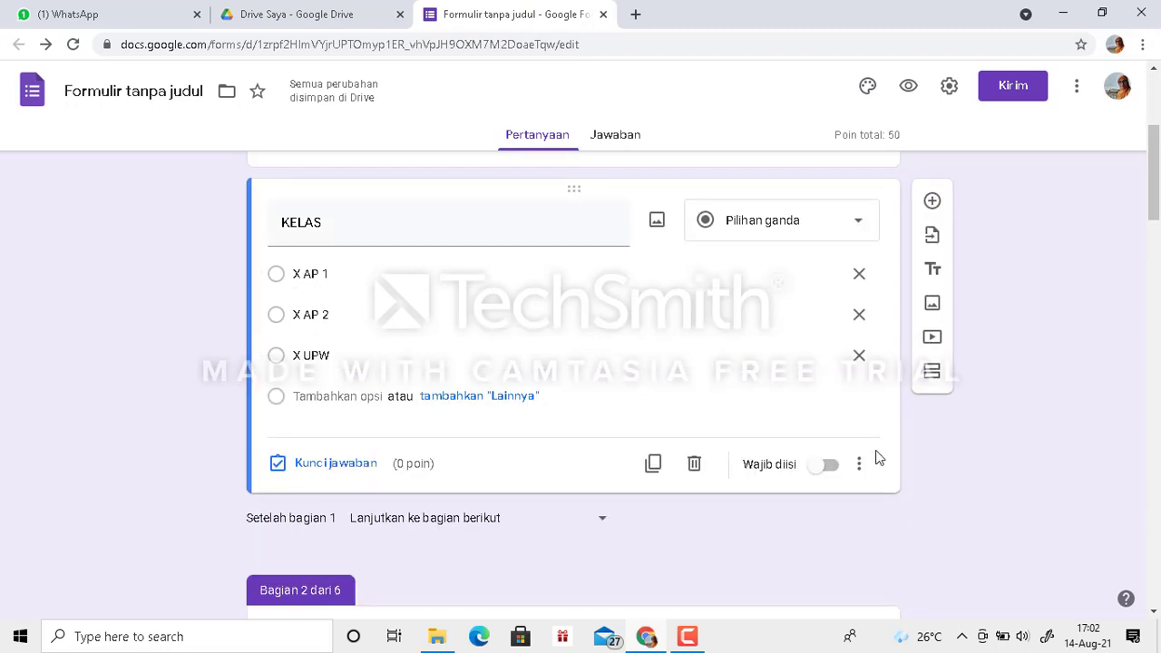
pyautogui.click(823, 472)
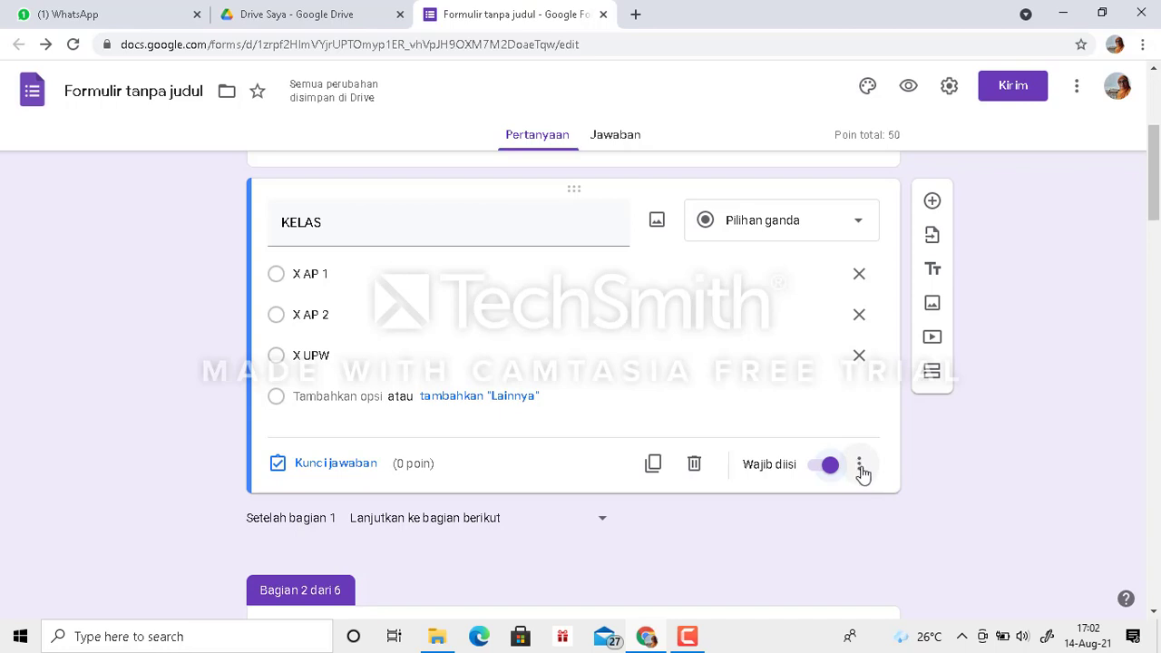
pyautogui.click(860, 467)
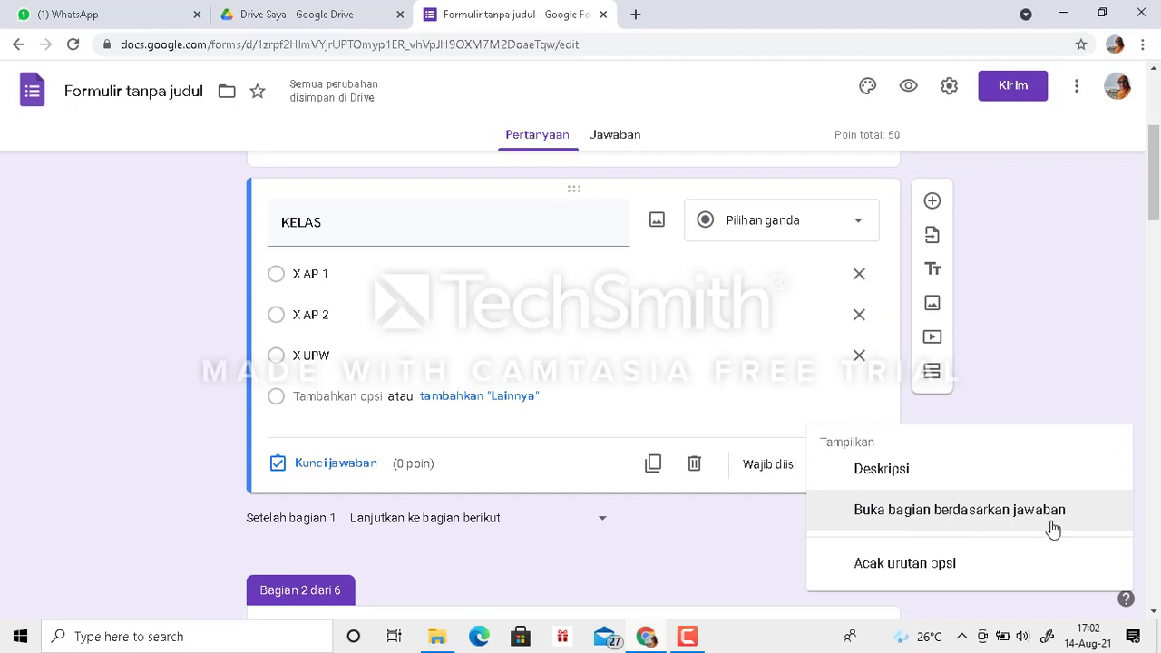
pyautogui.click(931, 514)
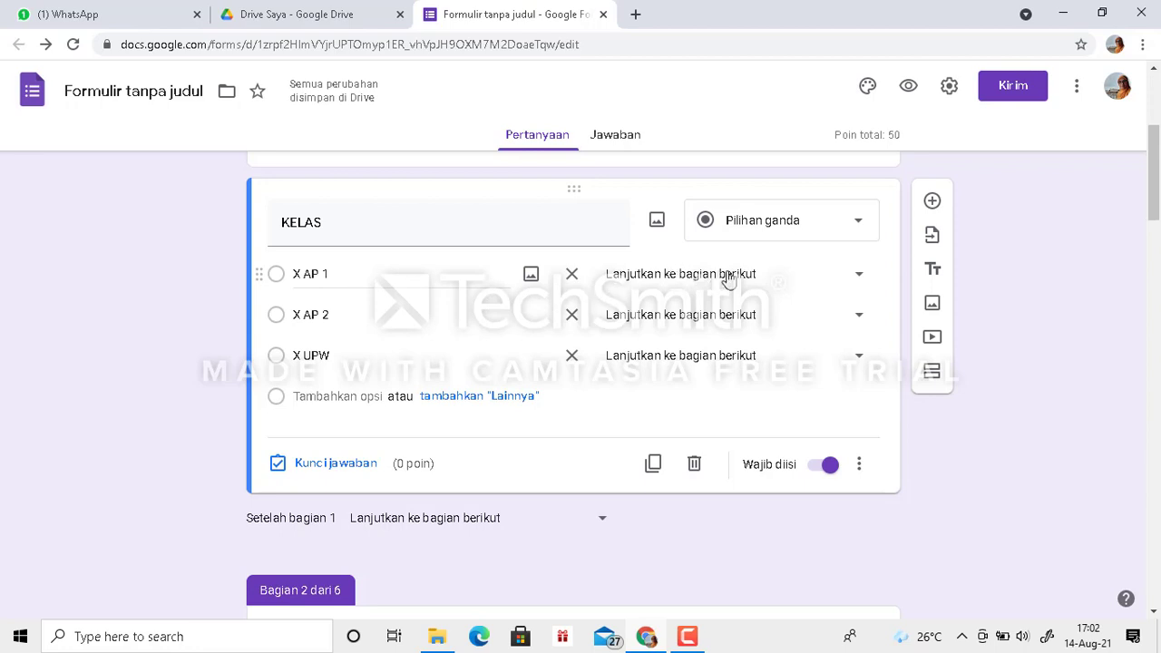
# - Route the KELAS options X AP 1, X AP 2 and X UPW to token sections 2, 3 and 4 respectively
pyautogui.click(859, 277)
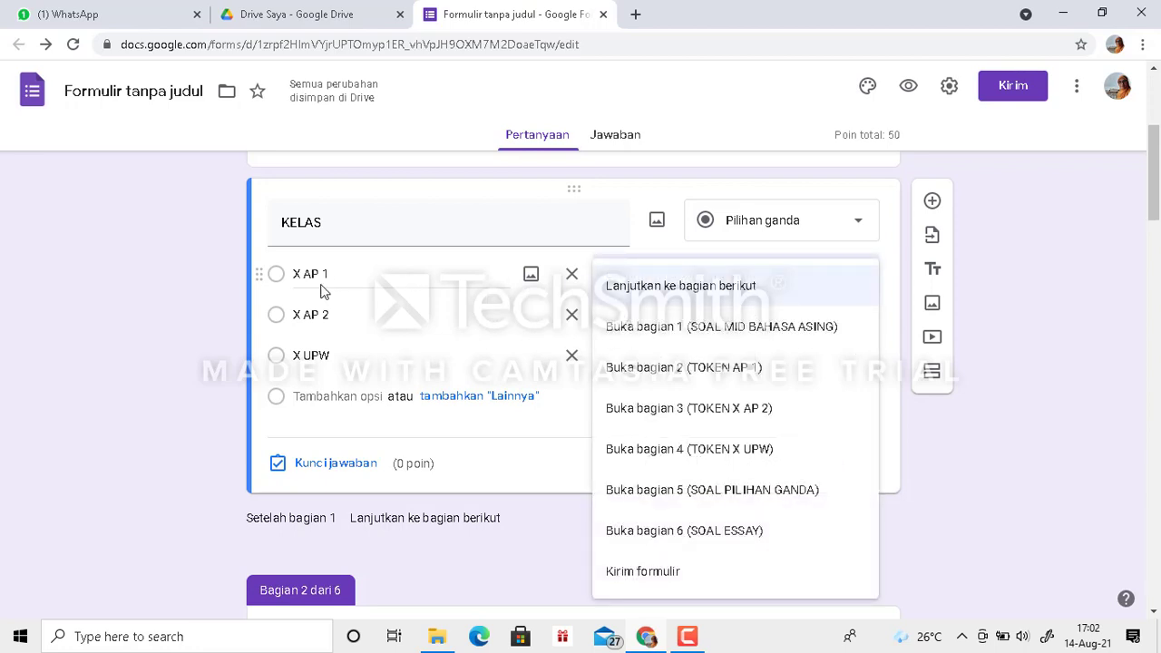
pyautogui.click(734, 374)
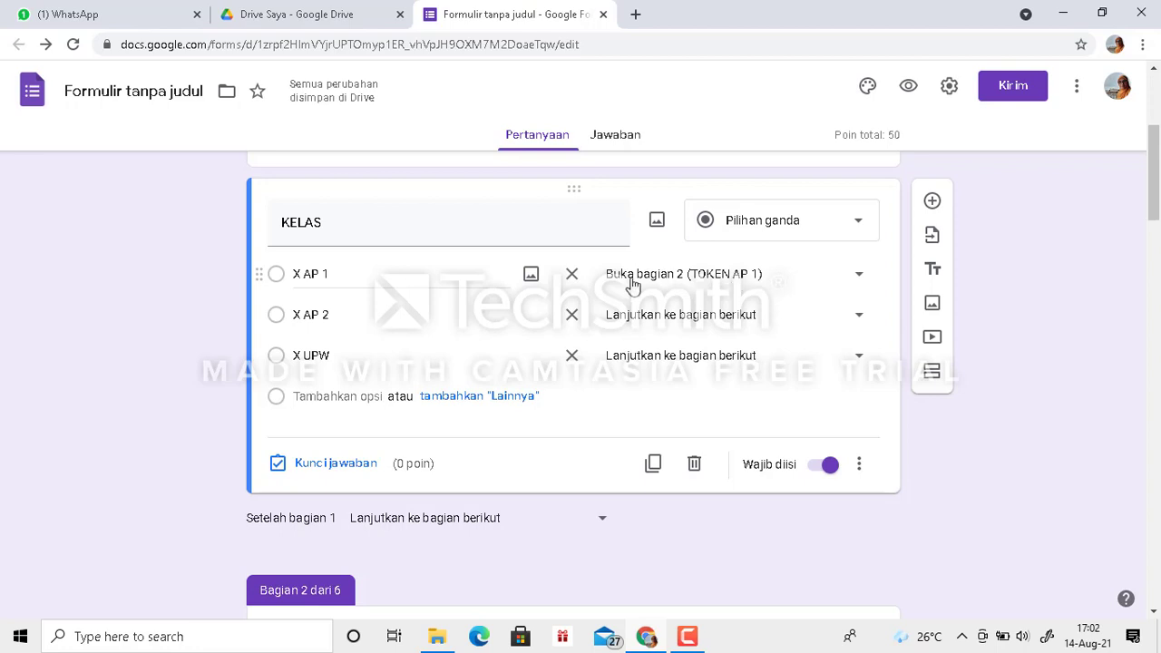
pyautogui.click(856, 322)
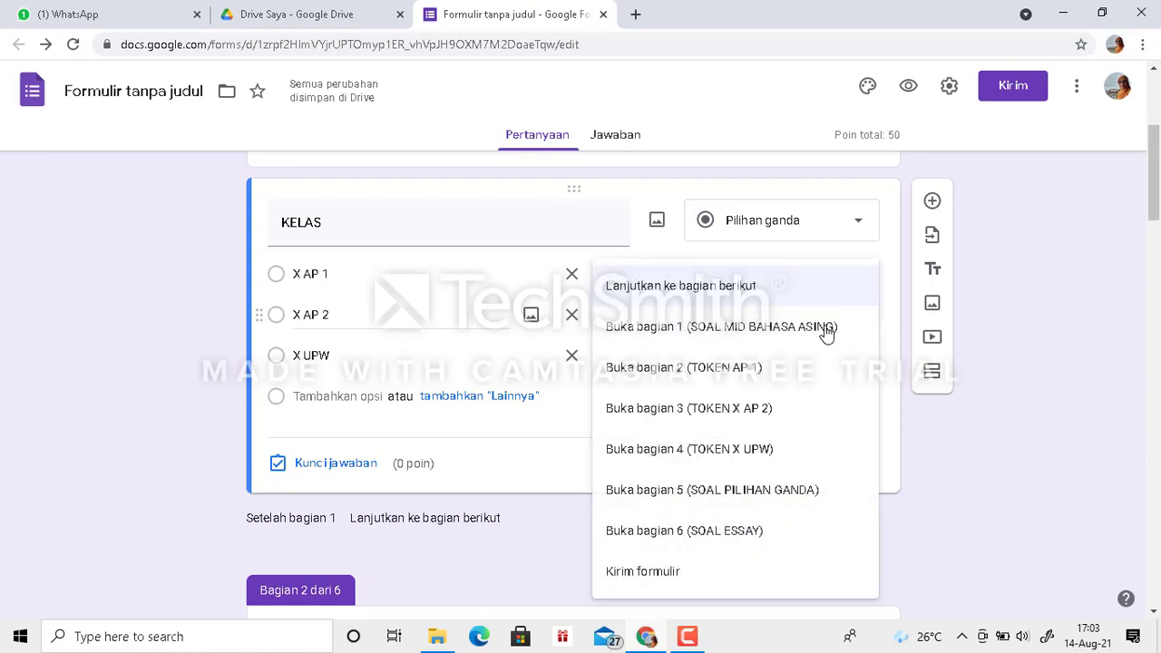
pyautogui.click(729, 408)
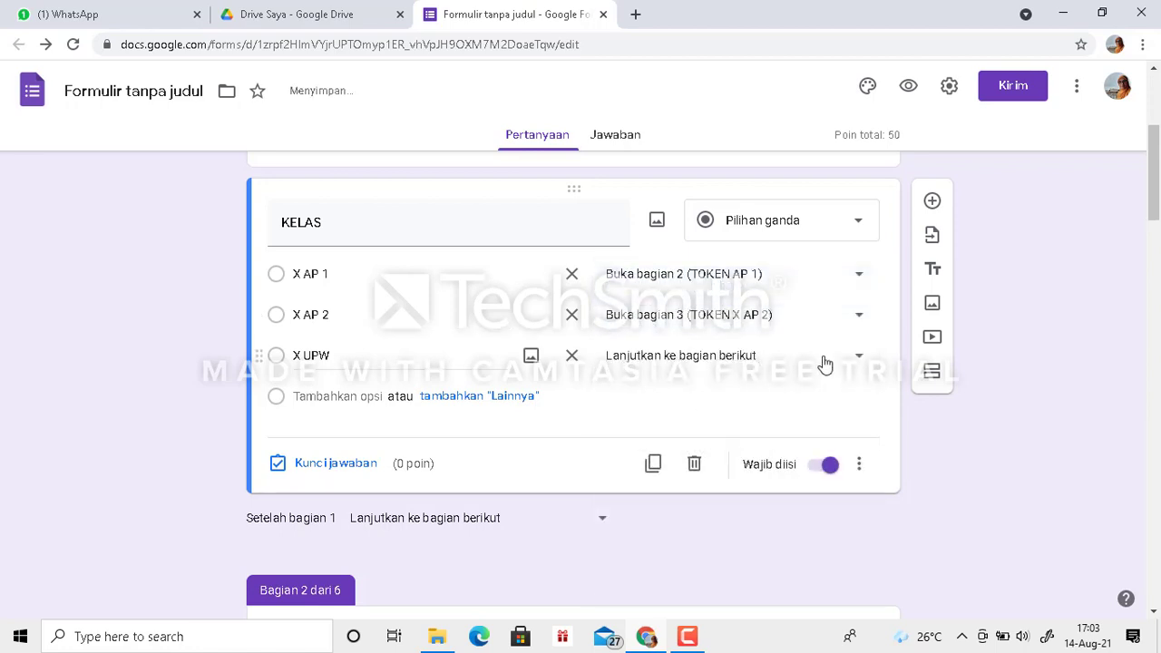
pyautogui.click(860, 357)
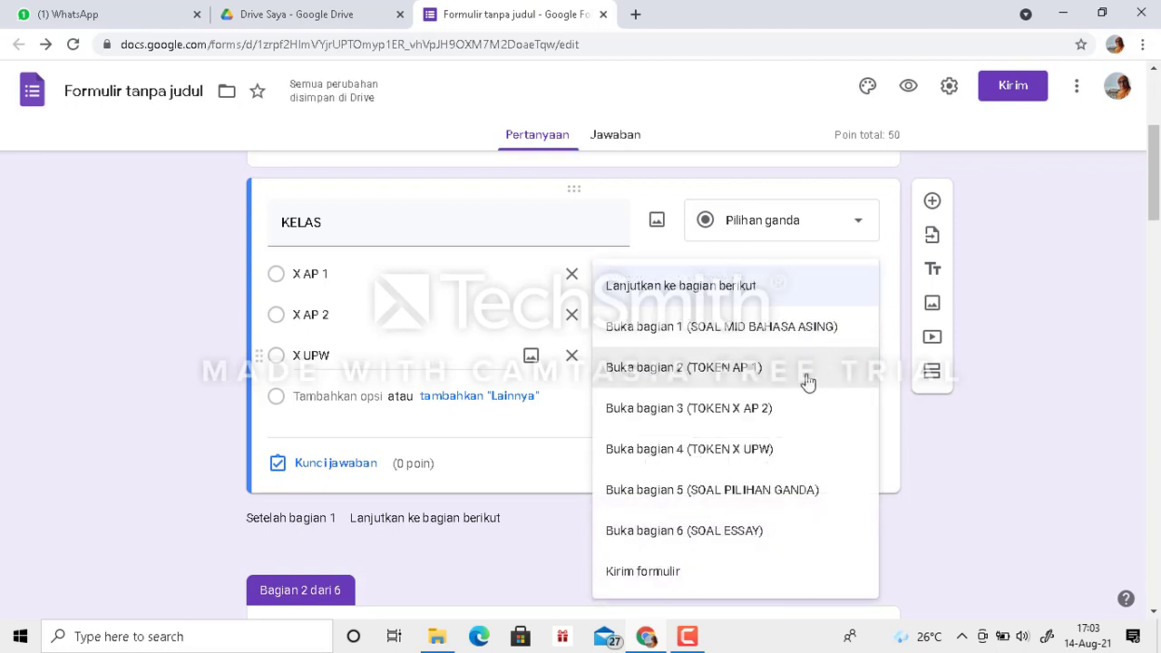
pyautogui.click(733, 451)
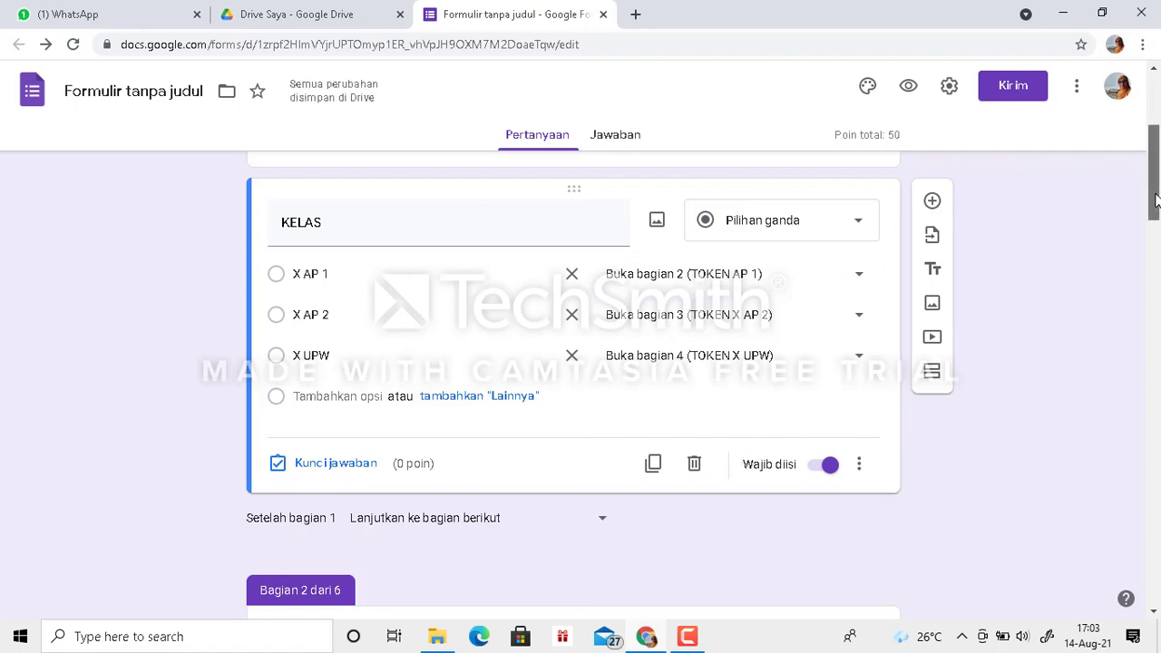
# - Set the form to open section 5 (SOAL PILIHAN GANDA) after section 2
pyautogui.moveTo(1156, 200); pyautogui.dragTo(1159, 262)
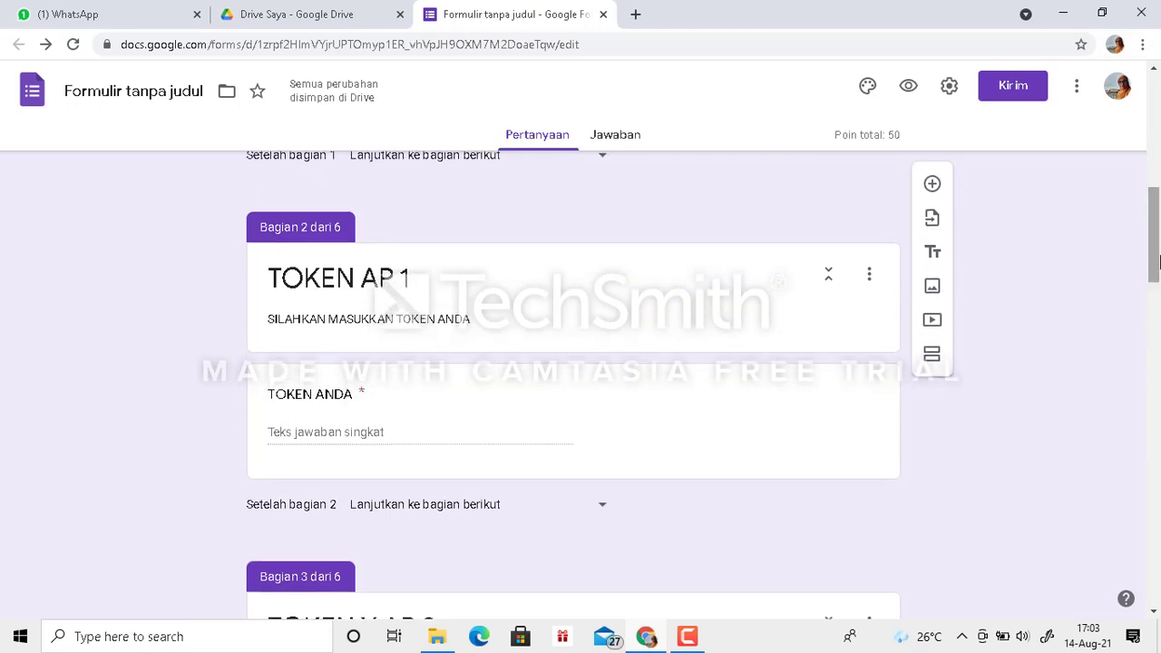
pyautogui.moveTo(1157, 254)
pyautogui.mouseDown()
pyautogui.moveTo(1157, 271)
pyautogui.moveTo(1155, 257)
pyautogui.mouseUp()
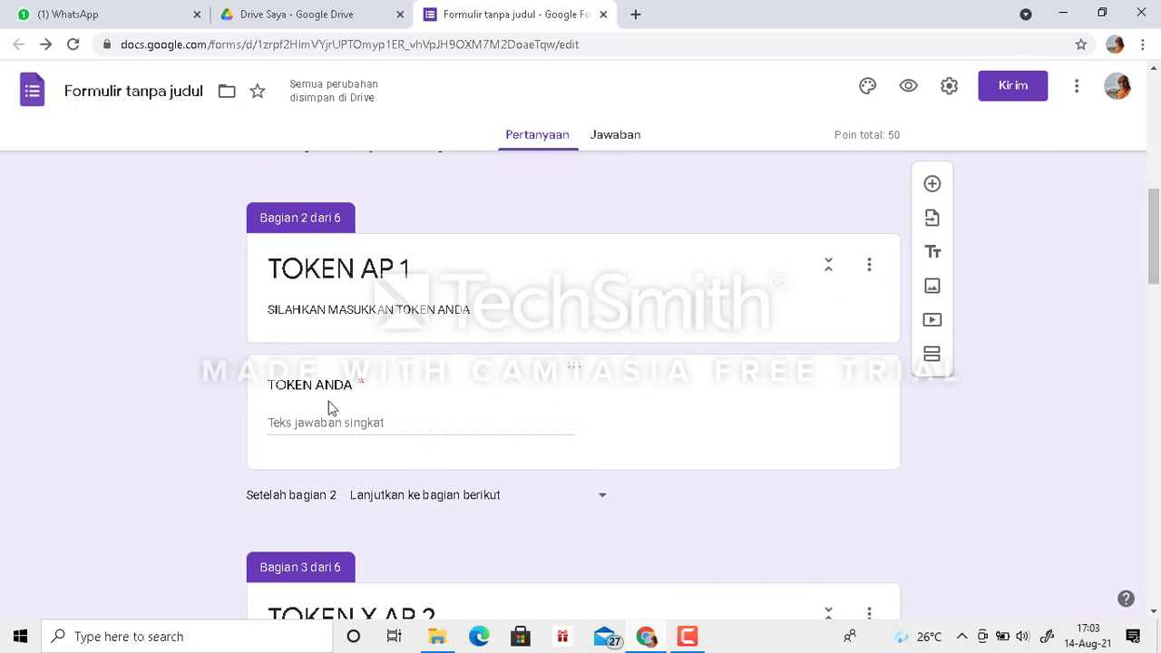
pyautogui.click(603, 501)
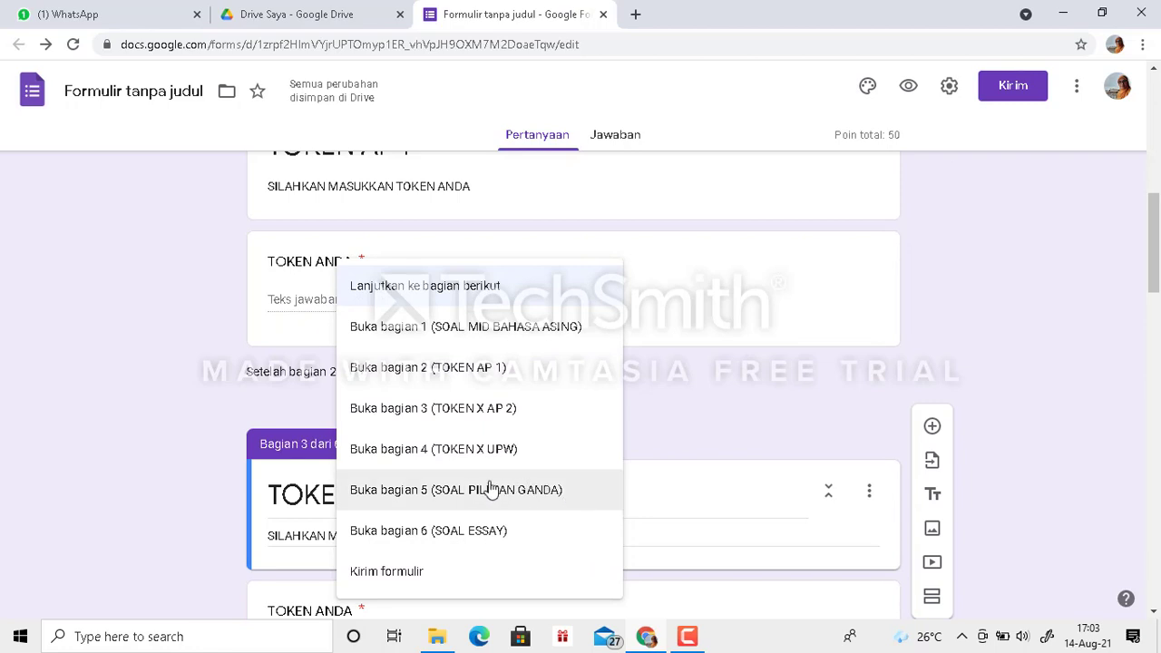
pyautogui.click(462, 491)
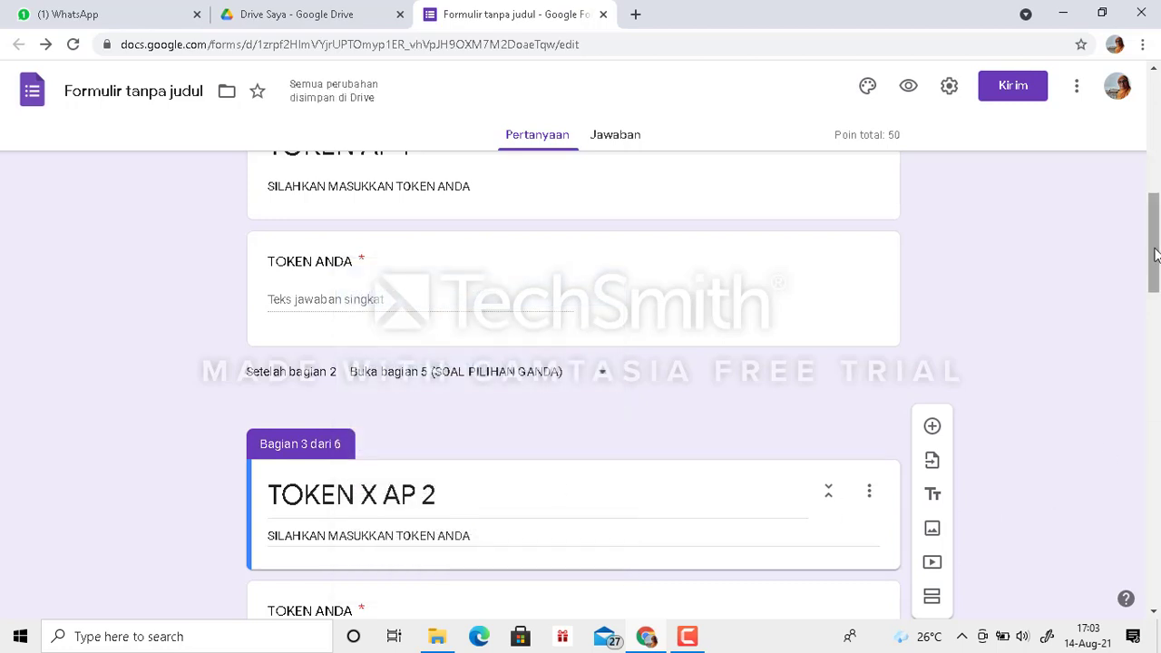
# - Rename the section 2 title to "TOKEN X AP 1"
pyautogui.scroll(-3, 1156, 254)
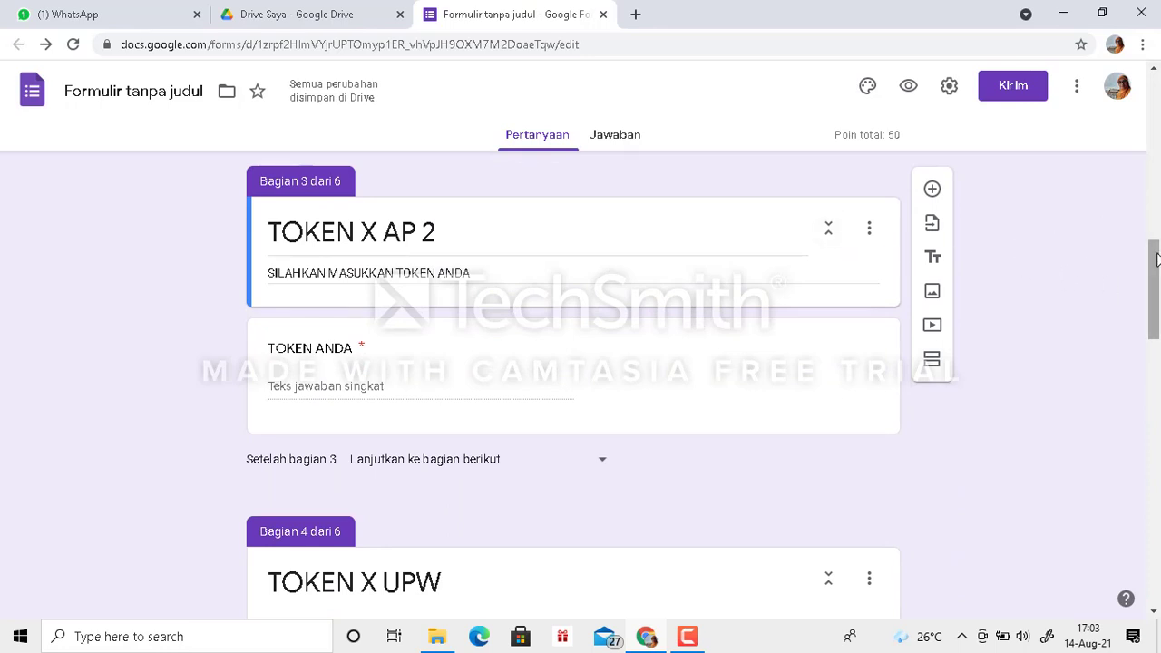
pyautogui.moveTo(1155, 265)
pyautogui.mouseDown()
pyautogui.moveTo(1154, 235)
pyautogui.moveTo(1154, 267)
pyautogui.mouseUp()
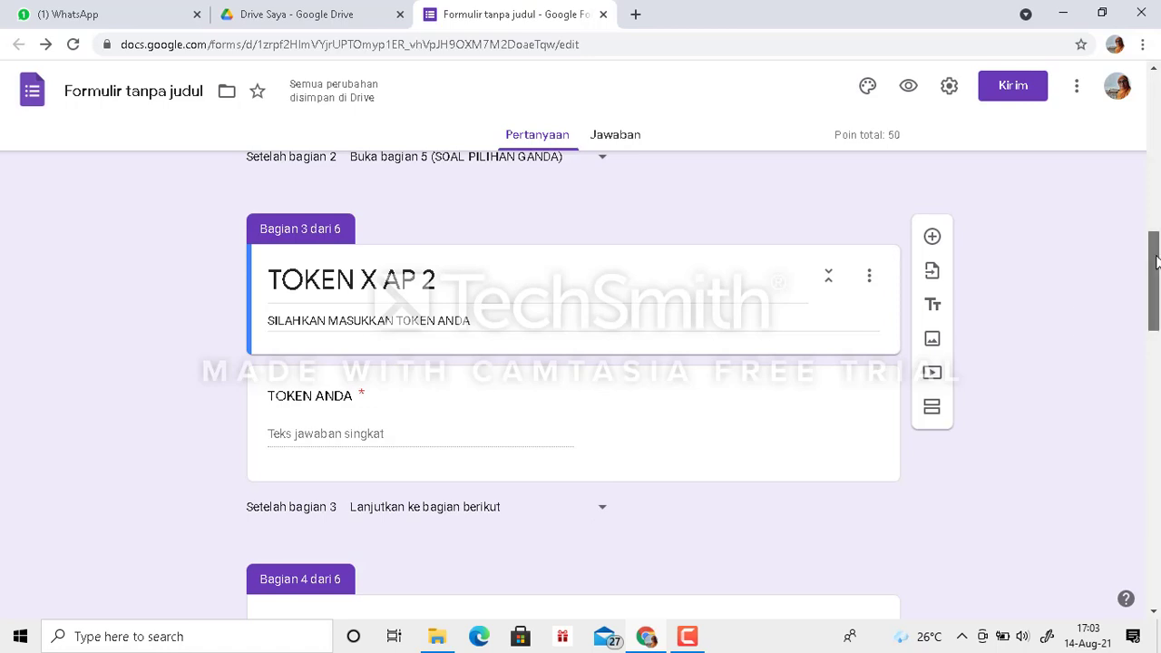
pyautogui.moveTo(1157, 249); pyautogui.dragTo(1157, 159)
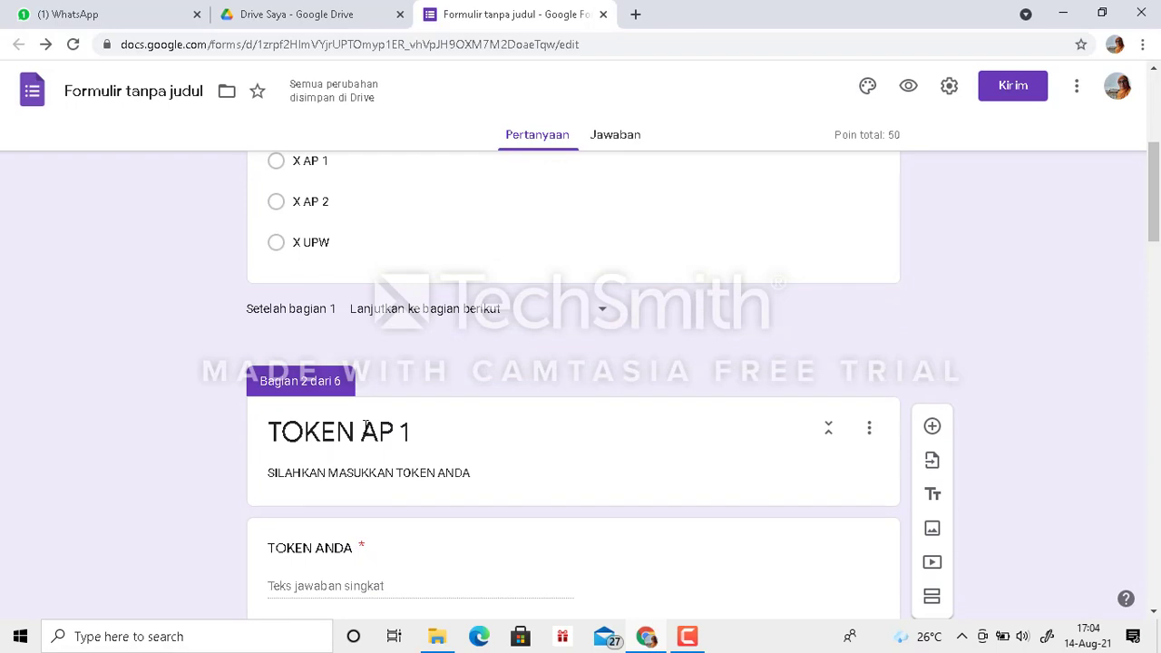
pyautogui.click(362, 432)
pyautogui.click(362, 432)
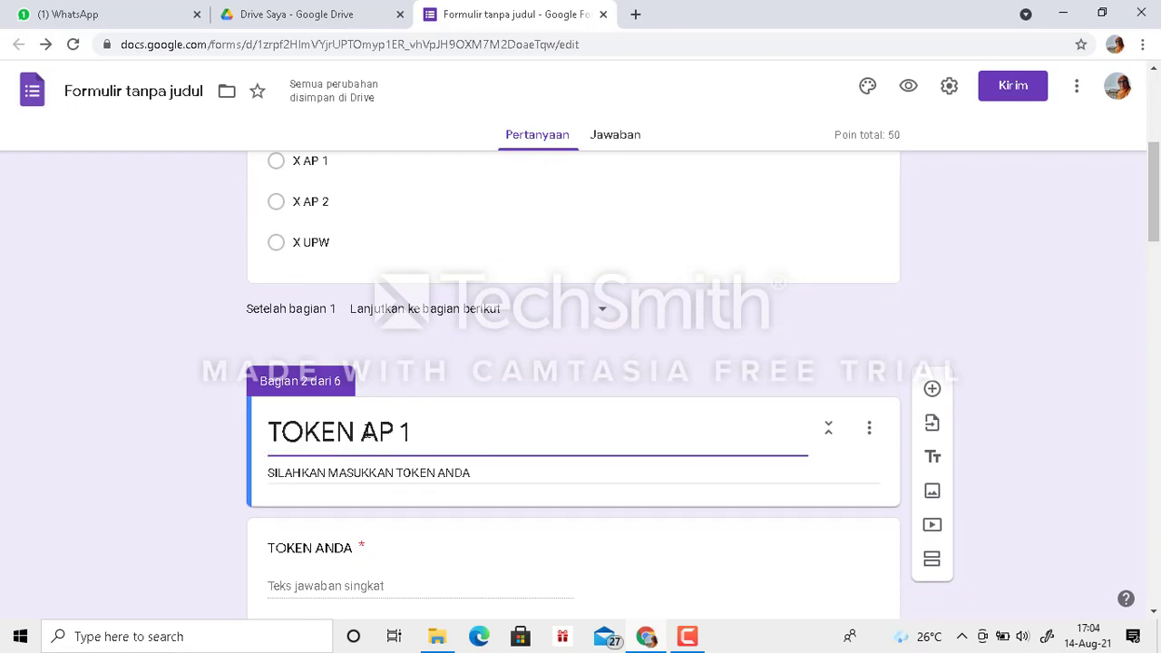
pyautogui.write('x')
pyautogui.press('BackSpace')
pyautogui.press('BackSpace')
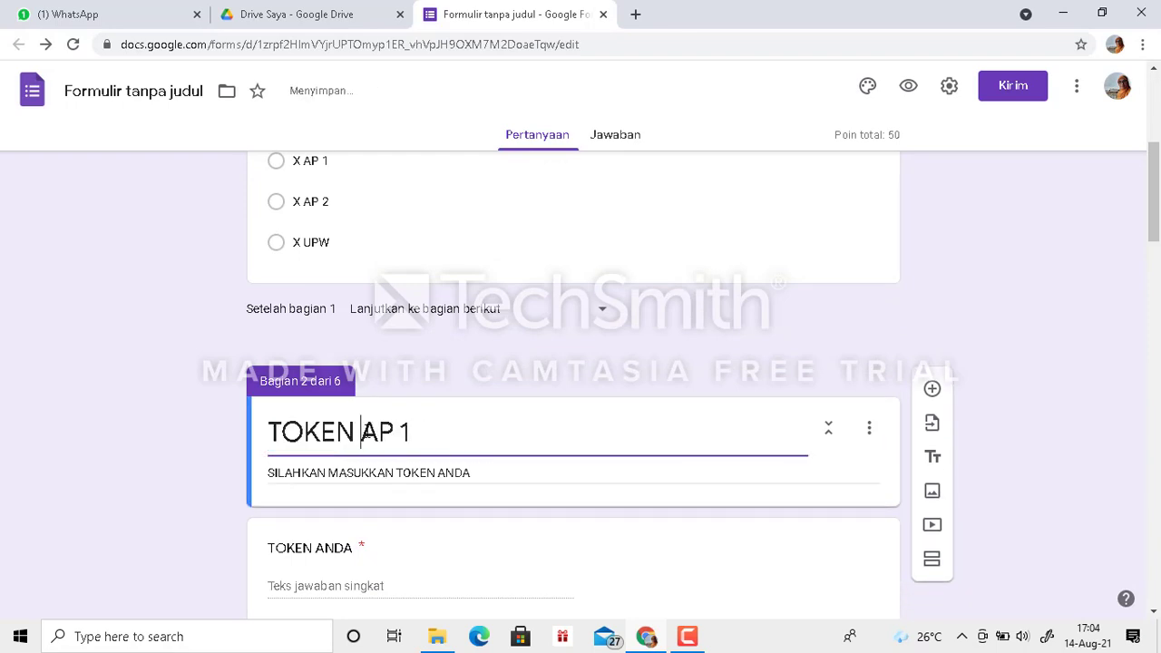
pyautogui.write('X')
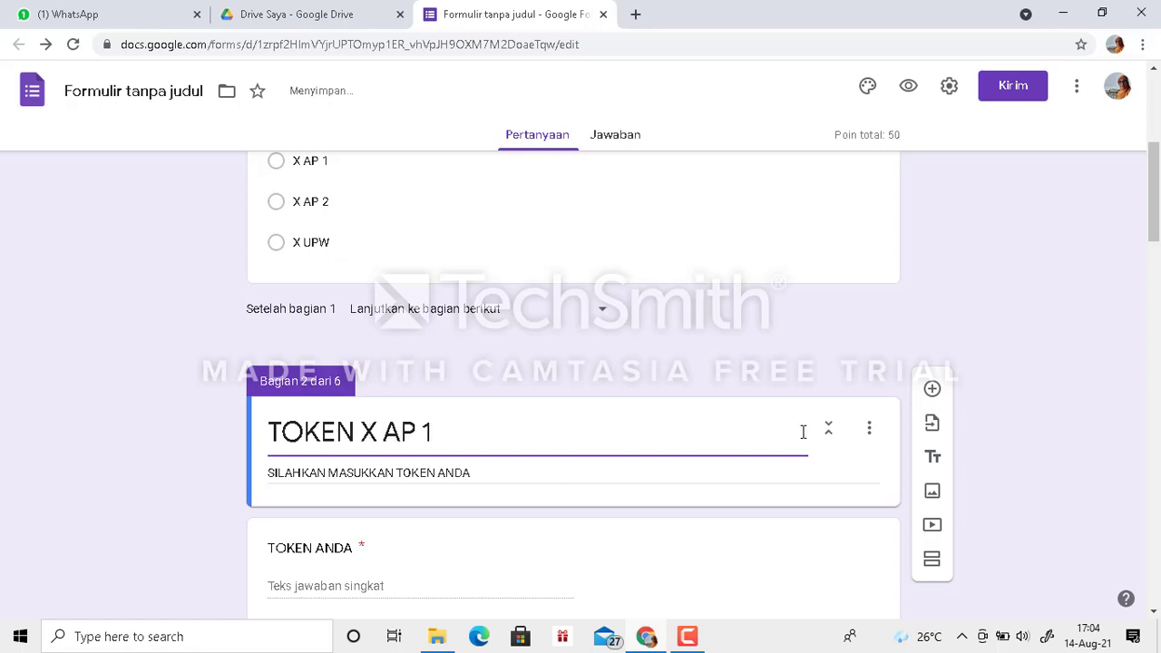
# - Set the form to open section 5 (SOAL PILIHAN GANDA) after section 3 (TOKEN X AP 2) and after section 4 (TOKEN X UPW)
pyautogui.moveTo(1158, 168); pyautogui.dragTo(1157, 257)
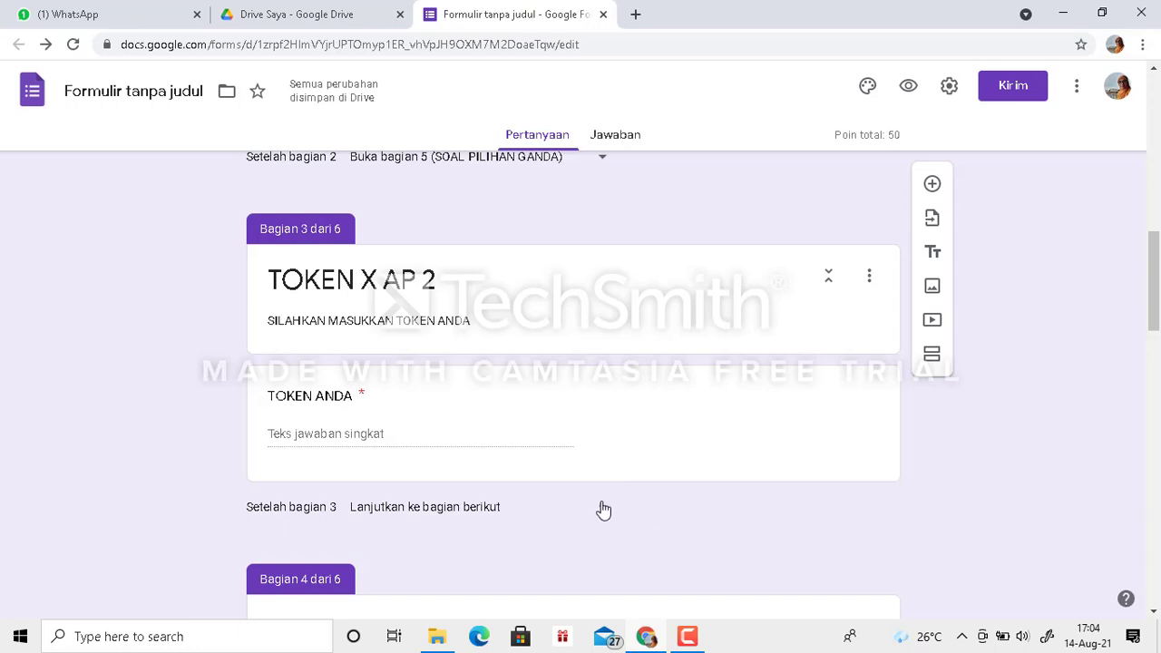
pyautogui.click(605, 513)
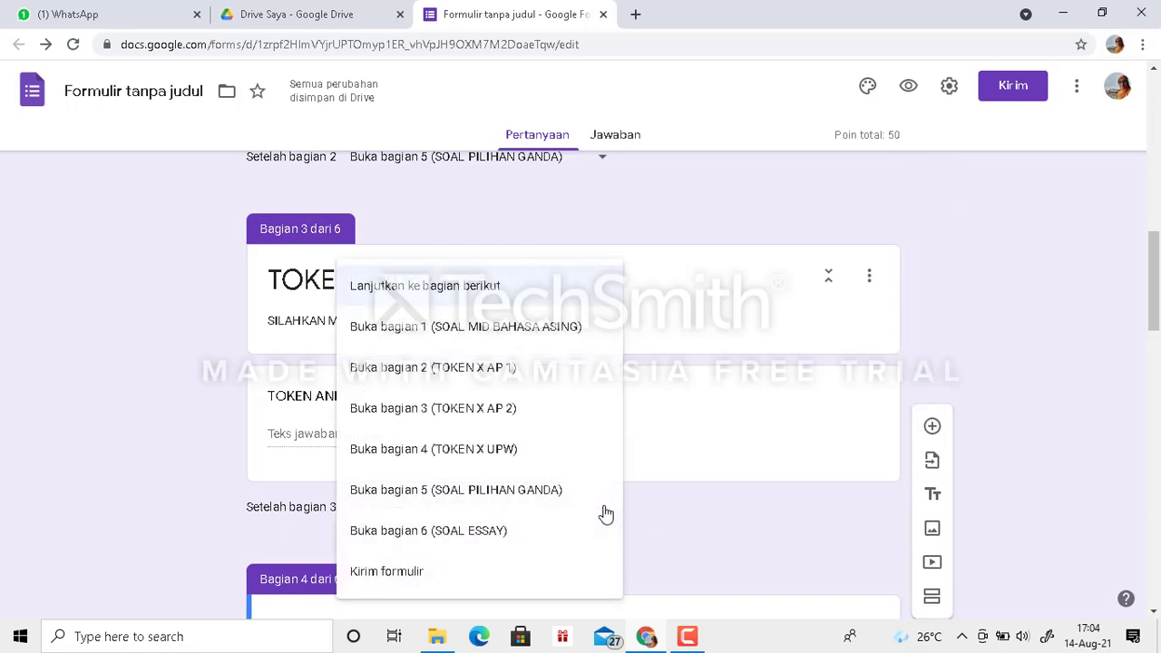
pyautogui.click(521, 494)
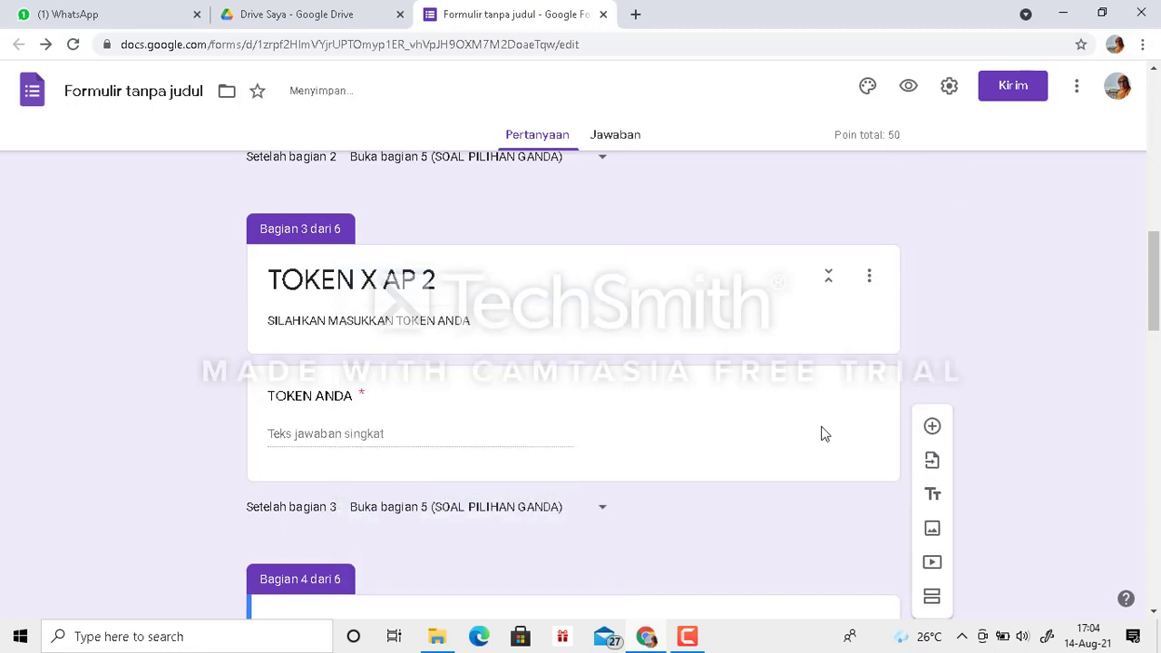
pyautogui.moveTo(1152, 274); pyautogui.dragTo(1152, 335)
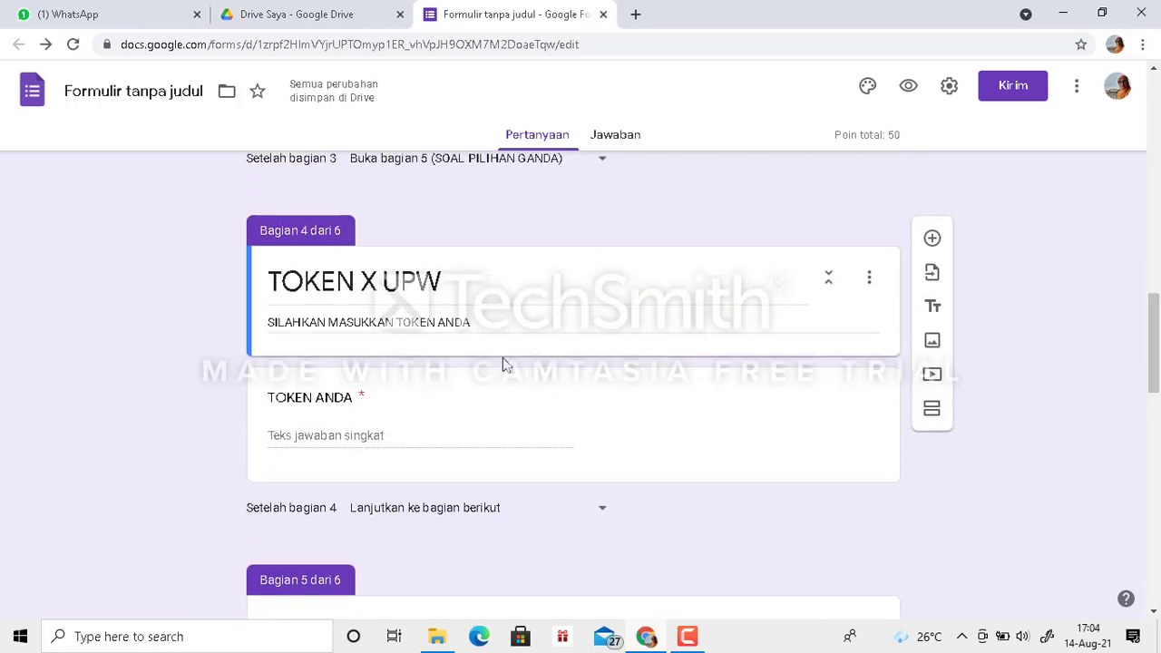
pyautogui.click(603, 514)
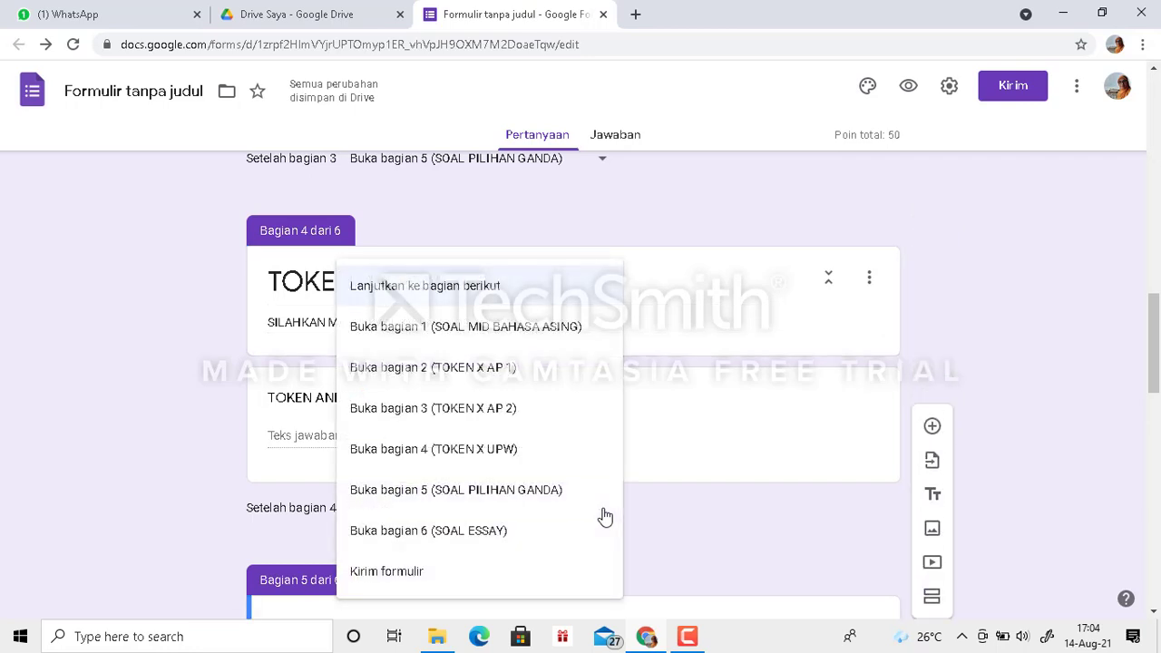
pyautogui.click(531, 496)
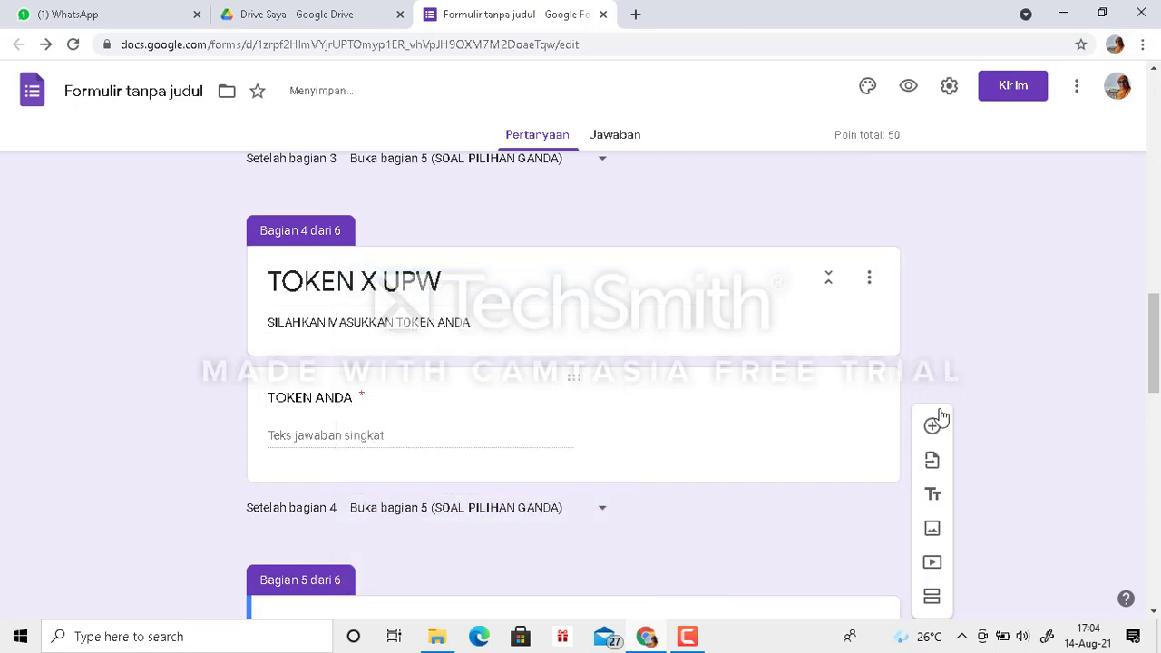
pyautogui.moveTo(1154, 324); pyautogui.dragTo(1158, 496)
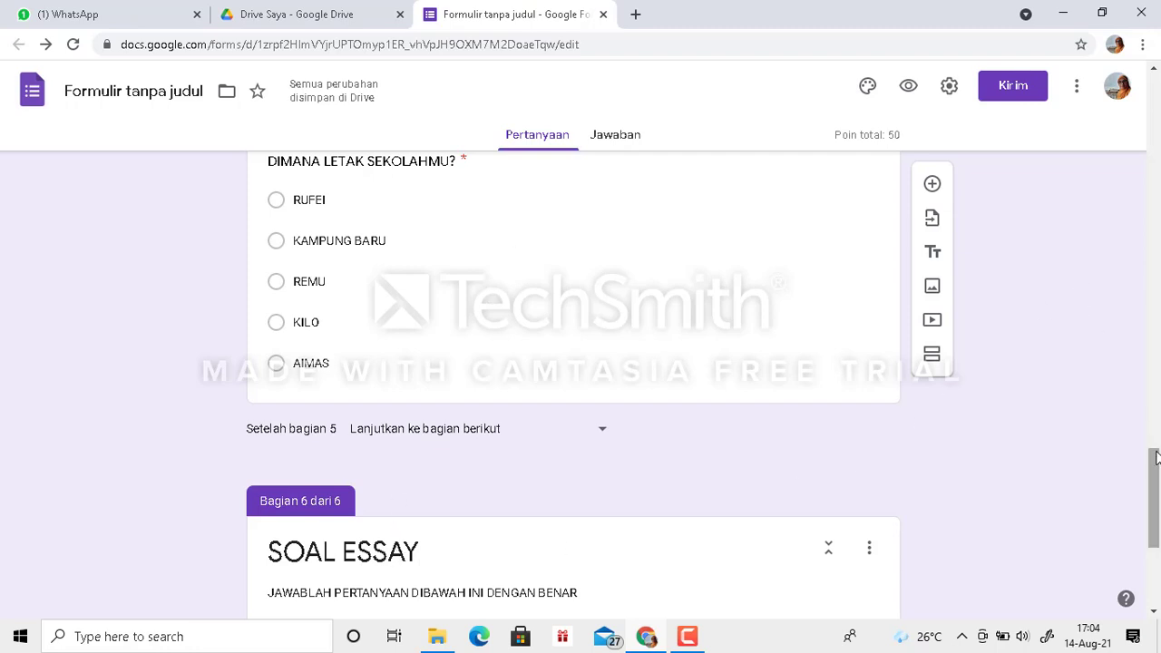
pyautogui.moveTo(1155, 465); pyautogui.dragTo(1151, 30)
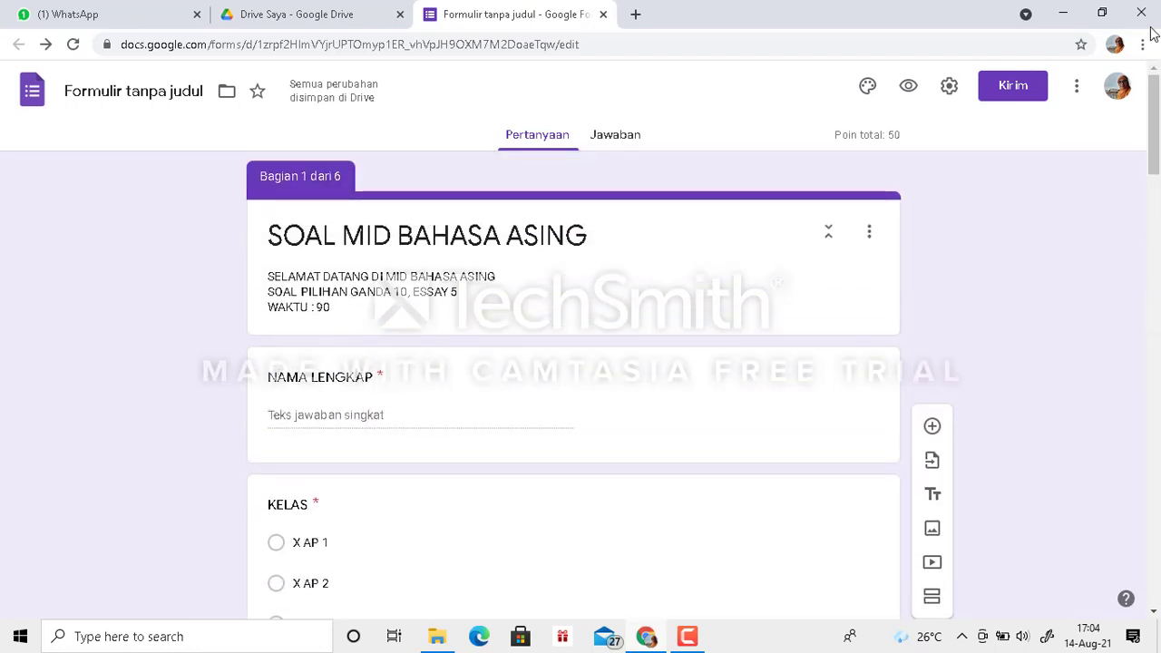
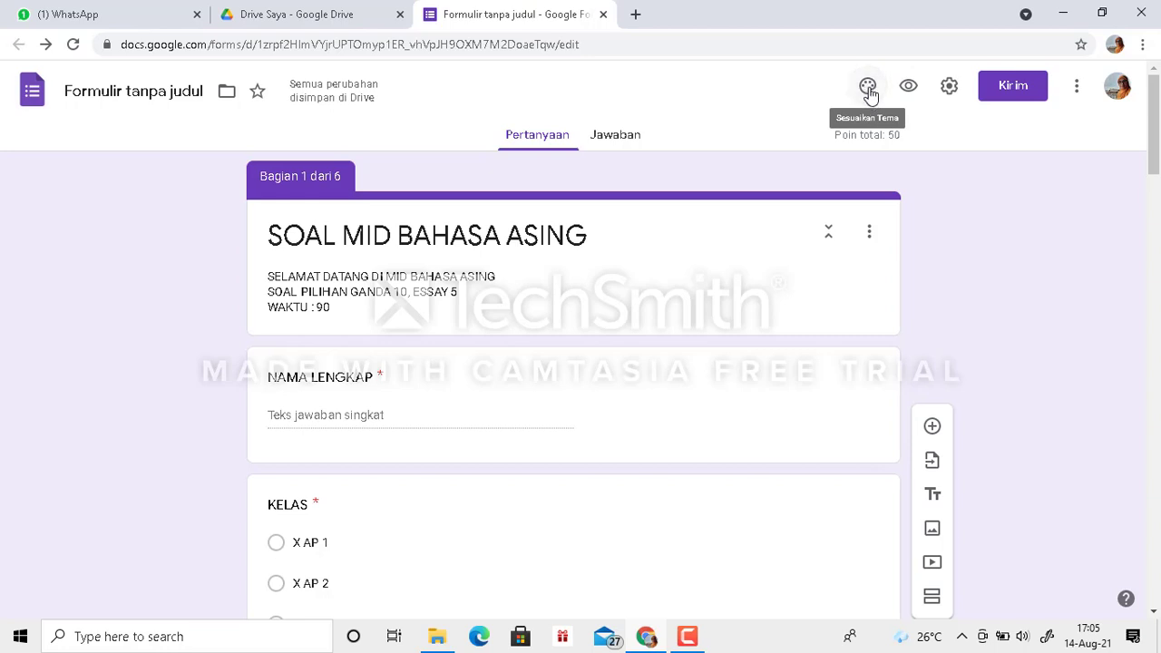
# - Upload the image "KOP GOOGLE FORM (1)" from the Downloads folder and set it as the form's header
pyautogui.click(869, 88)
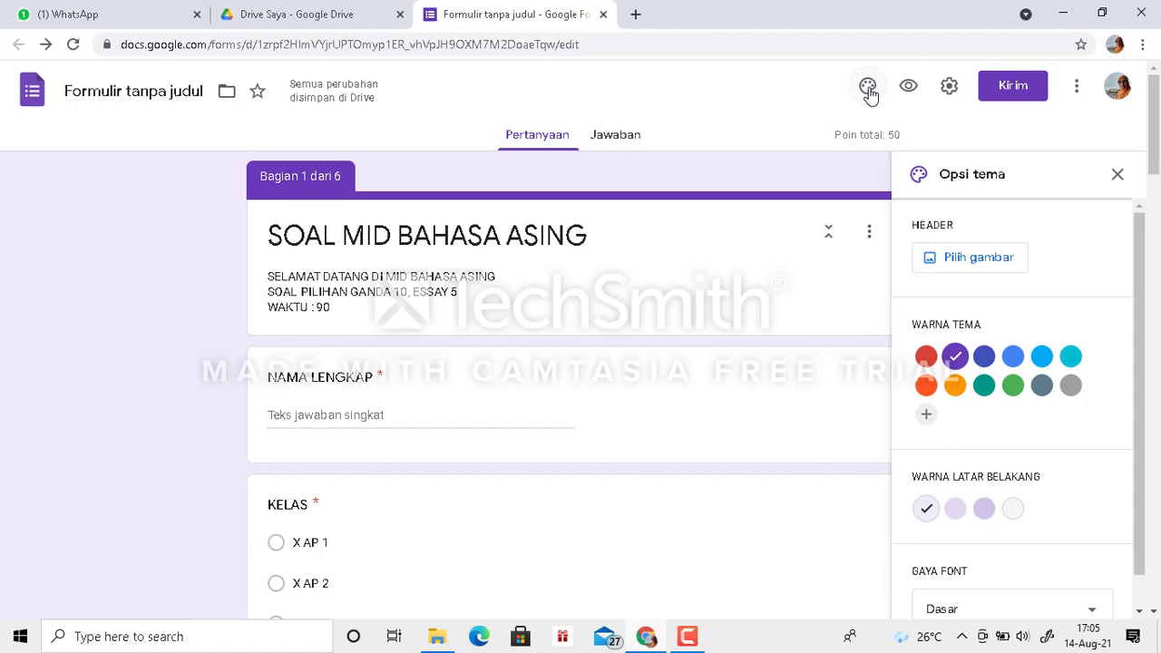
pyautogui.click(987, 261)
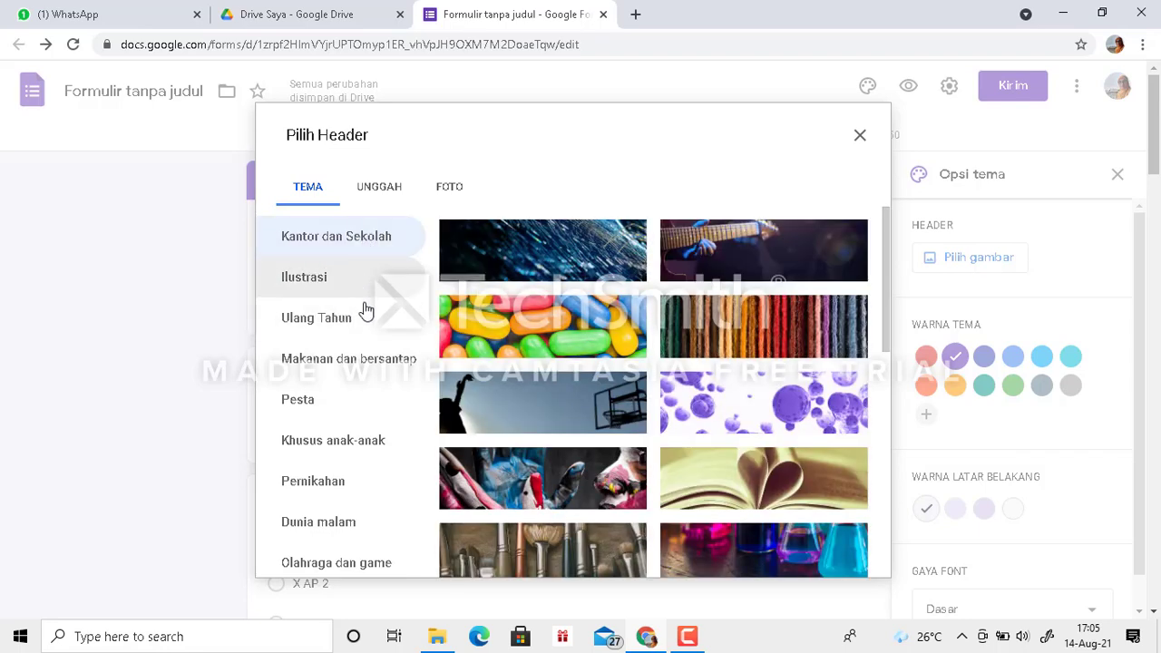
pyautogui.click(379, 192)
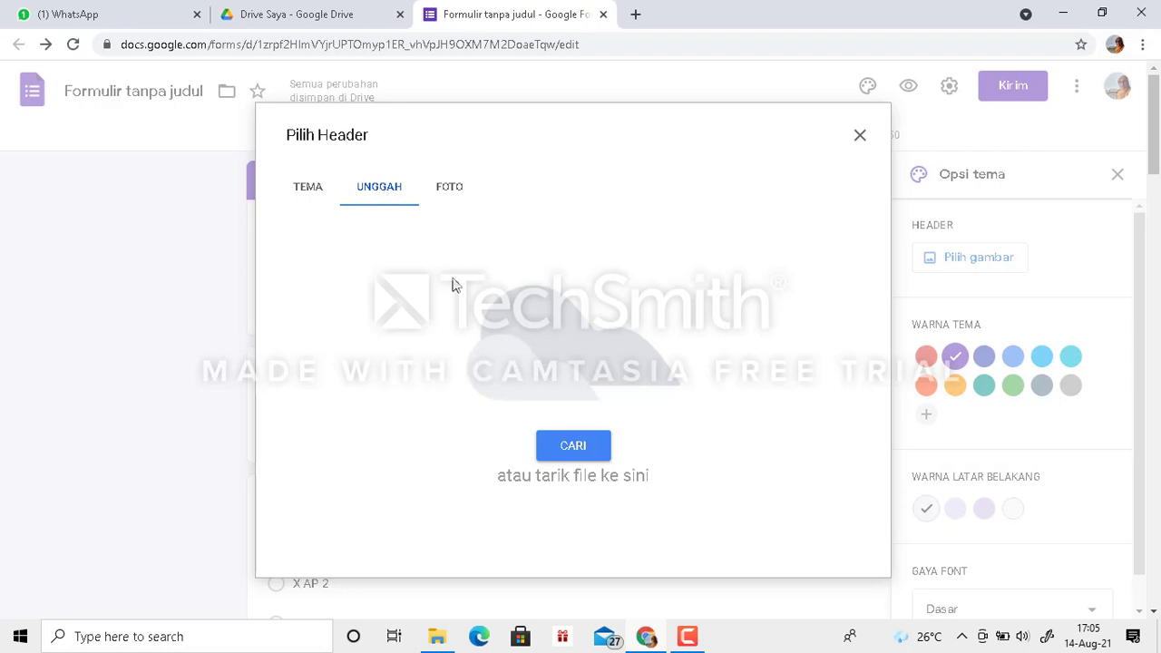
pyautogui.click(569, 451)
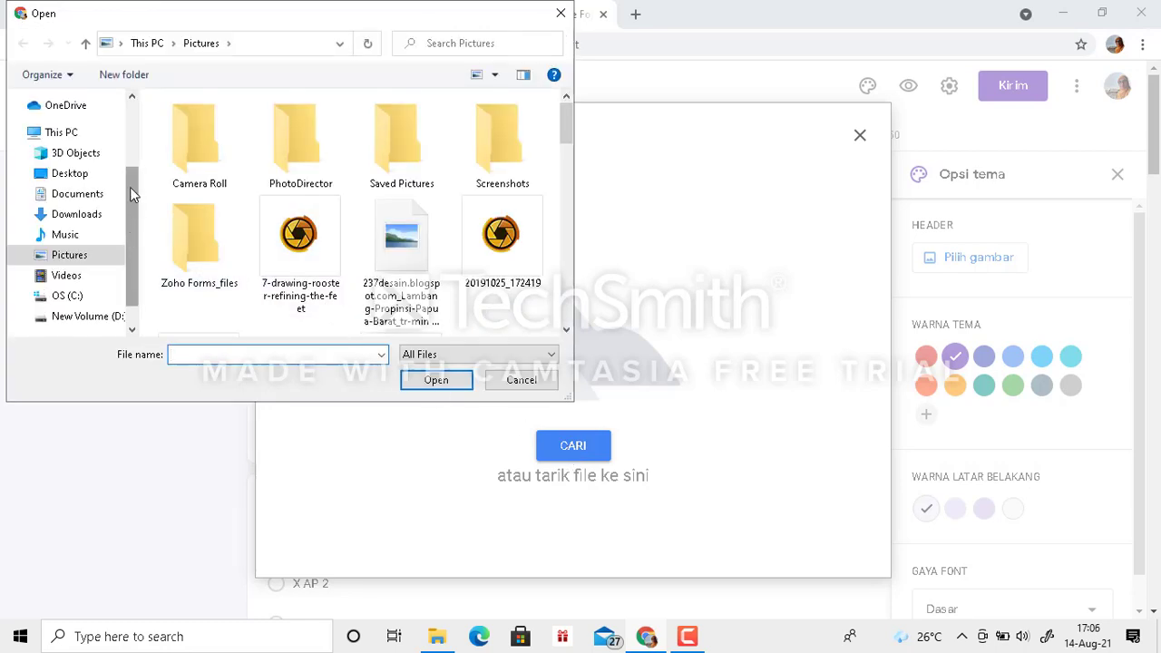
pyautogui.click(79, 221)
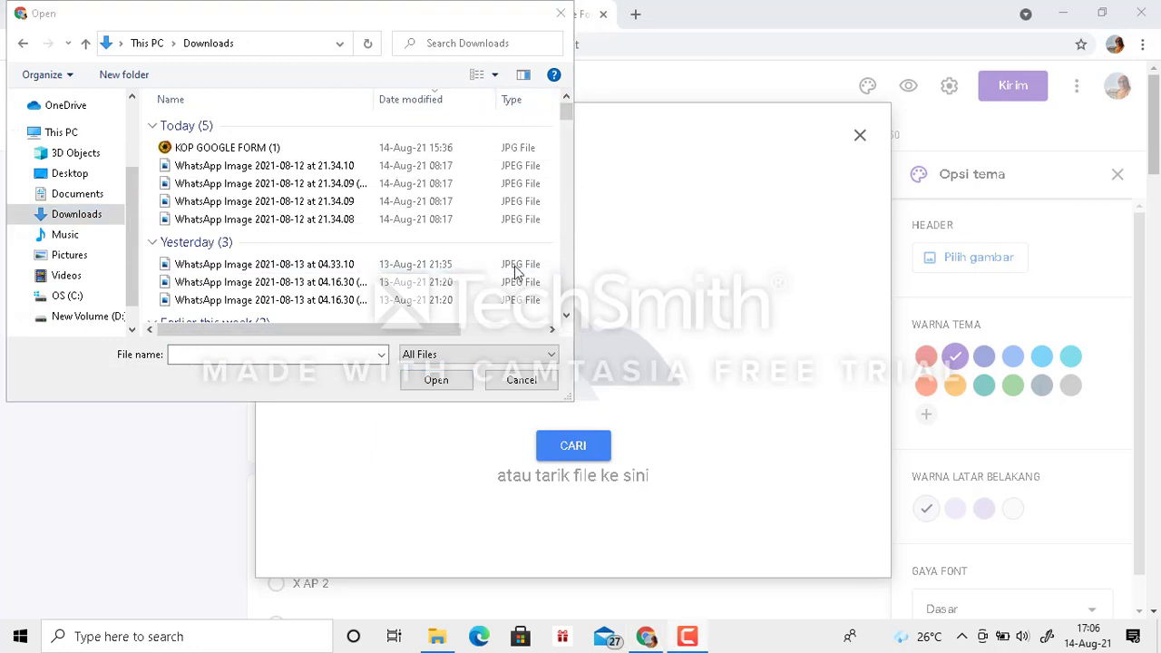
pyautogui.click(207, 149)
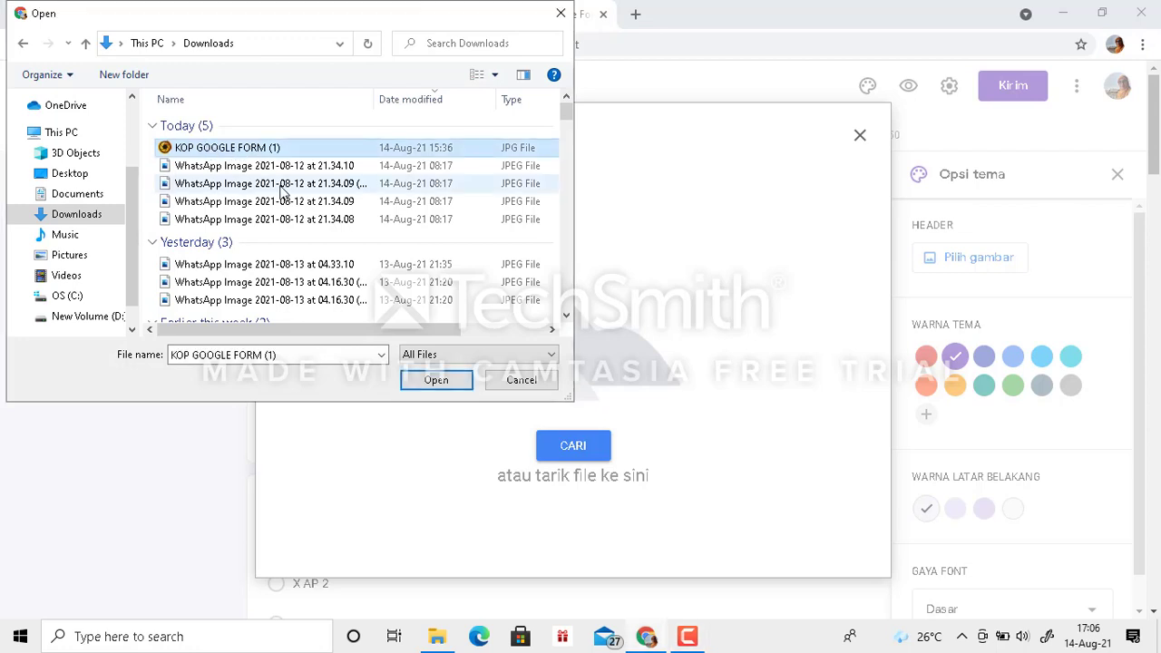
pyautogui.click(437, 380)
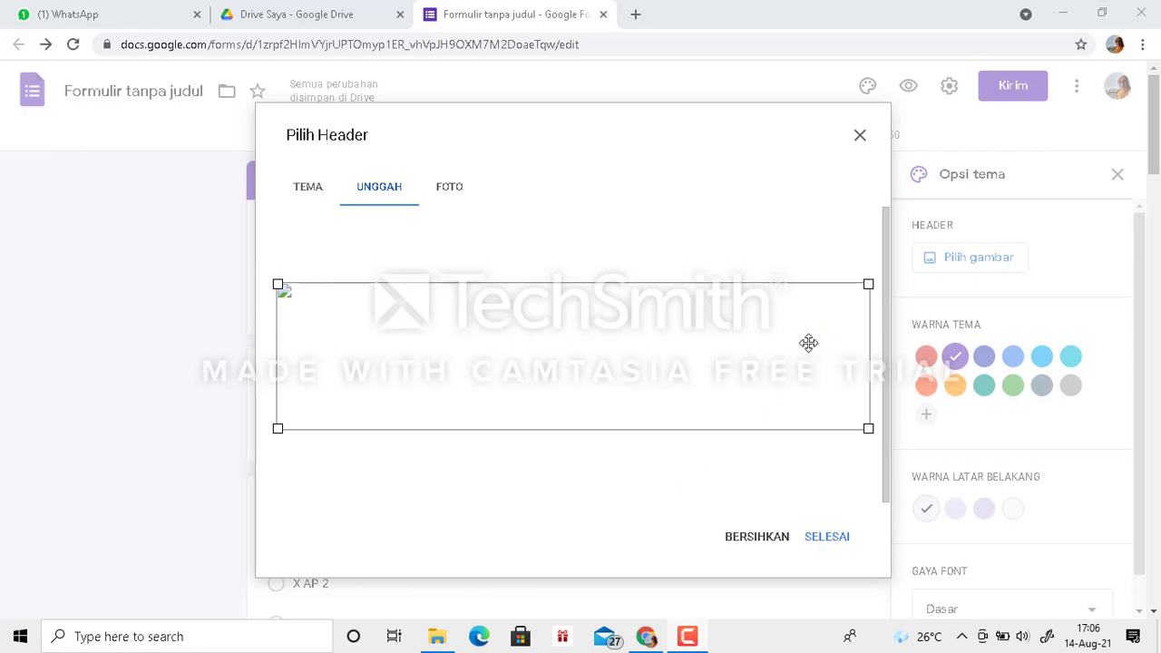
pyautogui.click(833, 541)
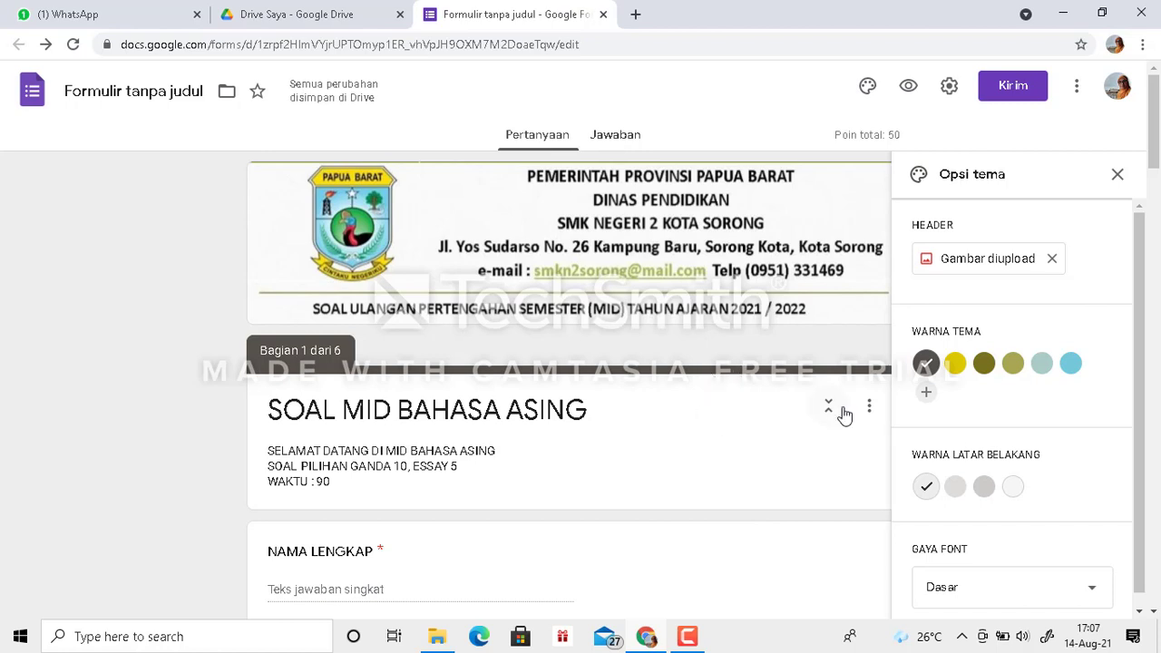
# - Try the yellow theme colour, settle on dark olive for the form, and close the theme options
pyautogui.click(986, 366)
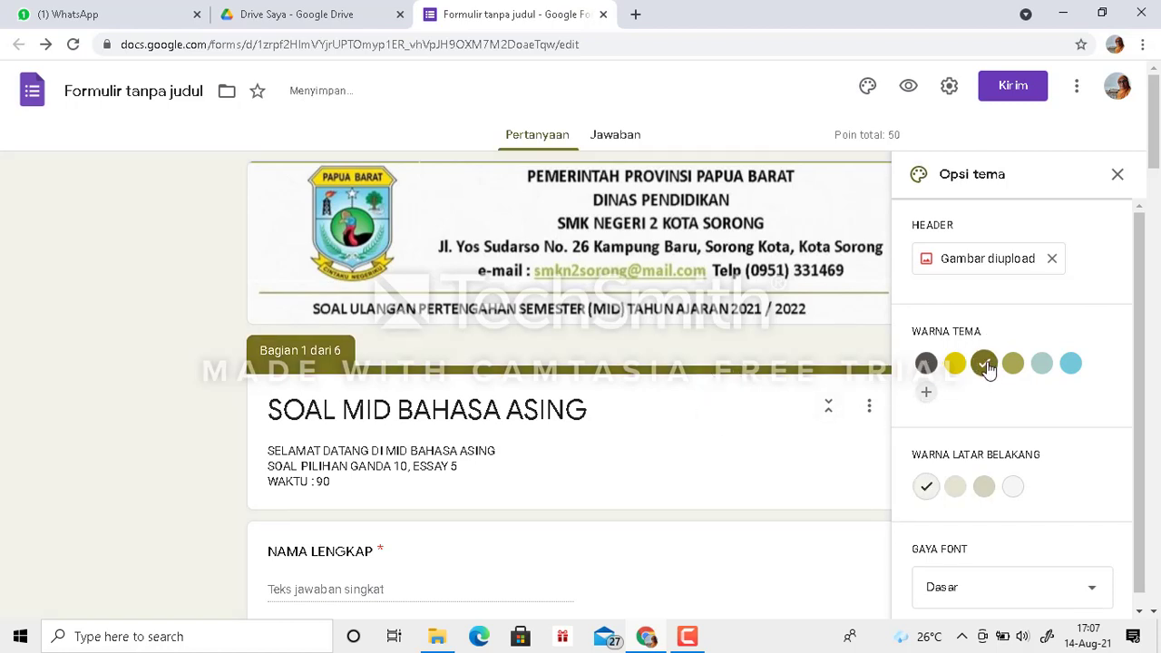
pyautogui.click(953, 365)
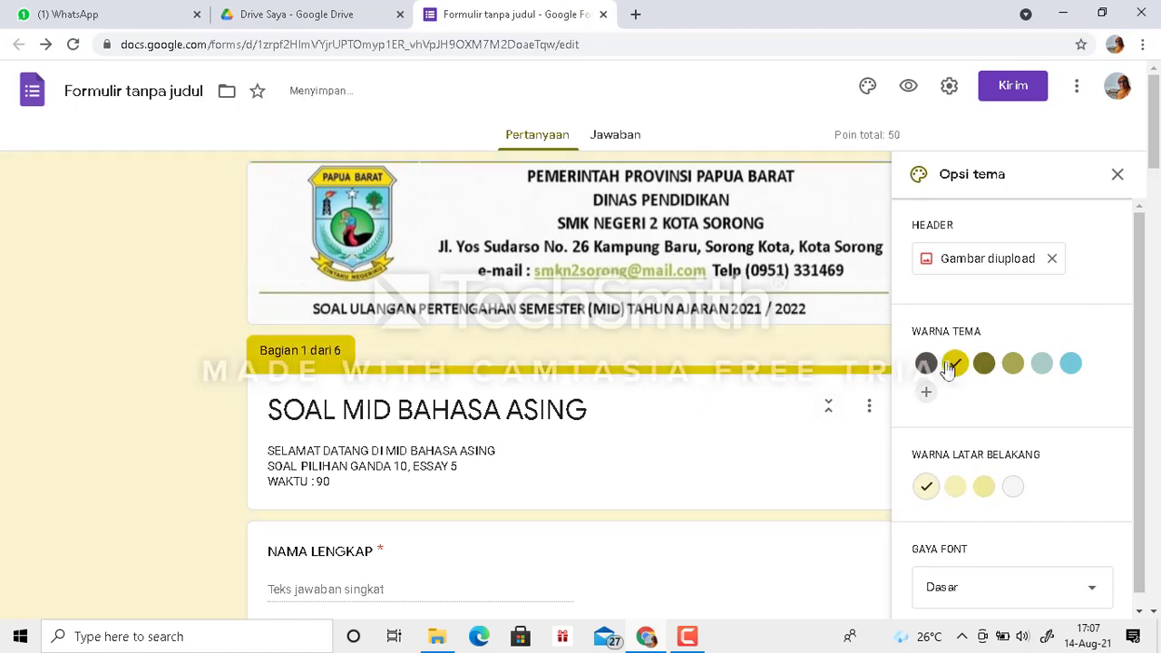
pyautogui.click(989, 367)
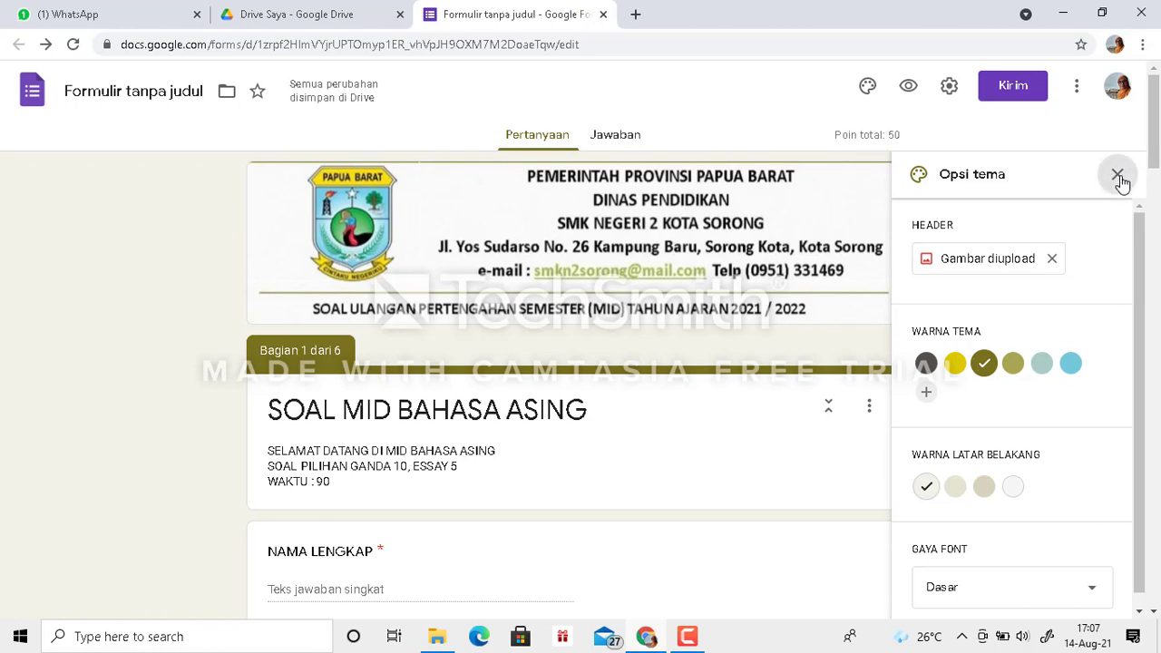
pyautogui.click(1119, 176)
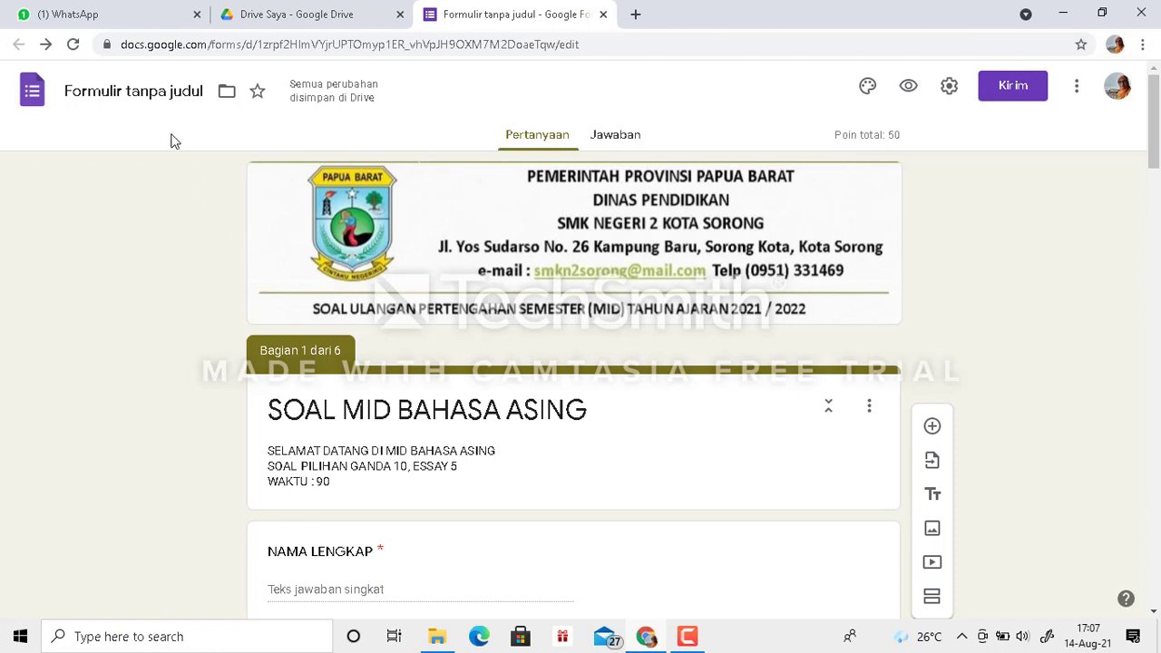
# - Name the untitled form file "SOAL MID BAHASA ASING" and open the form settings
pyautogui.click(131, 91)
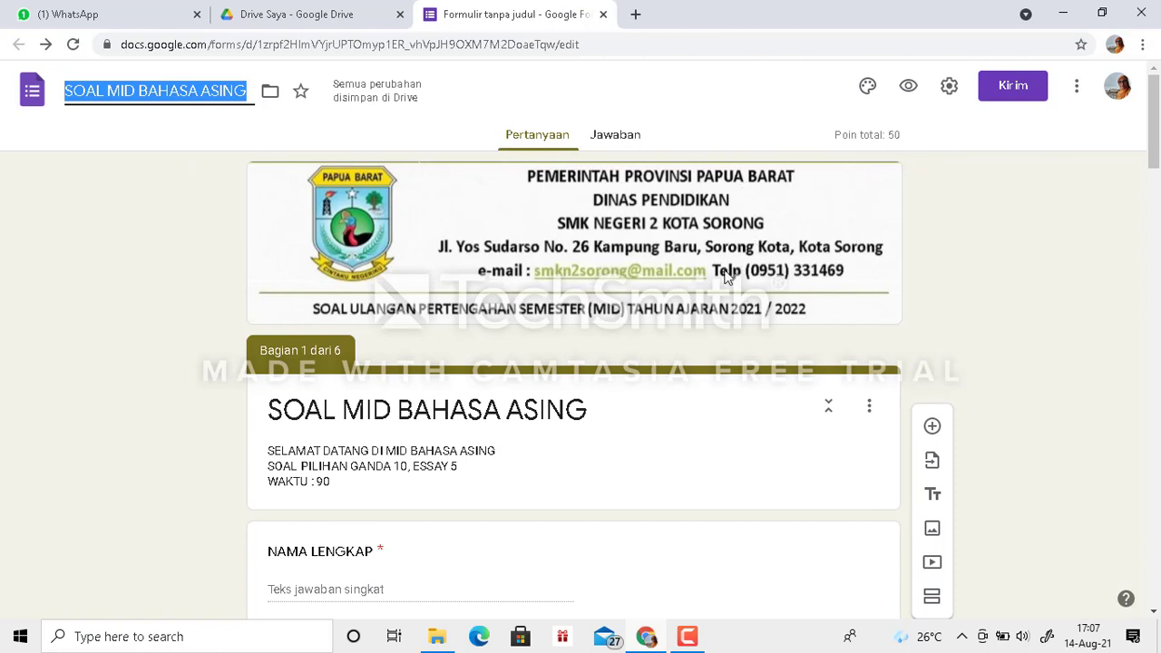
pyautogui.click(950, 88)
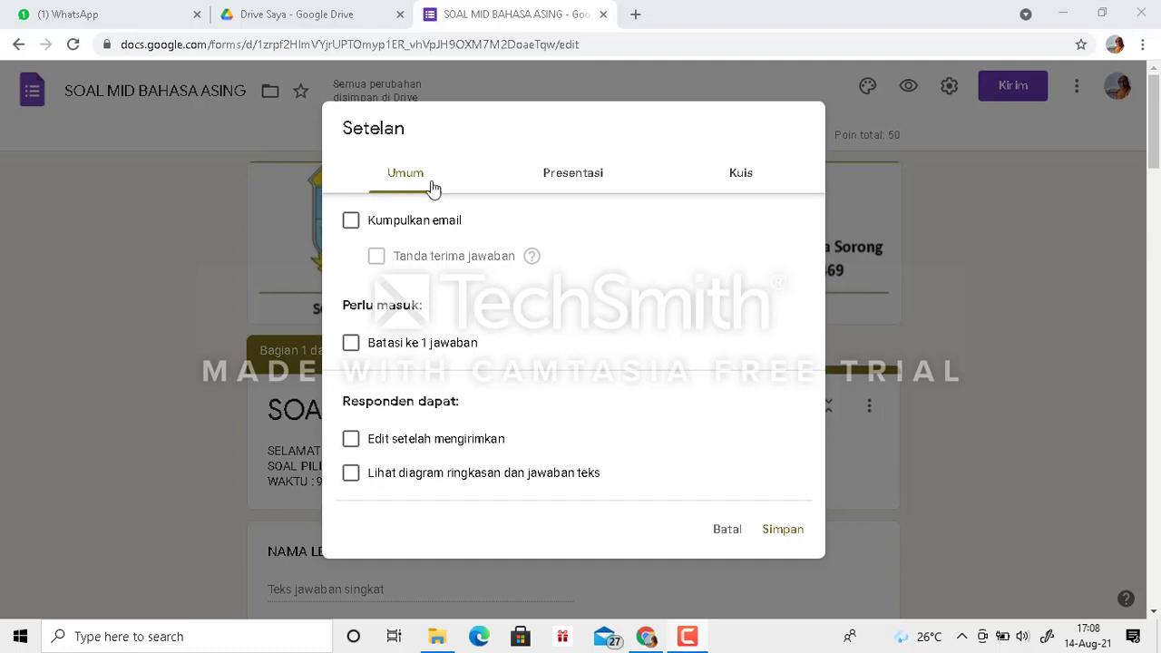
# - Try limiting the form to one response per respondent, and switch the limit back off
pyautogui.click(351, 344)
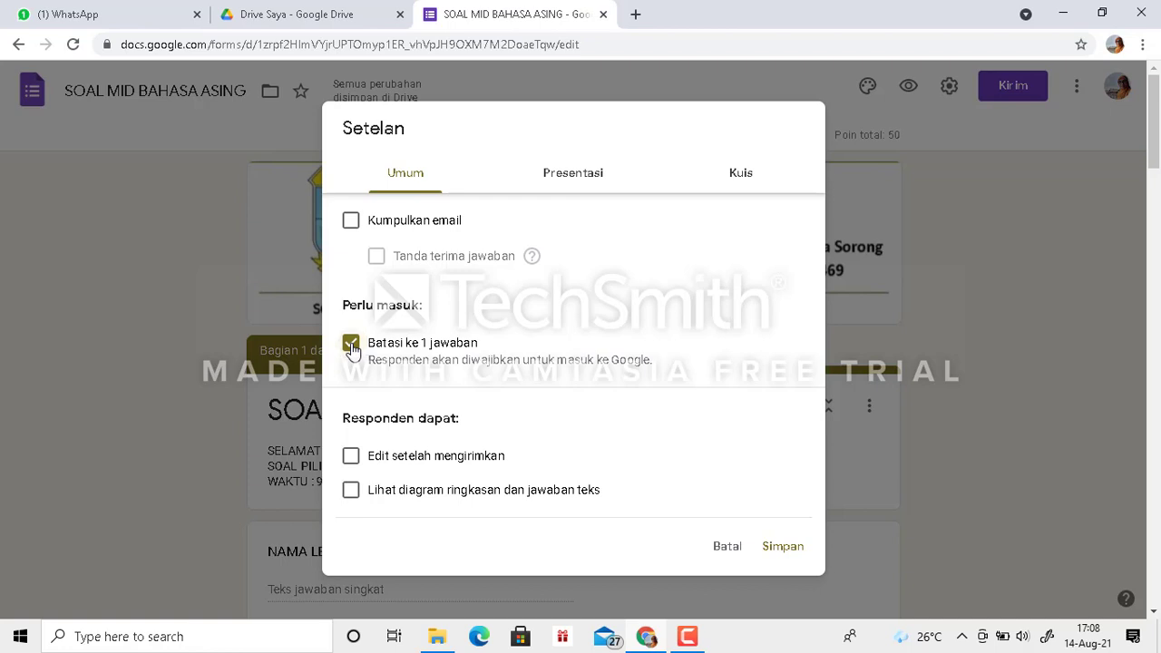
pyautogui.click(351, 344)
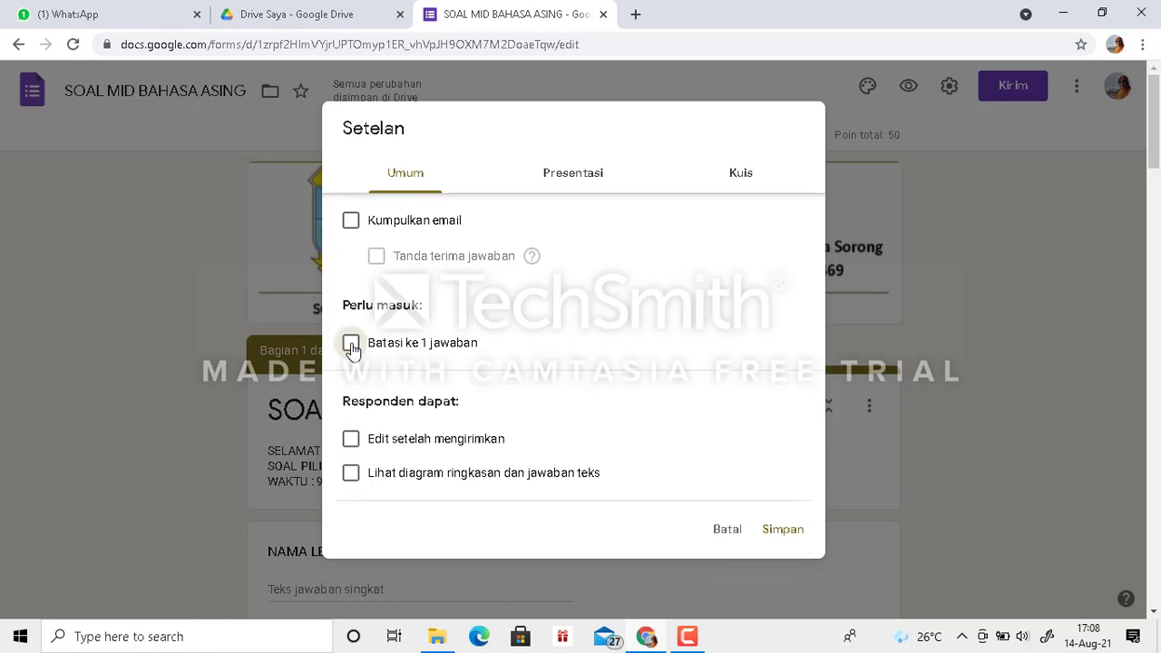
# - Set the confirmation message to "TERIMAKASIH SUDAH MENGERJAKAN SOAL MID BAHASA ASING, JAWABAN ANDA SUDAH TERKIRIM" and save the settings
pyautogui.click(558, 184)
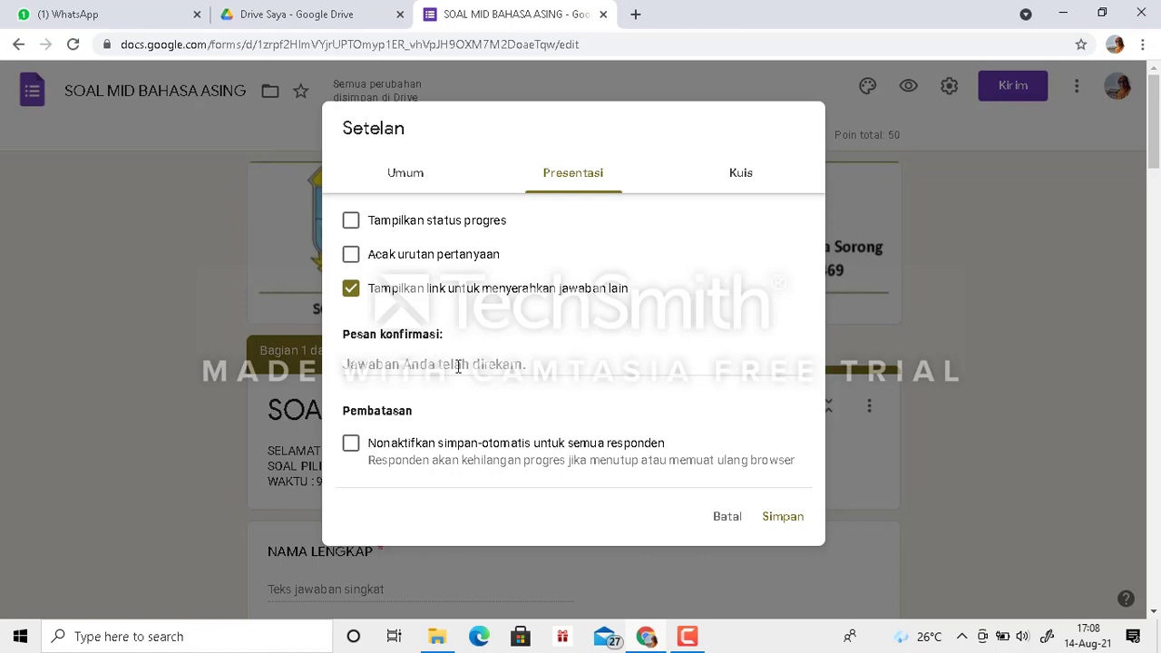
pyautogui.click(415, 364)
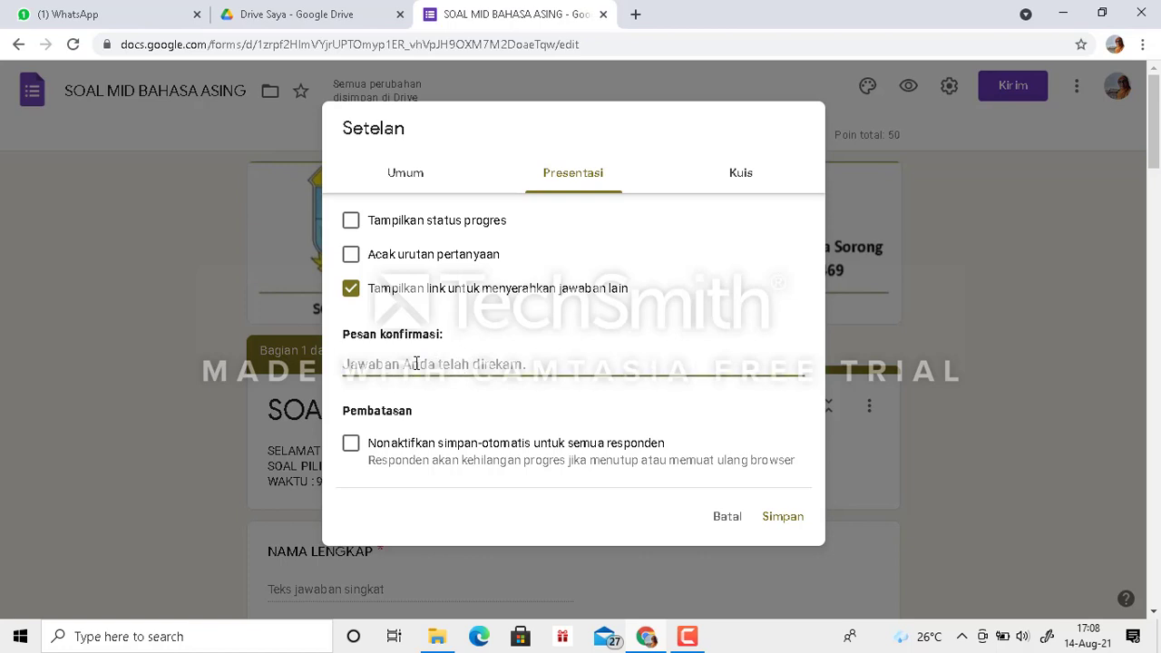
pyautogui.write('TERI')
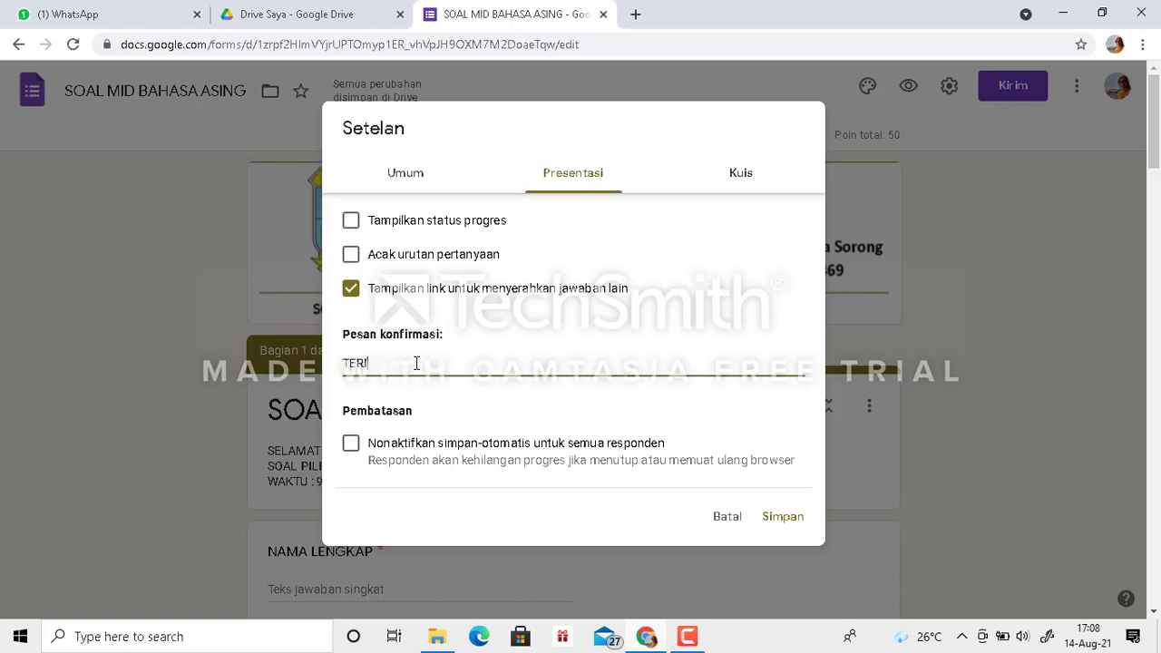
pyautogui.write('MAKASIH SEUDAH MENG')
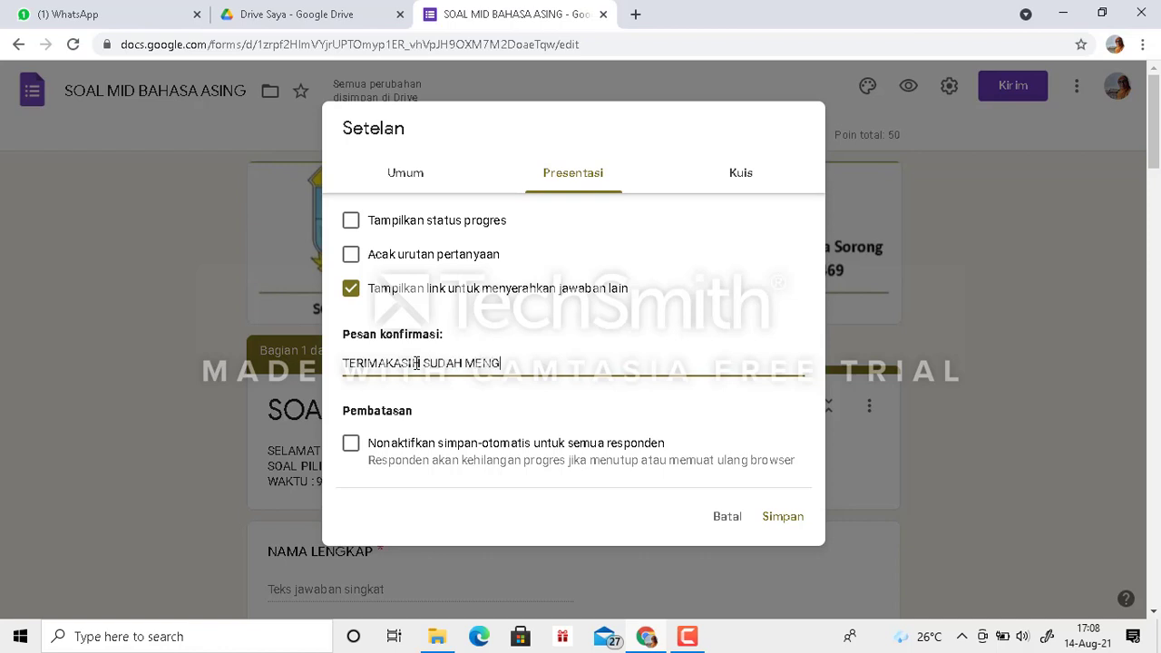
pyautogui.write('ERJAKAN SOAL MID BAHA')
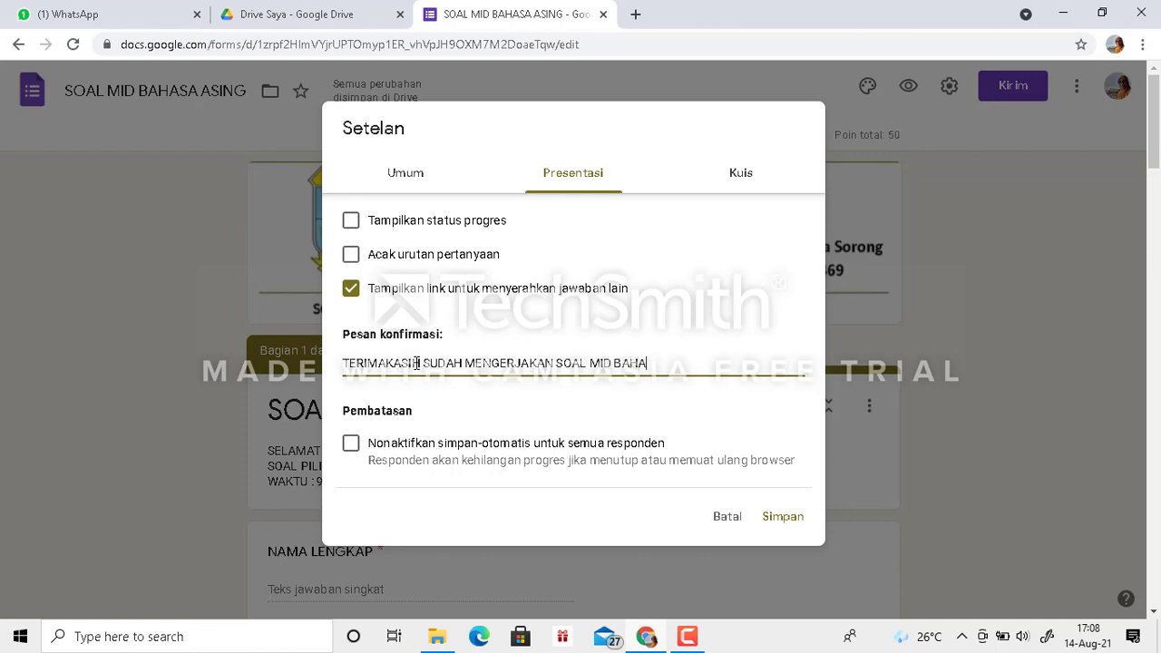
pyautogui.write('SA ASING, JAWABAN AN')
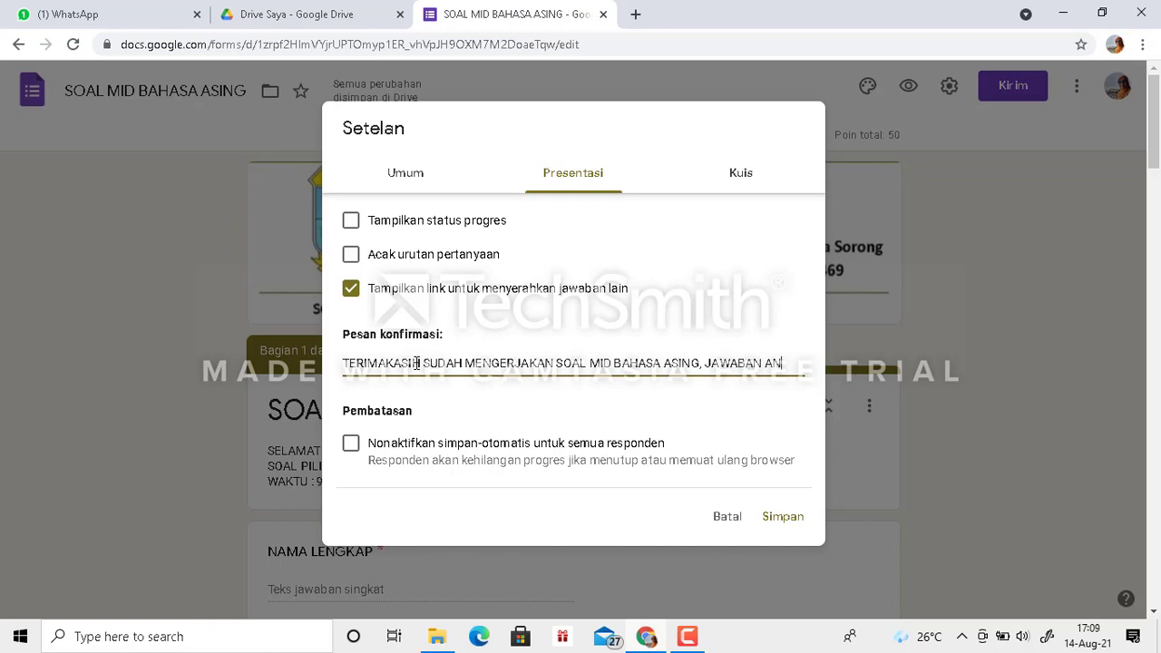
pyautogui.write('DA SUDAH TER')
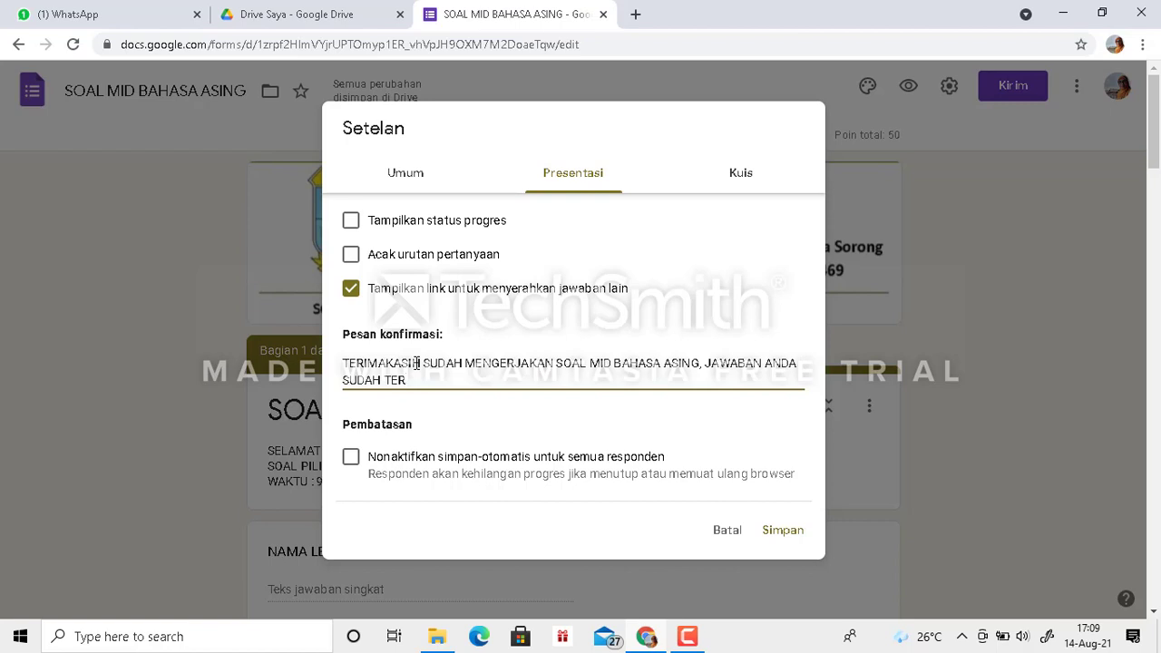
pyautogui.write('KIRIM')
pyautogui.click(784, 531)
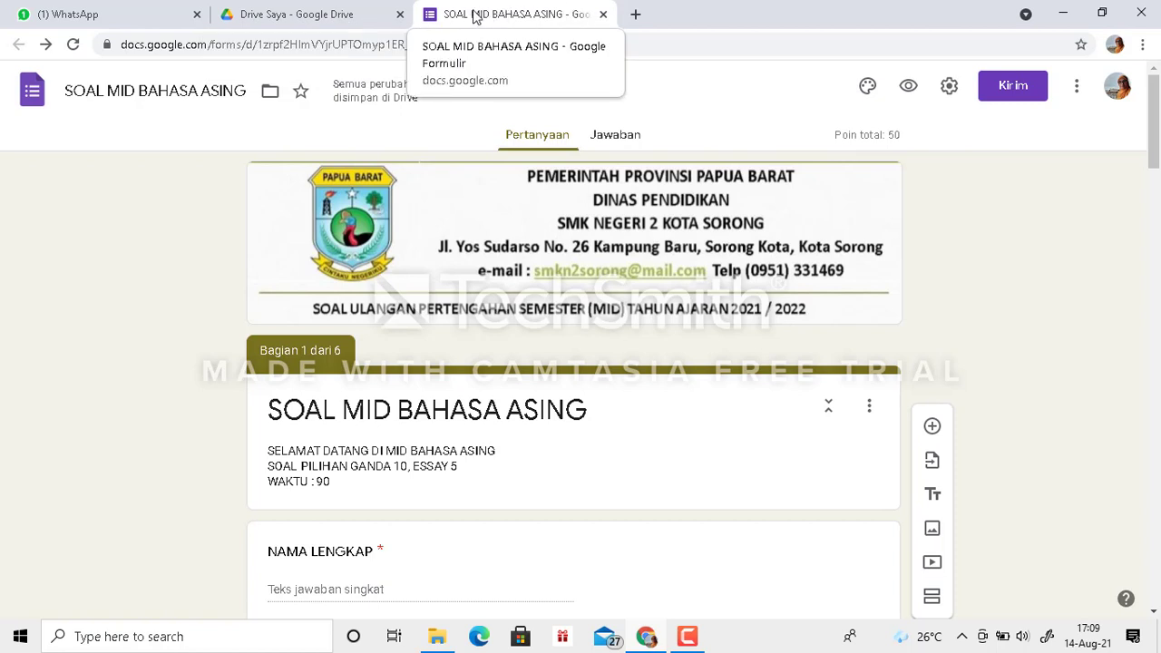
# - Preview the form as a respondent and fill in the full name under NAMA LENGKAP
pyautogui.click(909, 90)
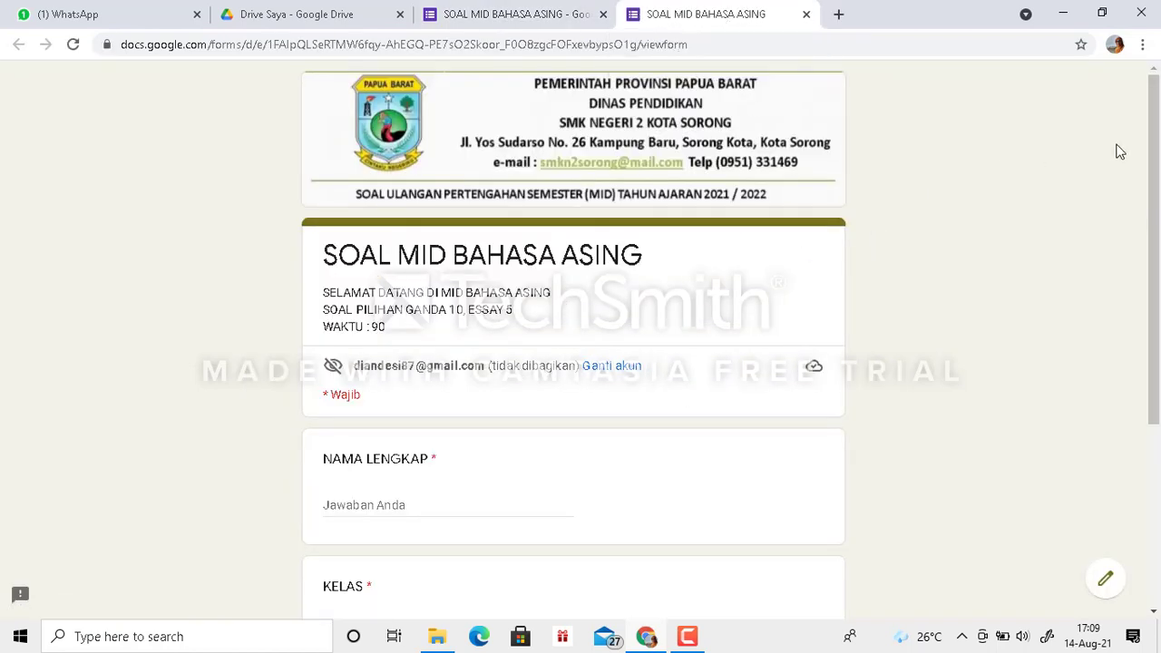
pyautogui.moveTo(1155, 152); pyautogui.dragTo(1159, 225)
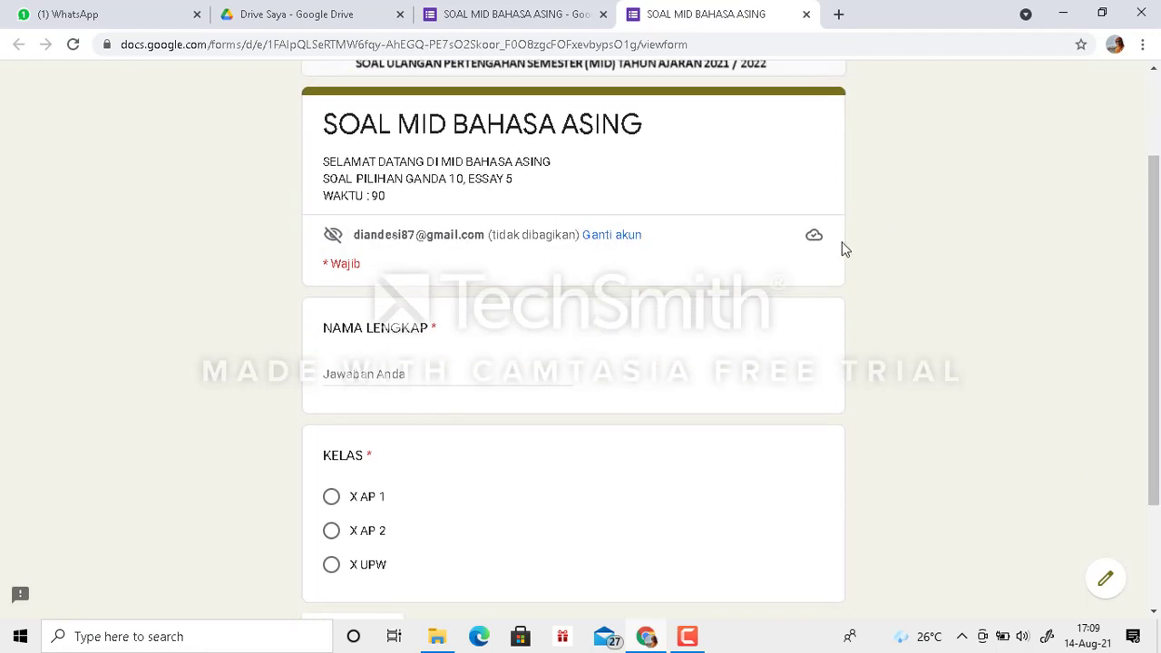
pyautogui.click(379, 367)
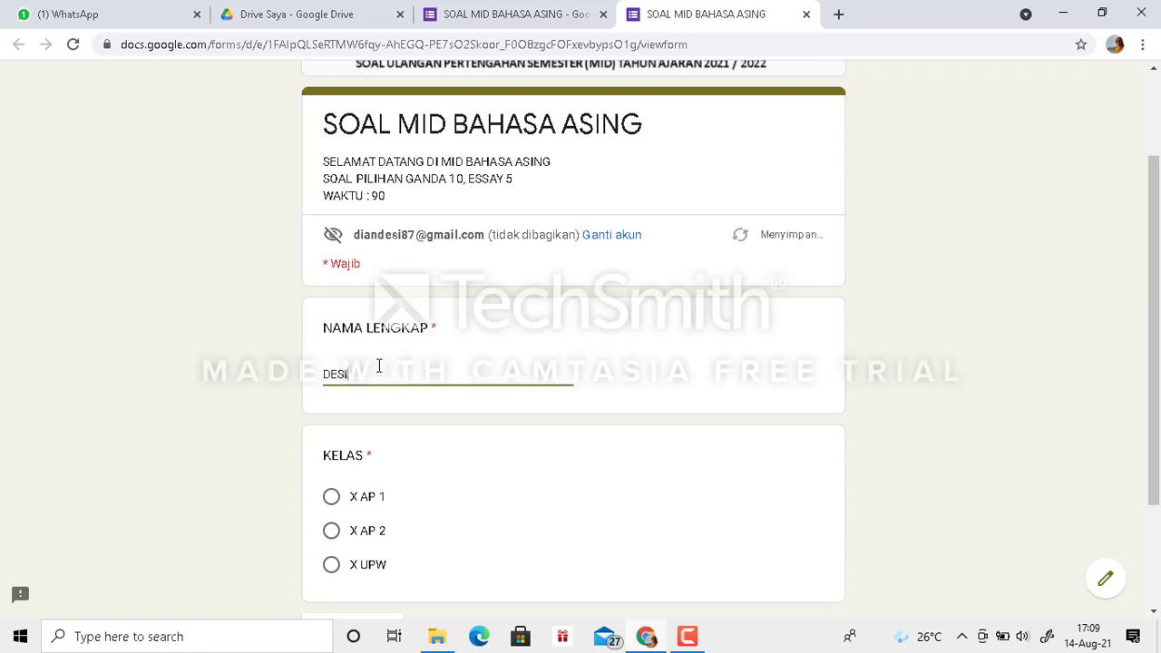
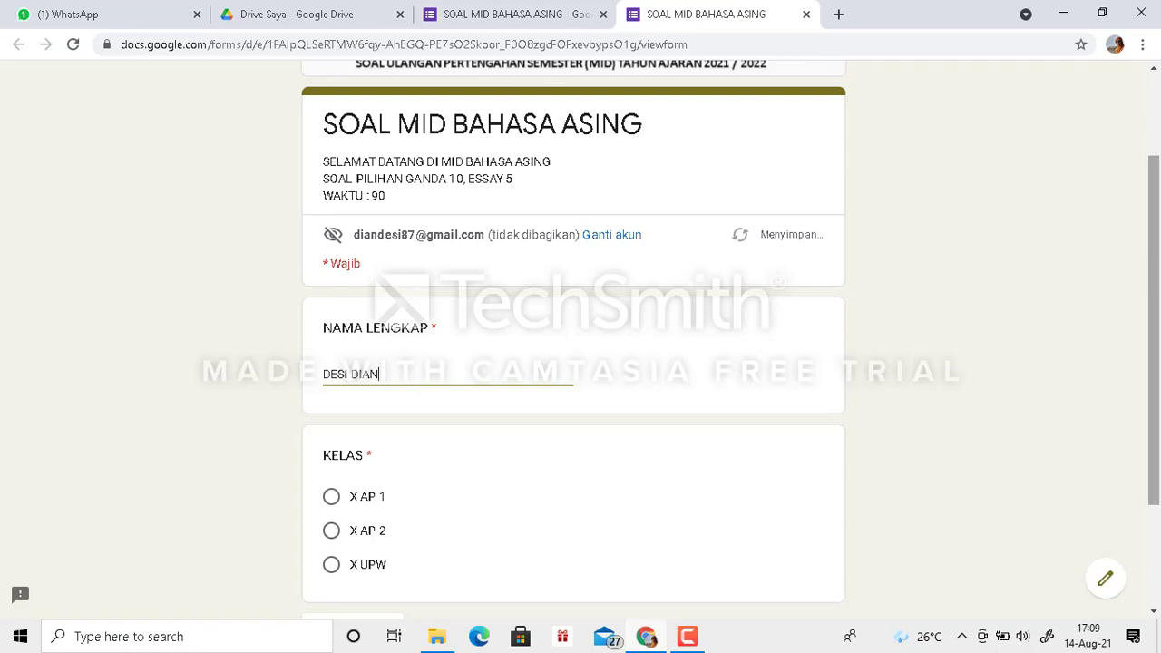
# - Choose X AP 1 as the KELAS answer and continue to its token section
pyautogui.moveTo(1156, 275); pyautogui.dragTo(1157, 345)
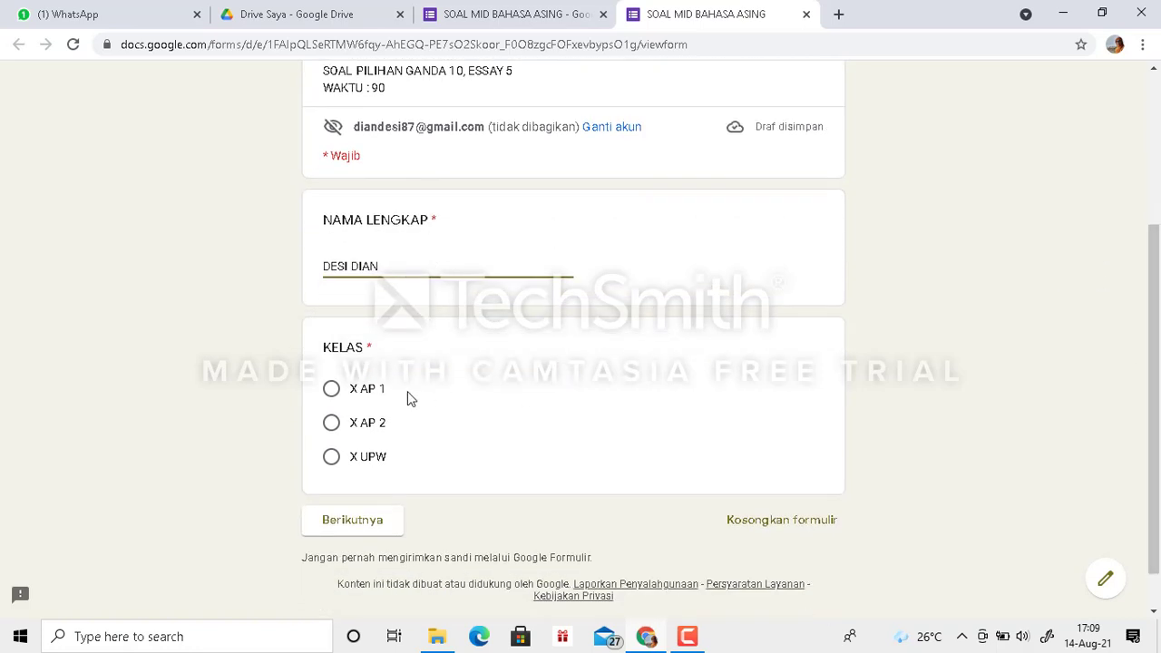
pyautogui.click(332, 390)
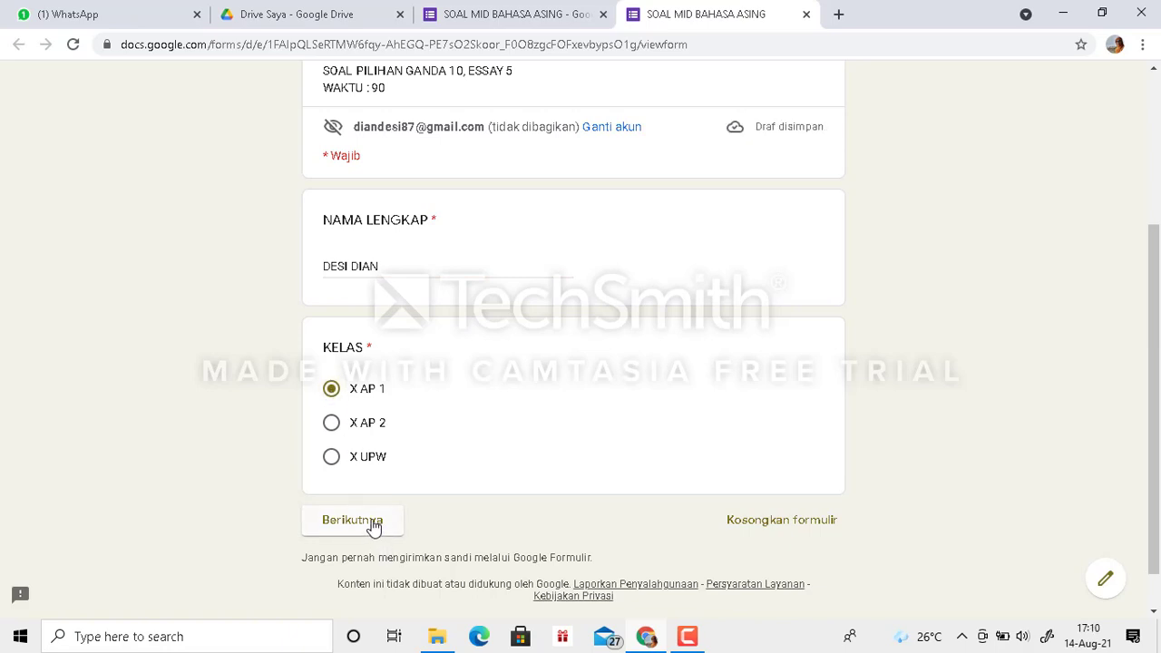
pyautogui.click(372, 526)
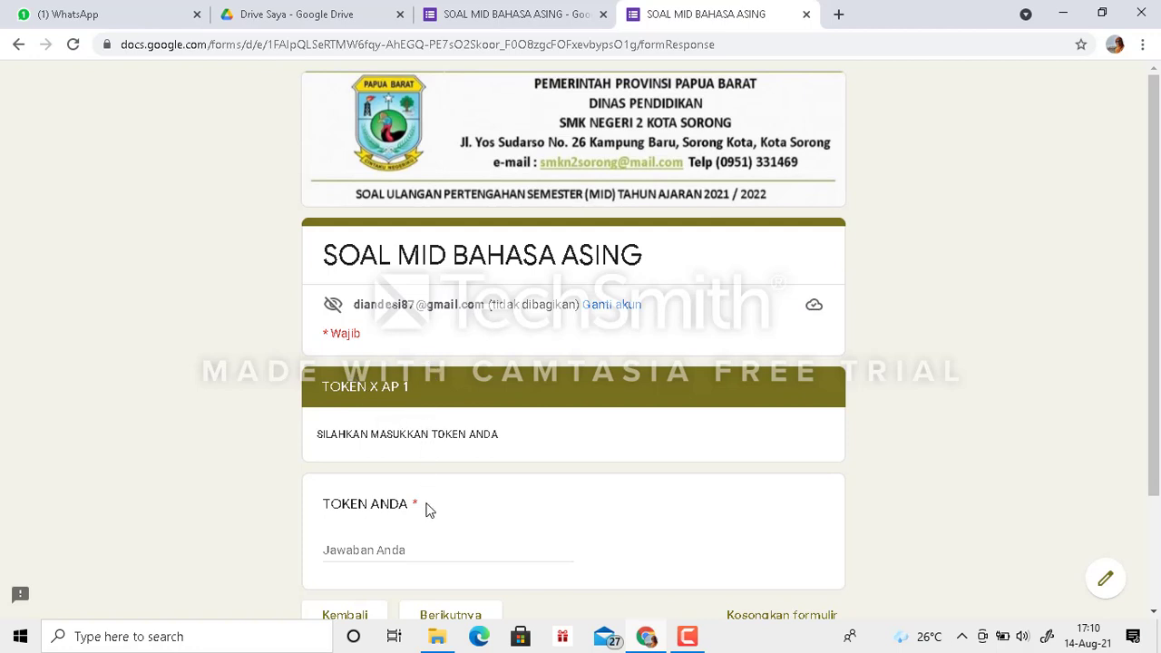
# - Try to continue past the TOKEN X AP 1 section with the class token entered in lowercase under TOKEN ANDA
pyautogui.click(360, 549)
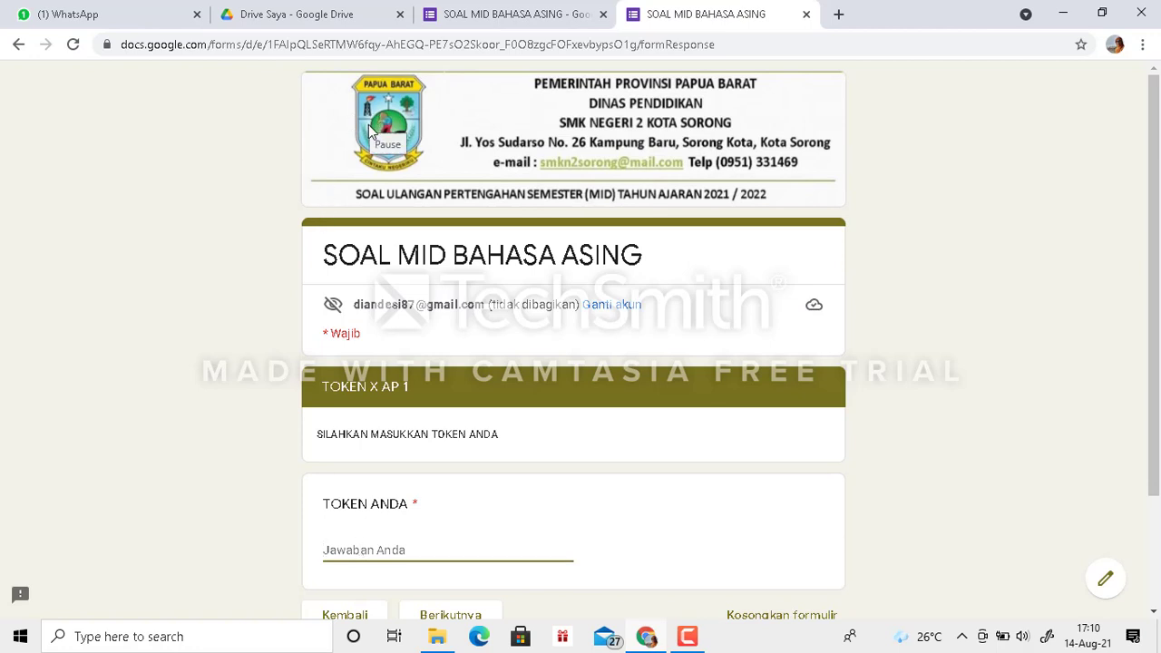
pyautogui.write('EN')
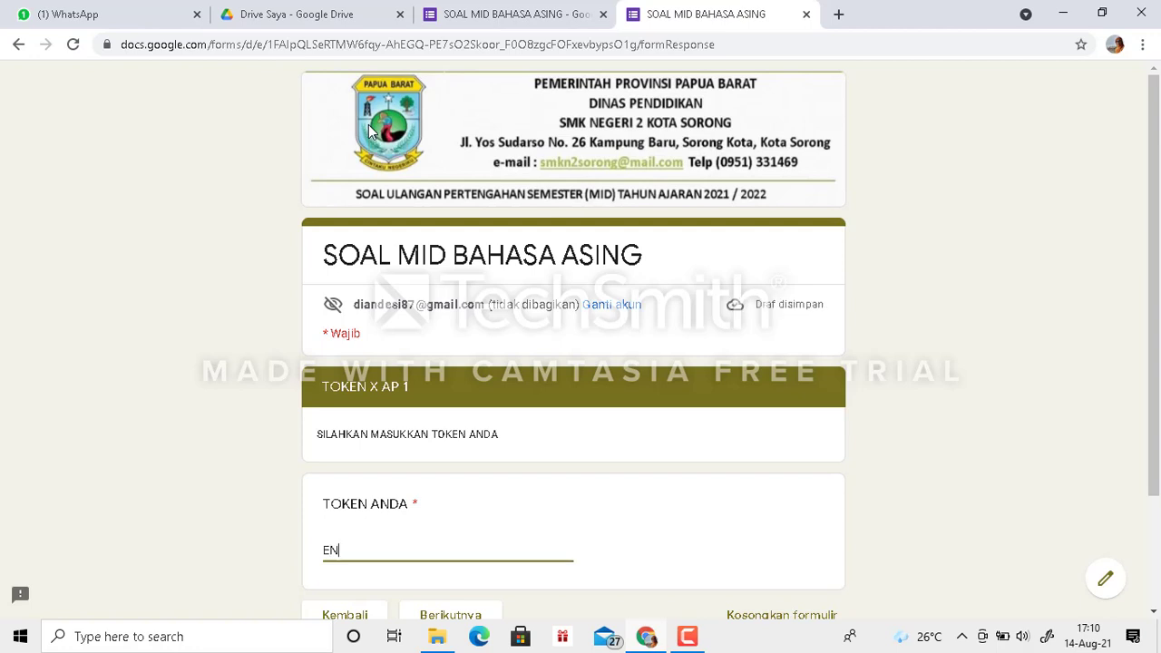
pyautogui.press('BackSpace')
pyautogui.press('BackSpace')
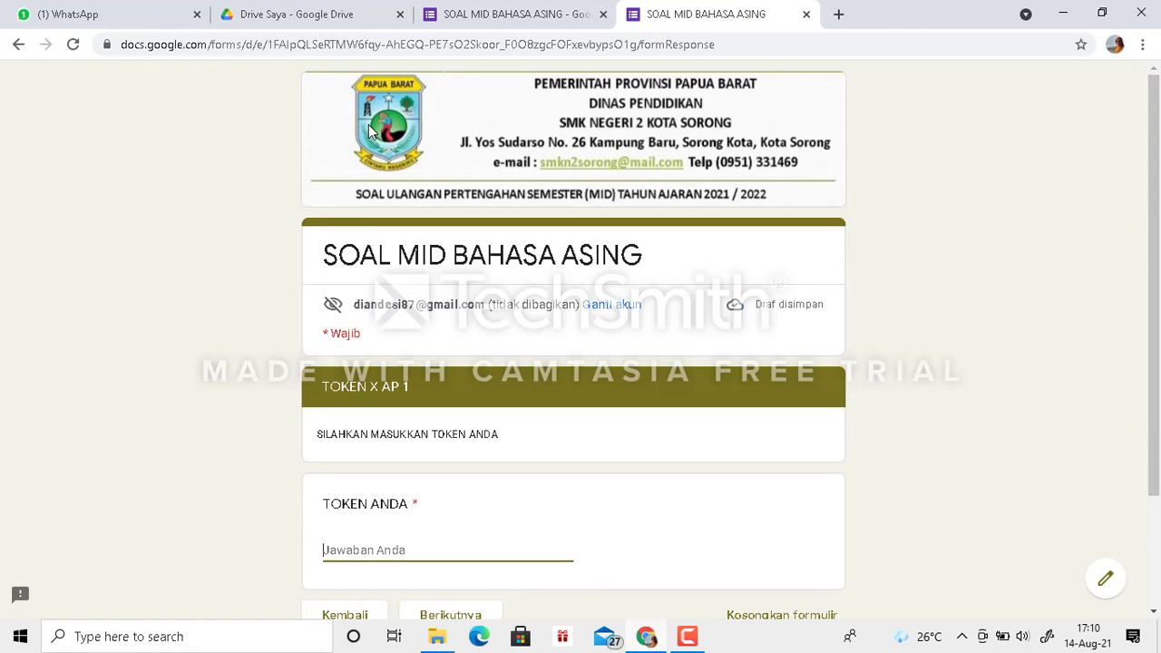
pyautogui.write('en')
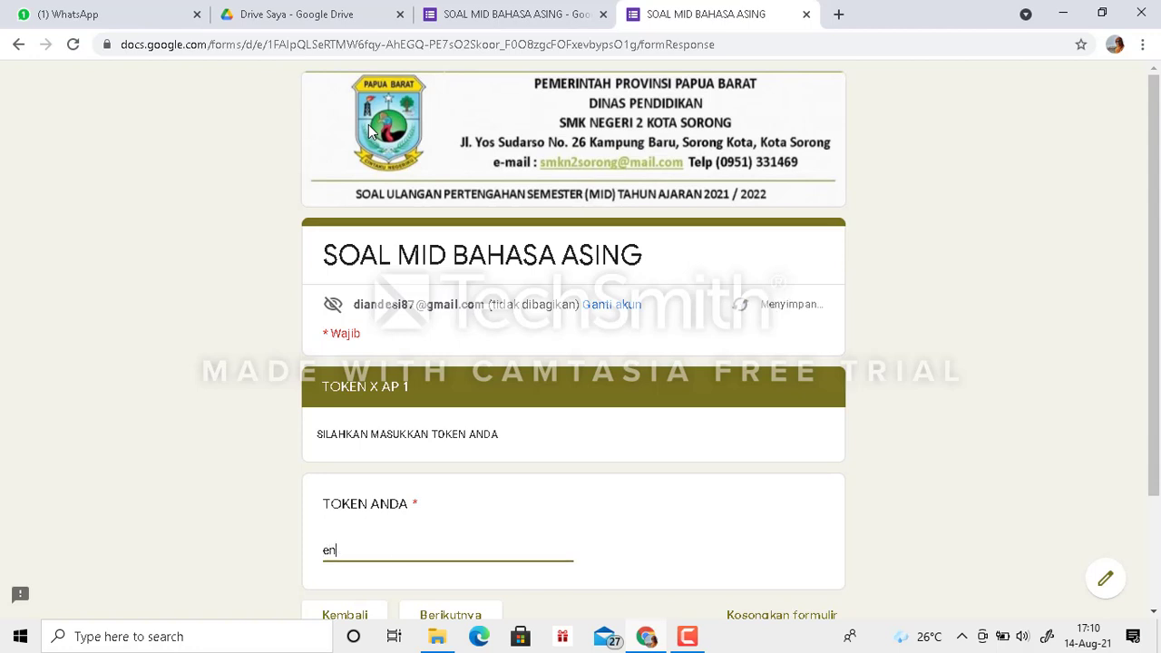
pyautogui.write('gglish ap1')
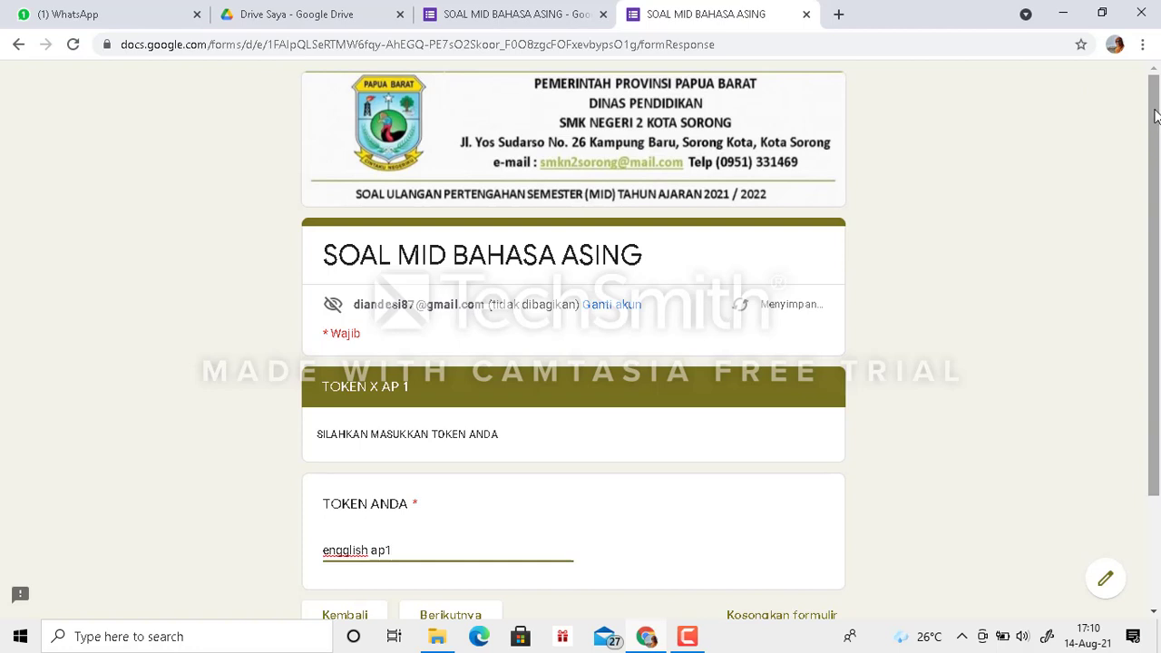
pyautogui.scroll(-2, 1155, 115)
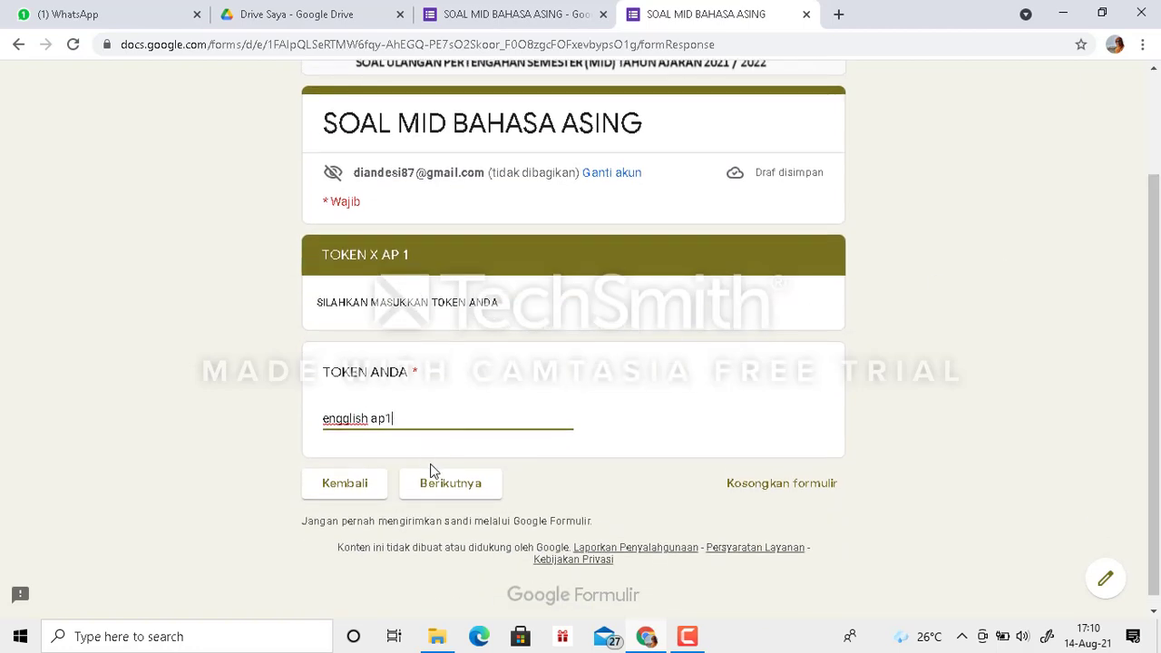
pyautogui.click(445, 488)
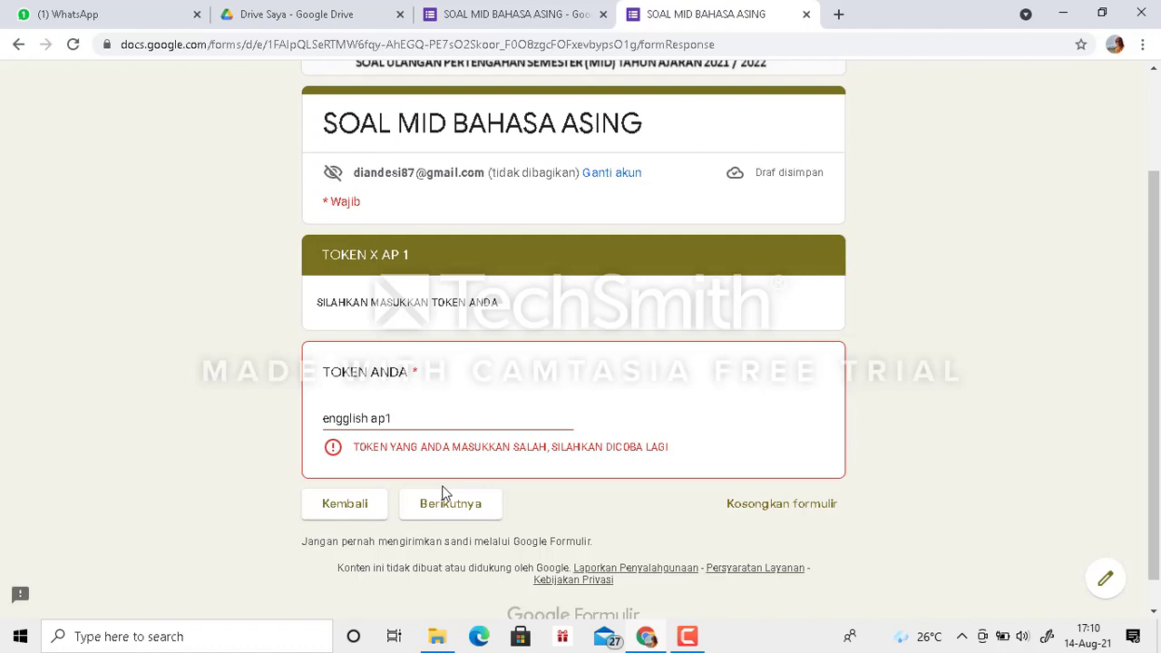
pyautogui.press('F9')
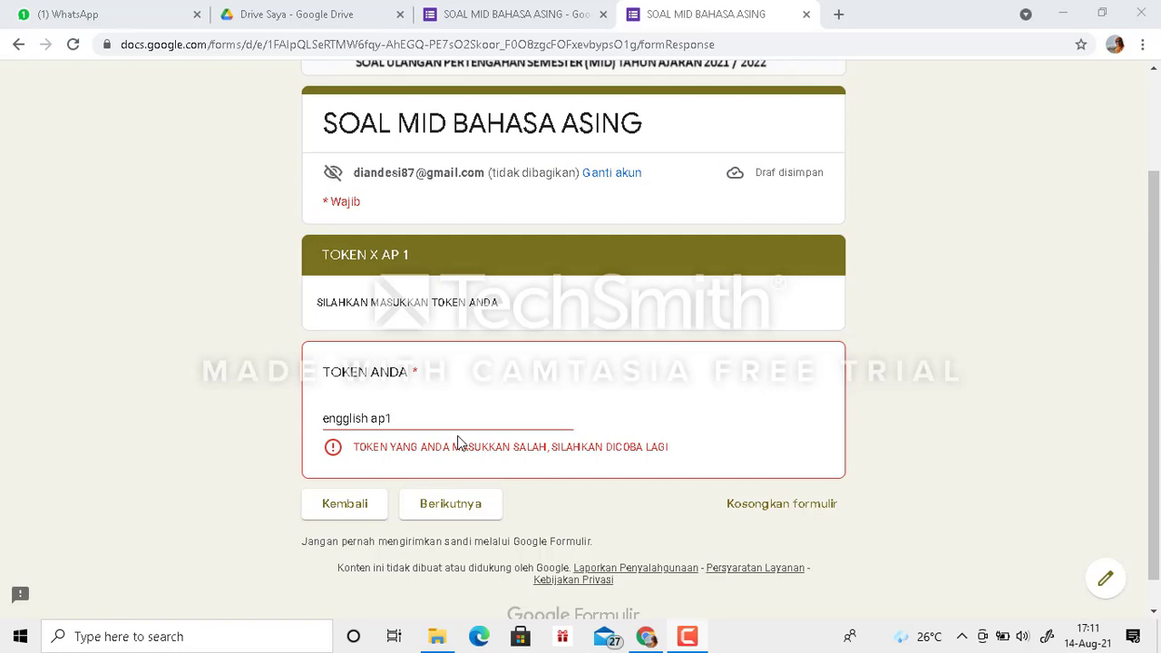
# - Replace the X AP 1 token under TOKEN ANDA with an all-capitals version and try to continue
pyautogui.click(412, 415)
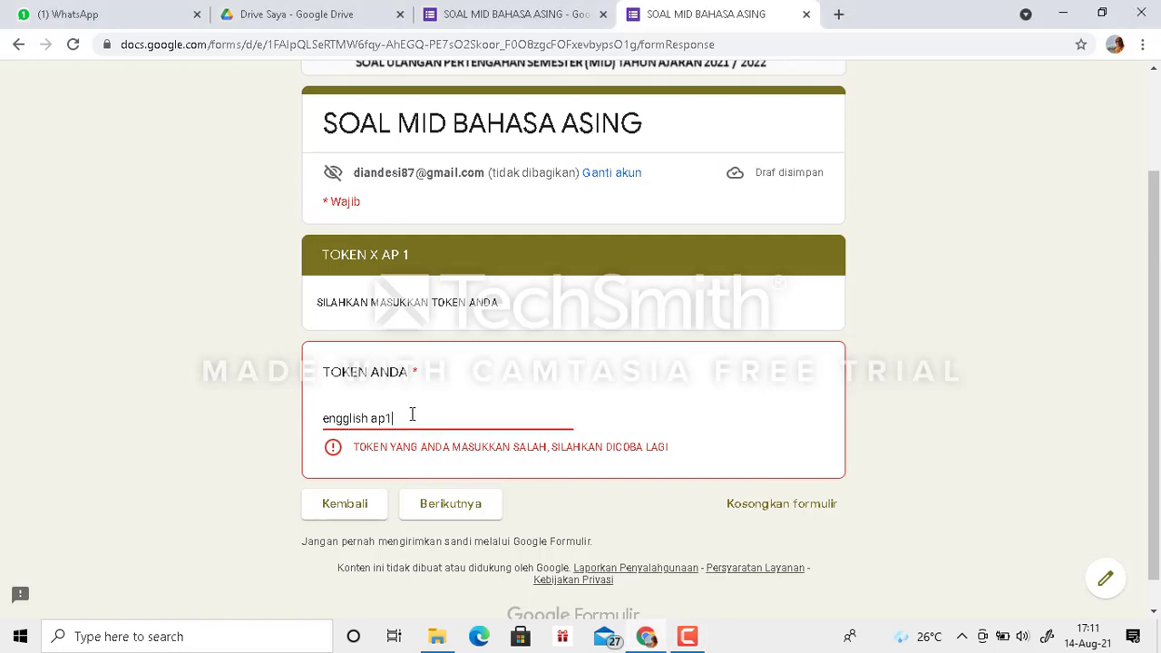
pyautogui.press('BackSpace')
pyautogui.press('BackSpace')
pyautogui.press('BackSpace')
pyautogui.press('BackSpace')
pyautogui.press('BackSpace')
pyautogui.press('BackSpace')
pyautogui.press('BackSpace')
pyautogui.press('BackSpace')
pyautogui.press('BackSpace')
pyautogui.press('BackSpace')
pyautogui.press('BackSpace')
pyautogui.press('BackSpace')
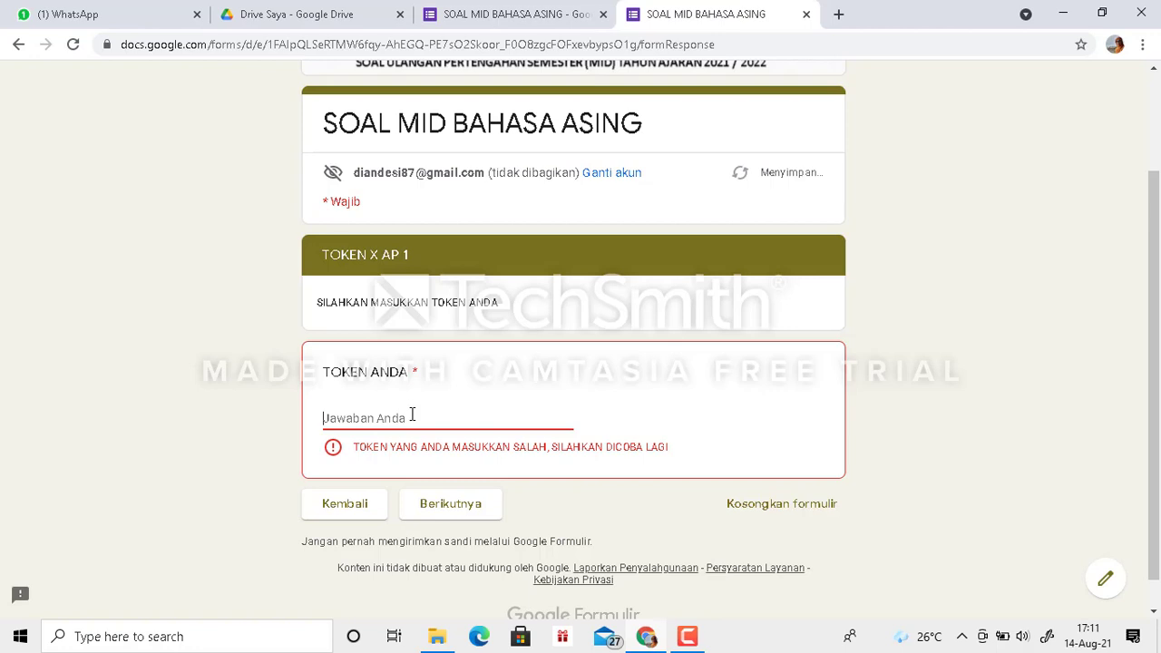
pyautogui.write('ENGGLISH AP1')
pyautogui.click(446, 505)
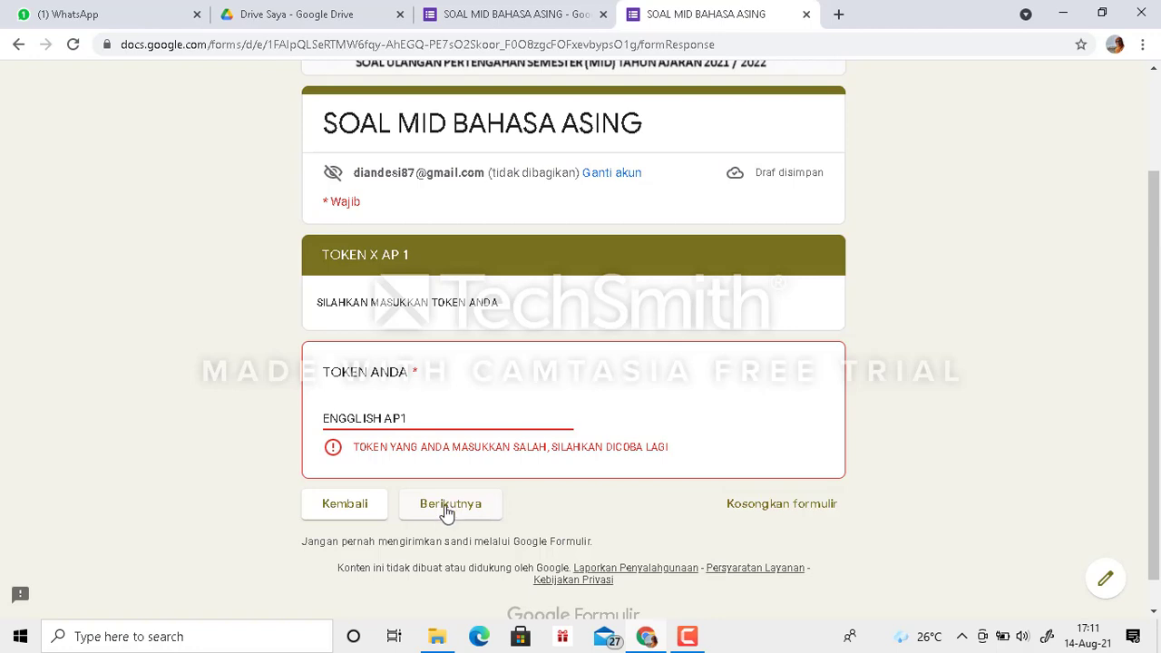
pyautogui.click(446, 517)
# - Correct the spelling of the X AP 1 token under TOKEN ANDA and continue to the SOAL PILIHAN GANDA section
pyautogui.press('BackSpace')
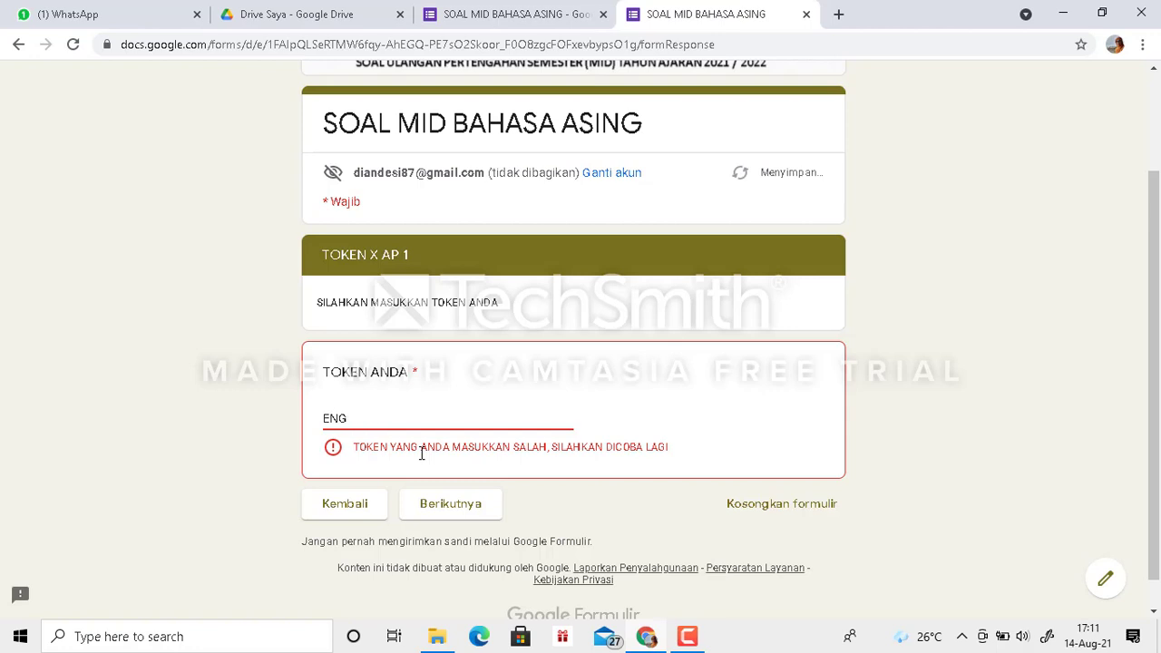
pyautogui.write('ISH AP1')
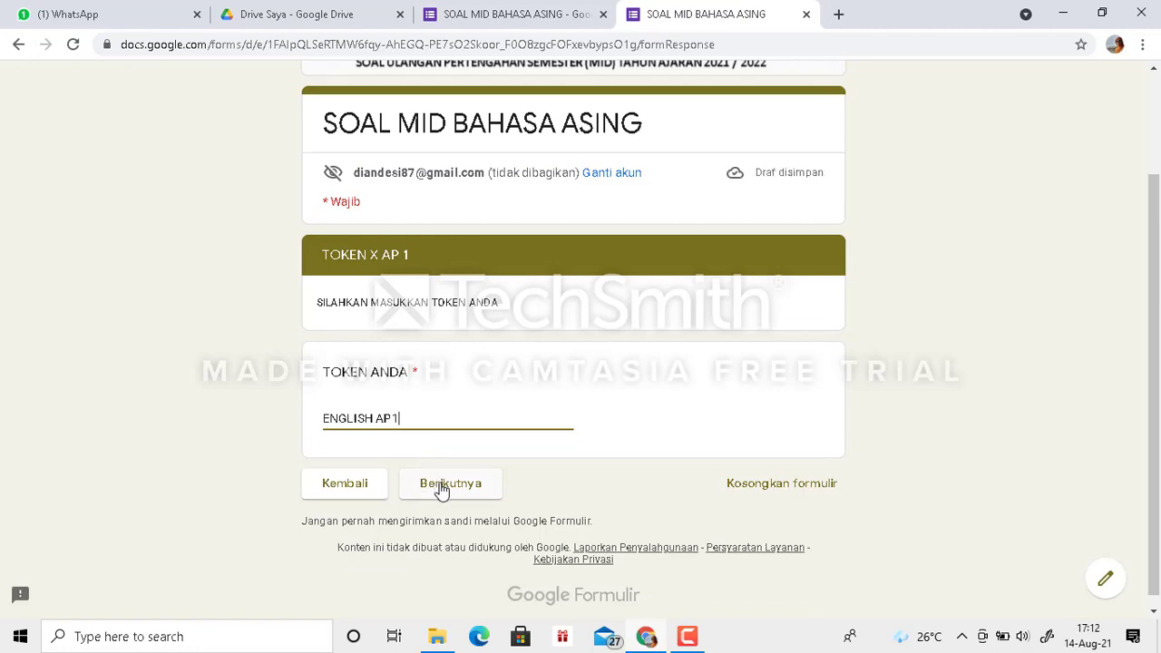
pyautogui.click(442, 487)
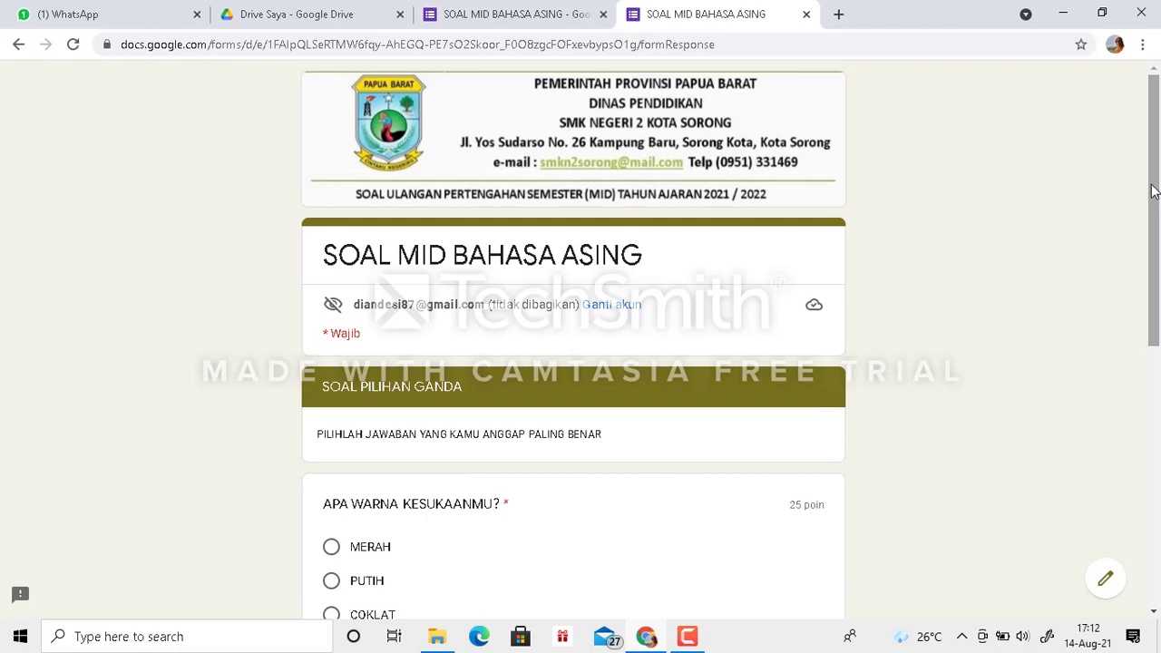
# - Answer MERAH for the favourite colour and KAMPUNG BARU for the school location, and continue to the essay section
pyautogui.moveTo(1155, 191); pyautogui.dragTo(1159, 316)
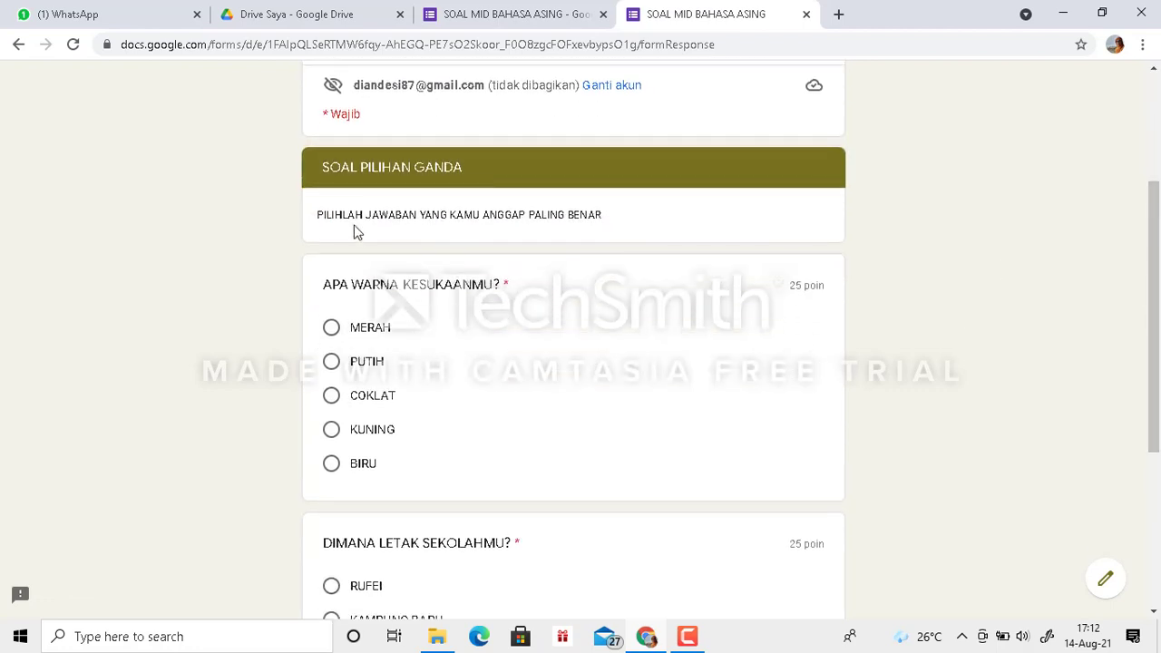
pyautogui.click(331, 329)
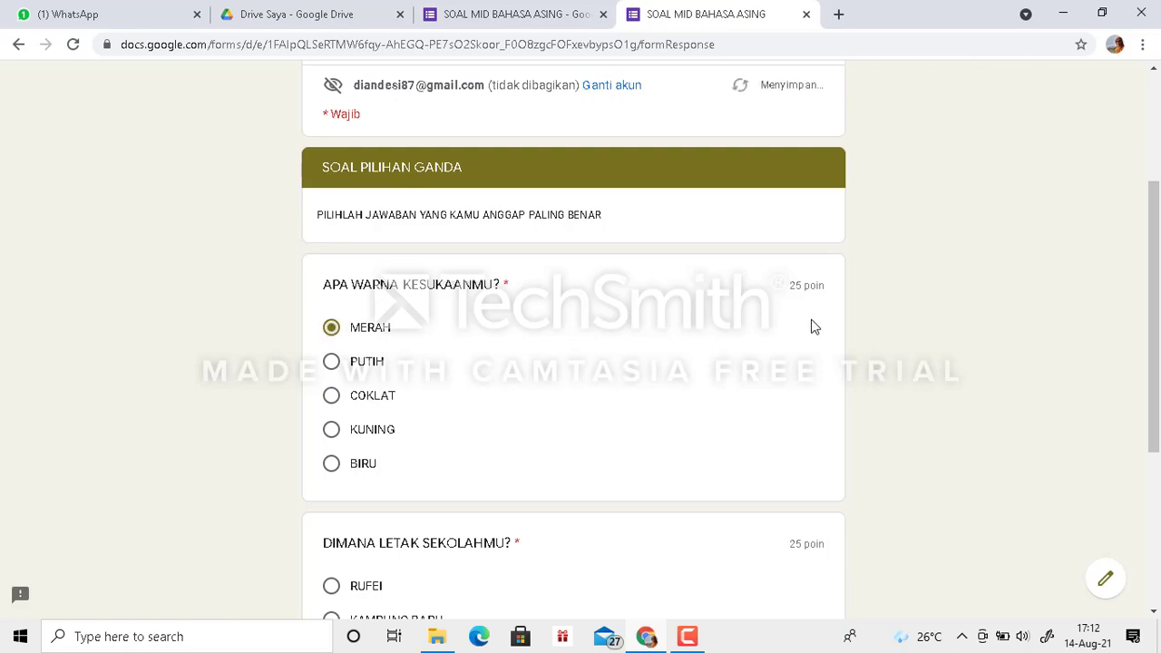
pyautogui.moveTo(1158, 240); pyautogui.dragTo(1159, 322)
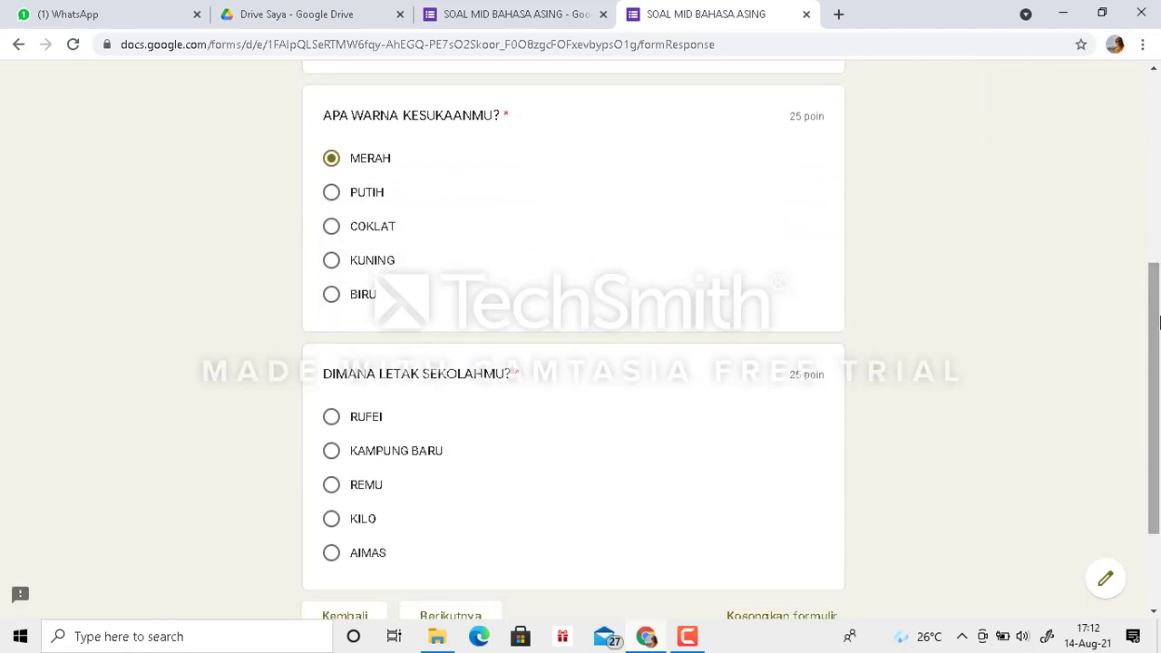
pyautogui.click(334, 460)
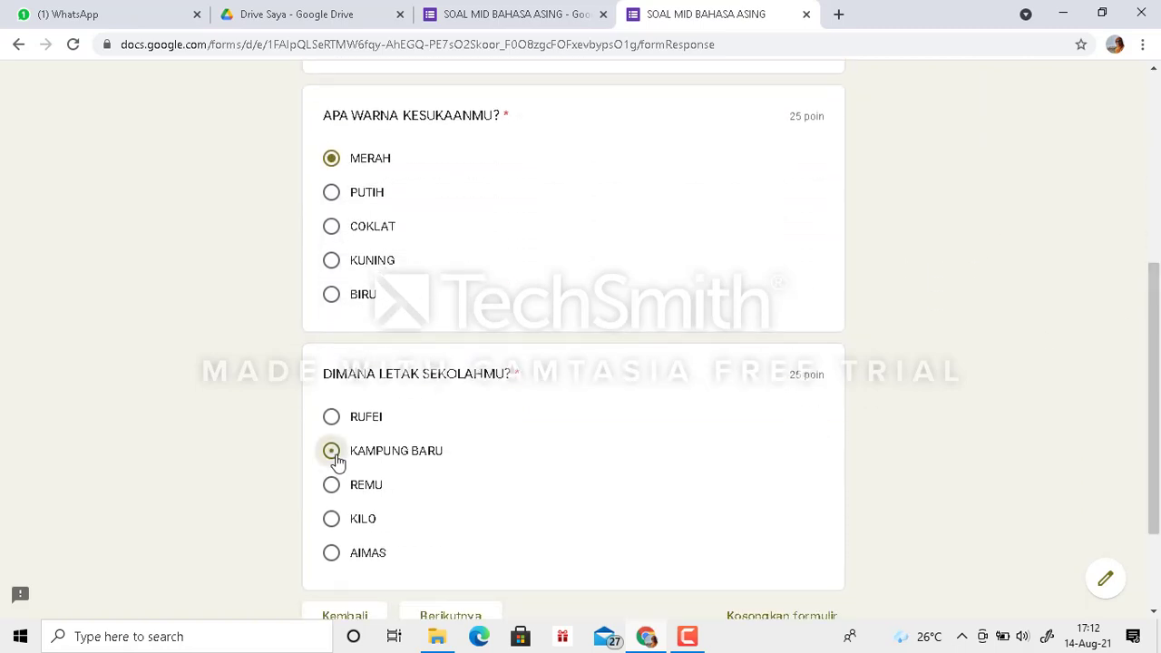
pyautogui.moveTo(1154, 313); pyautogui.dragTo(1157, 406)
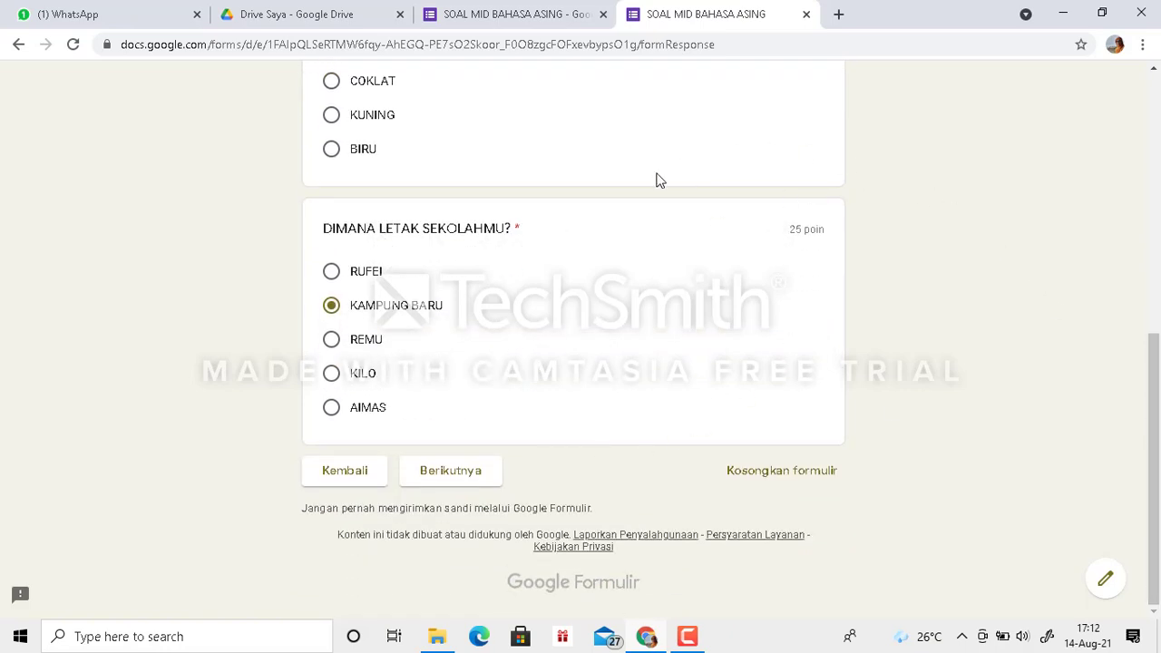
pyautogui.click(449, 478)
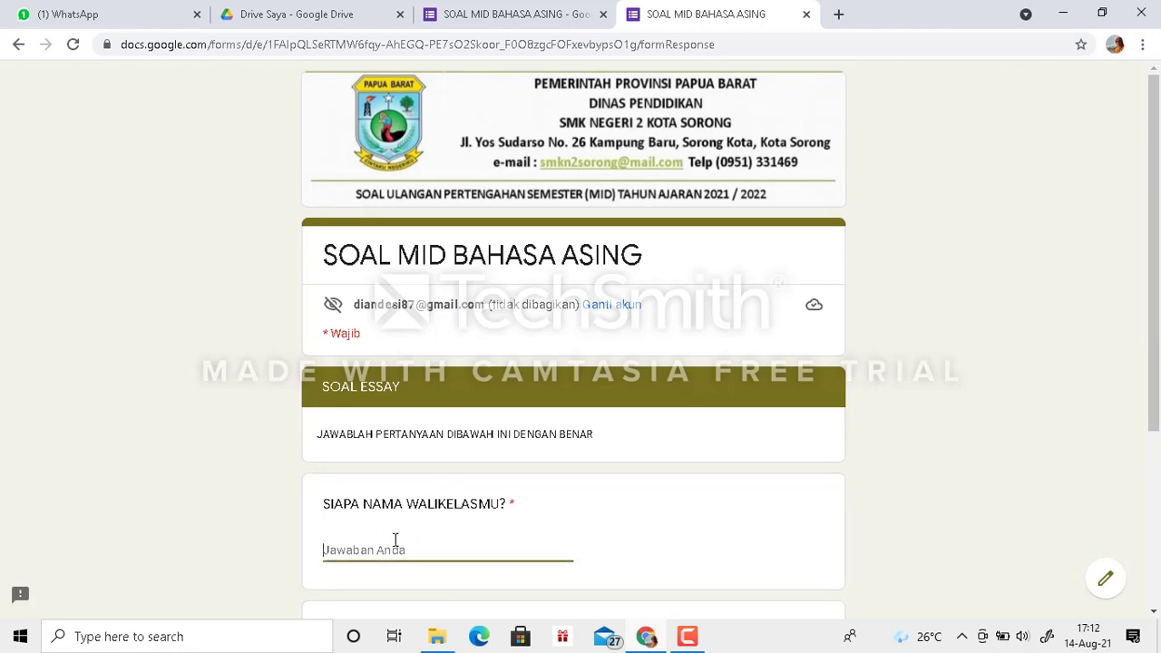
# - Fill in the homeroom teacher's name, answer the favourite food question with "SOMA", and submit the form
pyautogui.write('DESI')
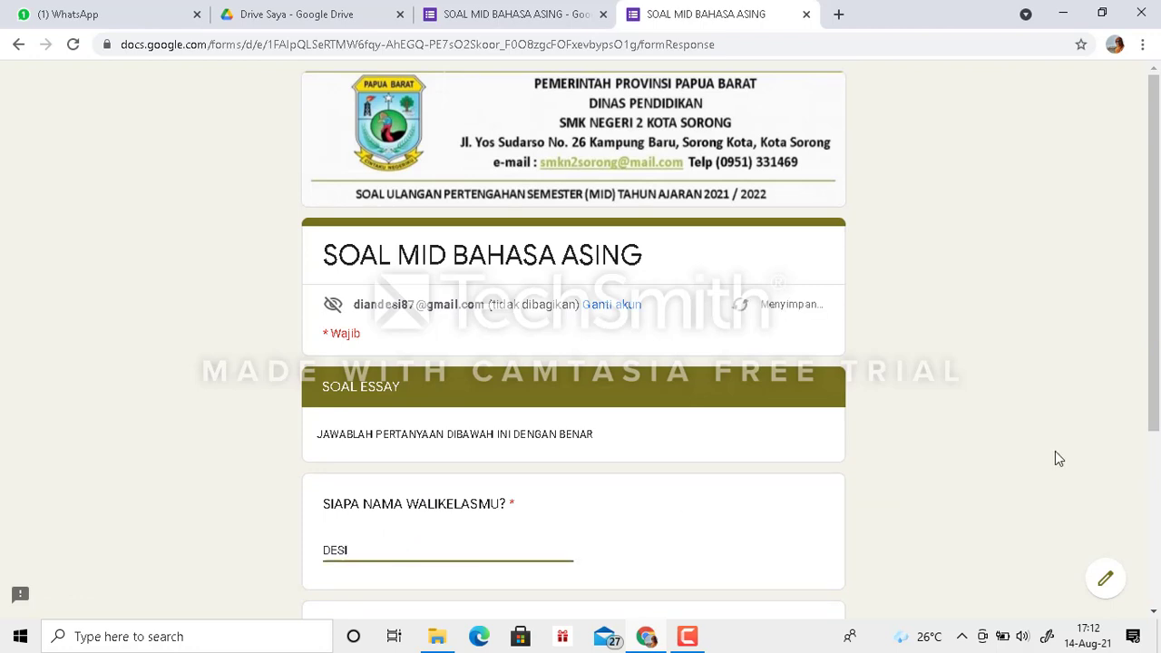
pyautogui.moveTo(1154, 322); pyautogui.dragTo(1131, 510)
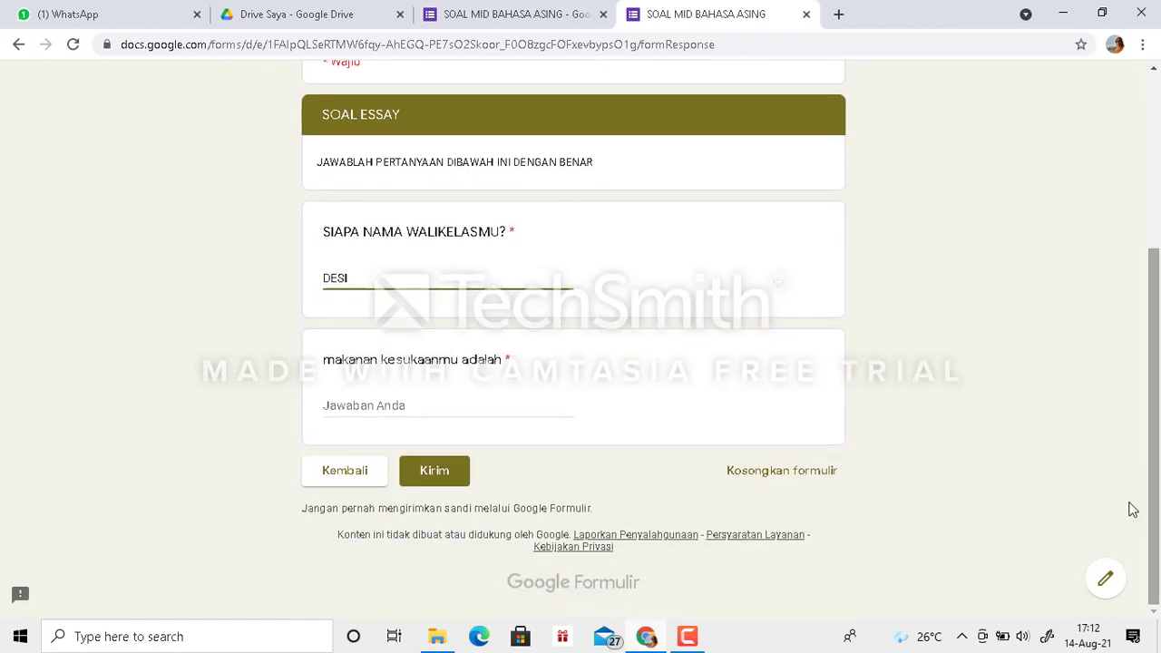
pyautogui.write('BAK')
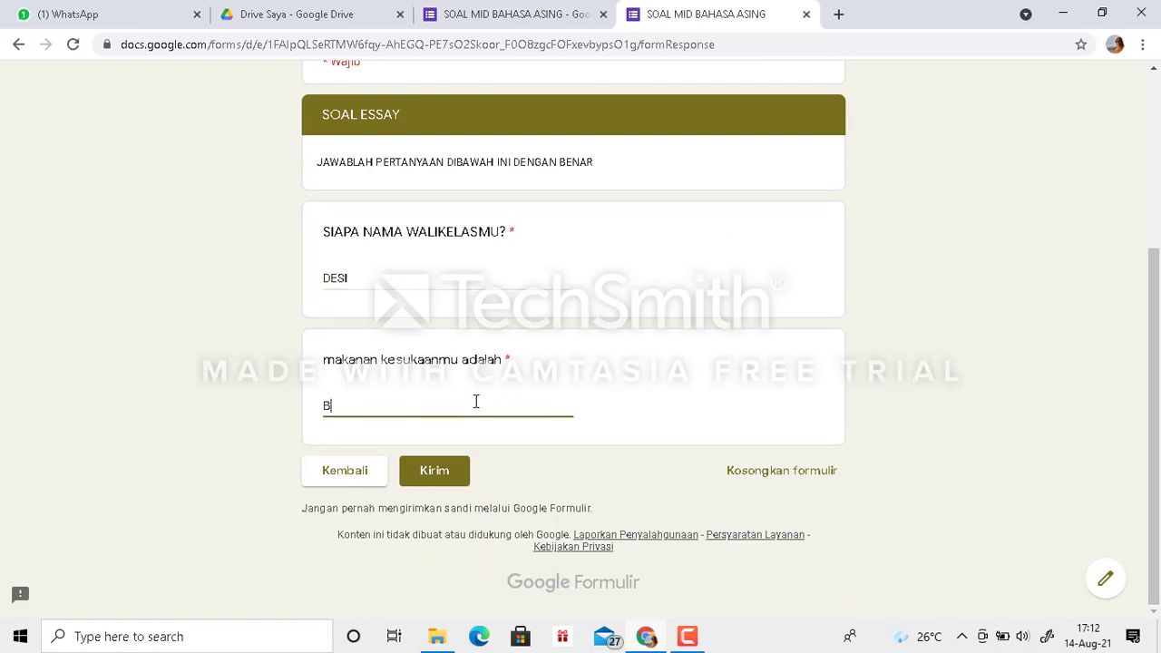
pyautogui.press('BackSpace')
pyautogui.press('BackSpace')
pyautogui.press('BackSpace')
pyautogui.write('SOMA')
pyautogui.click(429, 473)
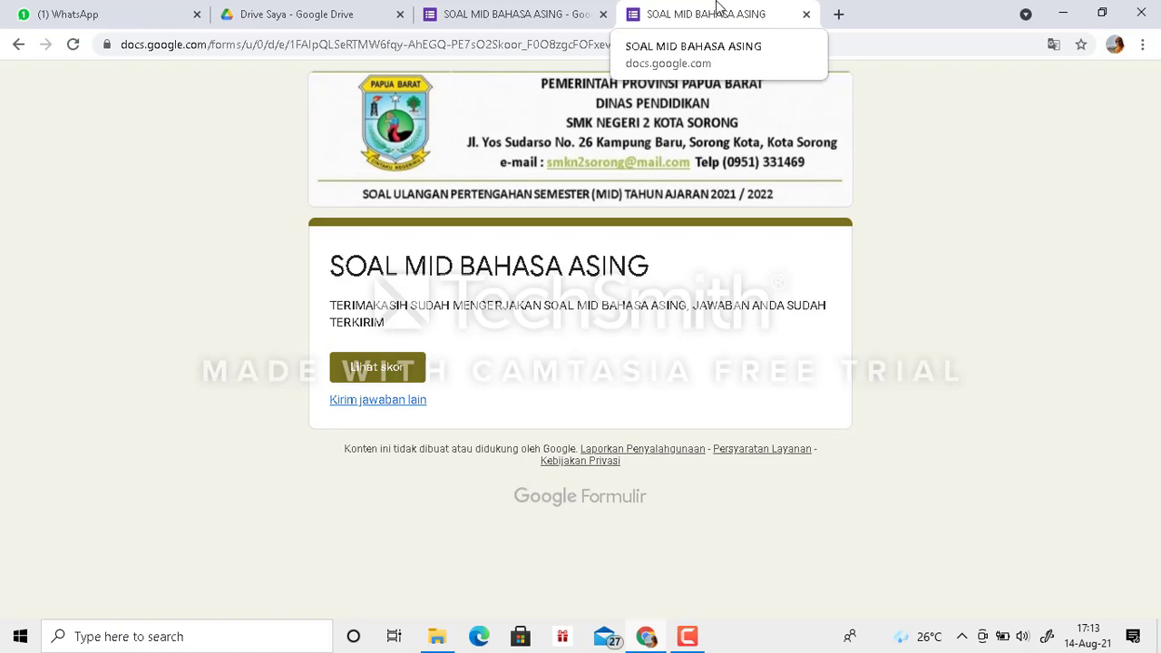
# - View the response summary in the form editor, close the submitted preview, and return to the form's questions
pyautogui.click(529, 21)
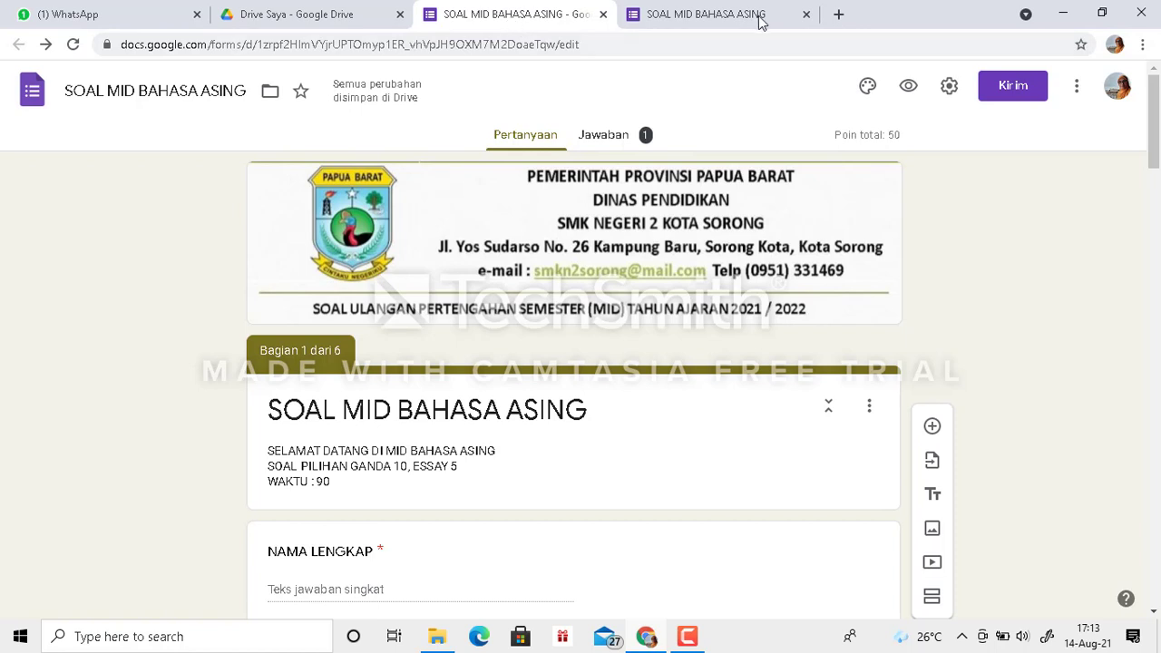
pyautogui.click(616, 142)
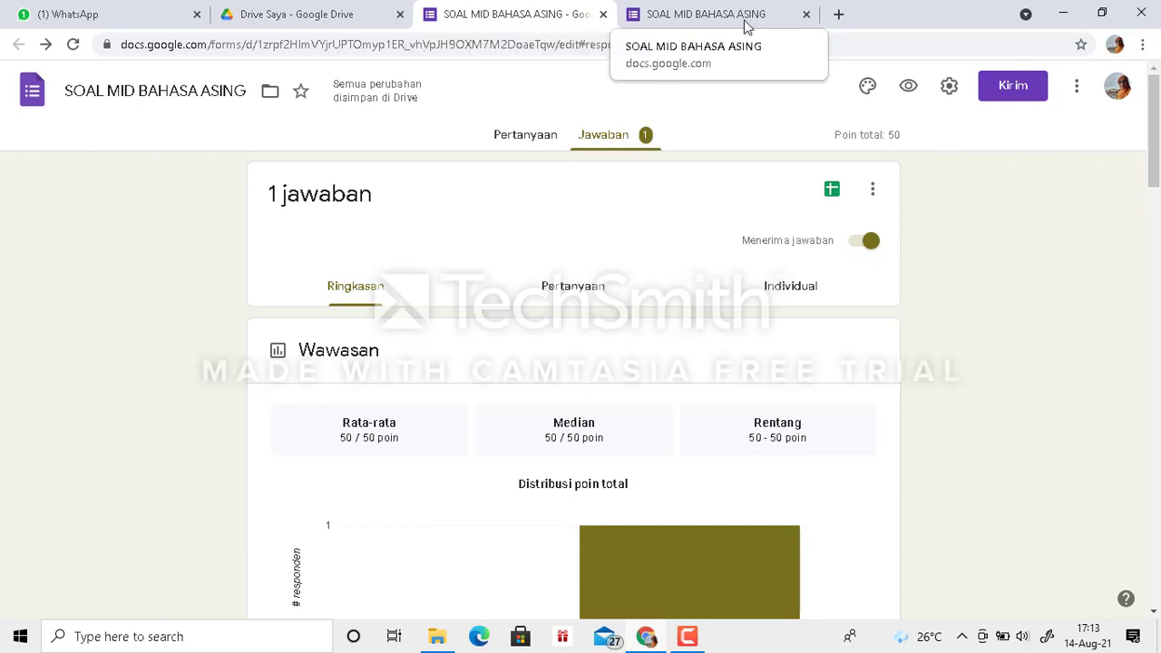
pyautogui.click(807, 15)
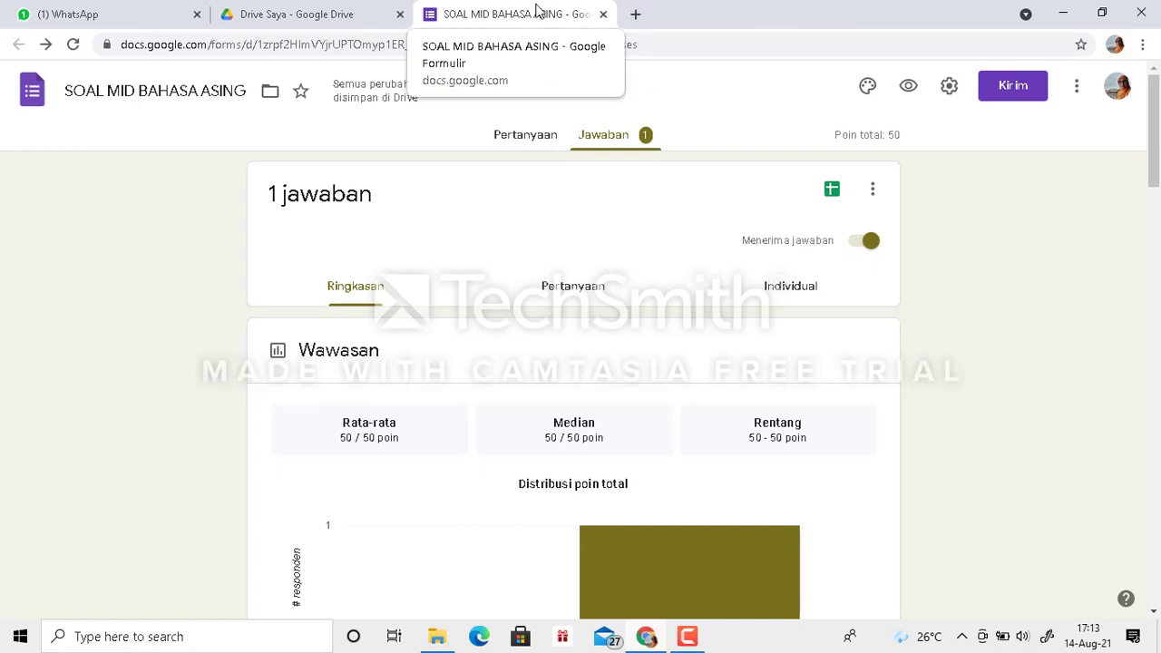
pyautogui.click(532, 140)
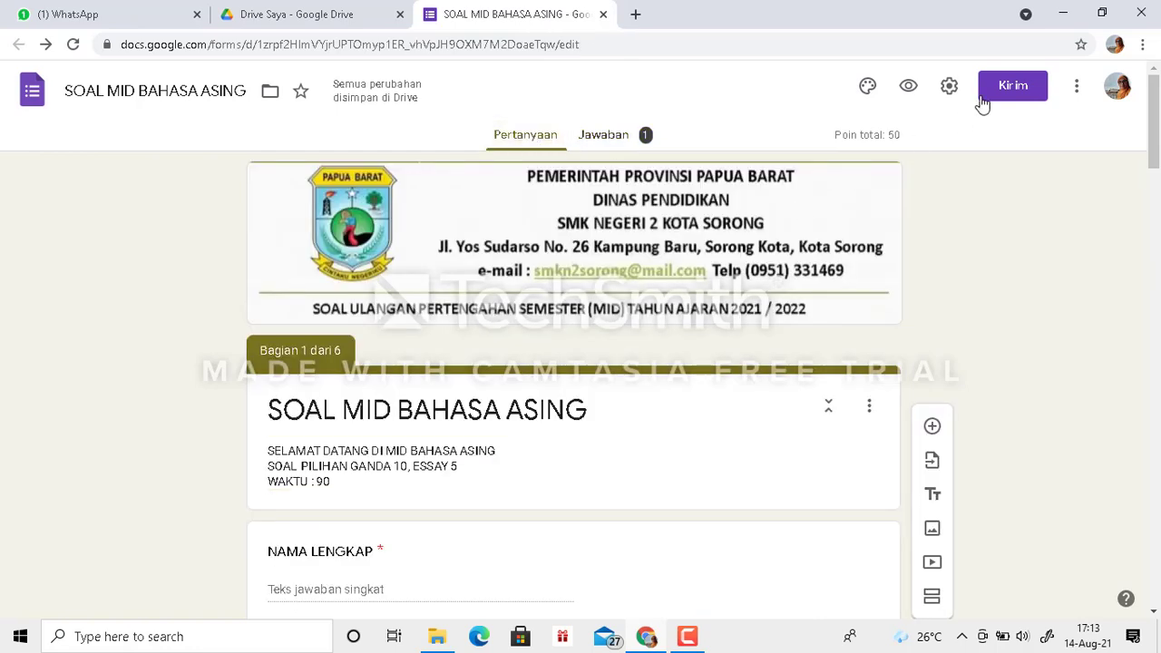
# - Preview the form again, fill in NAMA LENGKAP, choose X UPW under KELAS, and continue to its token section
pyautogui.click(909, 88)
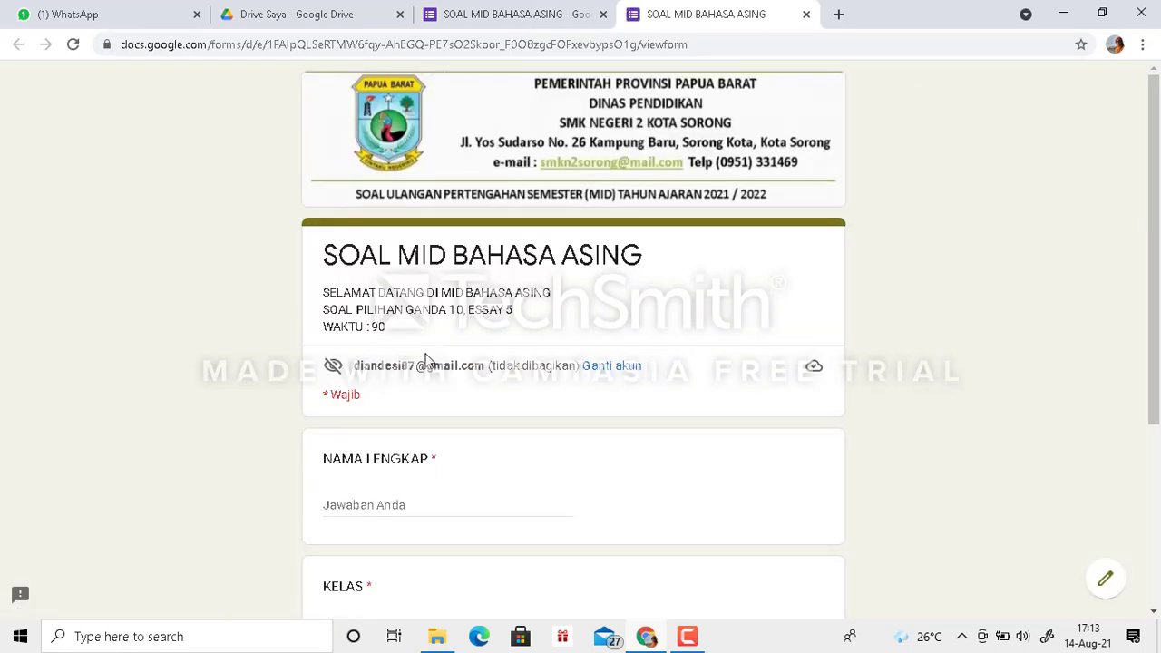
pyautogui.click(357, 502)
pyautogui.write('DIAN')
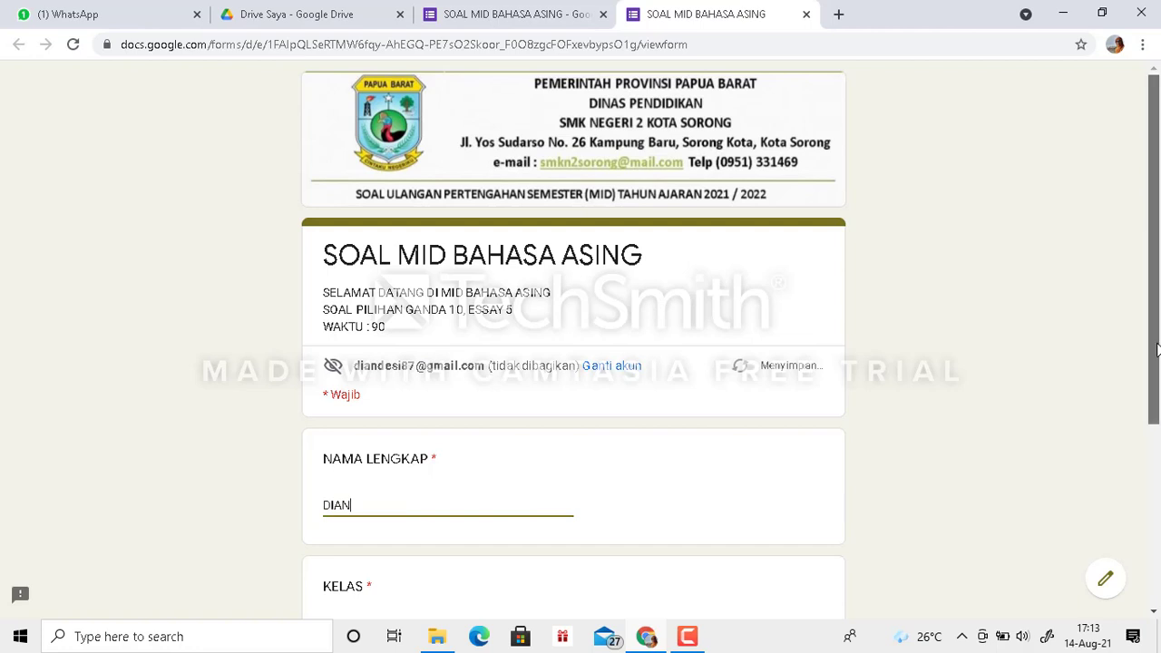
pyautogui.moveTo(1157, 350); pyautogui.dragTo(1158, 495)
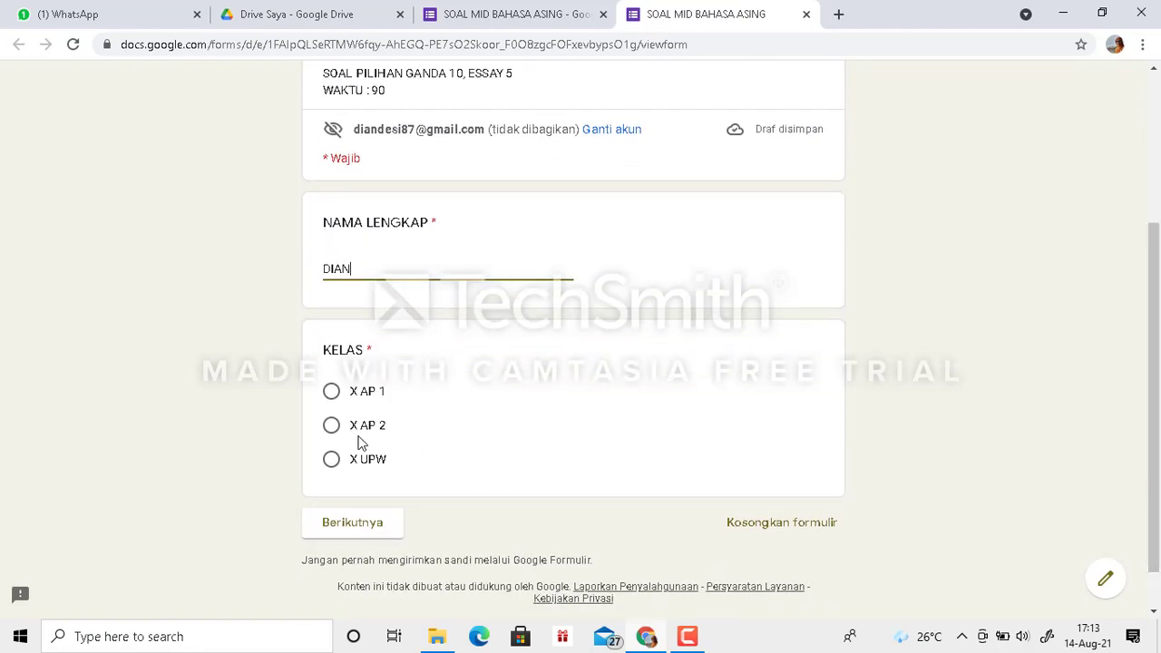
pyautogui.click(332, 460)
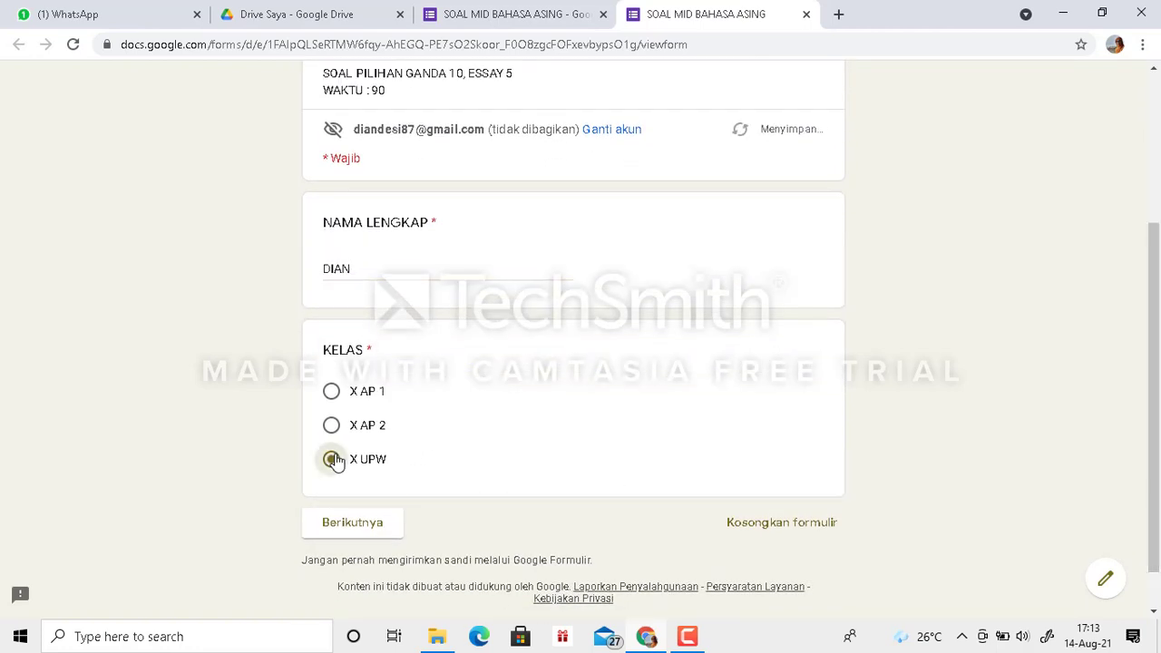
pyautogui.click(357, 528)
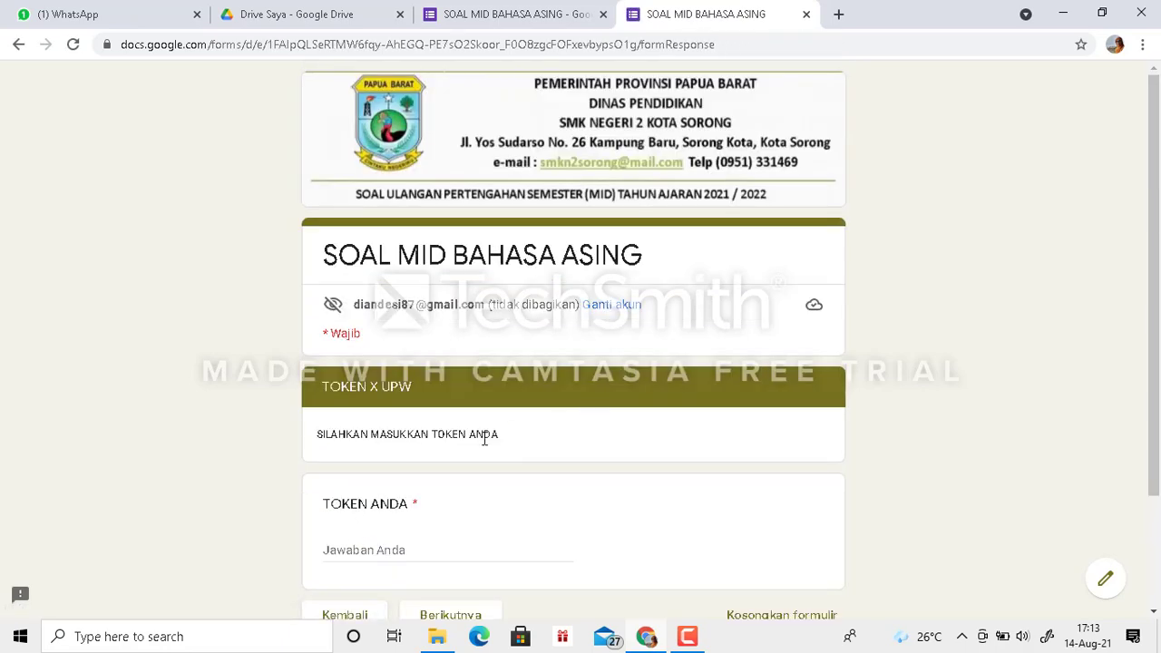
# - Enter the class token under TOKEN ANDA in the TOKEN X UPW section
pyautogui.click(364, 550)
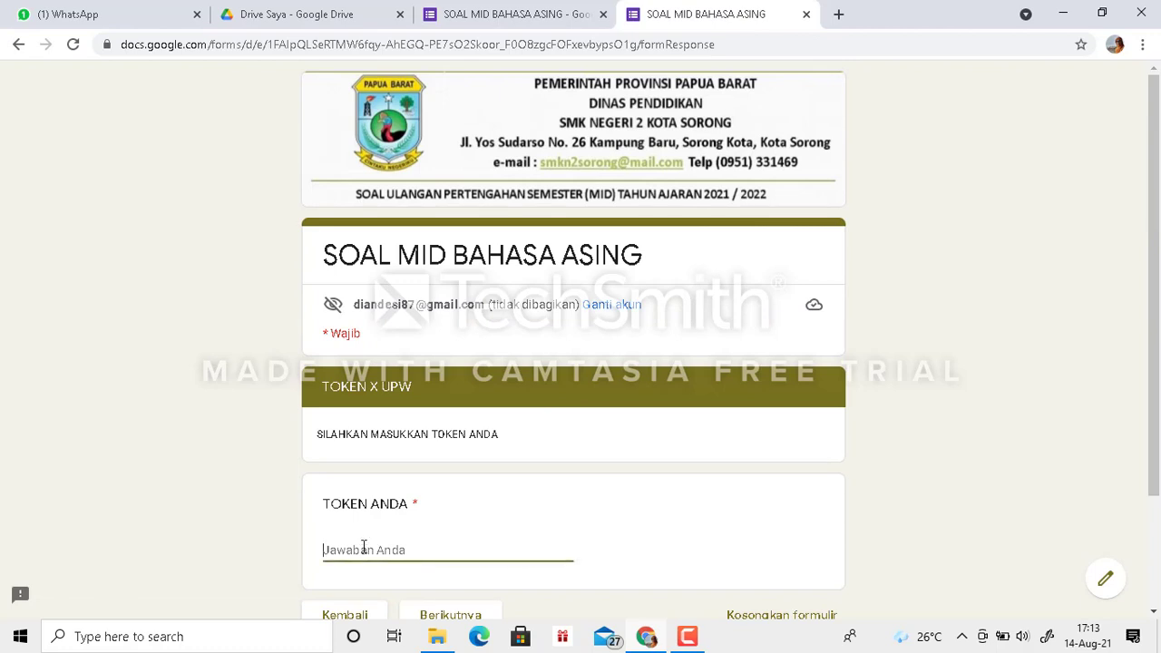
pyautogui.write('e')
pyautogui.press('BackSpace')
pyautogui.write('ENGLI')
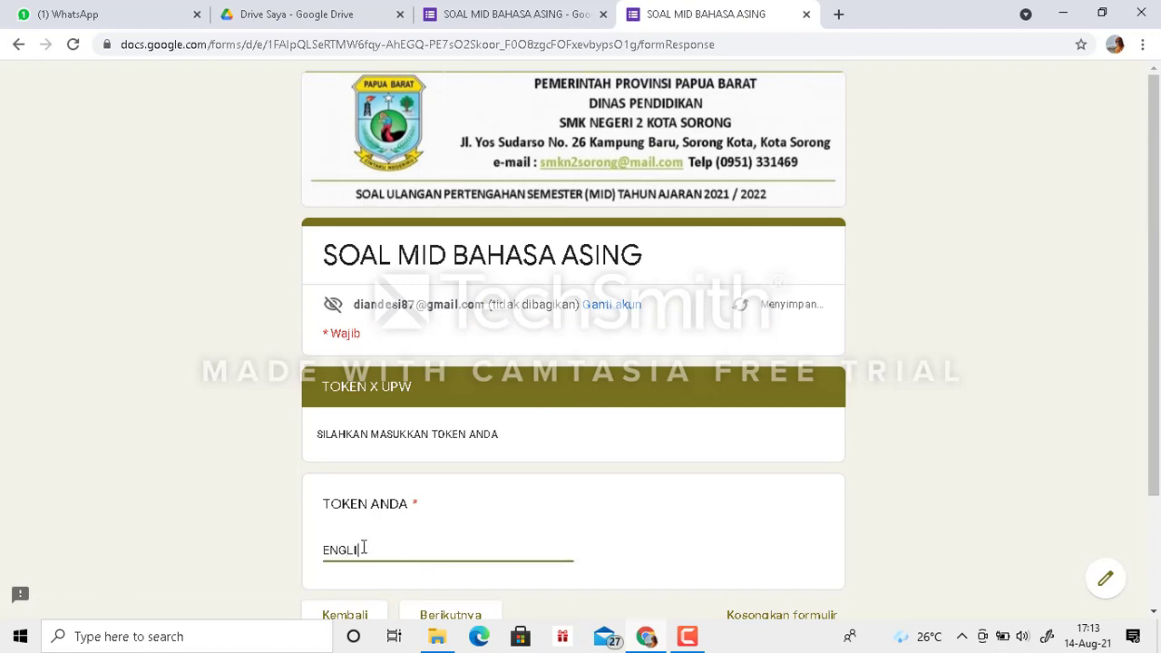
pyautogui.write('PW3')
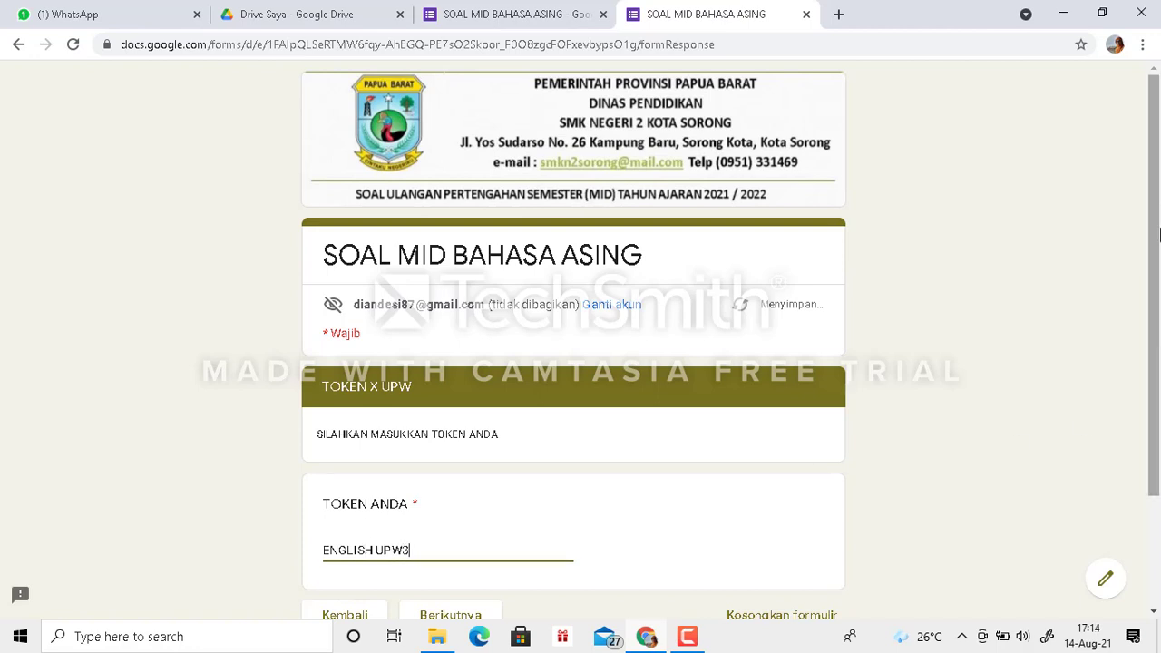
# - Continue past the token section, answer the colour question with PUTIH and the school location question with RUFEI, and proceed to the essay section
pyautogui.scroll(-2, 1157, 230)
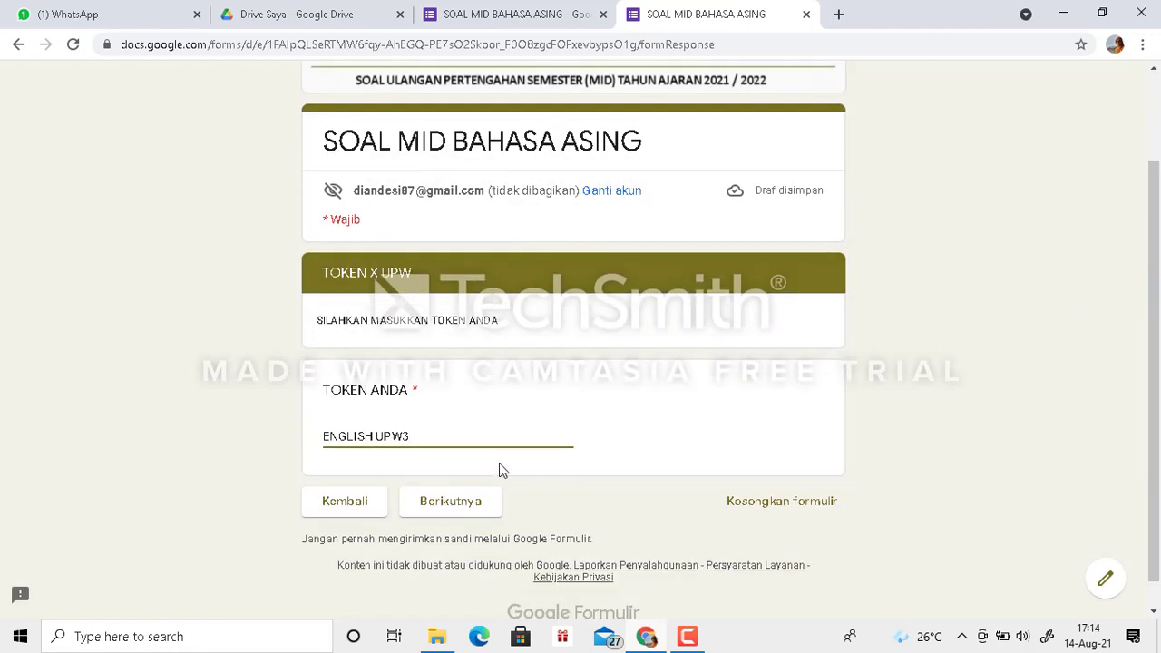
pyautogui.click(459, 504)
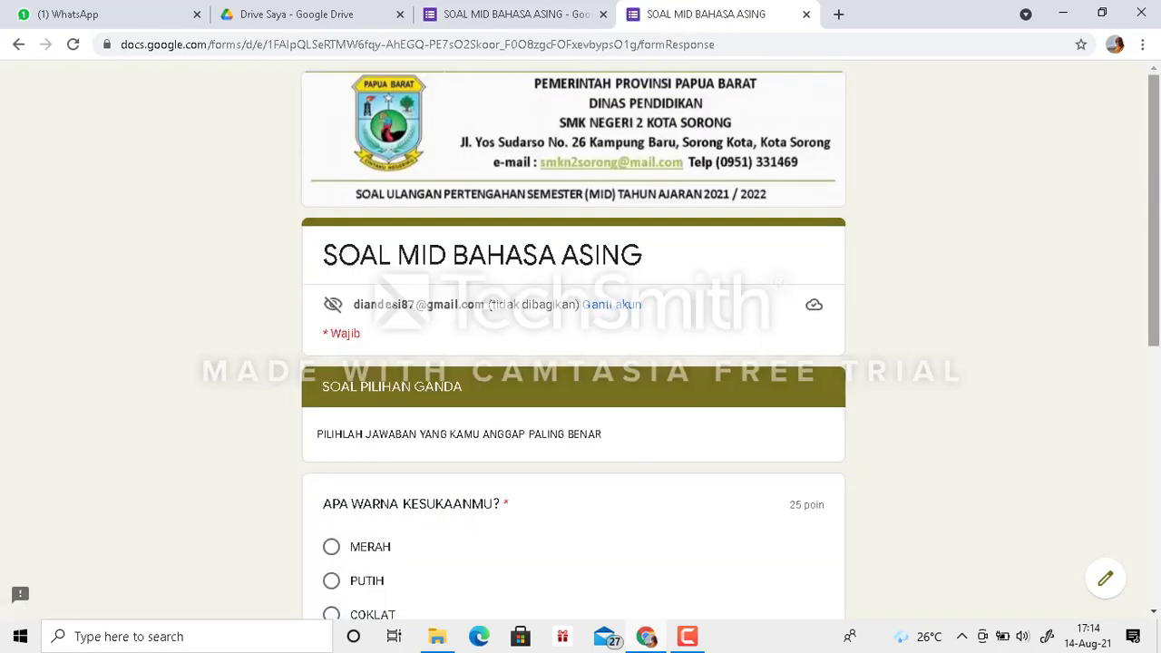
pyautogui.scroll(-3, 1156, 332)
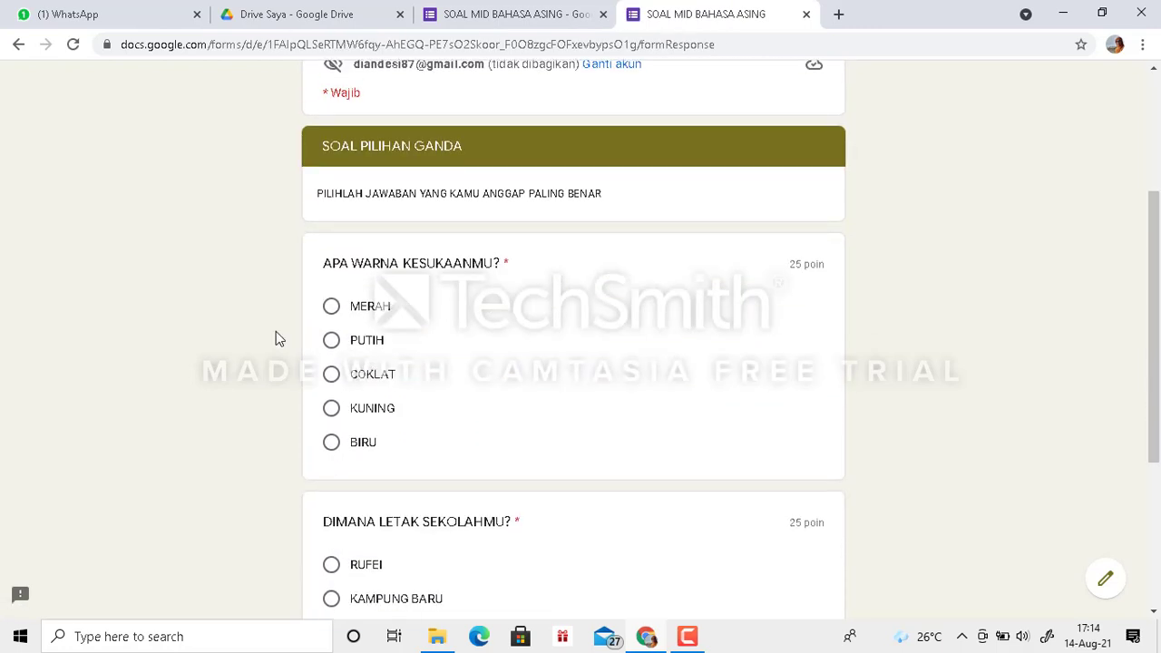
pyautogui.click(331, 340)
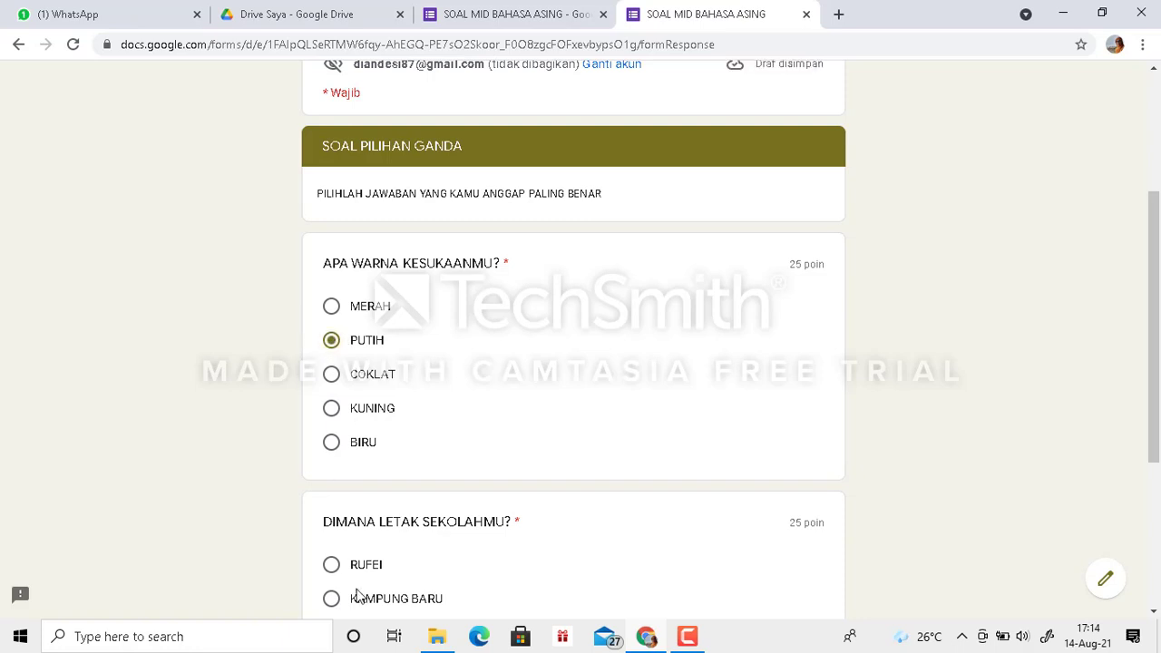
pyautogui.click(331, 565)
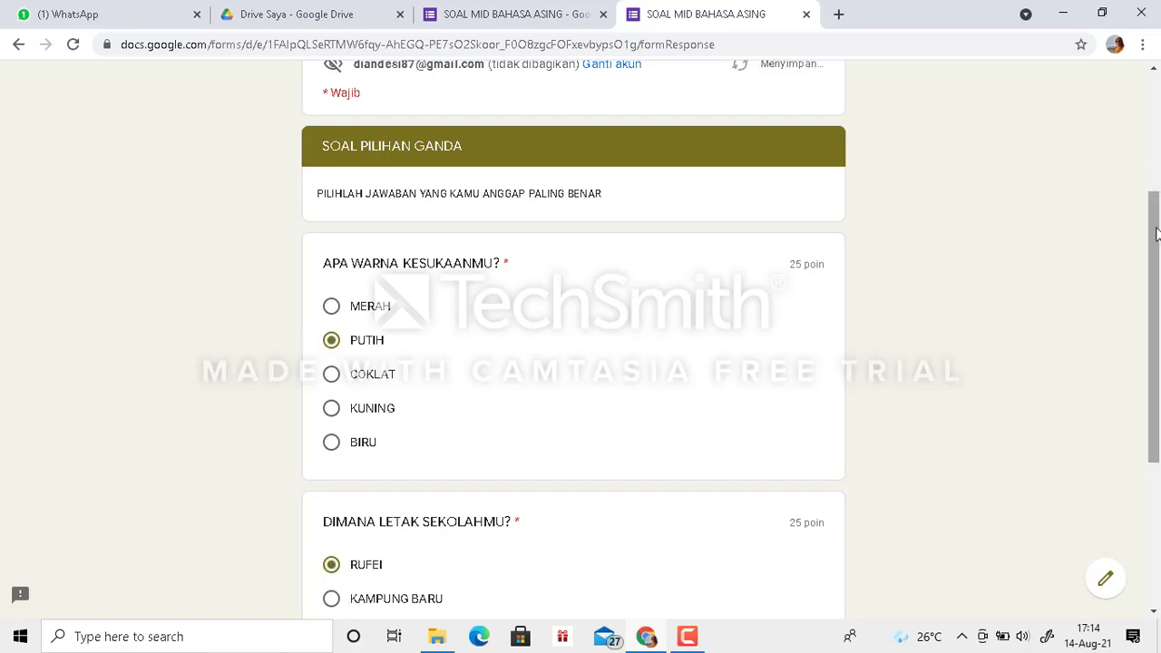
pyautogui.scroll(-3, 1156, 240)
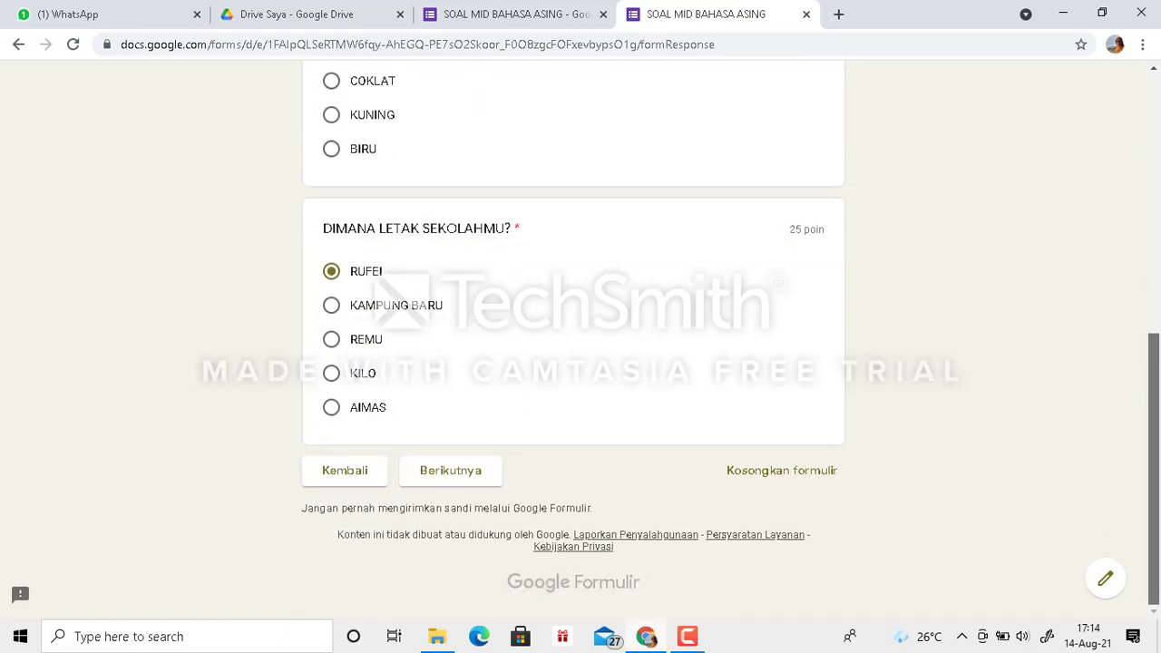
pyautogui.click(454, 471)
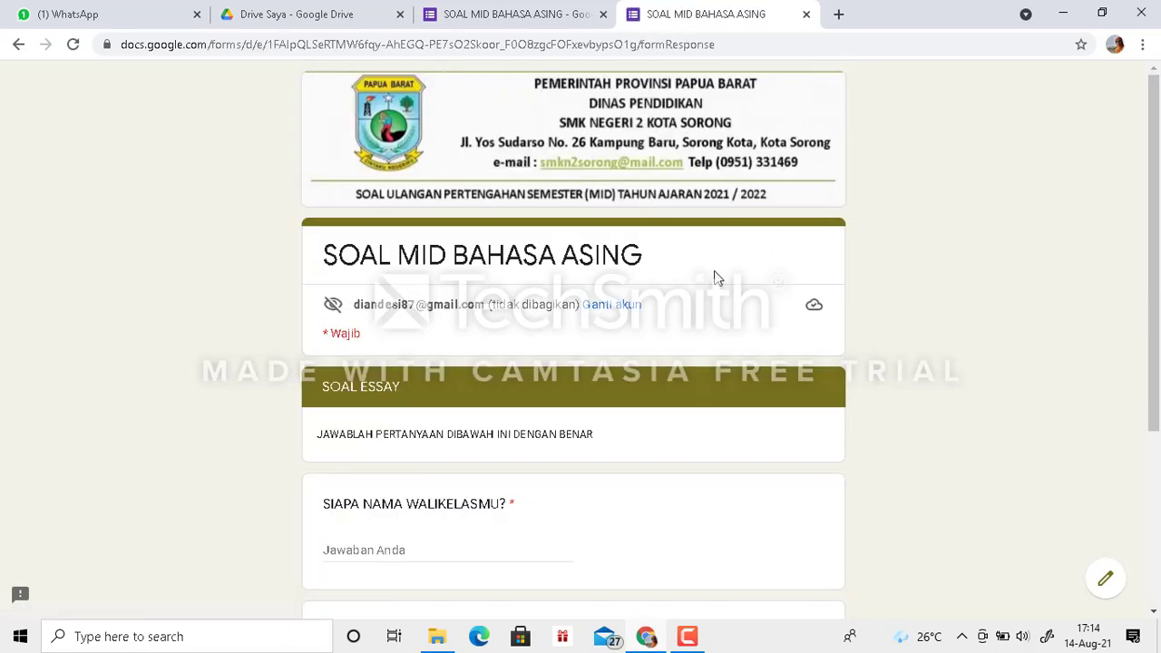
# - Fill in the homeroom teacher's name, answer the favourite food question with "BAKSO", and submit the form
pyautogui.click(397, 548)
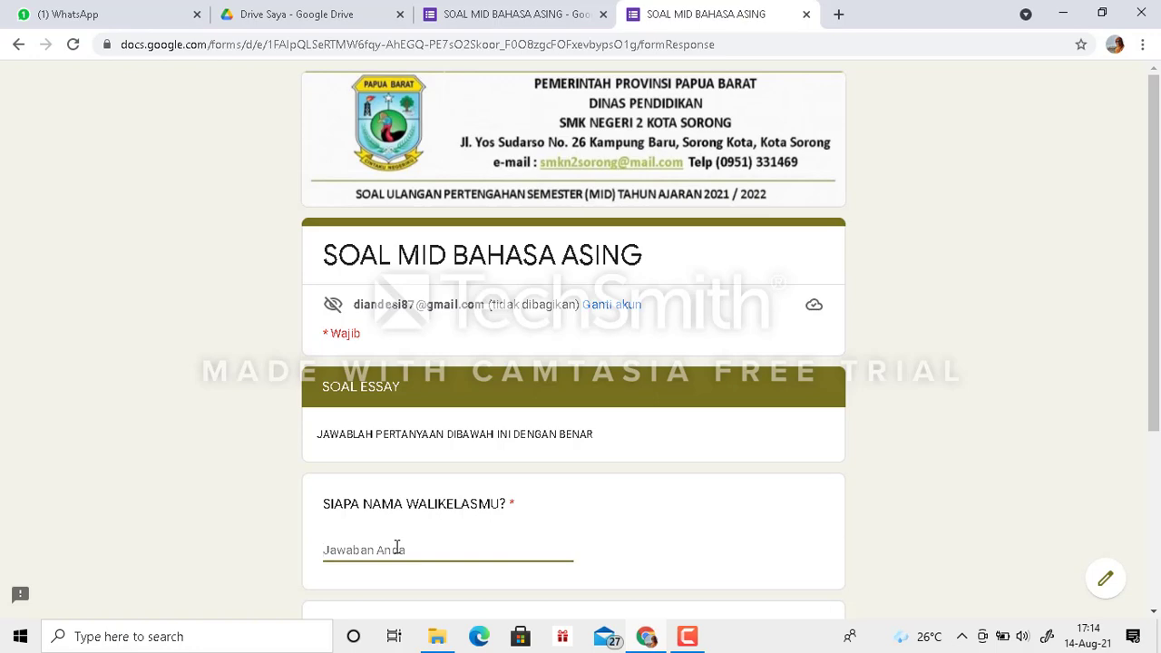
pyautogui.write('NINDI')
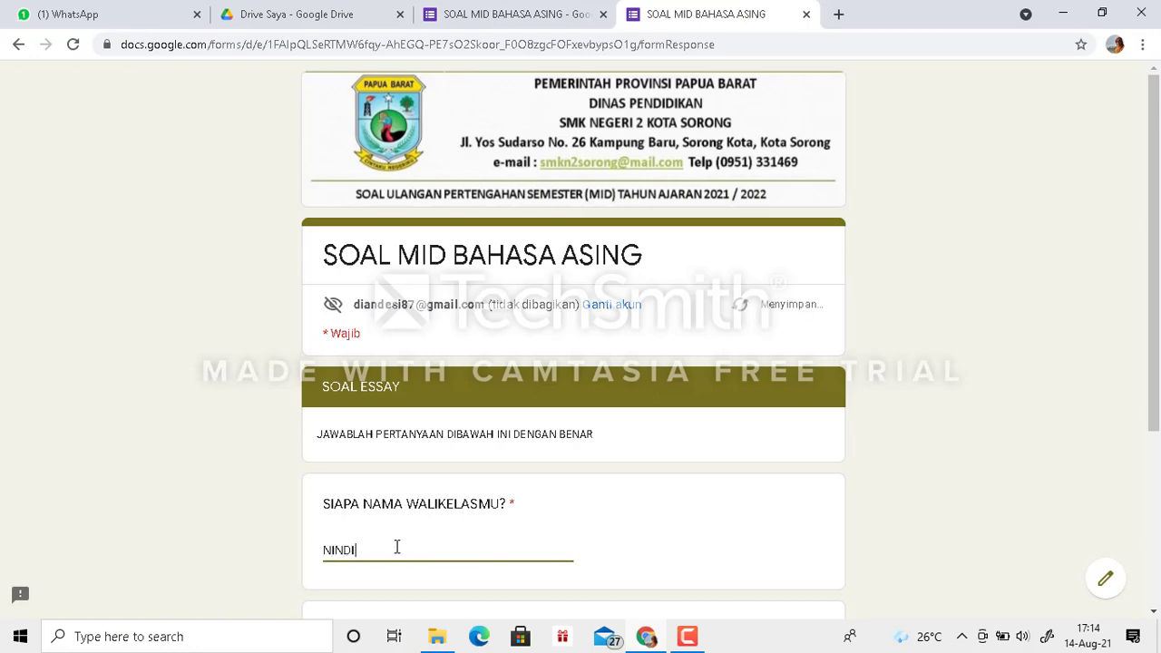
pyautogui.moveTo(1156, 332); pyautogui.dragTo(1156, 522)
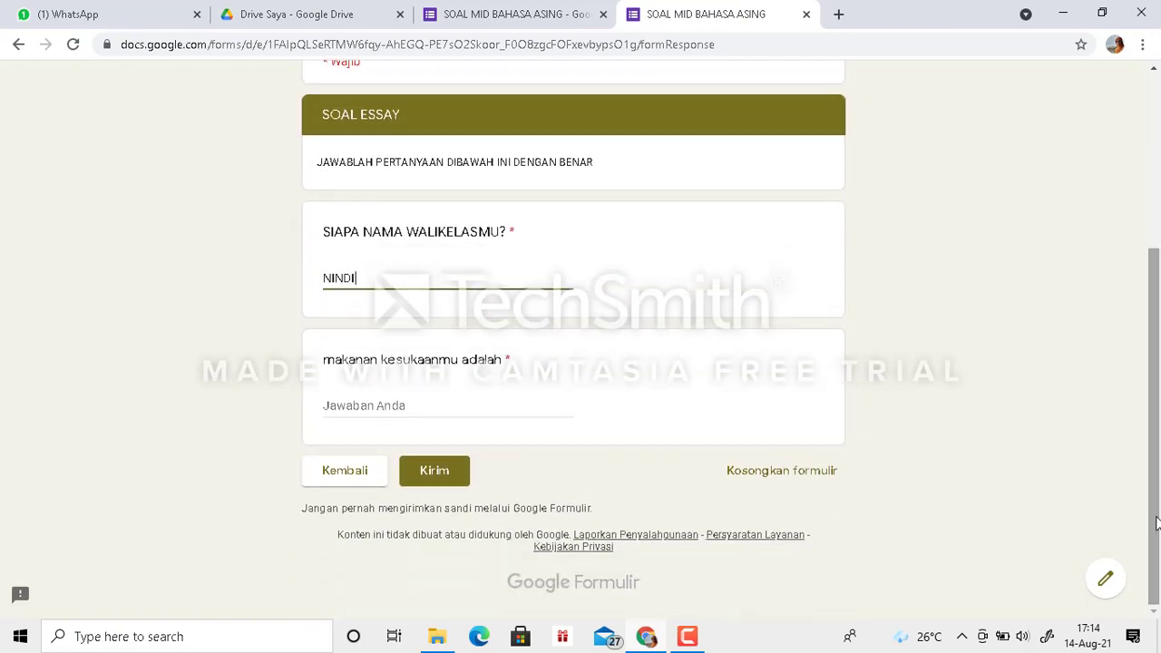
pyautogui.click(420, 400)
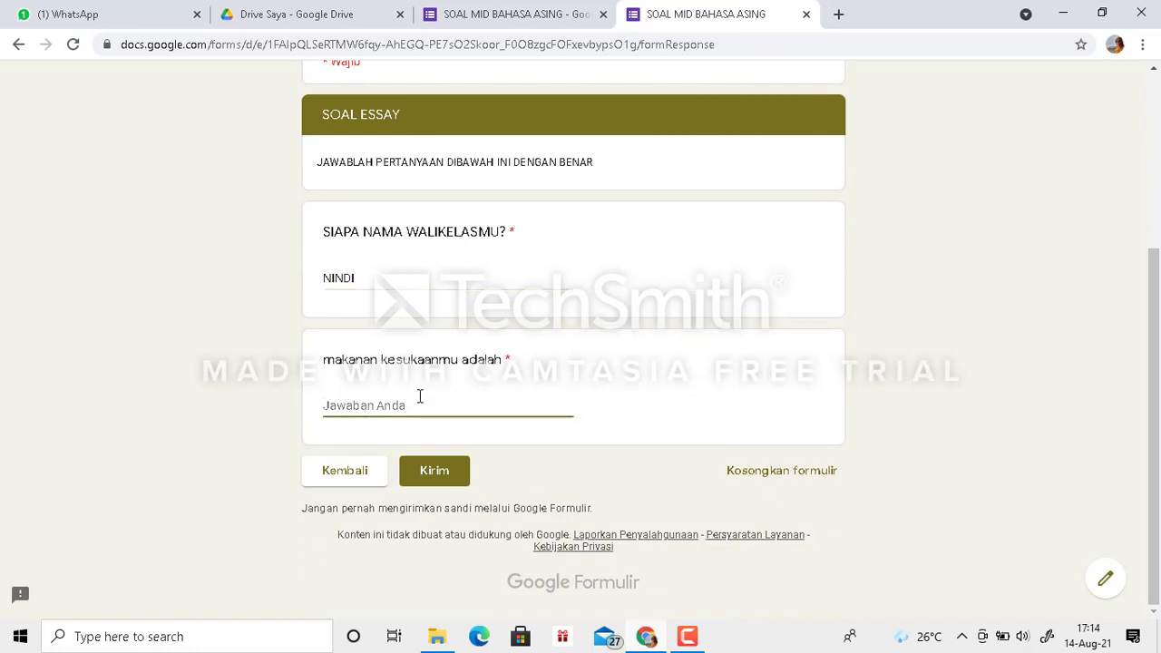
pyautogui.write('BAKSO')
pyautogui.click(435, 486)
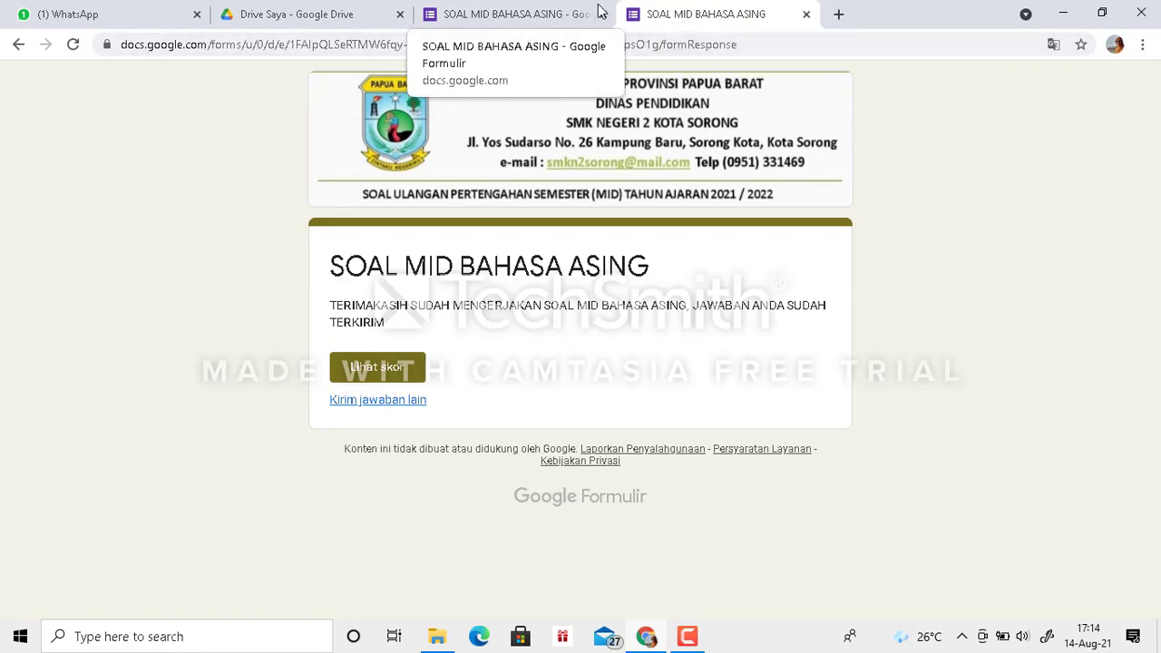
# - Close the submitted preview and create a new spreadsheet from the form's collected responses
pyautogui.click(806, 15)
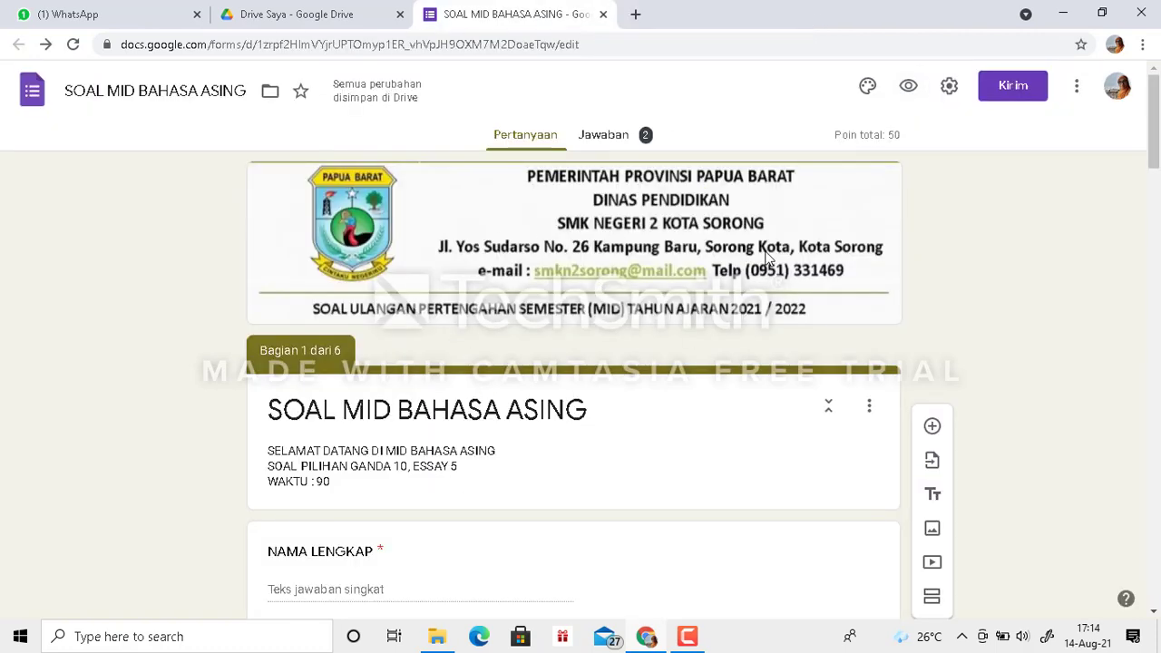
pyautogui.click(615, 138)
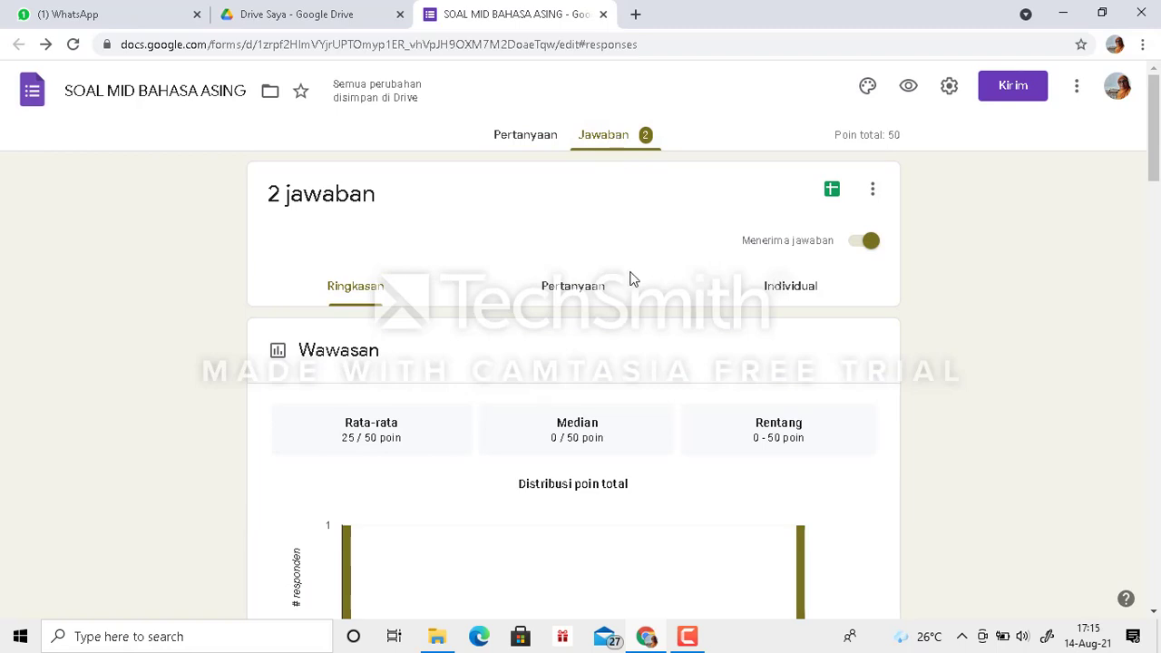
pyautogui.click(833, 190)
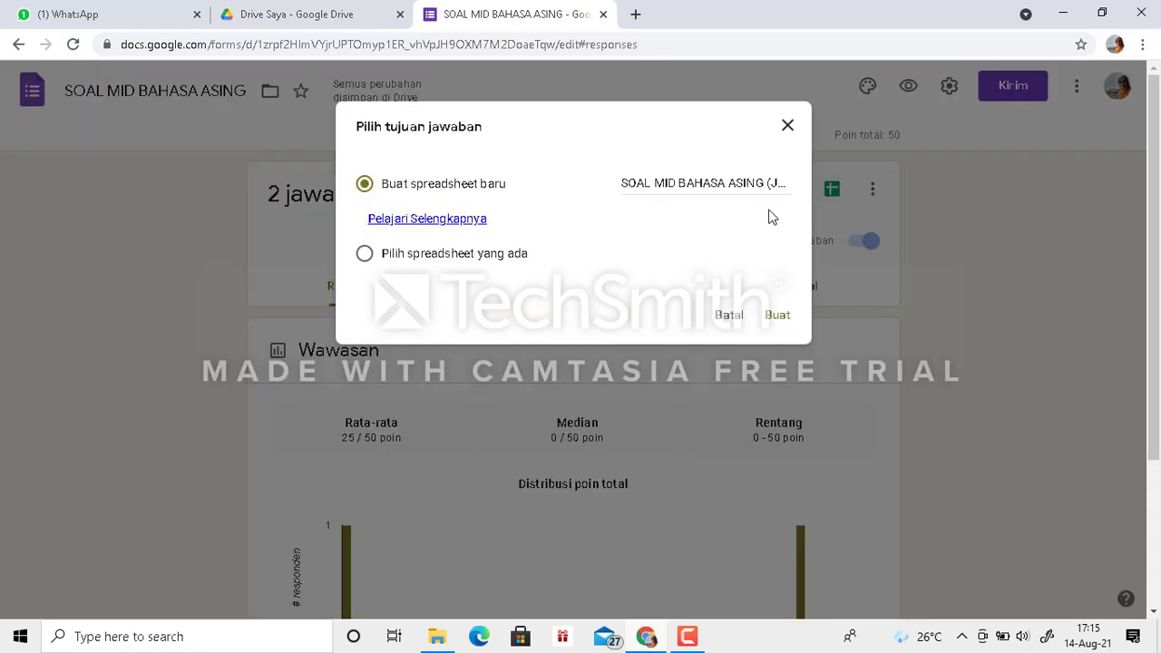
pyautogui.click(778, 314)
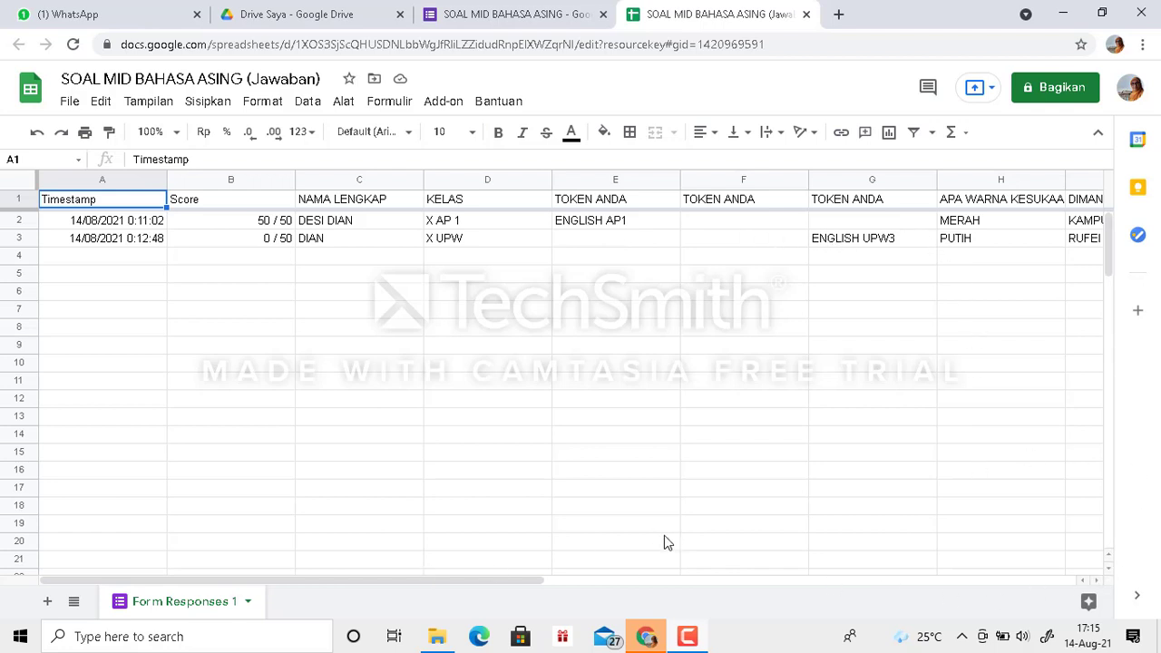
# - Examine all the answer columns in the response spreadsheet, including the homeroom teacher question, then close it and return to the form's questions
pyautogui.moveTo(485, 586); pyautogui.dragTo(710, 593)
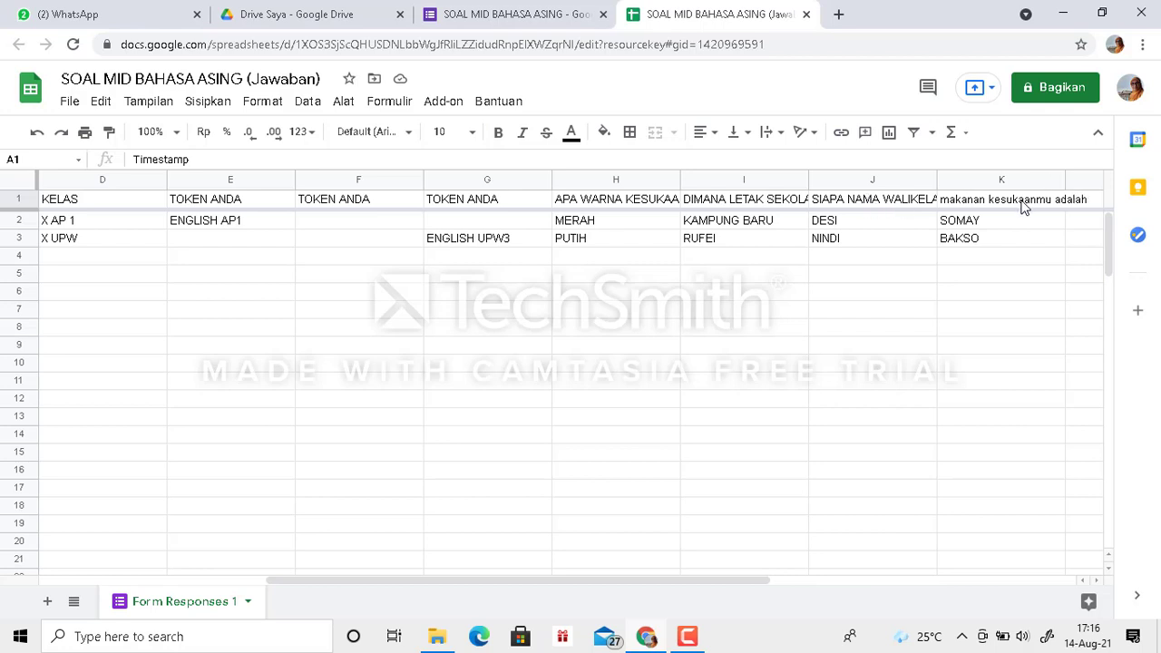
pyautogui.click(889, 207)
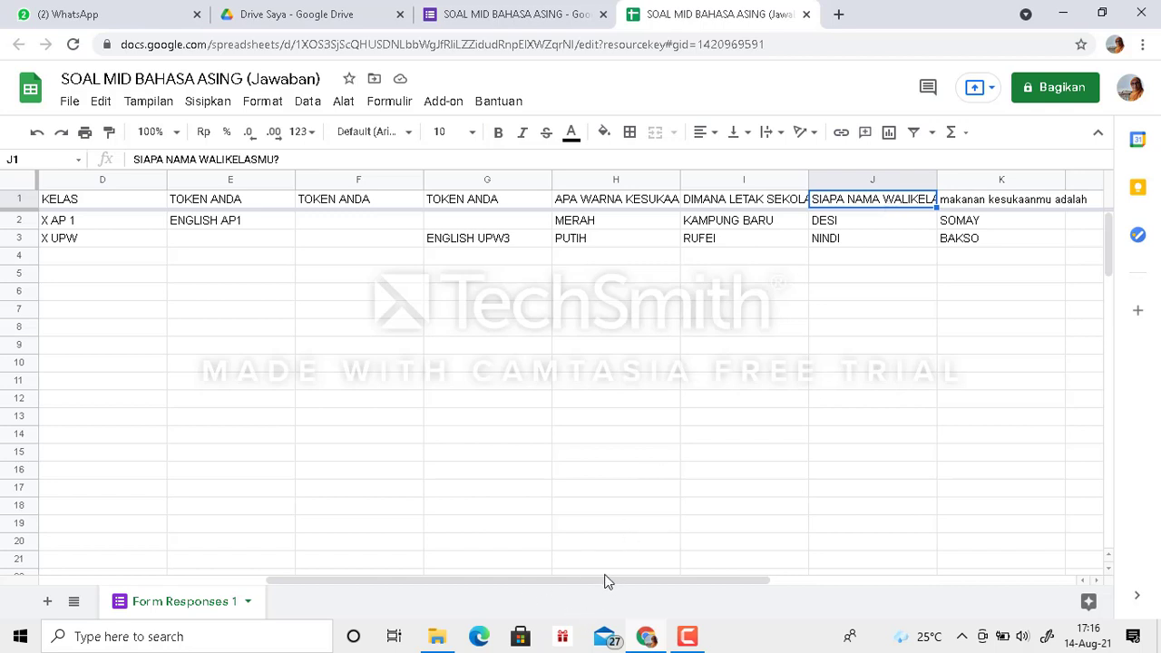
pyautogui.moveTo(608, 585); pyautogui.dragTo(252, 596)
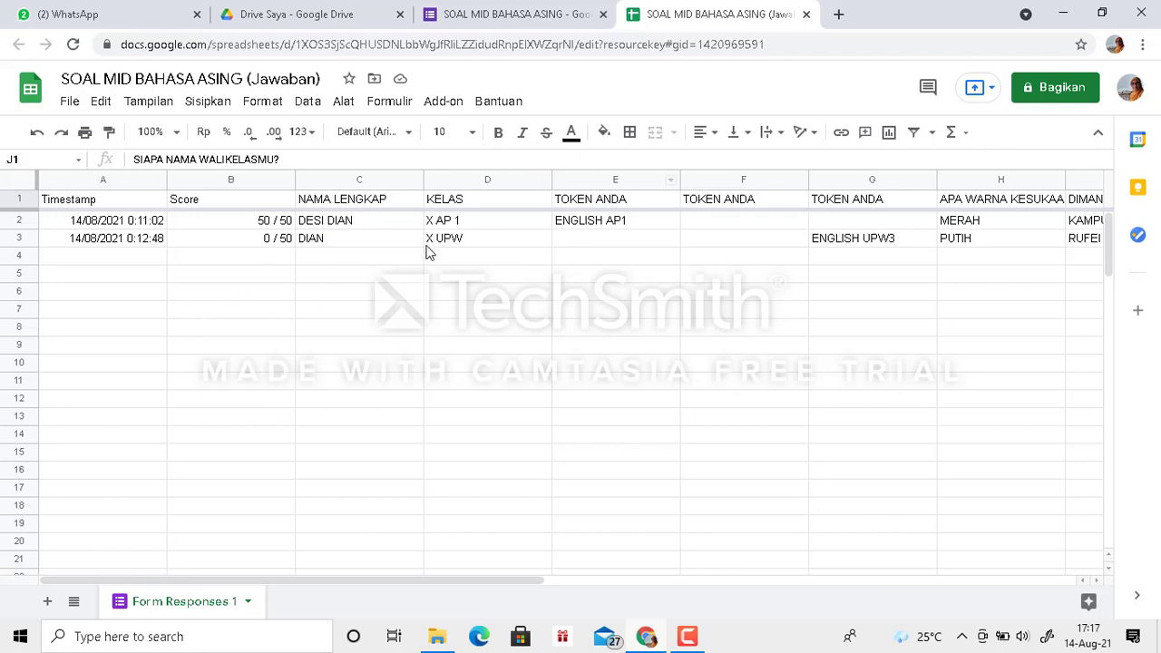
pyautogui.click(807, 14)
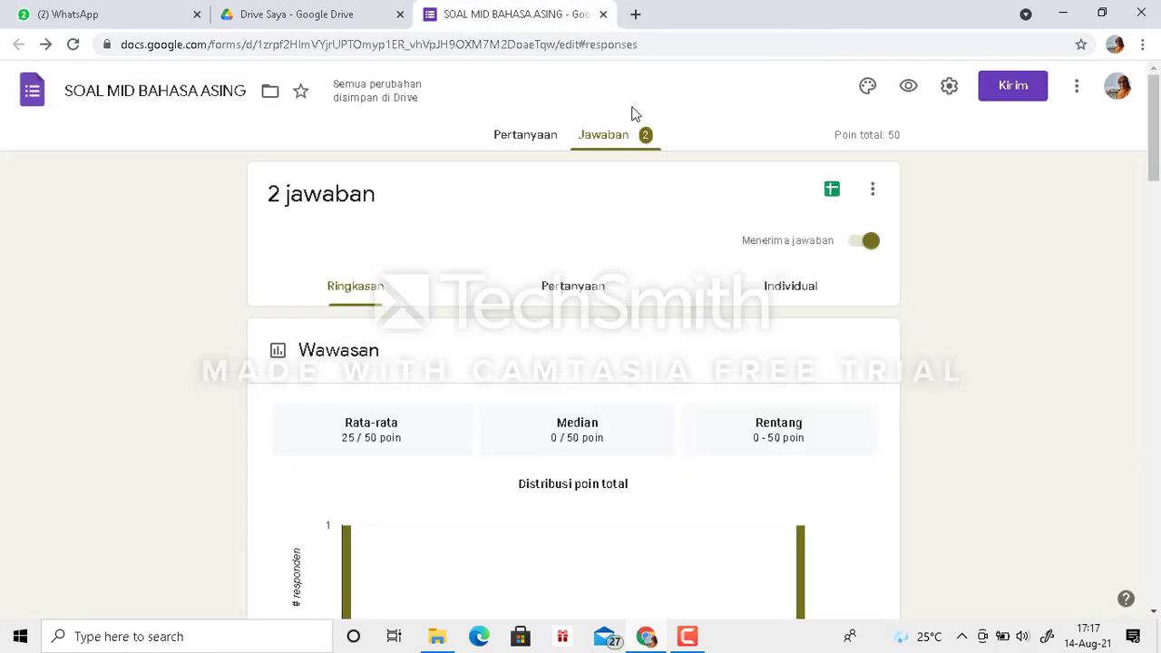
pyautogui.click(543, 145)
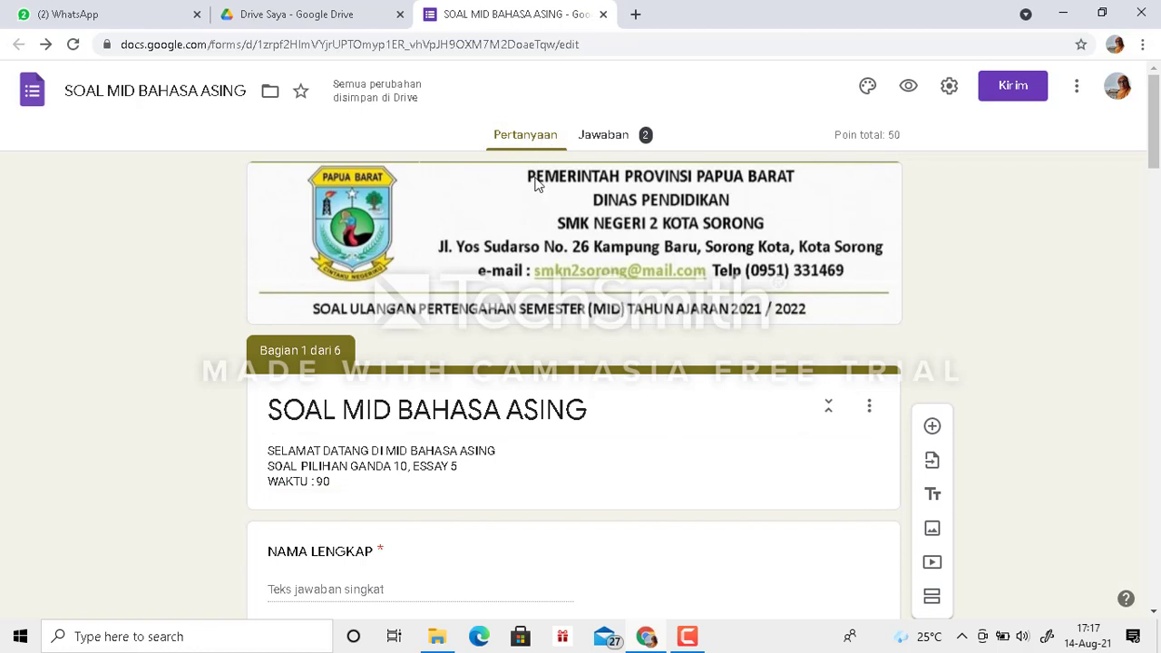